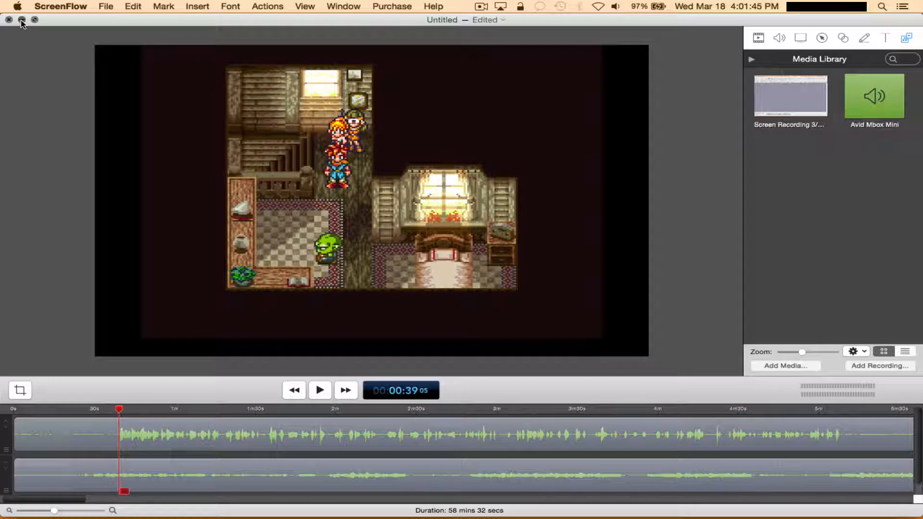
Switch to Audacity to view the running recording, and return to ScreenFlow to select the Avid Mbox Mini audio clip
left_click(21, 20)
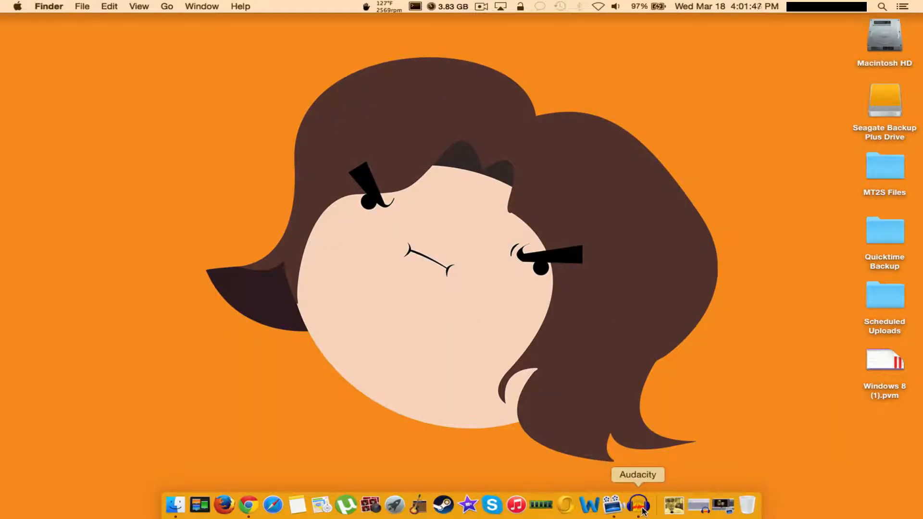
left_click(639, 508)
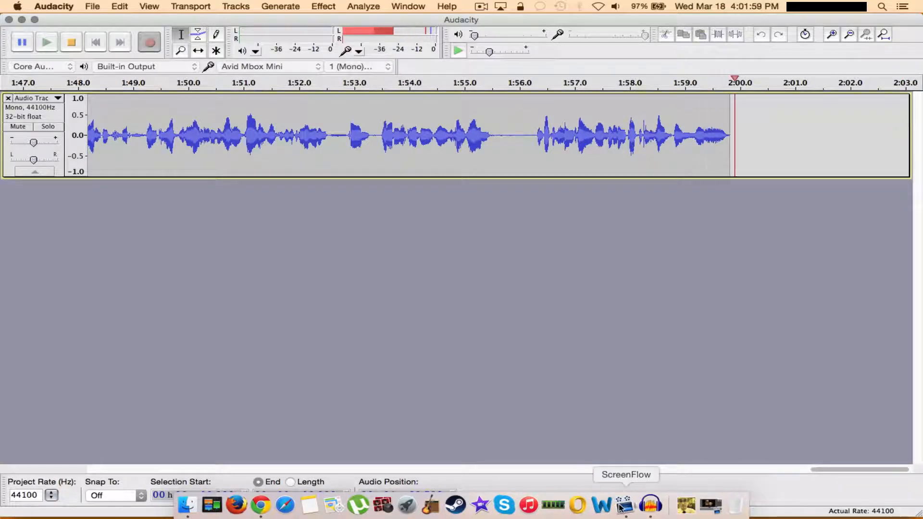
left_click(635, 505)
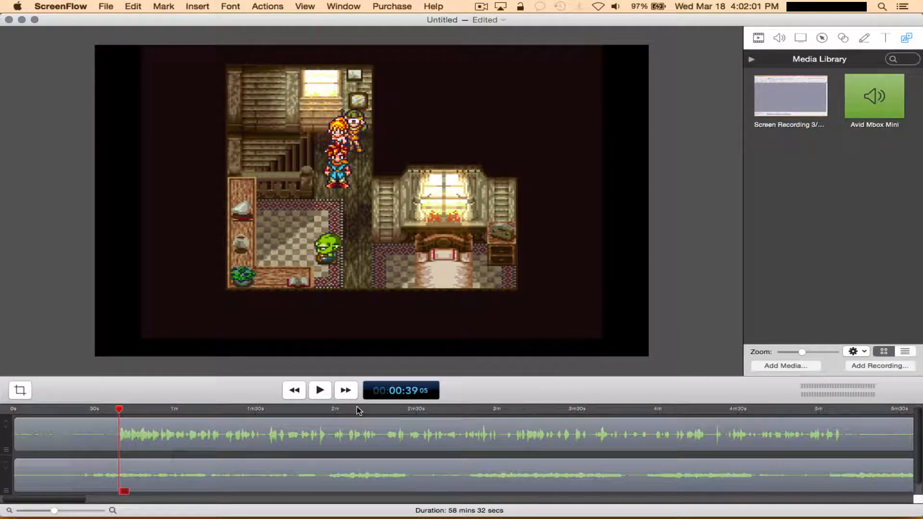
left_click(196, 442)
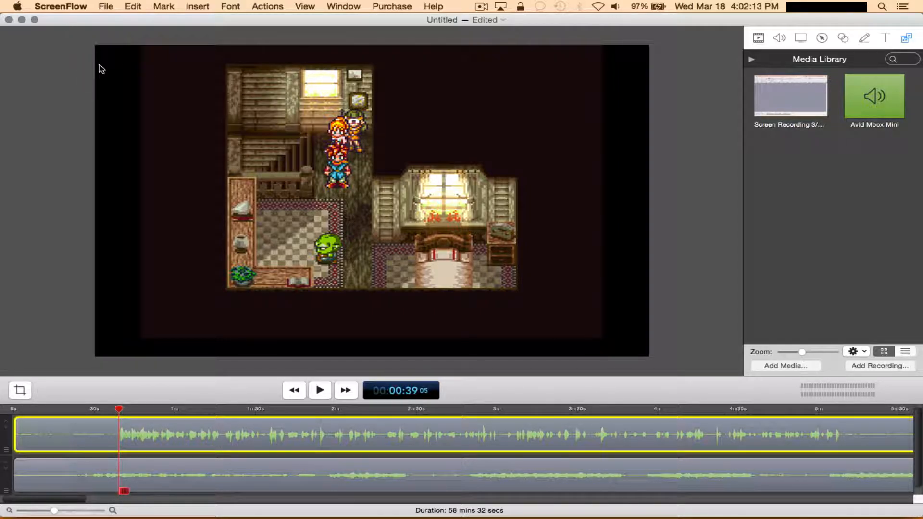
Switch to Audacity, look over the audio export options, and minimize its window
left_click(22, 20)
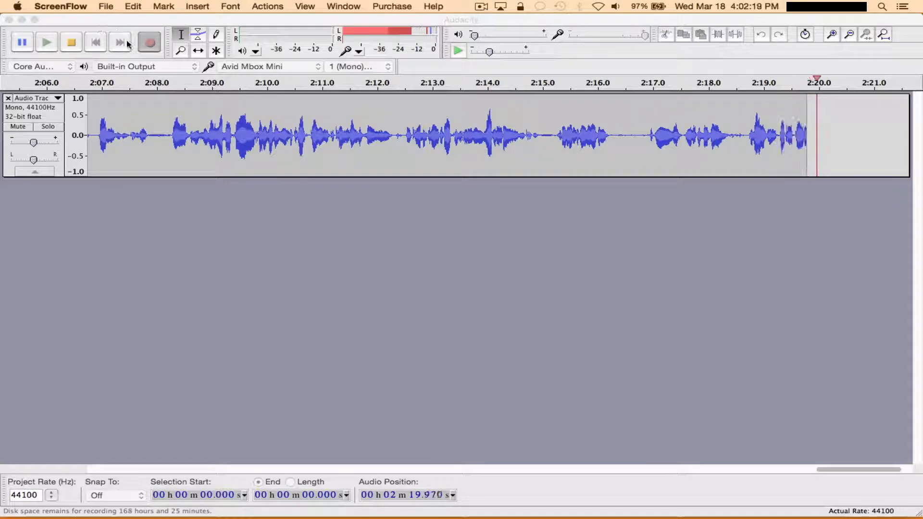
left_click(181, 270)
left_click(92, 6)
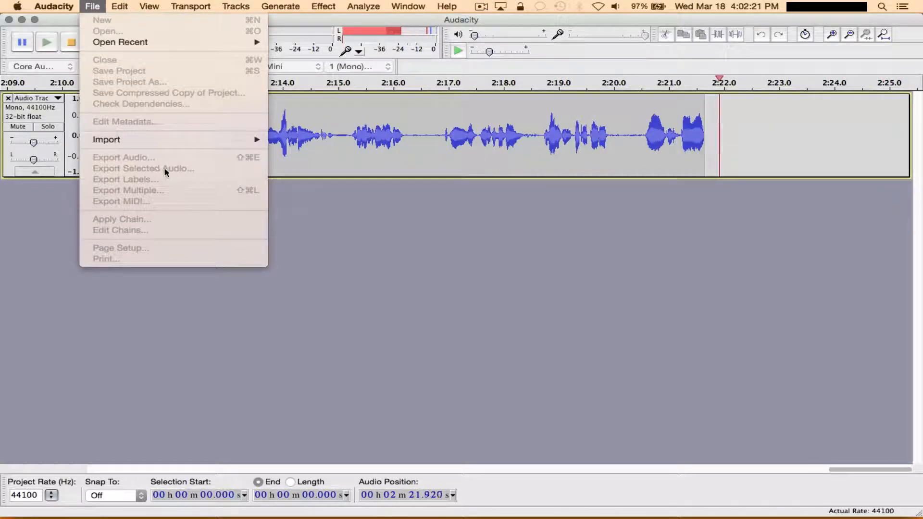
left_click(365, 364)
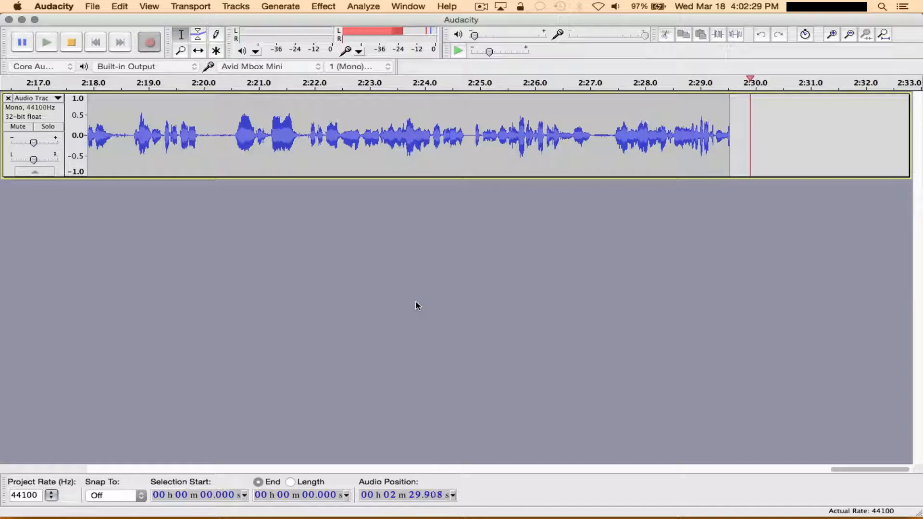
left_click(21, 20)
left_click(402, 150)
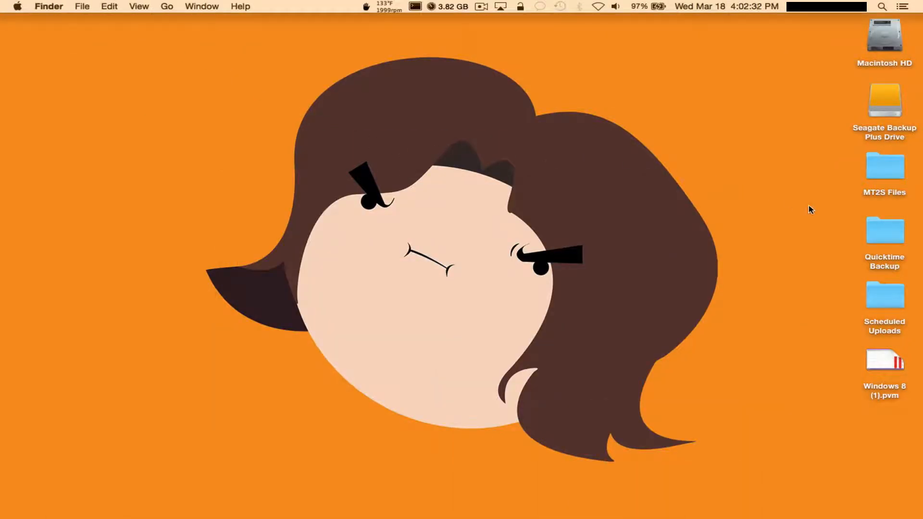
Locate Chrono Trigger 11-12.mp3 in the Scheduled Uploads folder on the desktop and close the folder
double_click(892, 294)
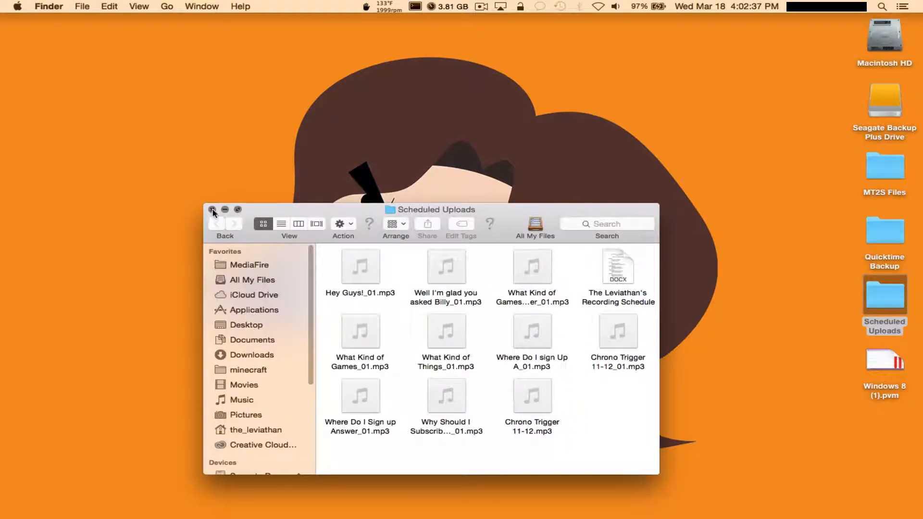
left_click(546, 408)
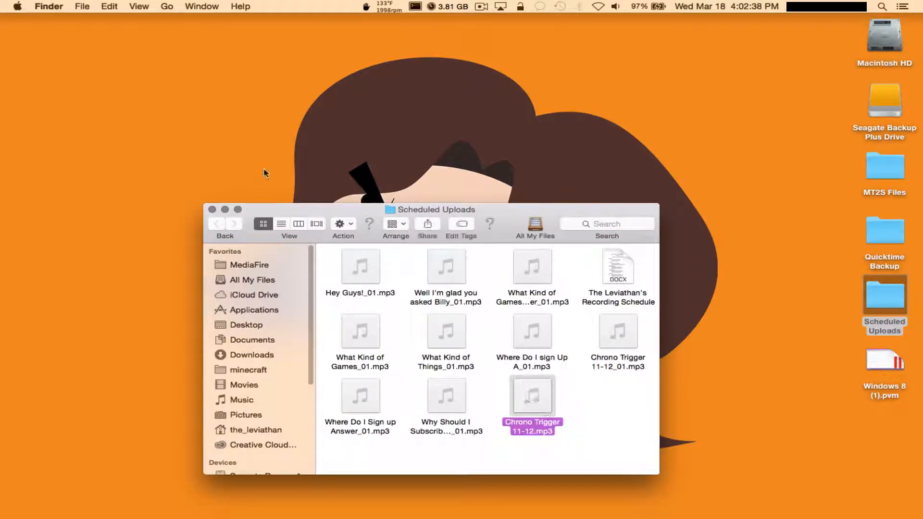
left_click(212, 210)
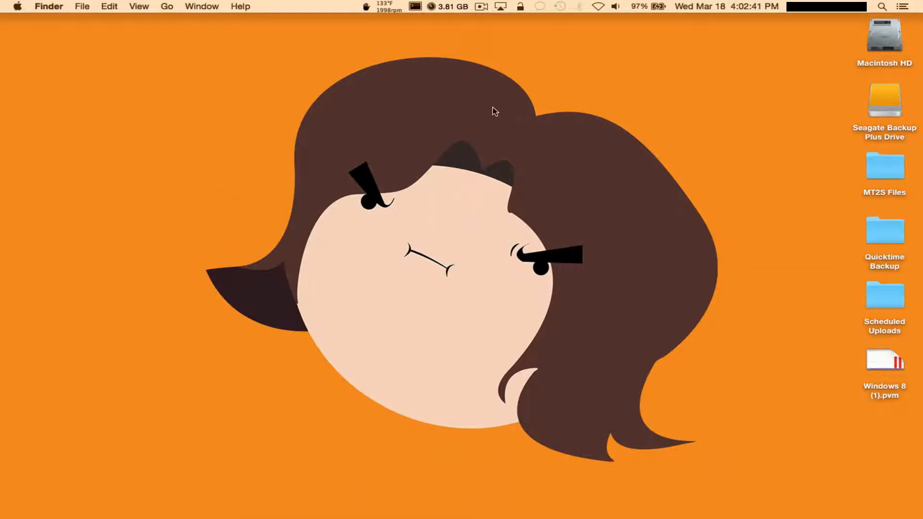
Find Adobe Audition among the installed applications and launch it
key("F4")
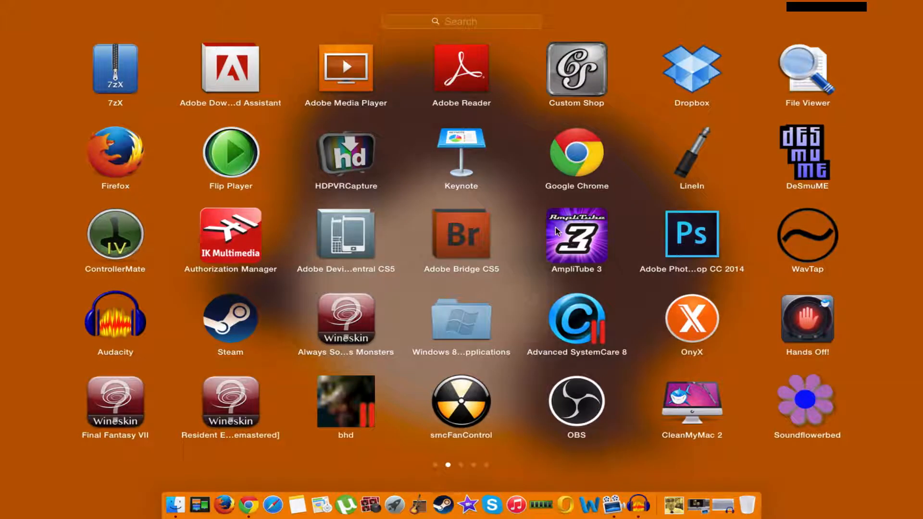
scroll(614, 334, "right", 3)
scroll(583, 248, "right", 3)
scroll(583, 247, "left", 3)
scroll(251, 114, "right", 6)
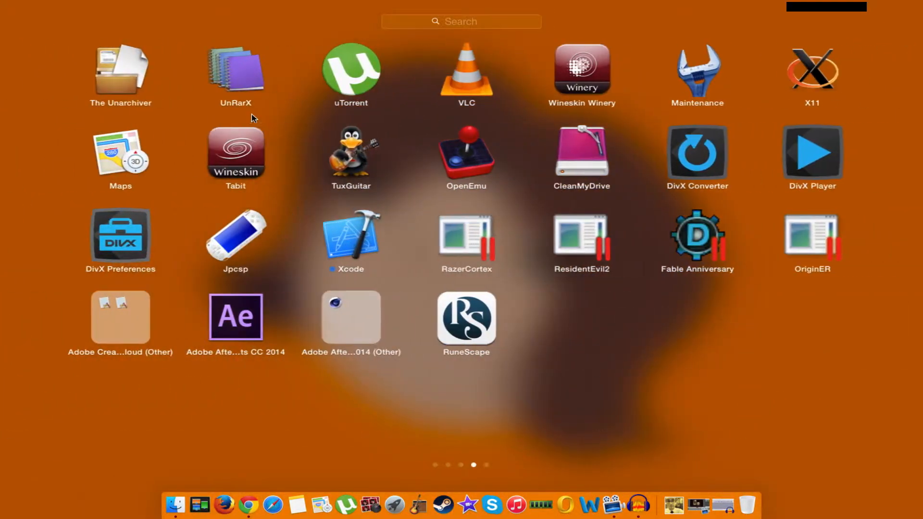
left_click(111, 76)
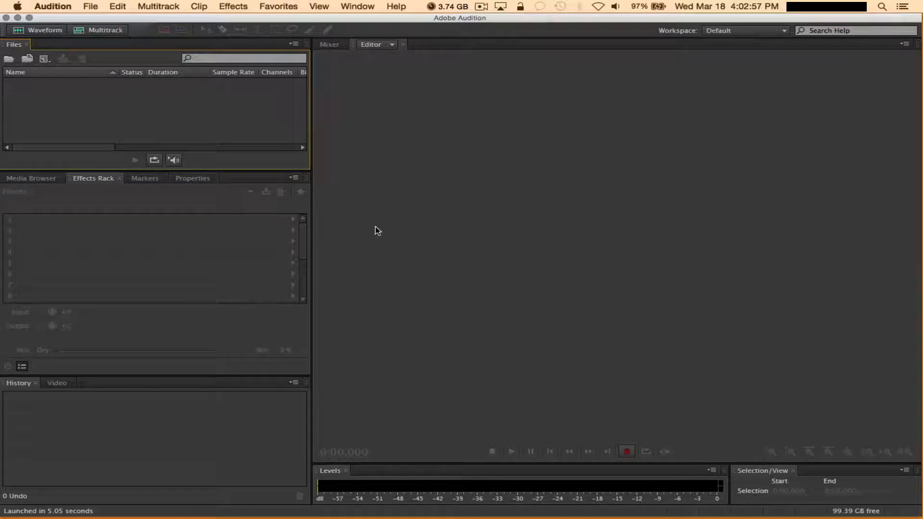
Import Chrono Trigger 11-12.mp3 from the Scheduled Uploads folder into Audition
left_click(371, 126)
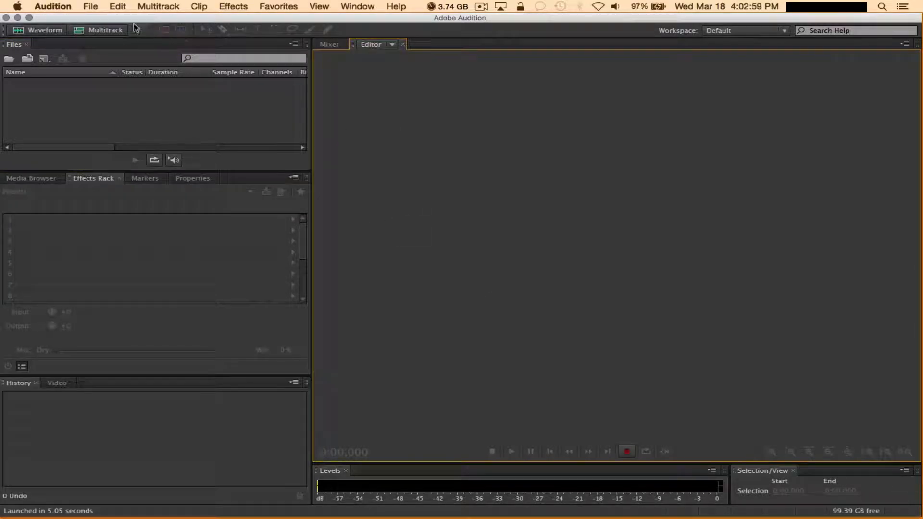
left_click(91, 7)
mouse_move(218, 201)
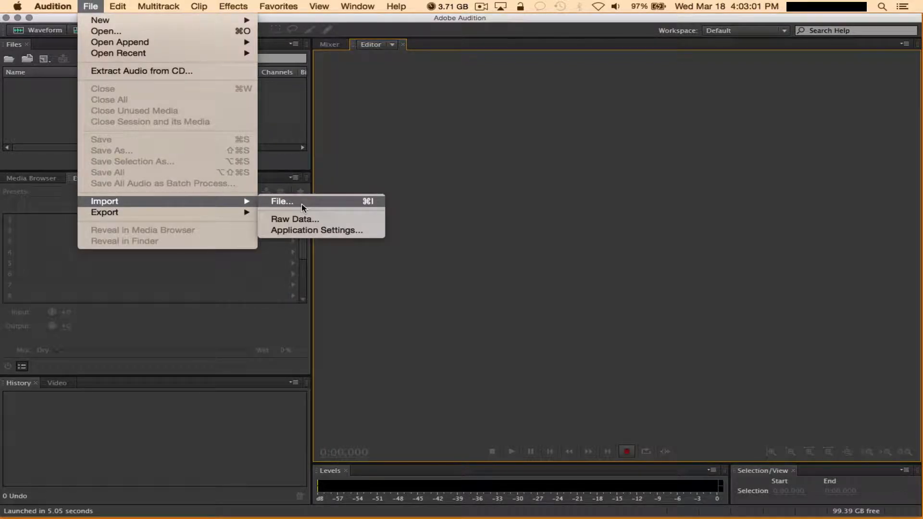
left_click(308, 201)
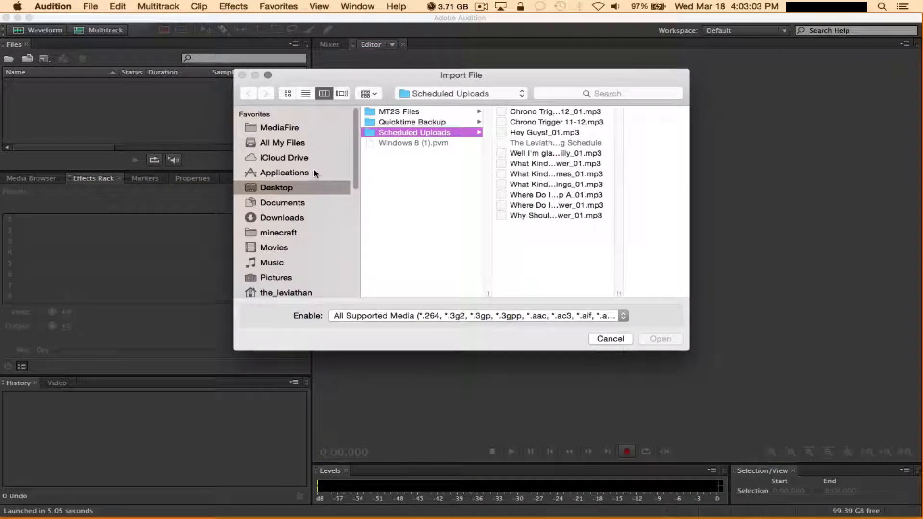
double_click(552, 124)
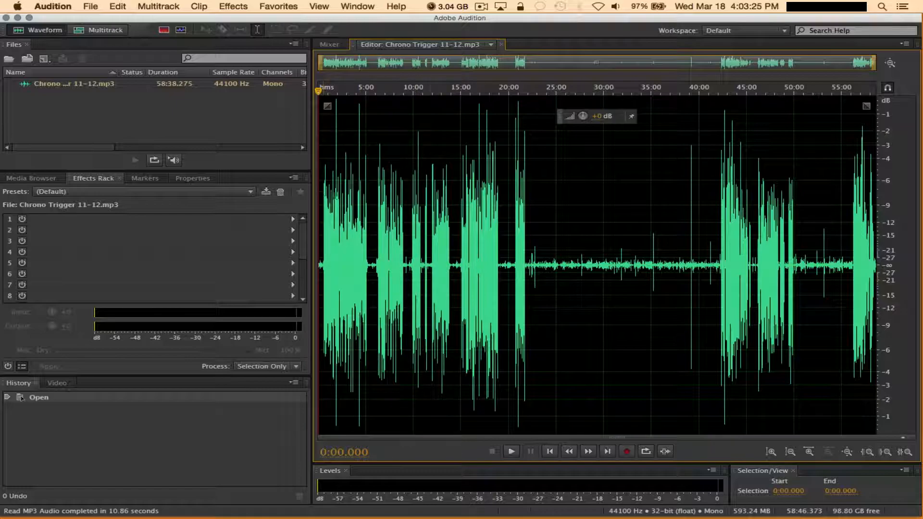
Play a short part of the imported audio and return the playhead to the start
left_click(352, 132)
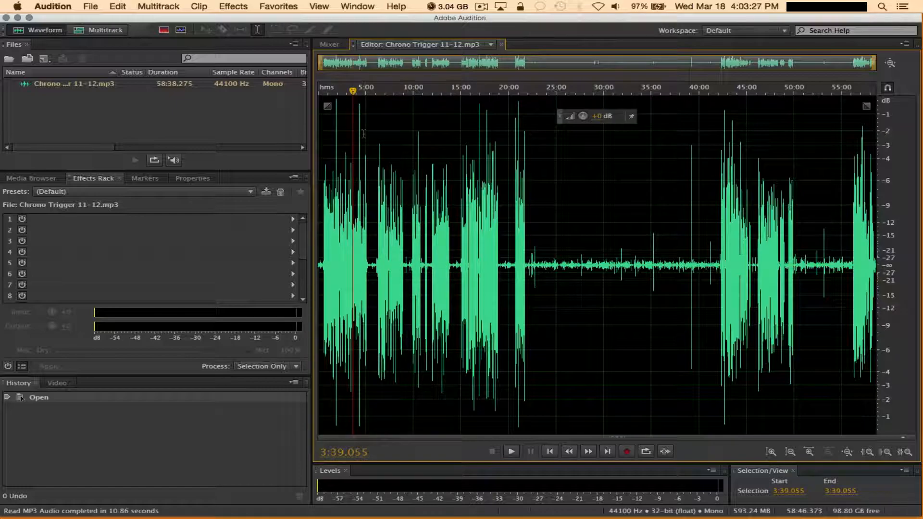
key("space")
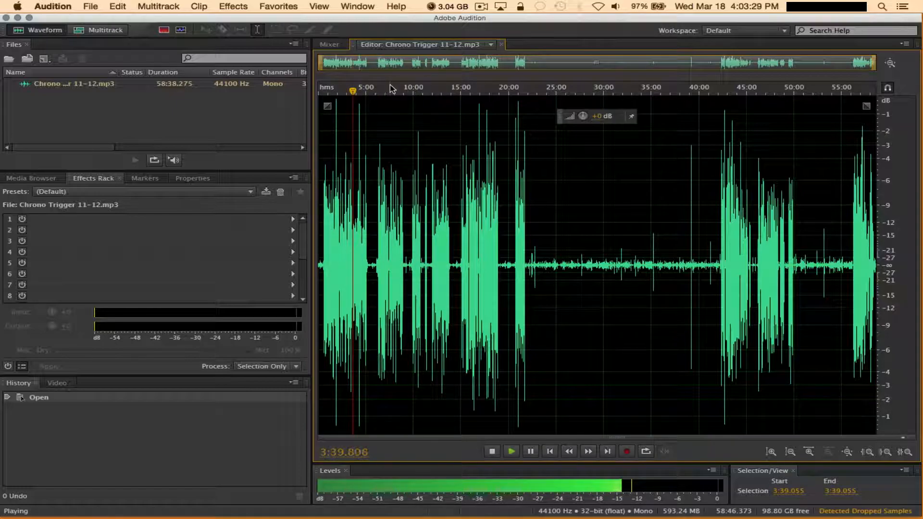
left_click(396, 91)
key("space")
left_click_drag(397, 92, 313, 93)
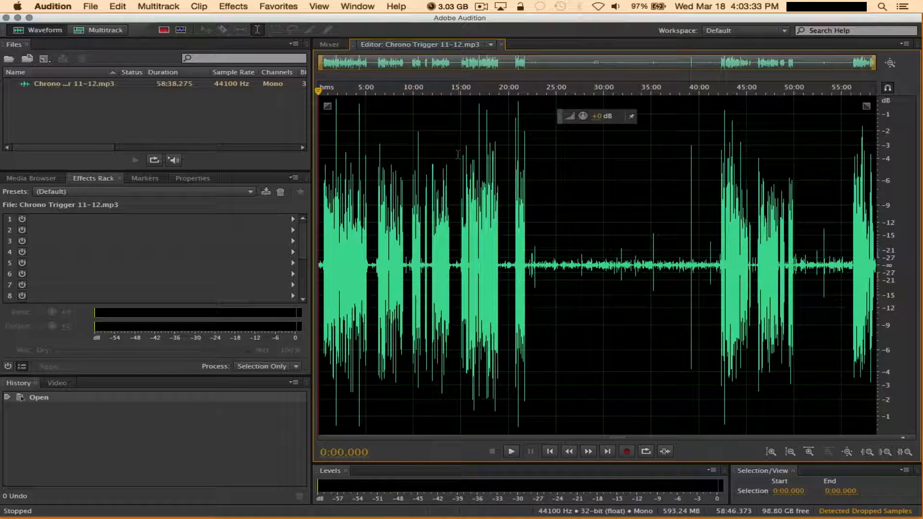
Select the whole waveform and run the saved processing that applies the effects rack and normalizes the audio twice
key("super+a")
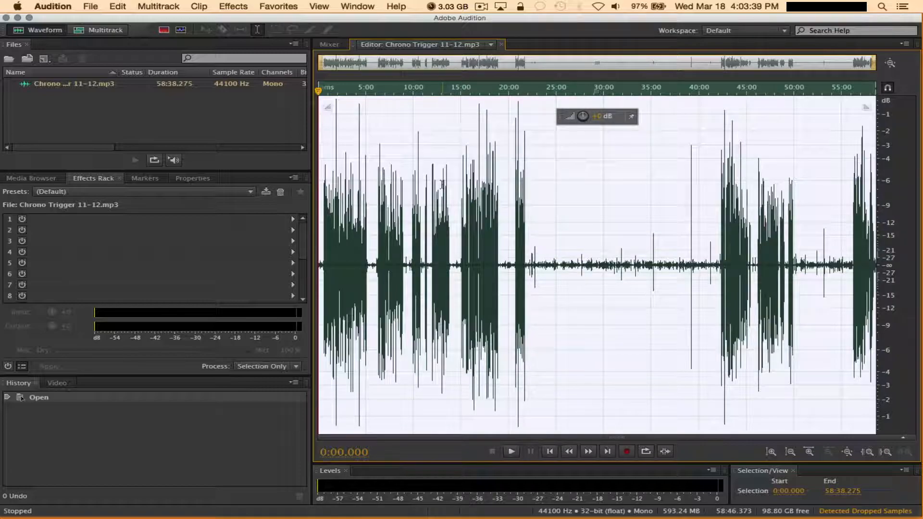
key("super+r")
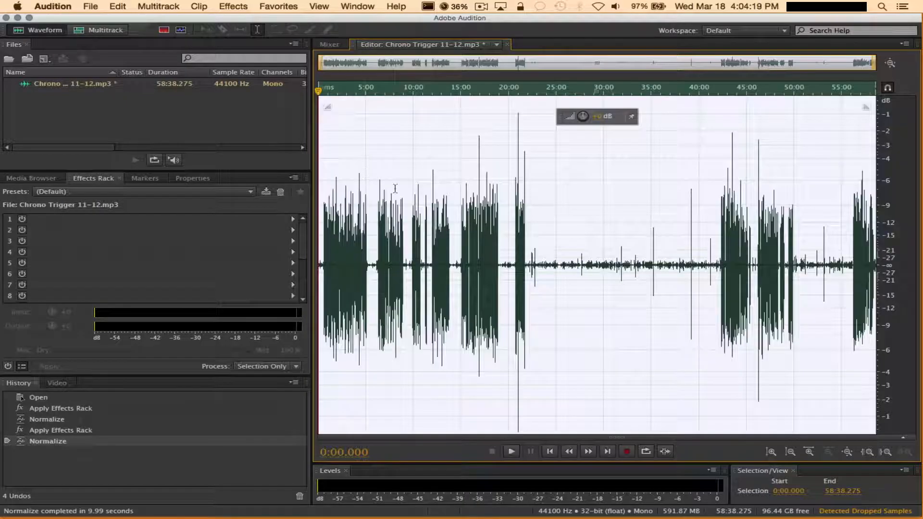
Review the Adaptive Noise Reduction settings for the selected audio and close them without applying
left_click(233, 6)
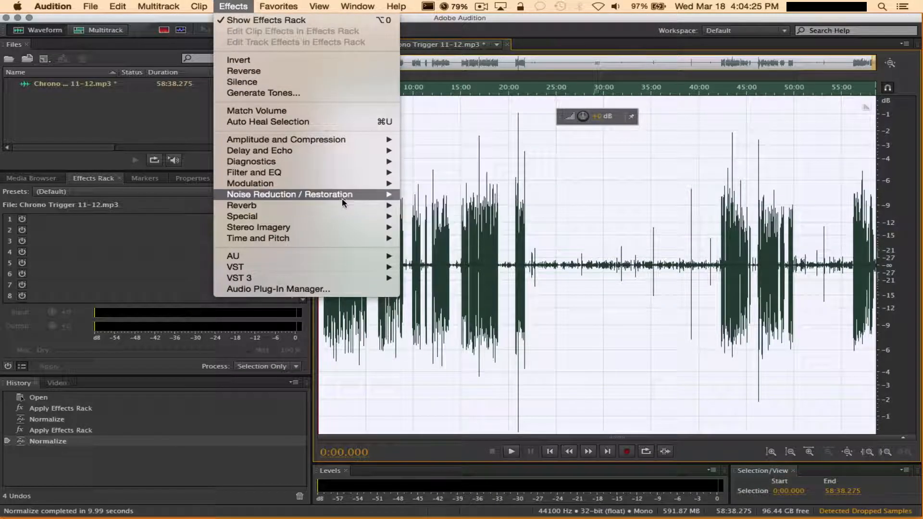
mouse_move(346, 172)
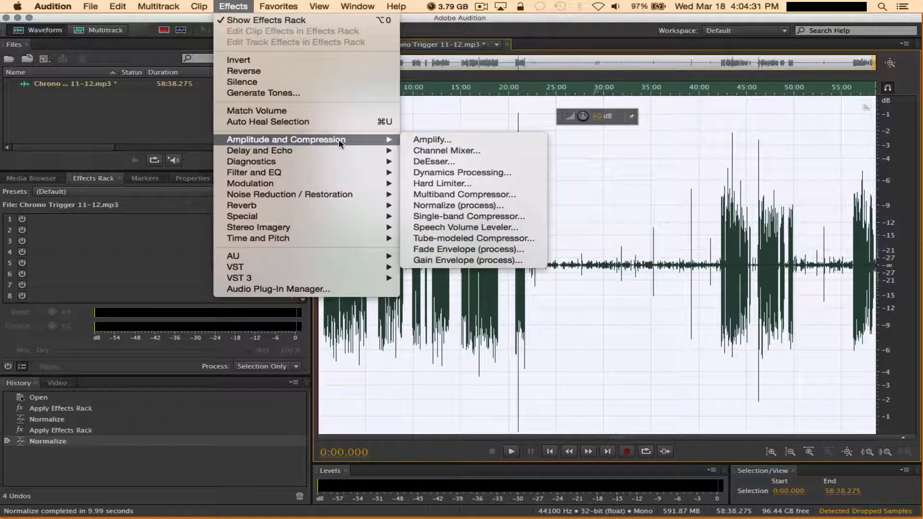
mouse_move(343, 197)
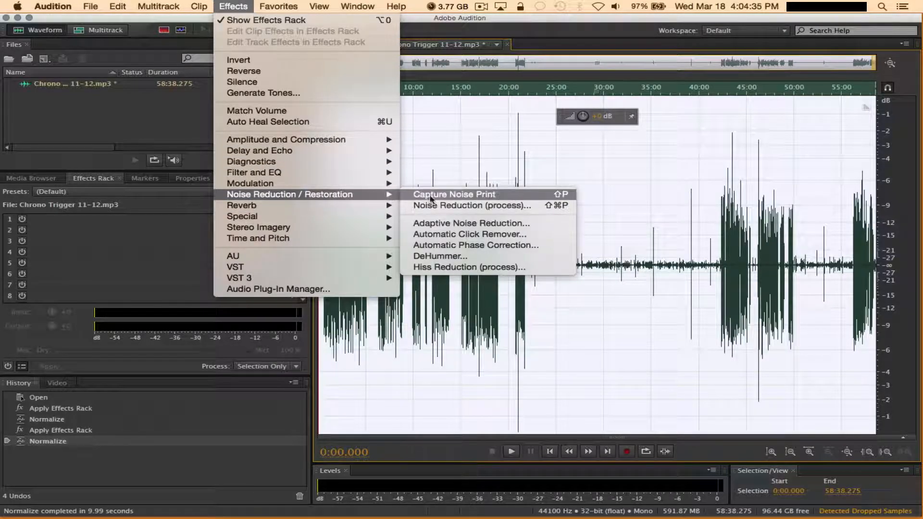
left_click(450, 223)
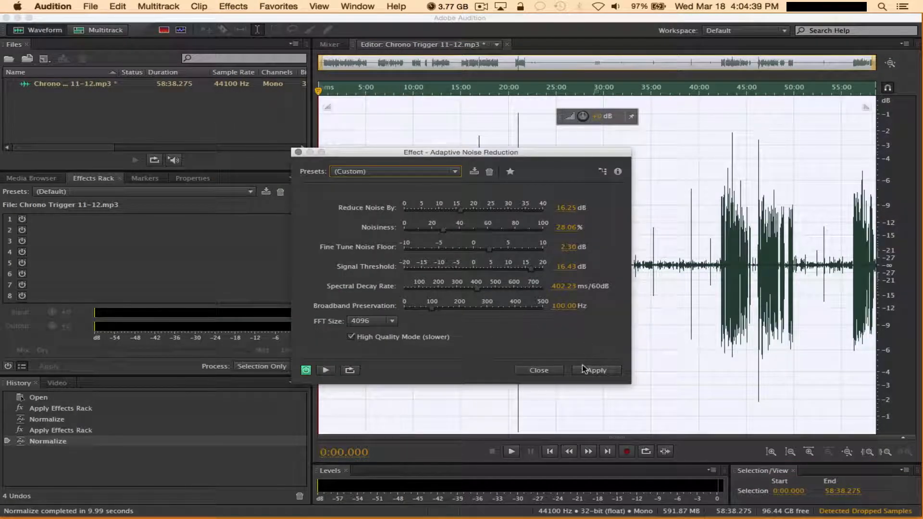
left_click(538, 370)
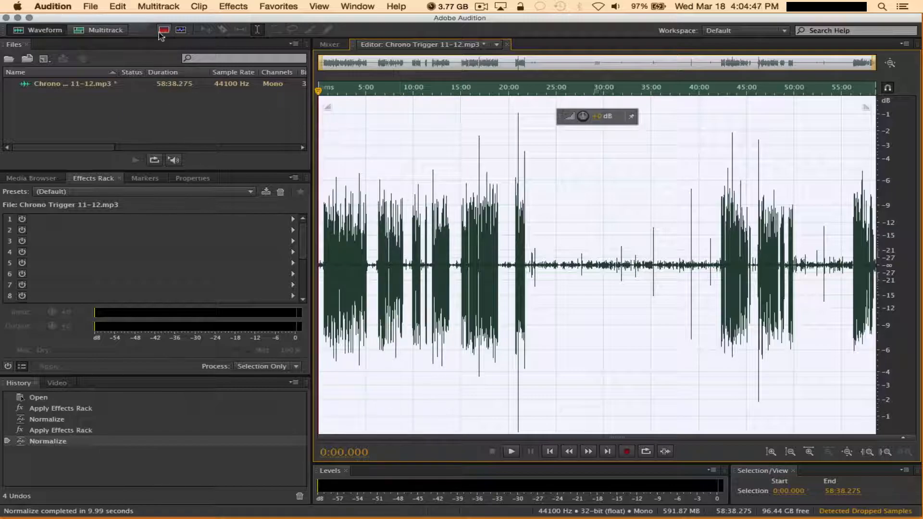
Review the MP3 export settings for the processed audio and cancel the export
left_click(84, 6)
mouse_move(243, 213)
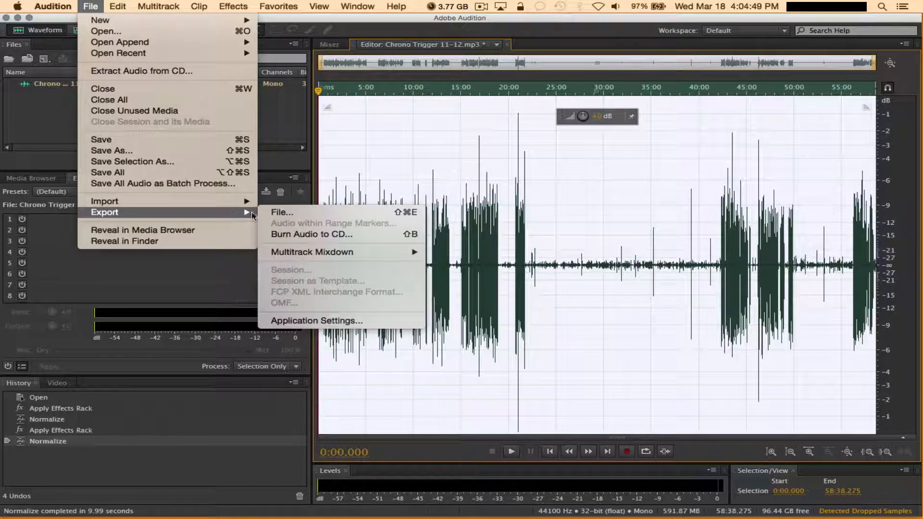
left_click(276, 213)
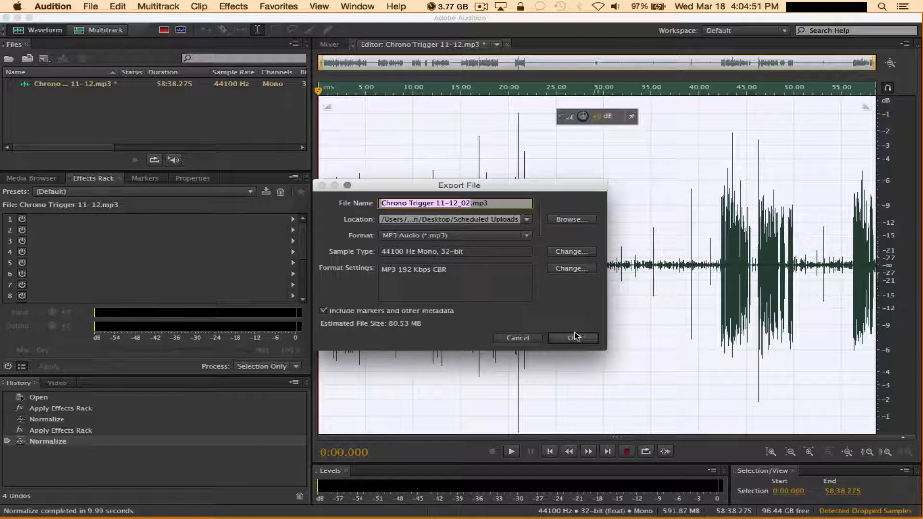
left_click(540, 339)
Quit Adobe Audition, closing the processed Chrono Trigger 11-12 audio
left_click(53, 6)
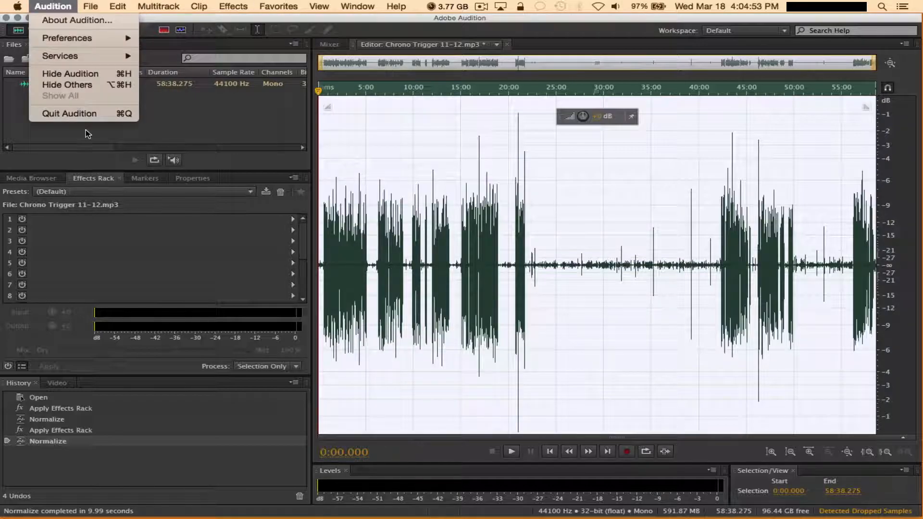
left_click(97, 117)
left_click(513, 284)
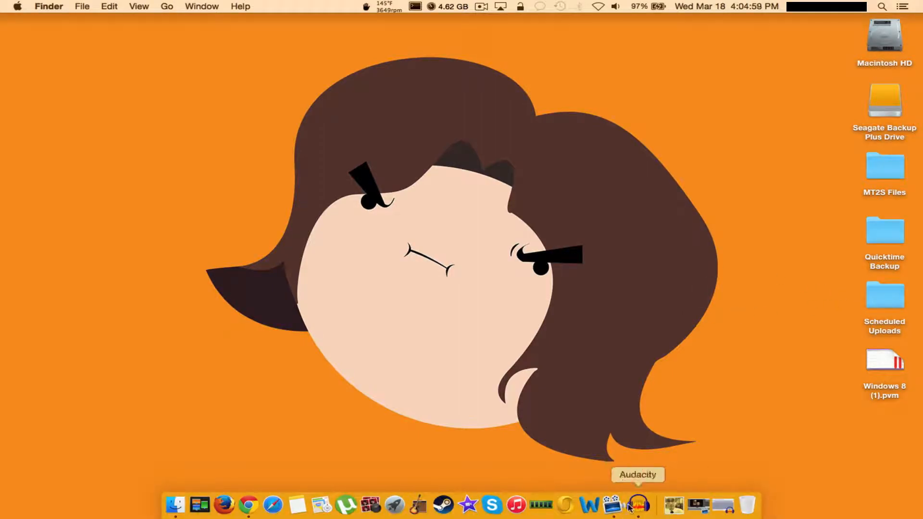
Switch to ScreenFlow and move the playhead to about 34 seconds, just before the commentary begins
left_click(615, 505)
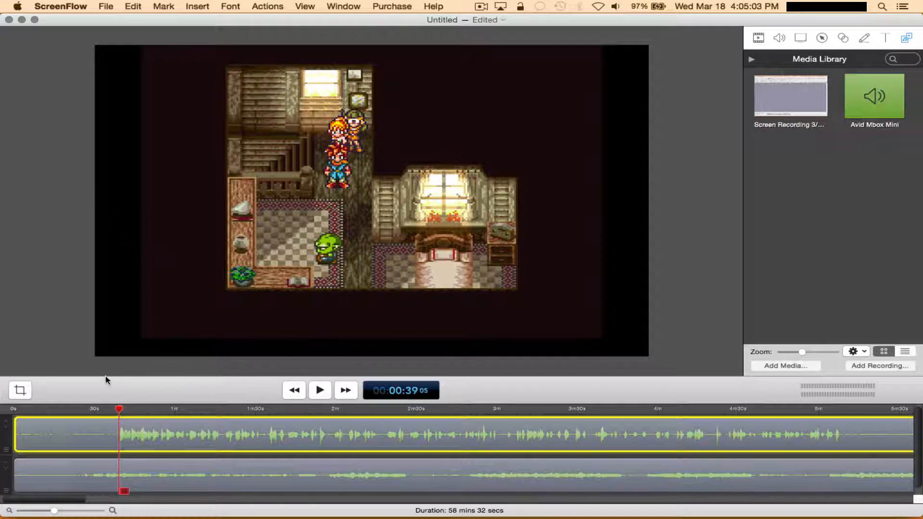
left_click(200, 409)
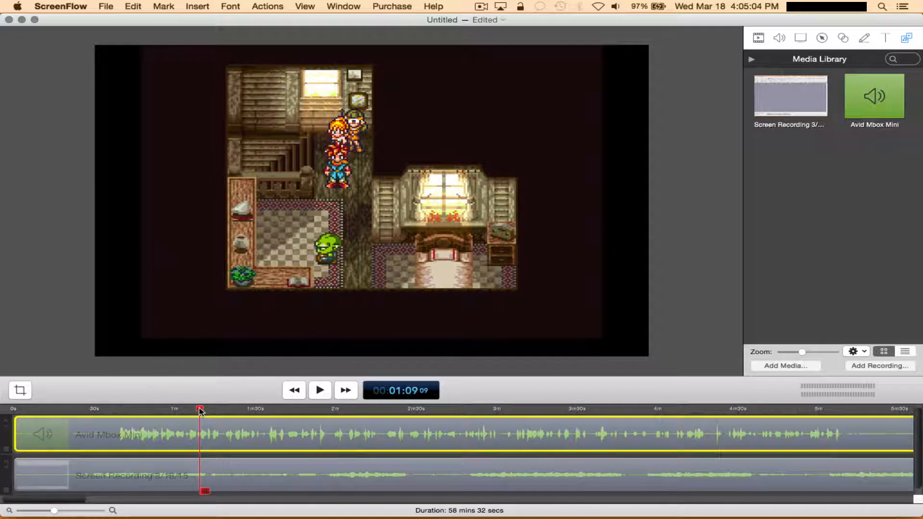
left_click(107, 409)
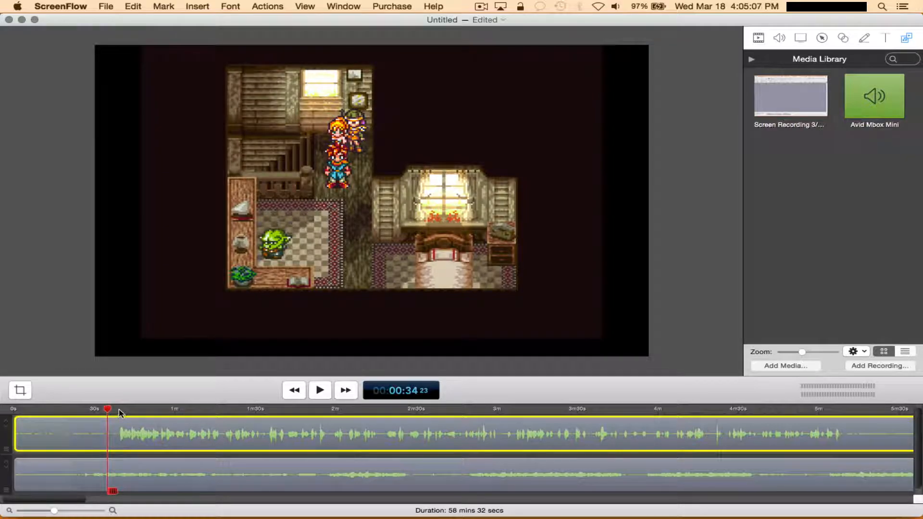
Split the commentary and screen recording clips where the commentary begins, at about 39 seconds, and delete the portions before it
key("space")
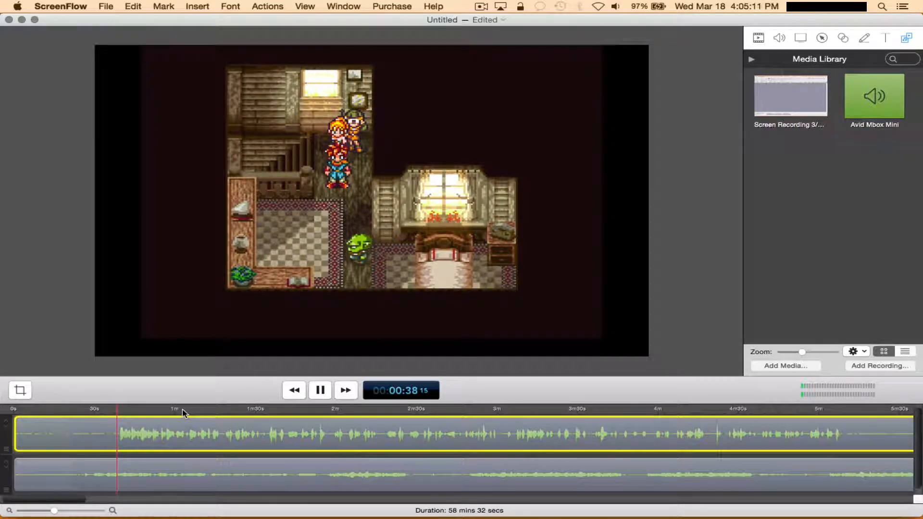
key("space")
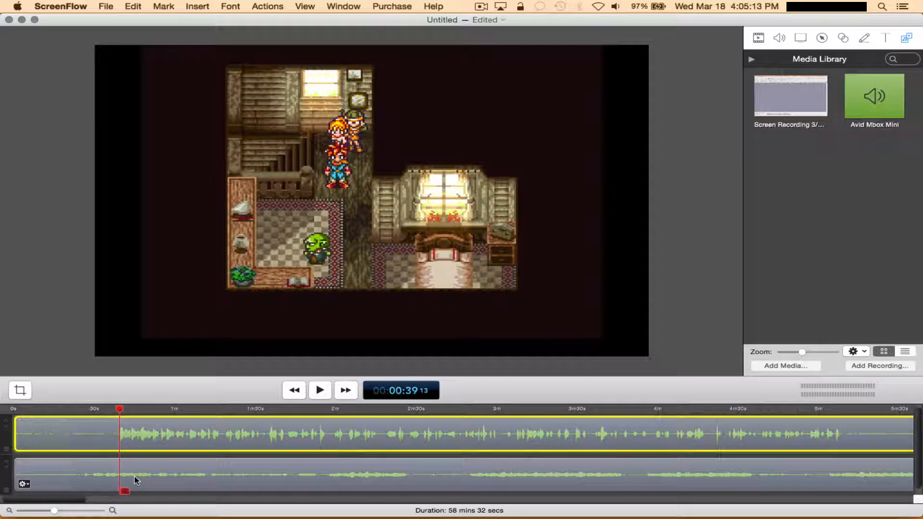
key("t")
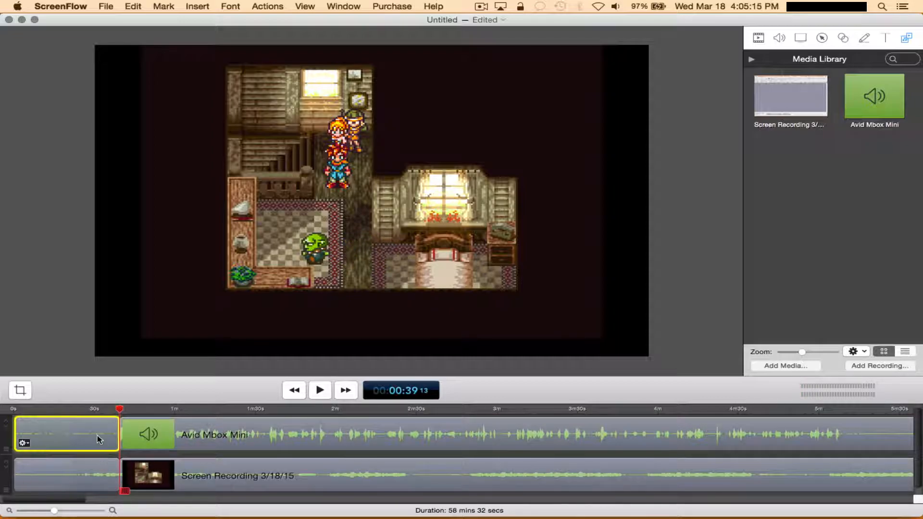
key("Delete")
left_click(94, 474)
key("Delete")
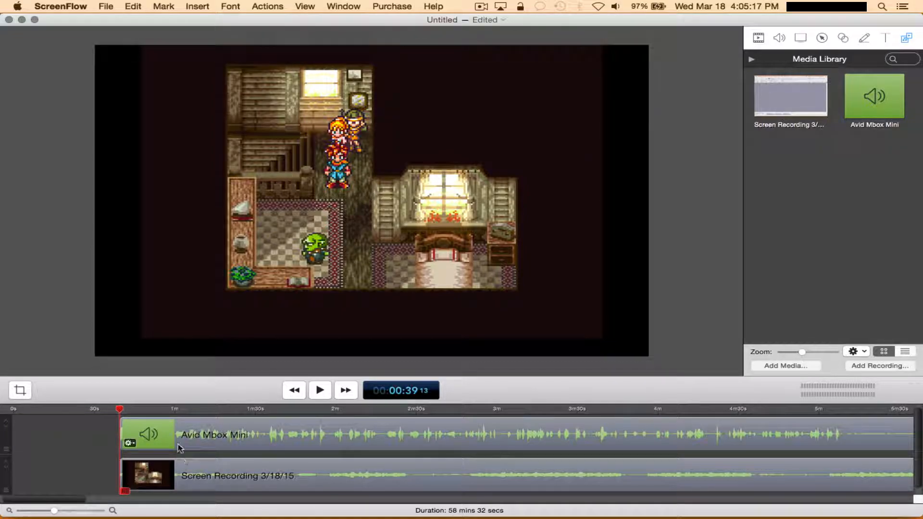
left_click(178, 432)
left_click(184, 461)
left_click(201, 437)
left_click(99, 410)
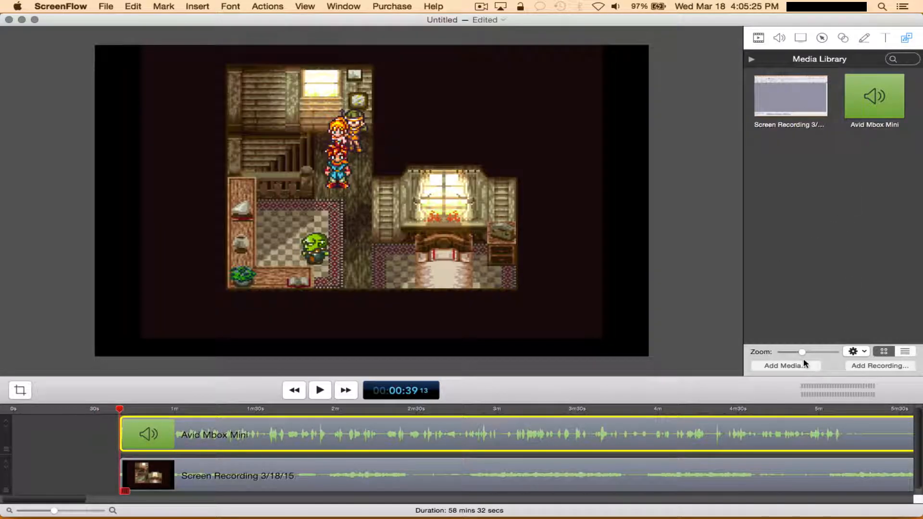
Import the processed audio Chrono Trigger 11-12_01.mp3 from the Scheduled Uploads folder into the media library
left_click(801, 208)
left_click(805, 365)
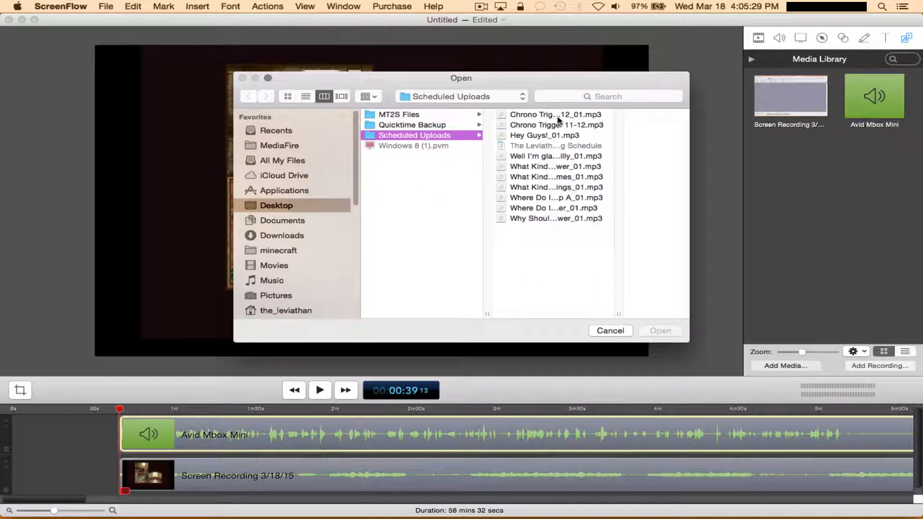
double_click(555, 115)
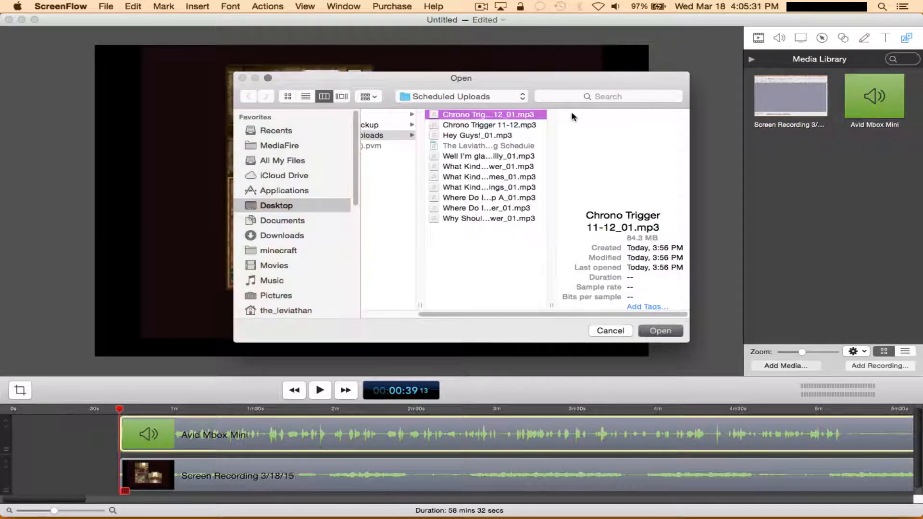
Place the imported Chrono Trigger audio on the timeline above the Avid Mbox Mini clip and set its volume to 188%
left_click_drag(793, 172, 203, 435)
left_click(267, 435)
left_click(259, 473)
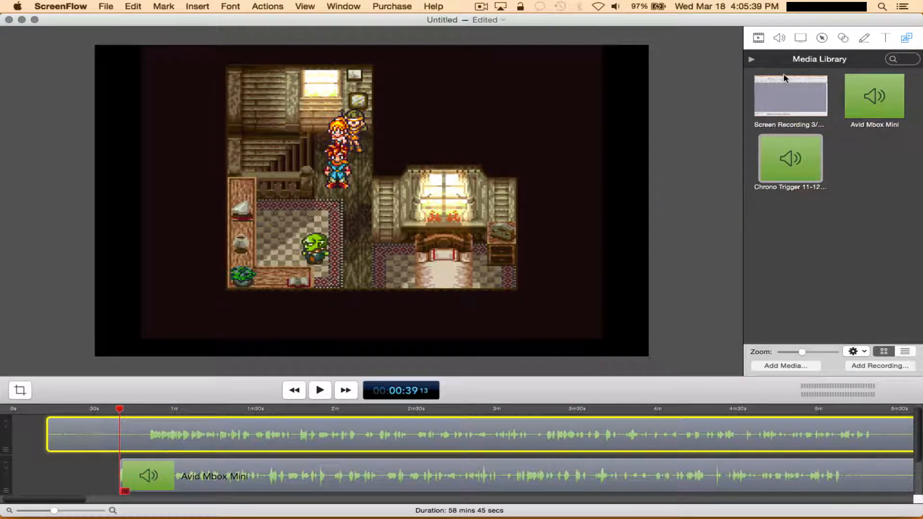
left_click(776, 41)
left_click_drag(848, 85, 875, 88)
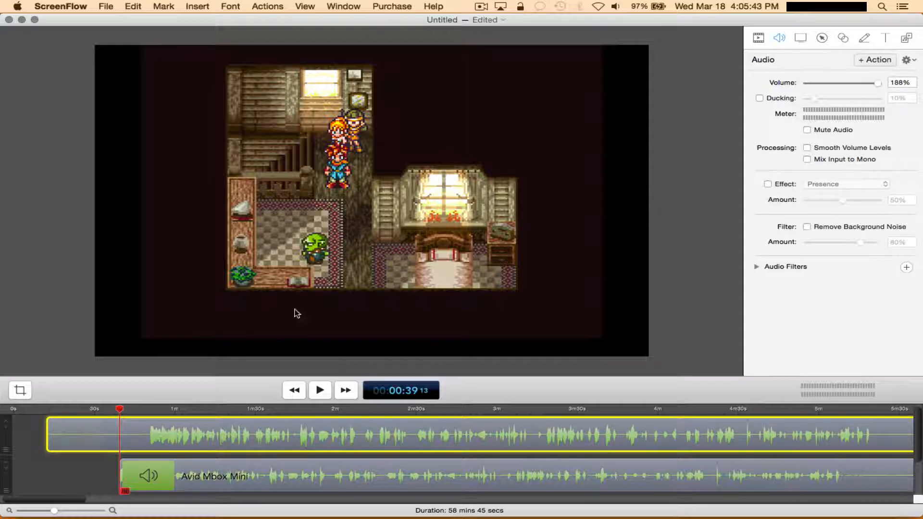
Align the processed audio's waveform with the Avid Mbox Mini waveform, turning Snapping off for the fine move and back on
left_click_drag(229, 442, 203, 437)
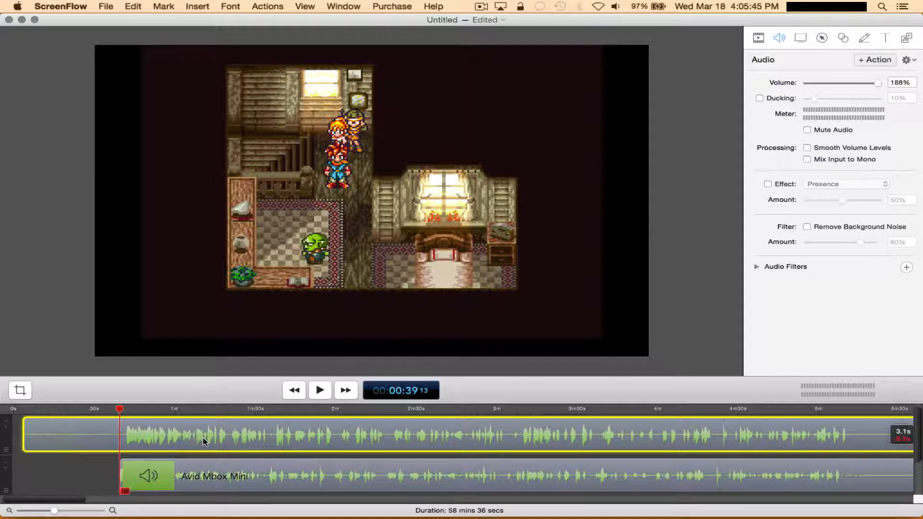
left_click(305, 6)
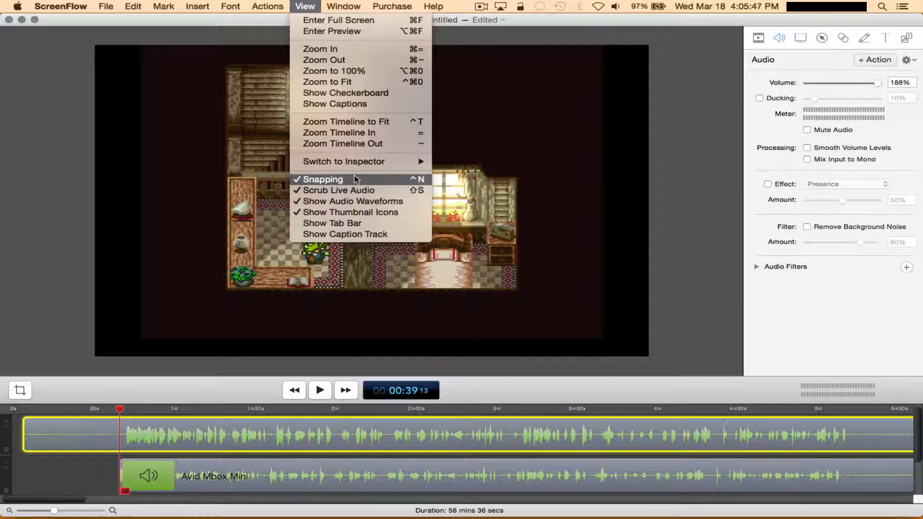
left_click(317, 179)
left_click_drag(233, 433, 226, 433)
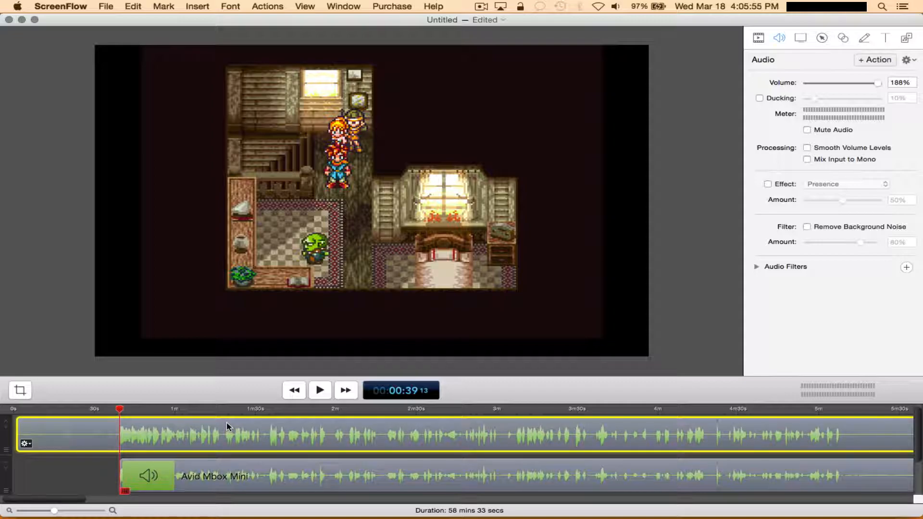
left_click(265, 5)
mouse_move(318, 4)
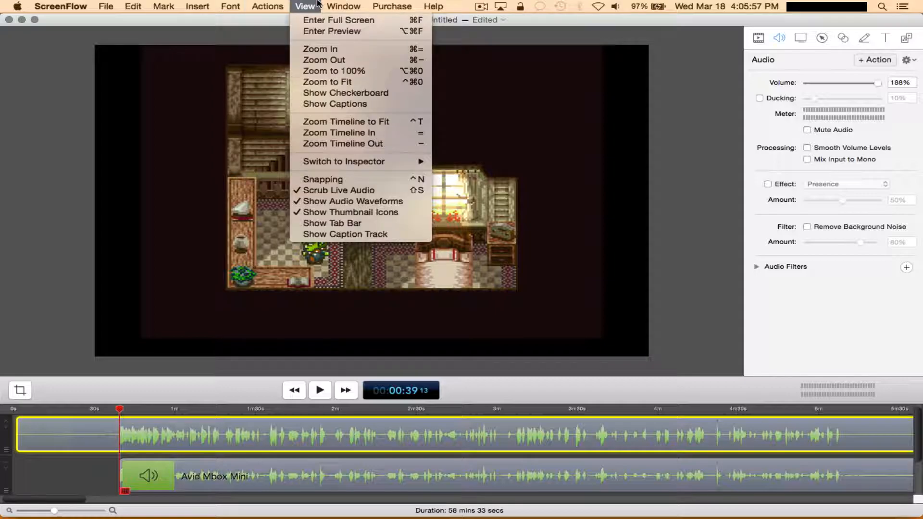
left_click(320, 179)
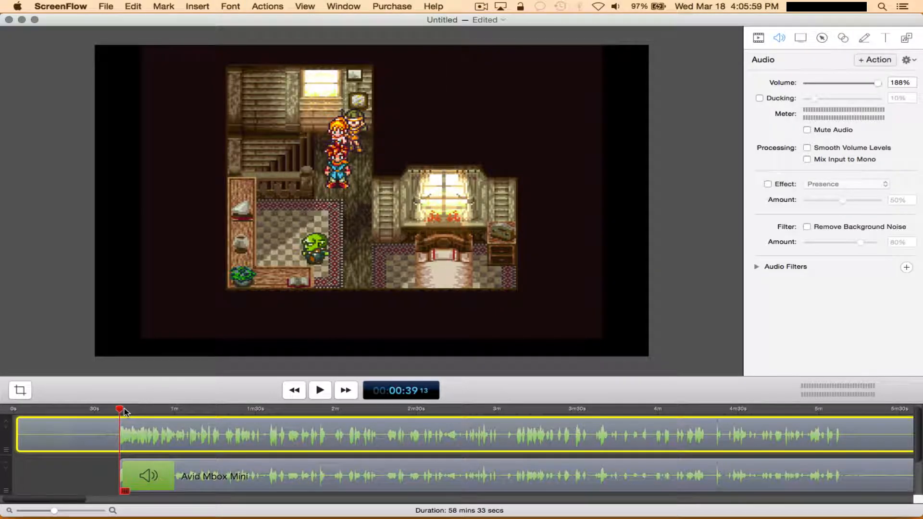
Split the processed audio at the playhead, then delete its leading portion and the original Avid Mbox Mini clip
mouse_move(124, 422)
key("t")
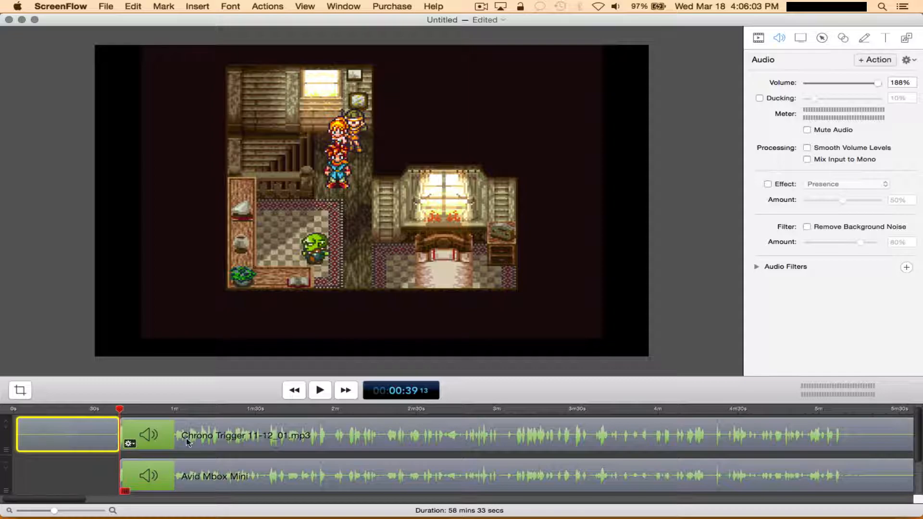
key("Delete")
left_click(232, 479)
key("Delete")
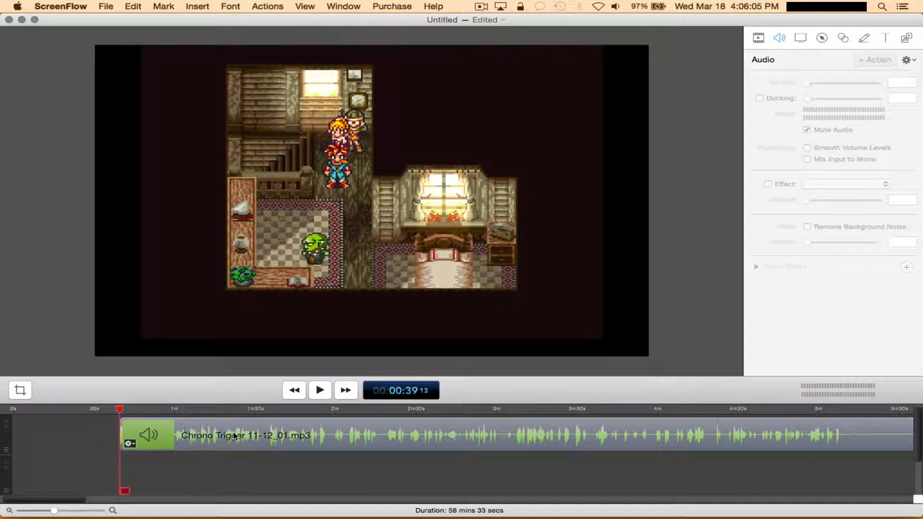
Move the Chrono Trigger 11-12_01.mp3 clip down to the emptied track directly above the screen recording
left_click(234, 435)
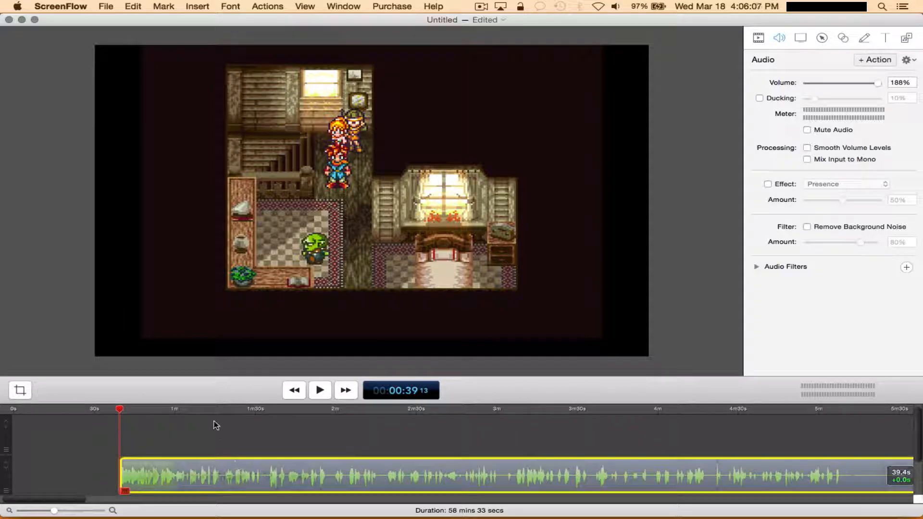
scroll(214, 432, "down", 3)
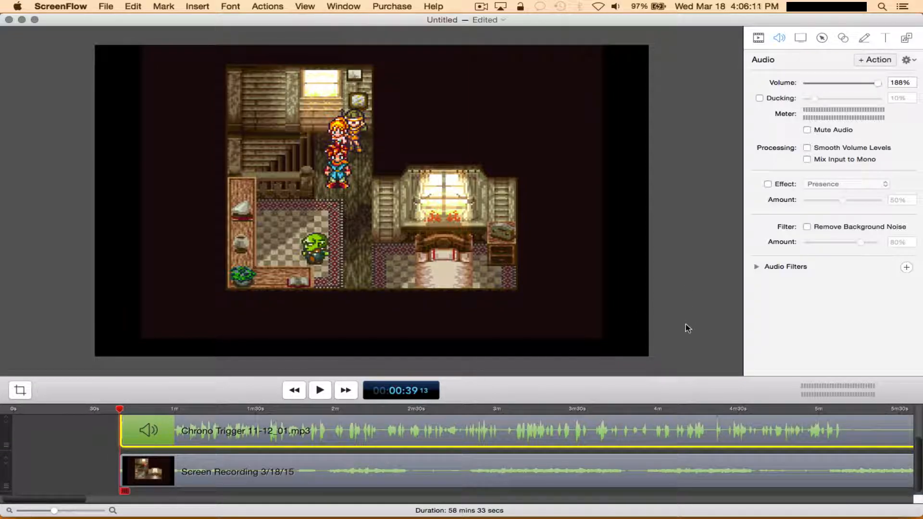
left_click(703, 337)
Import The Leviathan Intro 2015 (30fps).mp4 from Let's Play Misc. > Intros and Outros on the Seagate Backup Plus Drive
left_click(905, 38)
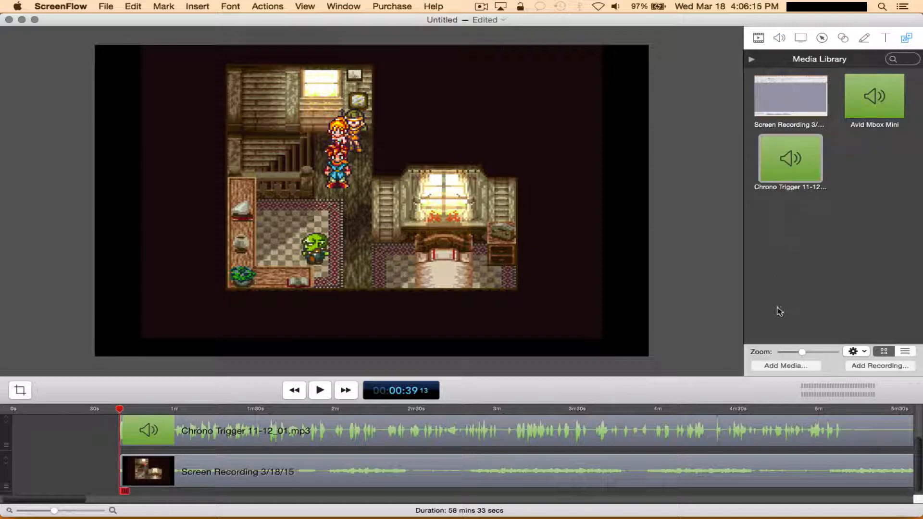
left_click(782, 366)
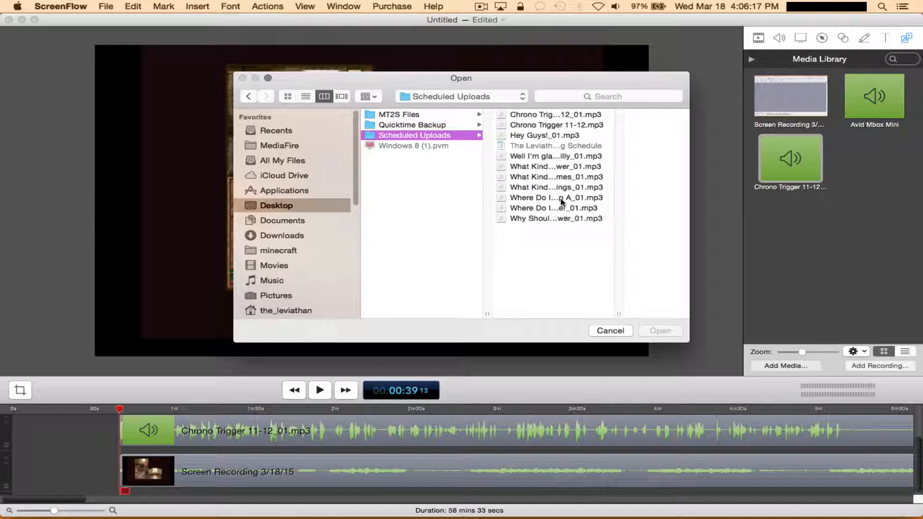
scroll(303, 270, "down", 5)
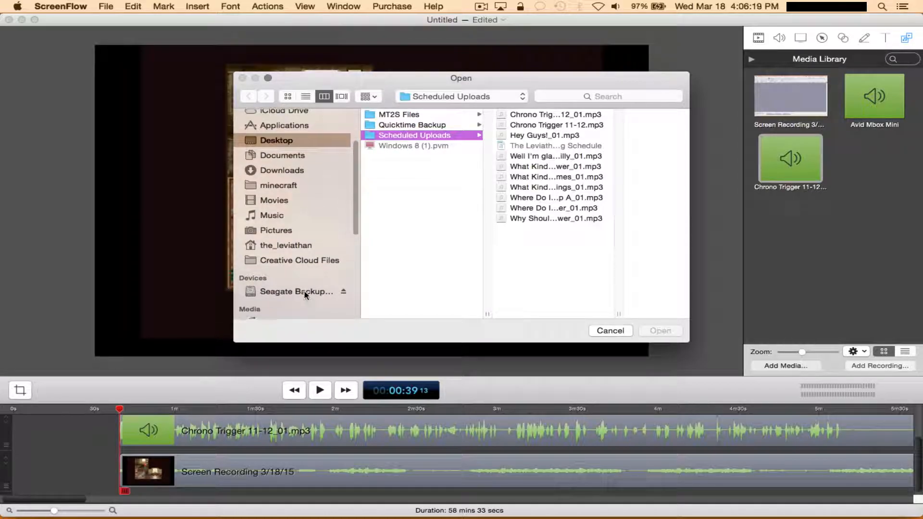
left_click(296, 291)
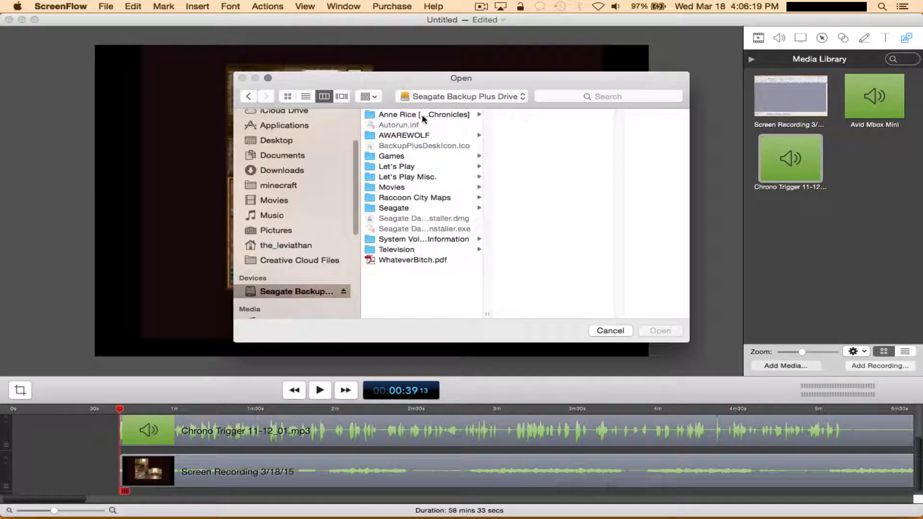
left_click(416, 166)
left_click(406, 177)
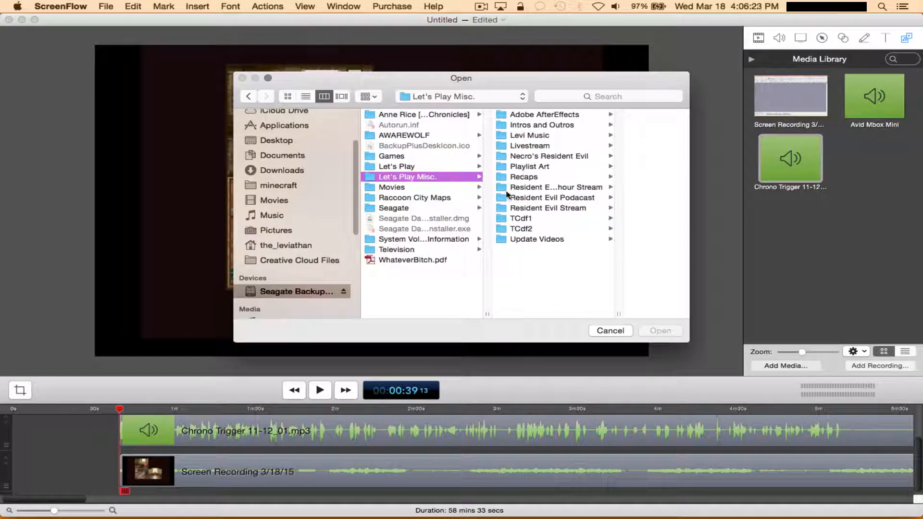
left_click(554, 126)
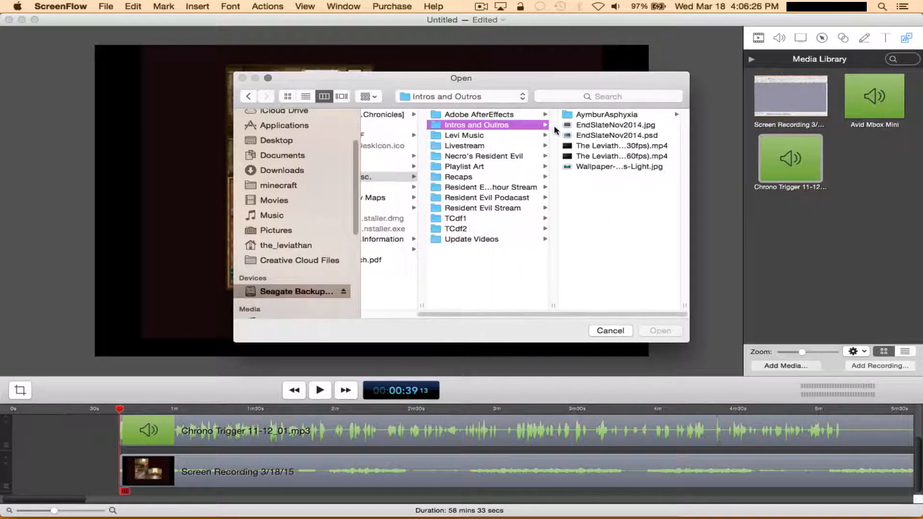
left_click(608, 146)
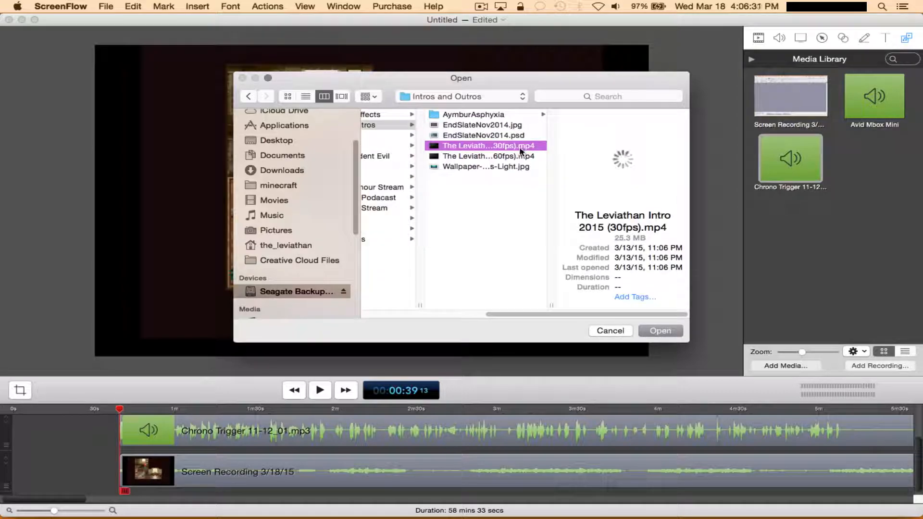
double_click(523, 146)
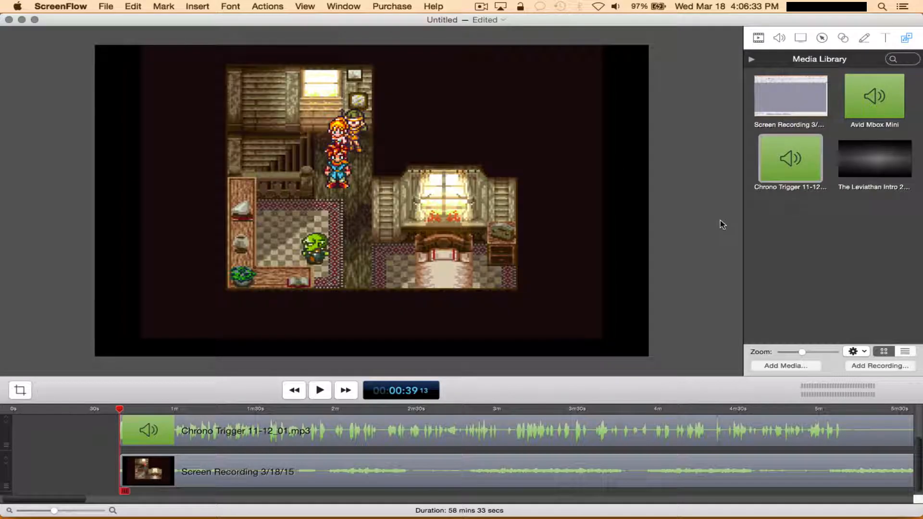
Place the Leviathan intro at the very start of the timeline and resize it to fit the canvas exactly
left_click(892, 176)
left_click_drag(891, 176, 20, 462)
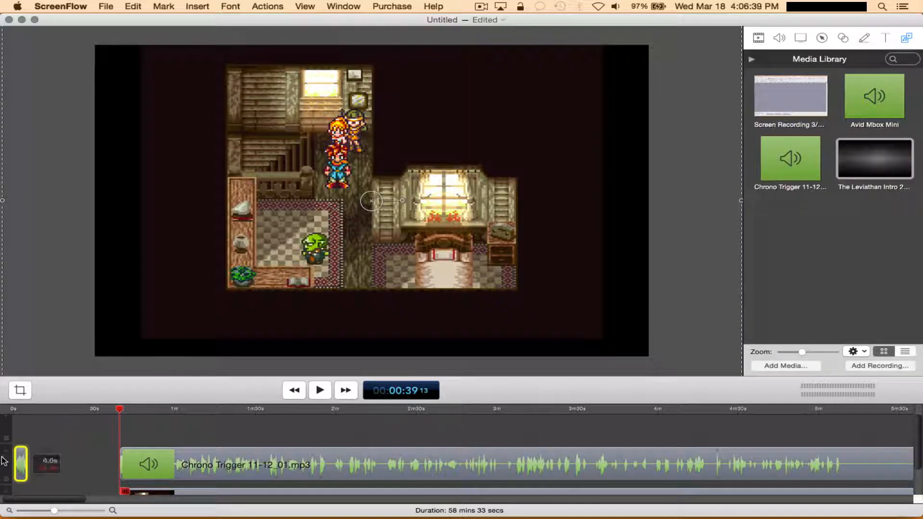
left_click(21, 409)
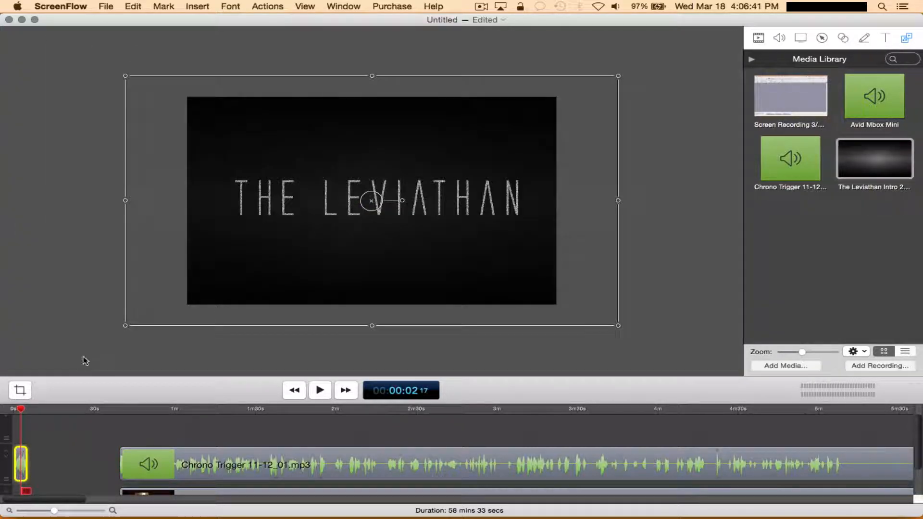
left_click_drag(125, 326, 186, 303)
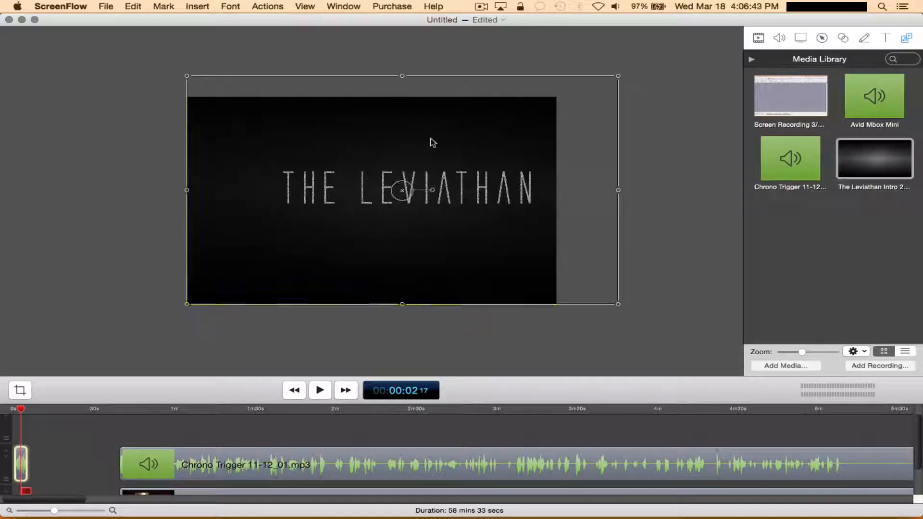
left_click_drag(618, 76, 557, 97)
Add an ending transition to the intro clip and move it down to the screen recording's track
right_click(20, 461)
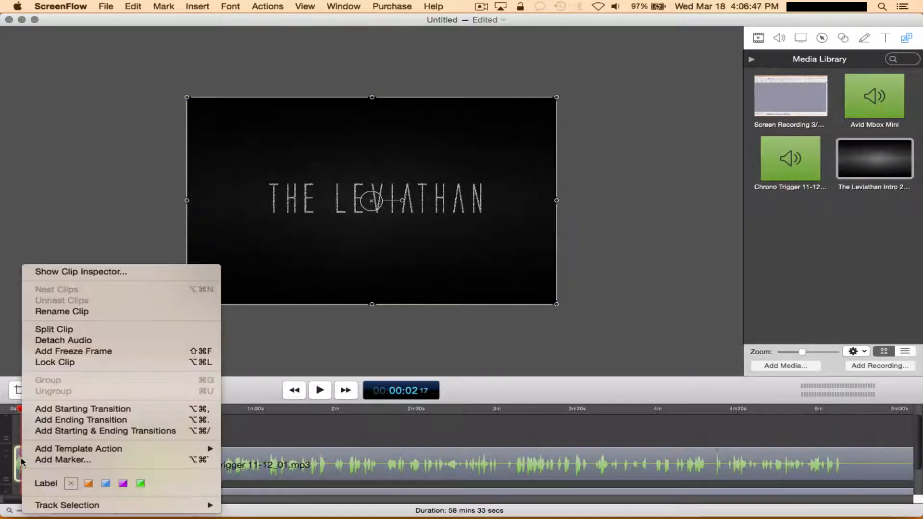
left_click(109, 420)
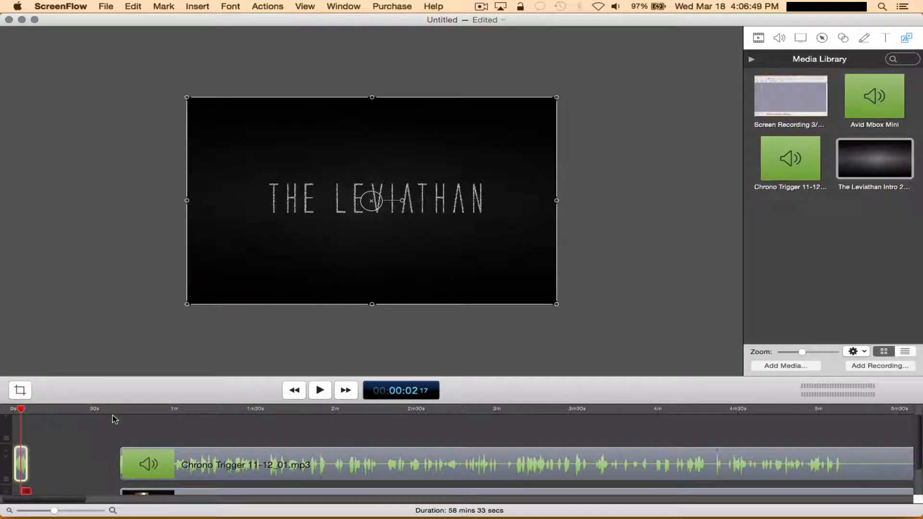
scroll(94, 453, "down", 1)
left_click_drag(18, 460, 22, 483)
scroll(108, 455, "down", 1)
Add starting transitions to the screen recording and the processed audio, and move both clips back to directly after the intro
right_click(171, 473)
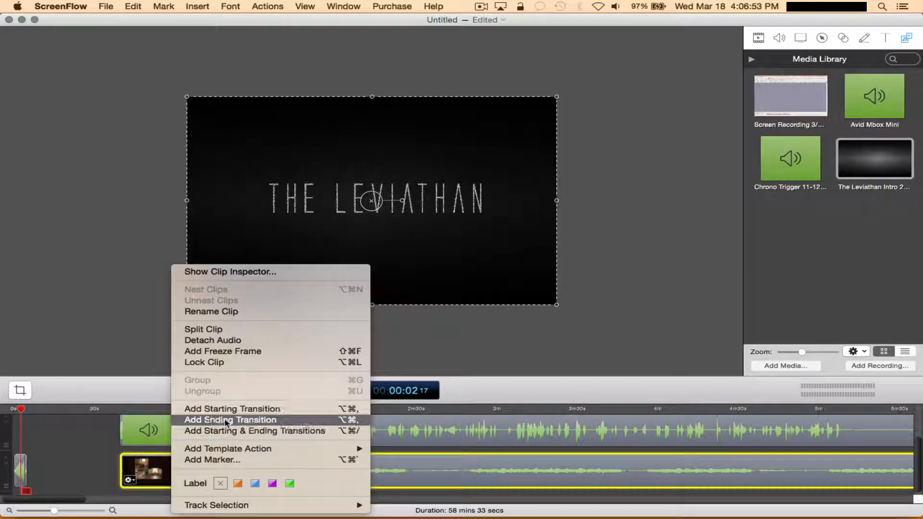
left_click(226, 409)
right_click(162, 430)
left_click(151, 442)
left_click_drag(142, 468, 51, 473)
left_click_drag(164, 433, 83, 437)
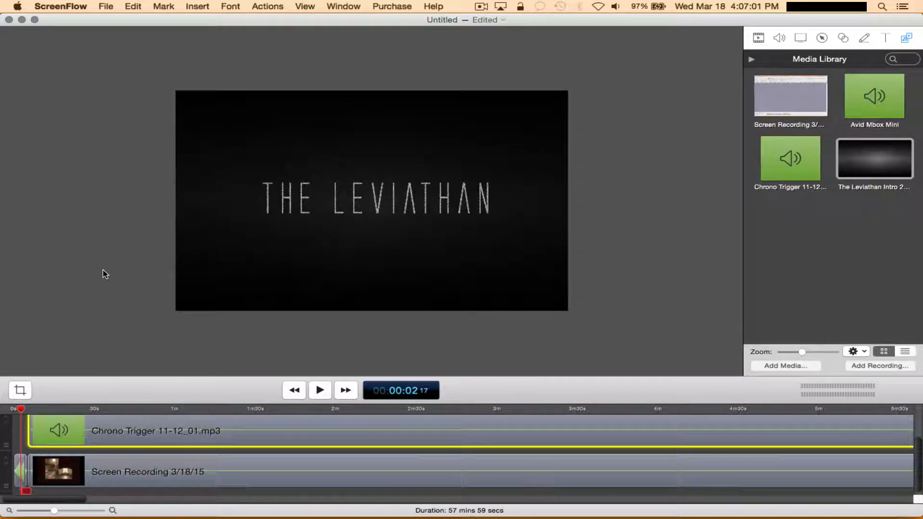
Return the playhead to the start of the timeline and enlarge the canvas view of the intro
scroll(105, 274, "up", 3)
left_click_drag(20, 409, 13, 410)
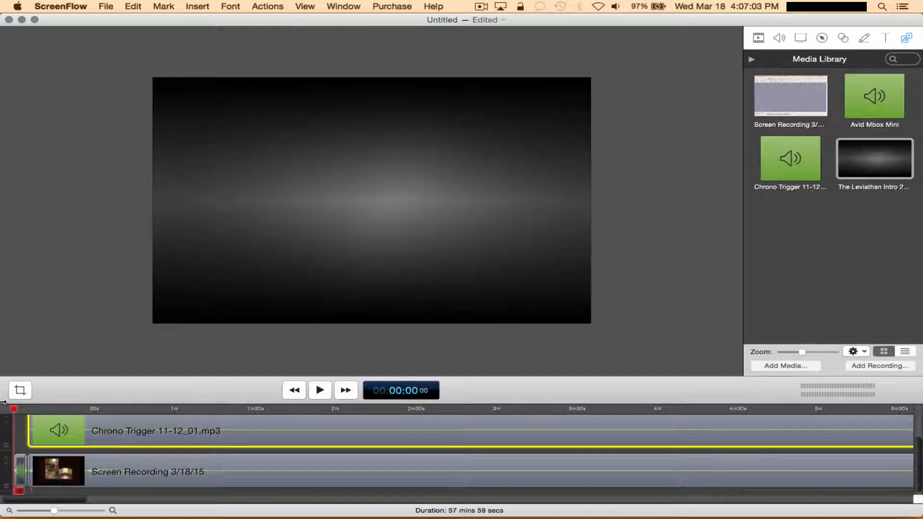
left_click(62, 242)
scroll(62, 241, "up", 10)
scroll(62, 242, "down", 5)
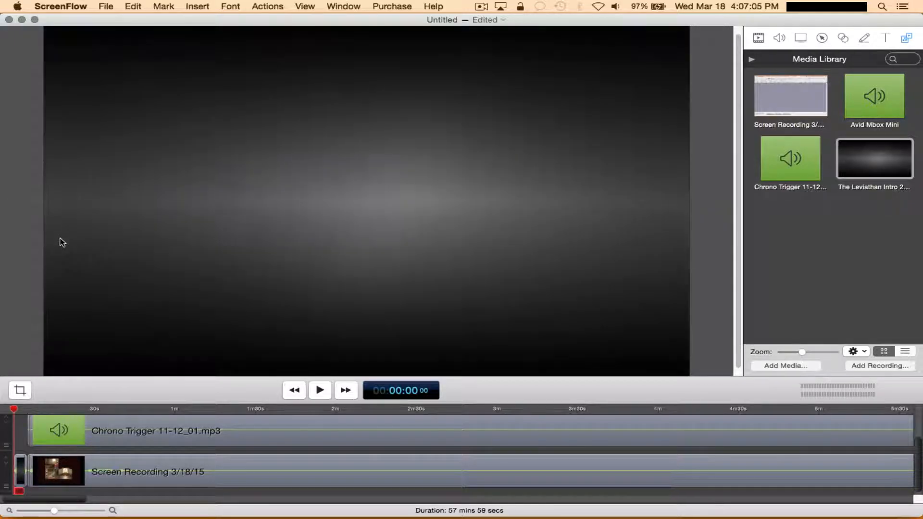
Play the timeline from the start to check the intro and its transition into the screen recording
key("space")
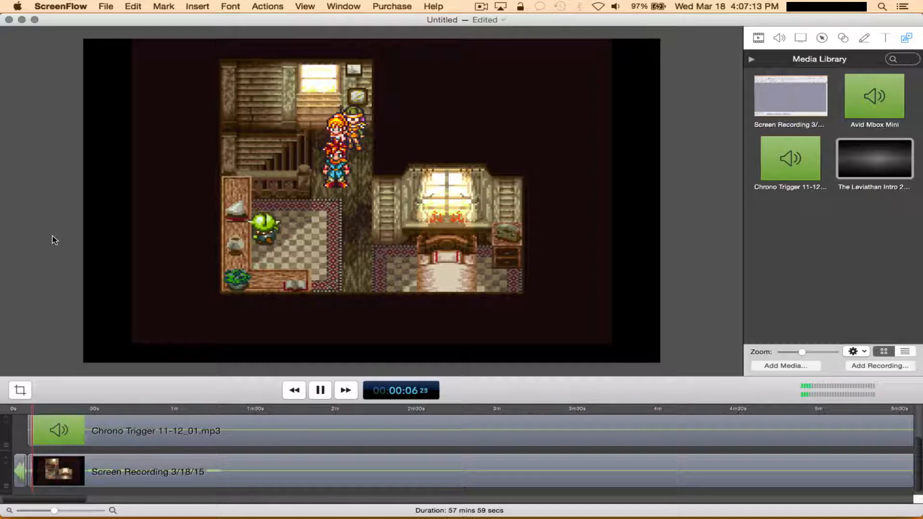
key("space")
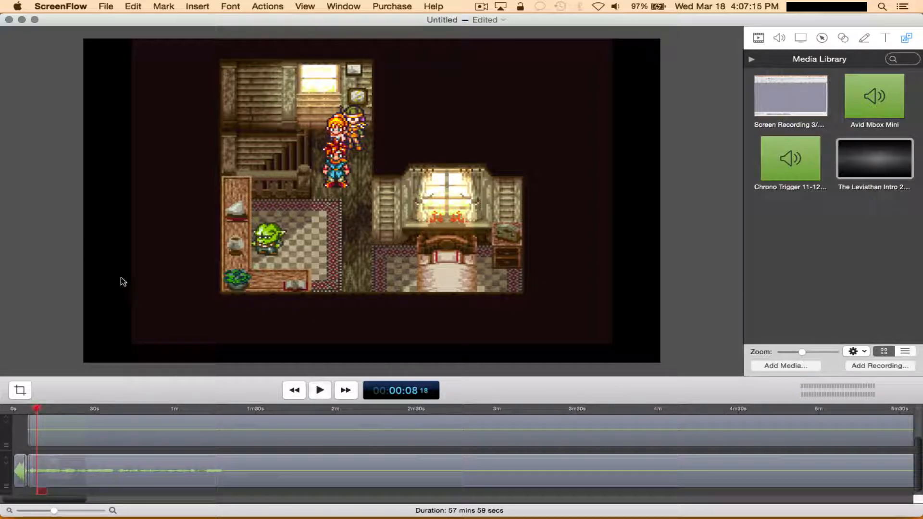
Set the screen recording's audio volume to 50% and play a short section to check it
left_click(157, 471)
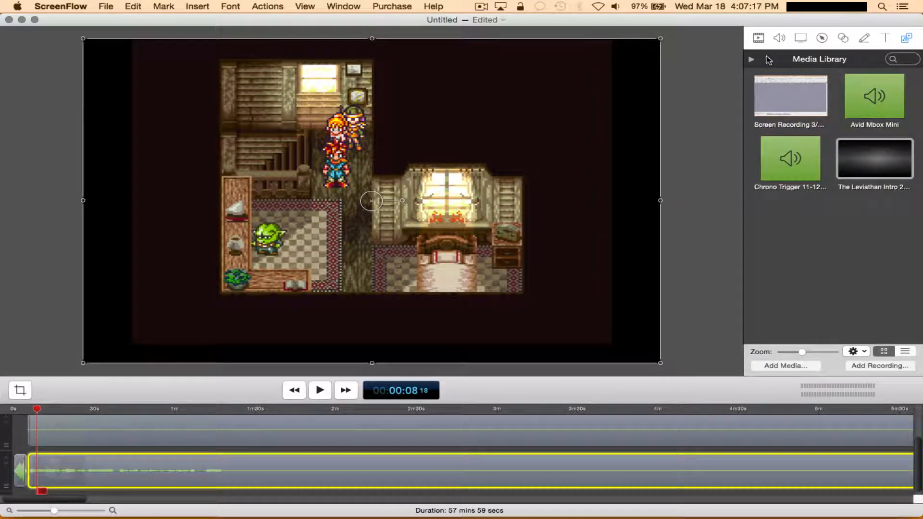
left_click(779, 37)
left_click(913, 82)
type("50")
key("Return")
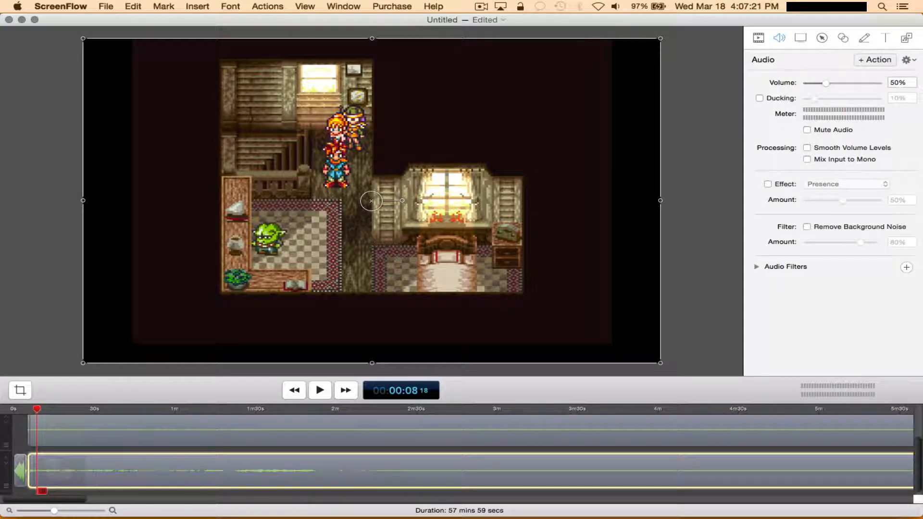
key("space")
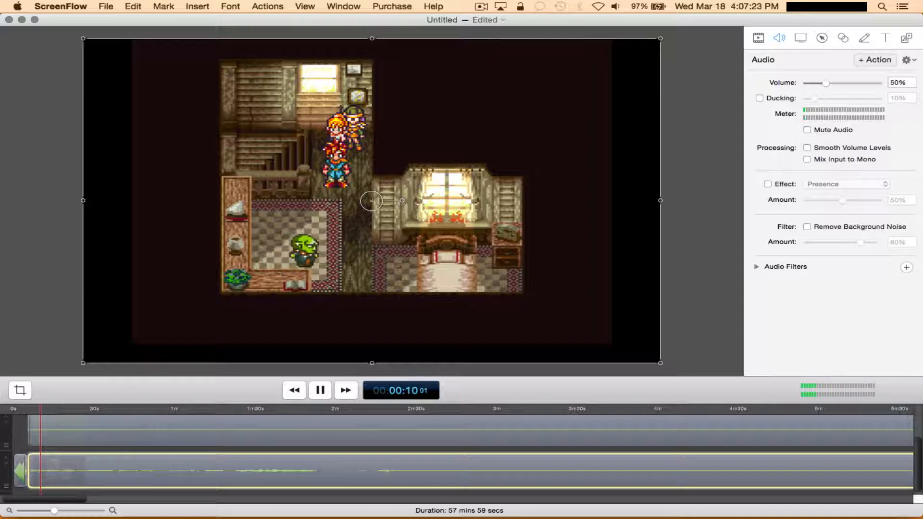
key("space")
Set the screen recording's audio volume to 35% and check it in playback and against the processed audio's volume setting
left_click(911, 83)
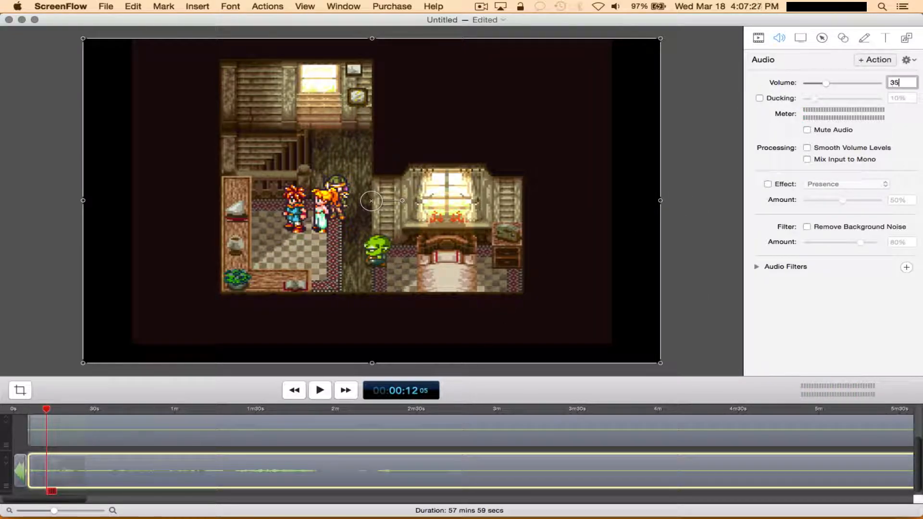
key("Return")
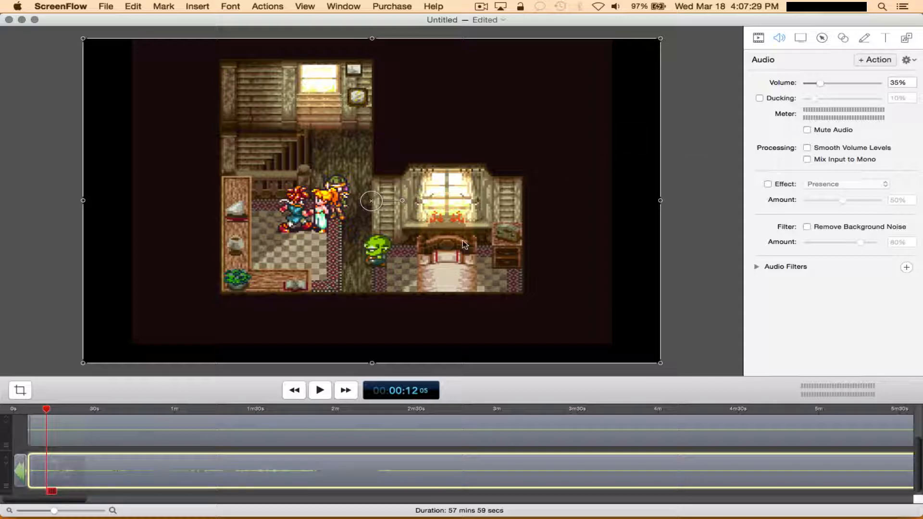
key("space")
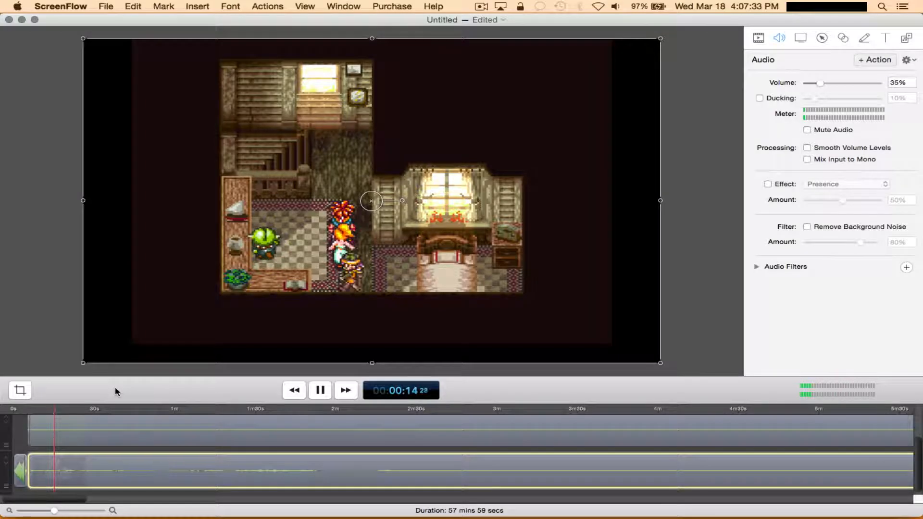
key("space")
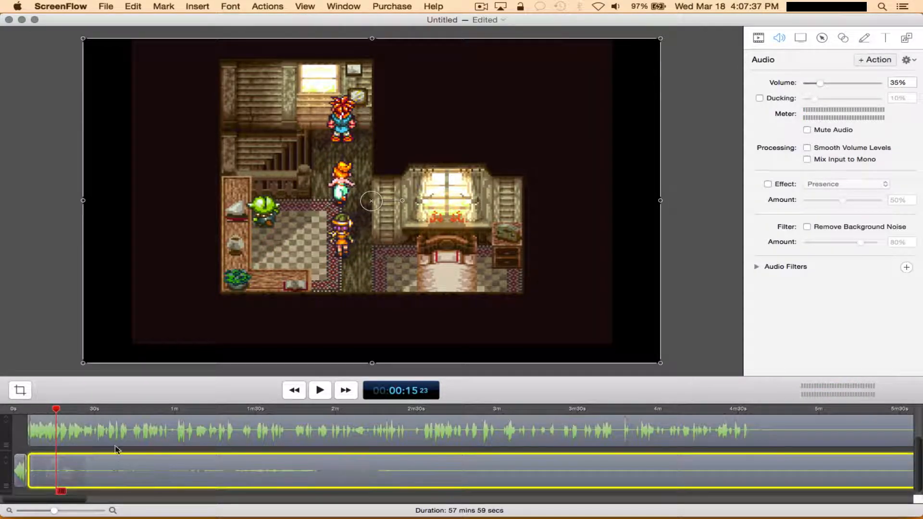
left_click(92, 433)
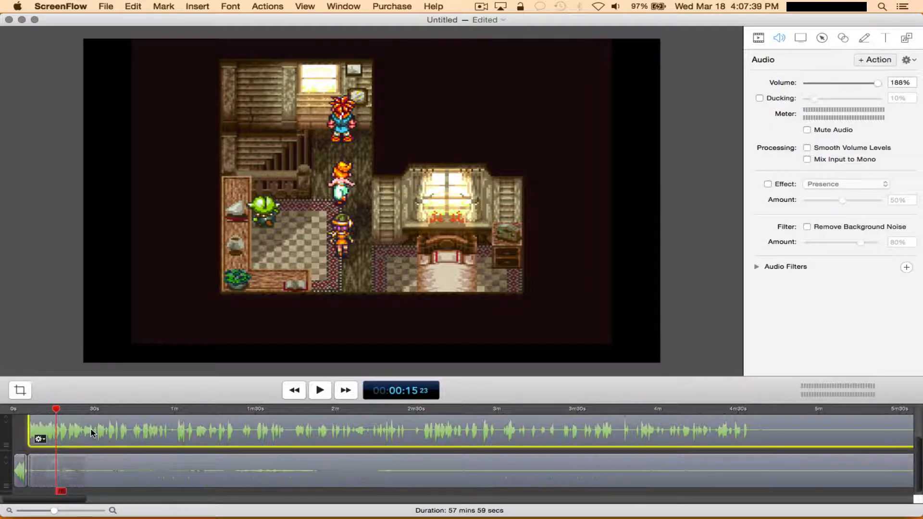
left_click(135, 482)
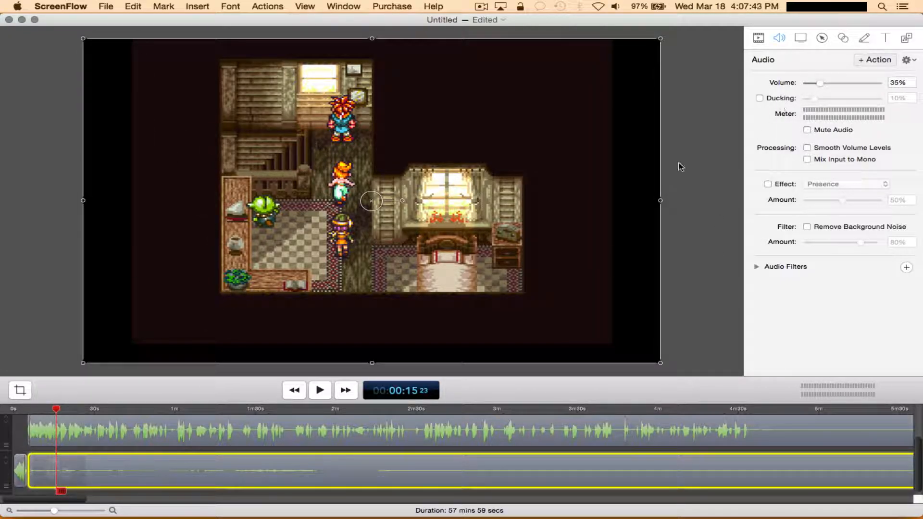
Look through the screen recording along the timeline and park the playhead on the forest scene at about 0:50
left_click(365, 409)
scroll(365, 409, "right", 3)
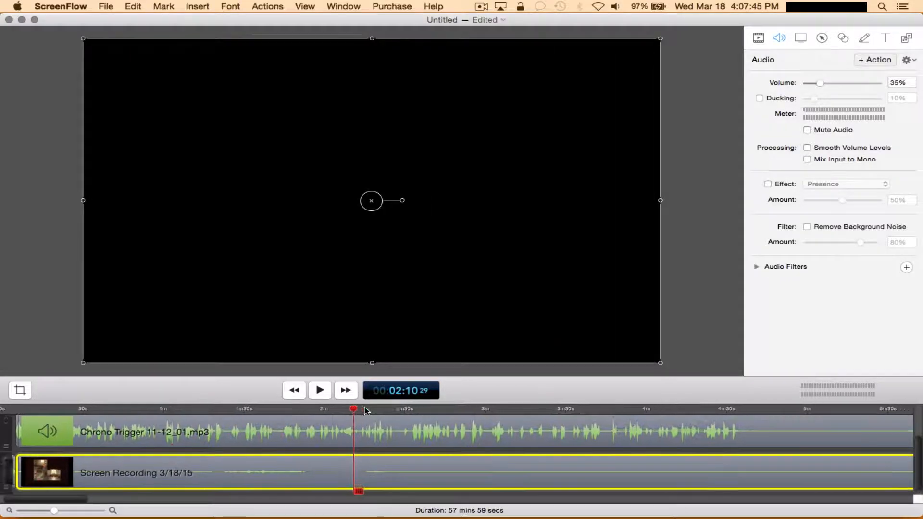
left_click(365, 410)
scroll(365, 409, "right", 2)
left_click(365, 409)
scroll(365, 410, "right", 5)
left_click(365, 410)
scroll(365, 410, "right", 5)
left_click(366, 410)
scroll(365, 410, "left", 10)
left_click(365, 411)
left_click(245, 410)
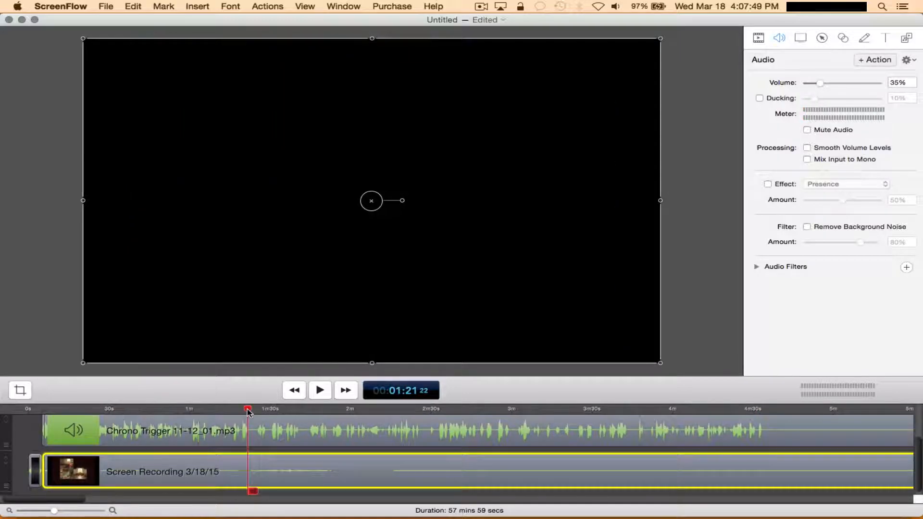
left_click(223, 411)
scroll(201, 411, "right", 2)
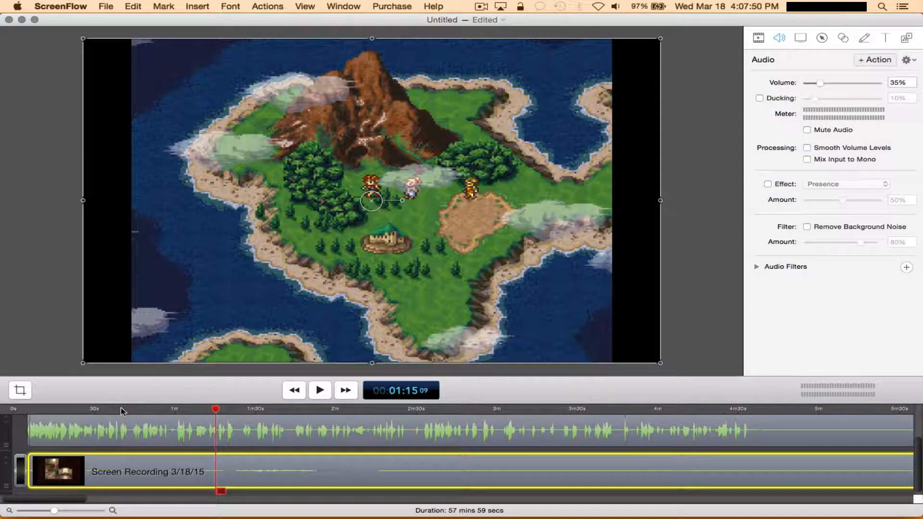
left_click(122, 412)
left_click(150, 411)
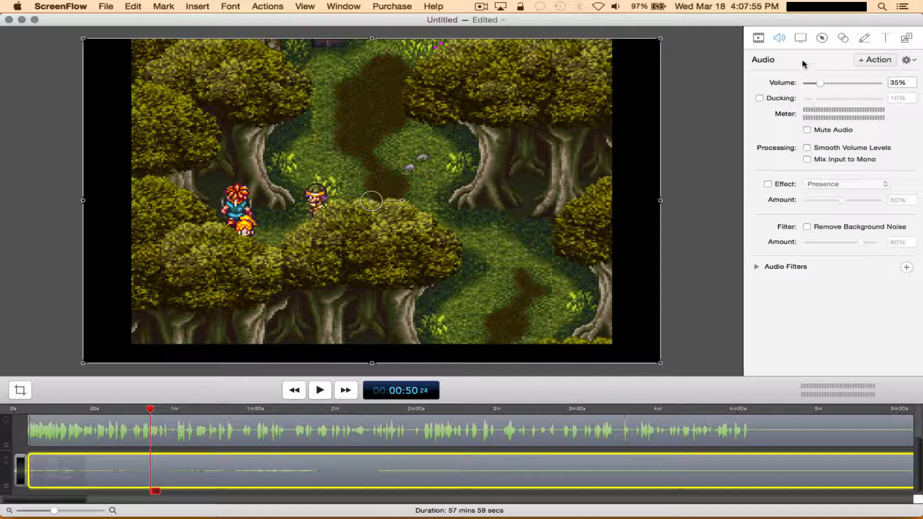
Crop the left side of the screen recording, trying a value of 65 and then 122
left_click(759, 39)
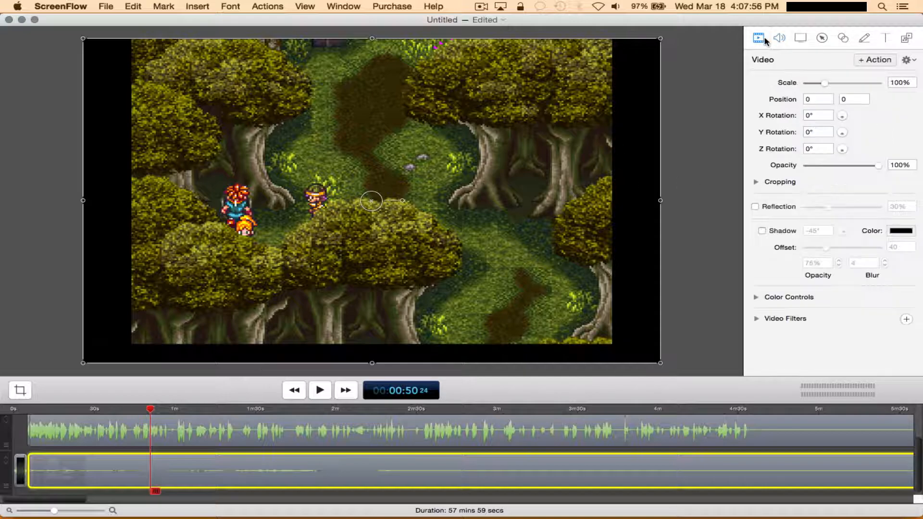
left_click(756, 182)
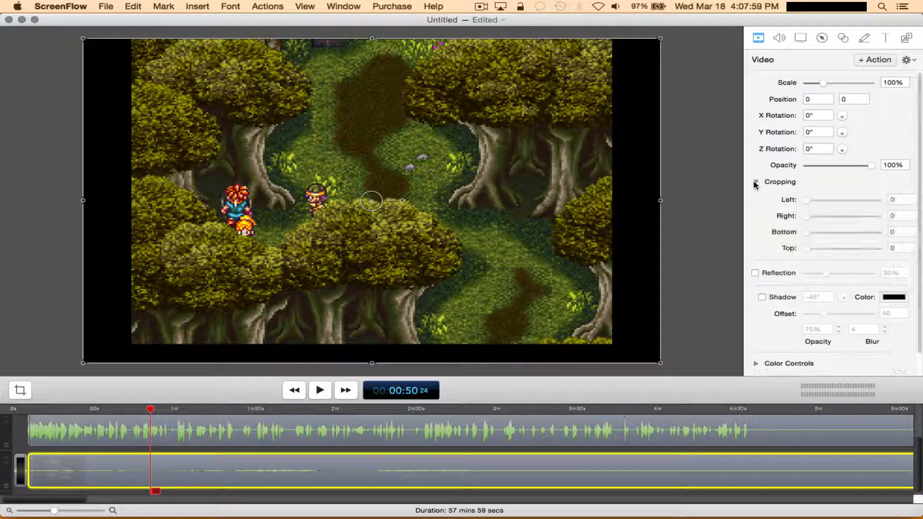
left_click(902, 198)
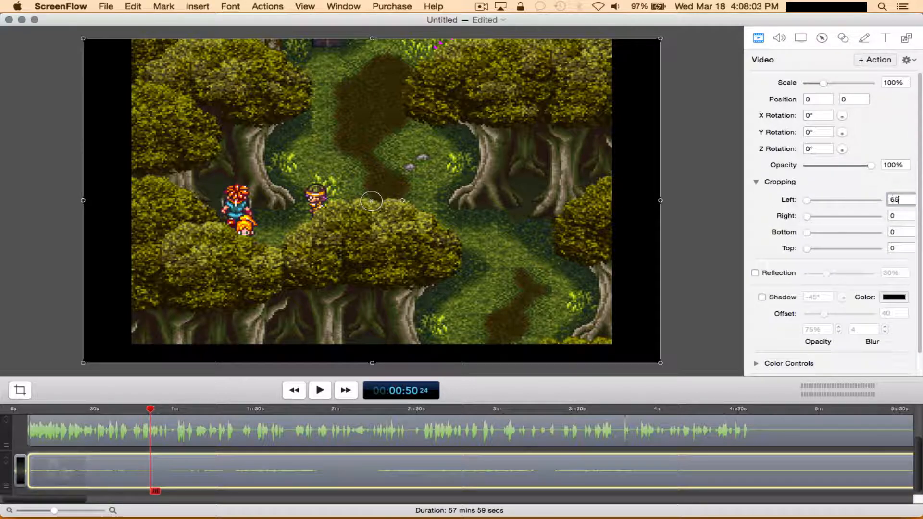
type("65")
key("Return")
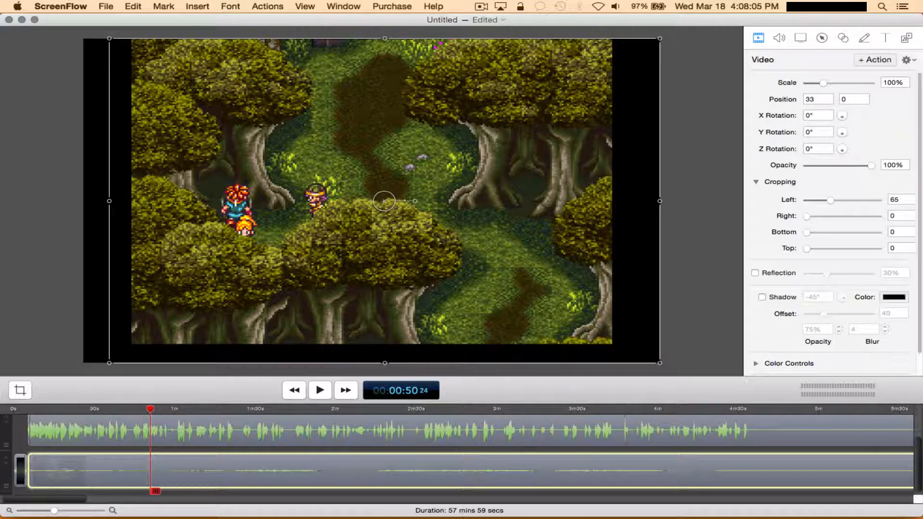
double_click(903, 200)
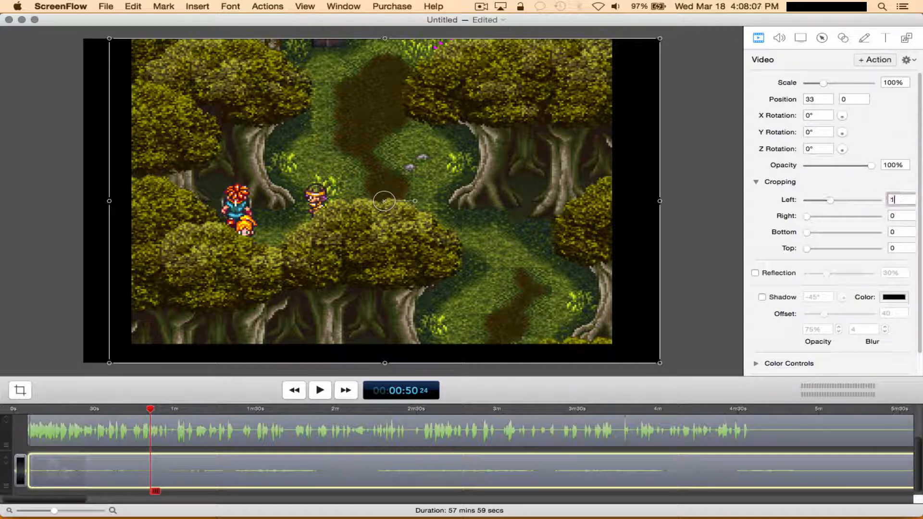
type("122")
key("Return")
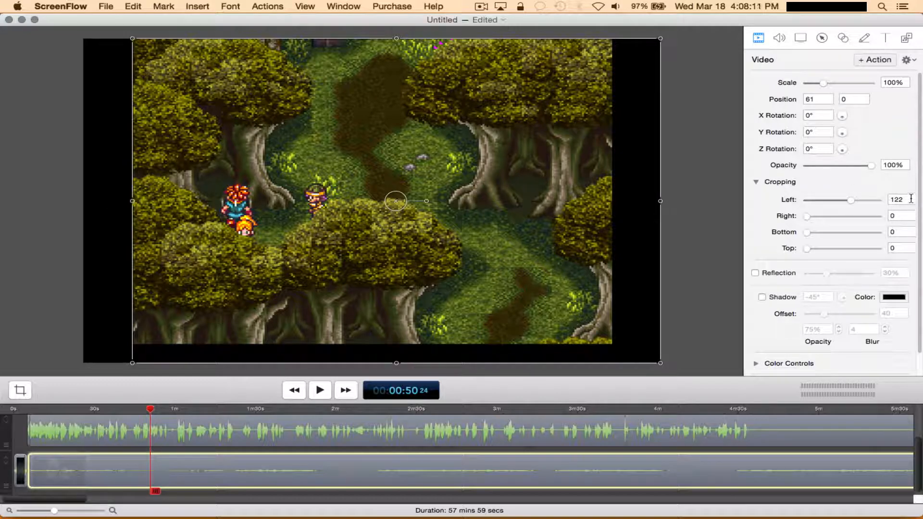
key("BackSpace")
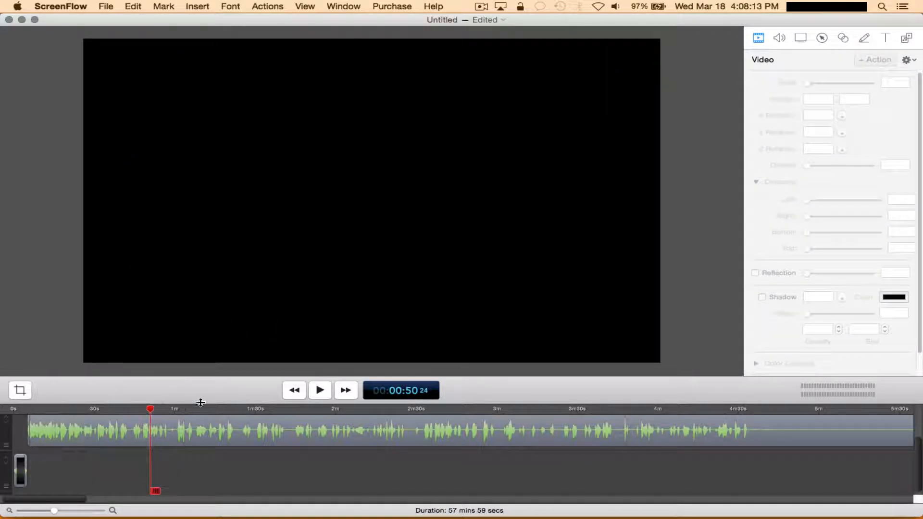
key("space")
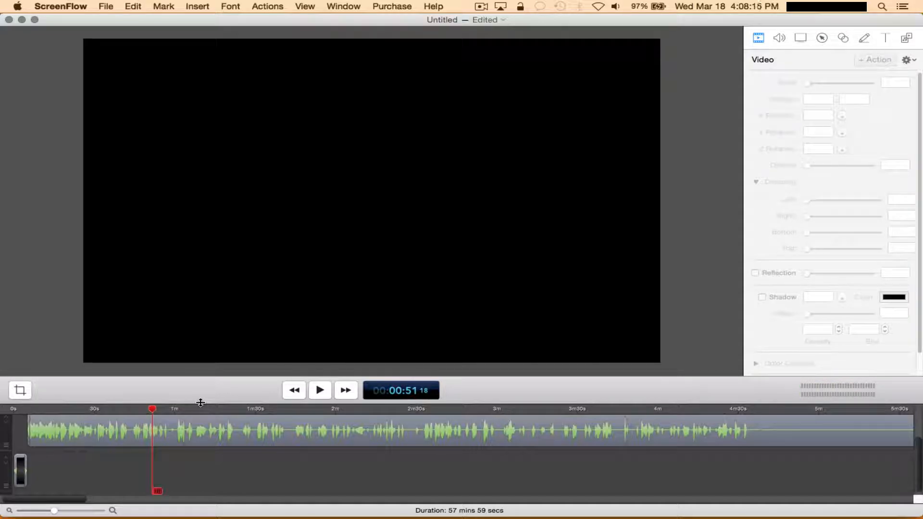
key("super+z")
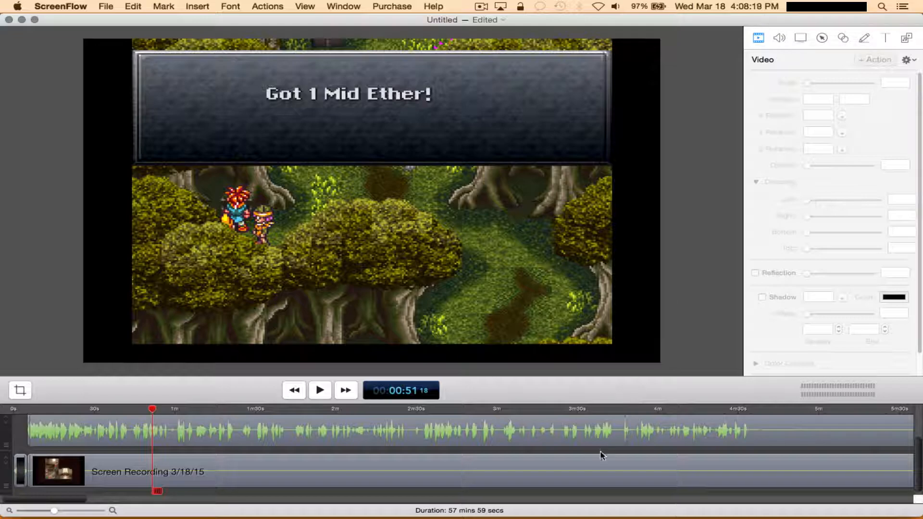
Set the screen recording's left cropping to 120 and deselect the clip
left_click(596, 467)
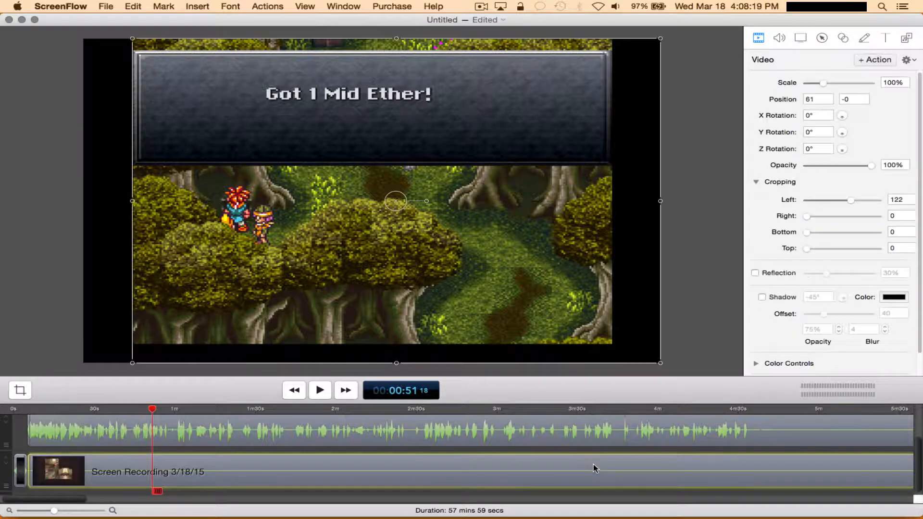
left_click(905, 198)
key("BackSpace")
type("0")
key("Return")
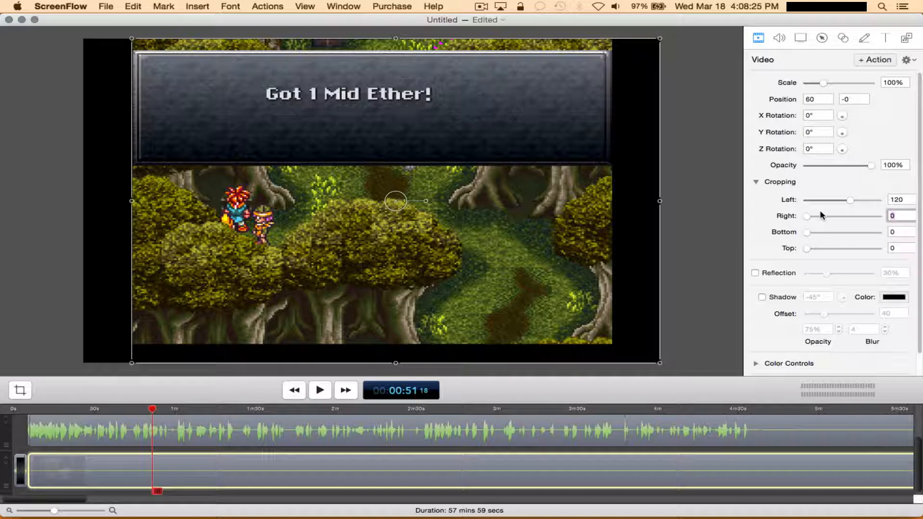
key("Return")
left_click(702, 210)
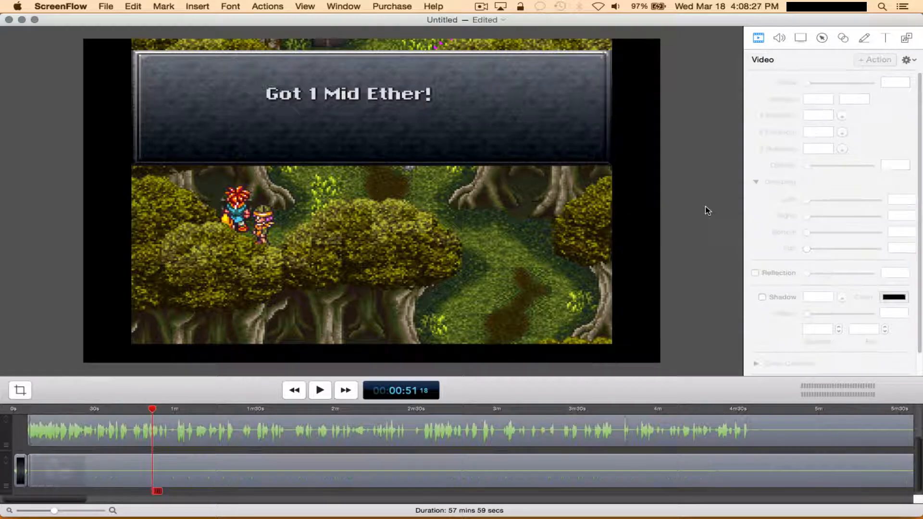
Move the playhead to about 0:10 and import chrono-trigger-HQ-wallpaper.jpg from the Downloads folder into the media library
left_click(42, 408)
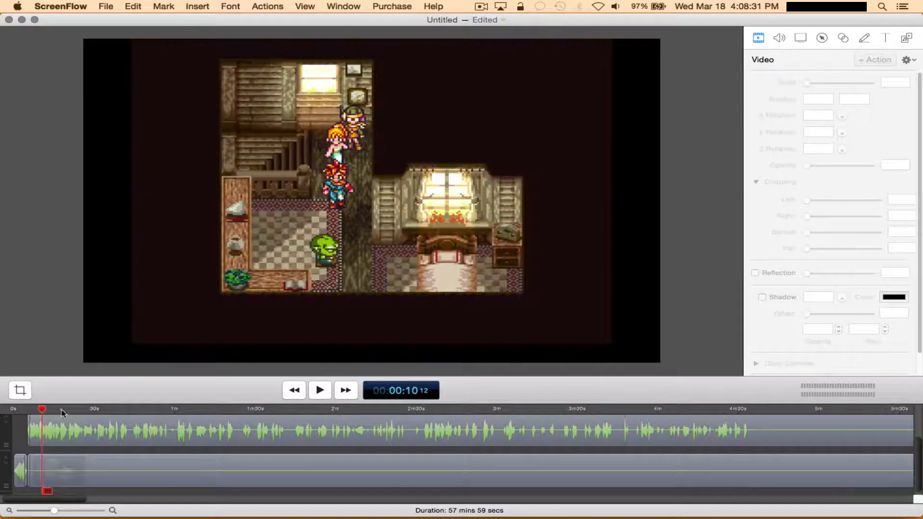
left_click(908, 40)
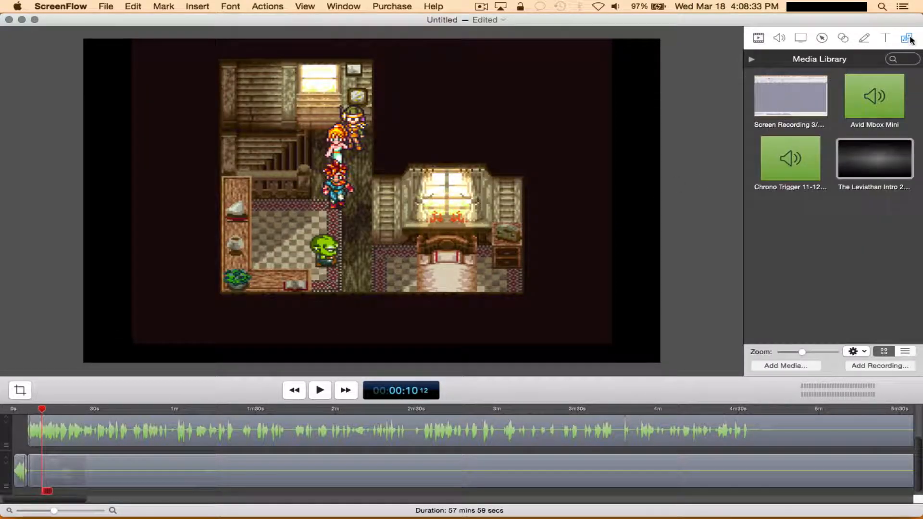
left_click(808, 365)
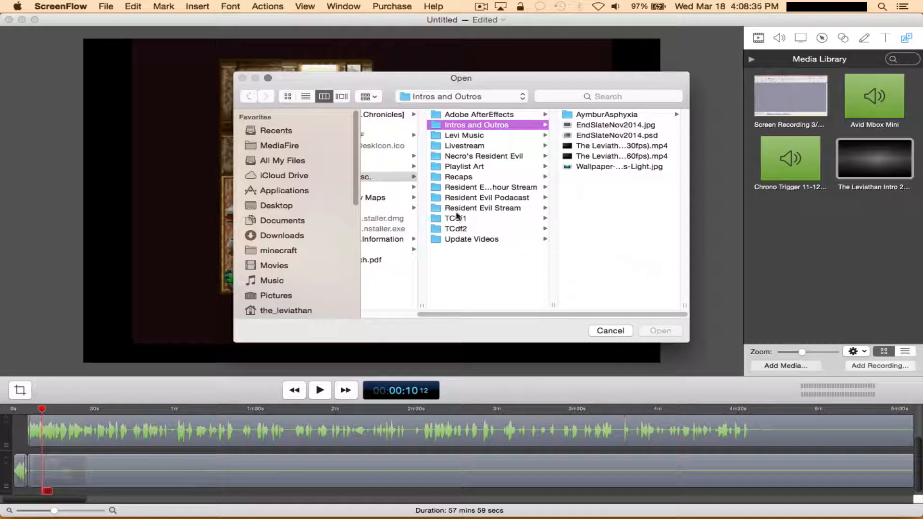
left_click(320, 234)
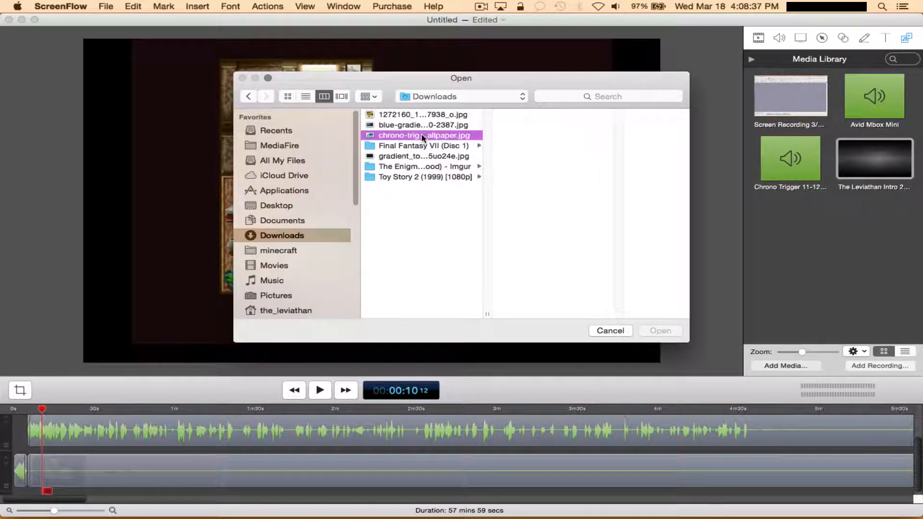
double_click(423, 136)
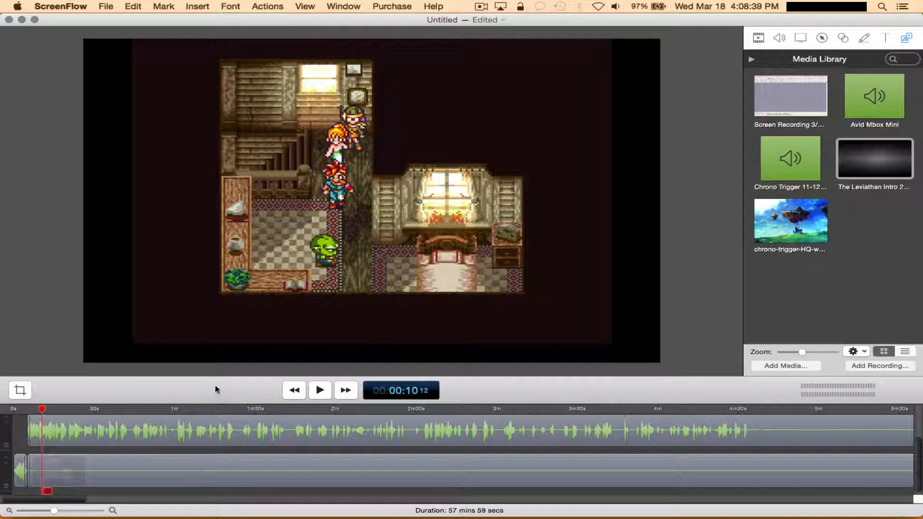
Place the wallpaper image on a track beneath the screen recording, aligned with its start, and extend its duration to about 3m 33s
left_click_drag(812, 227, 730, 231)
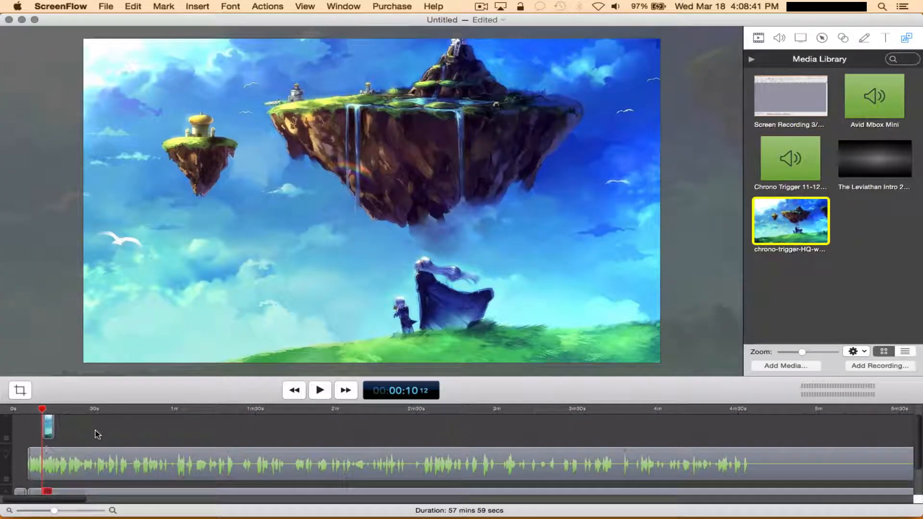
left_click_drag(47, 425, 36, 515)
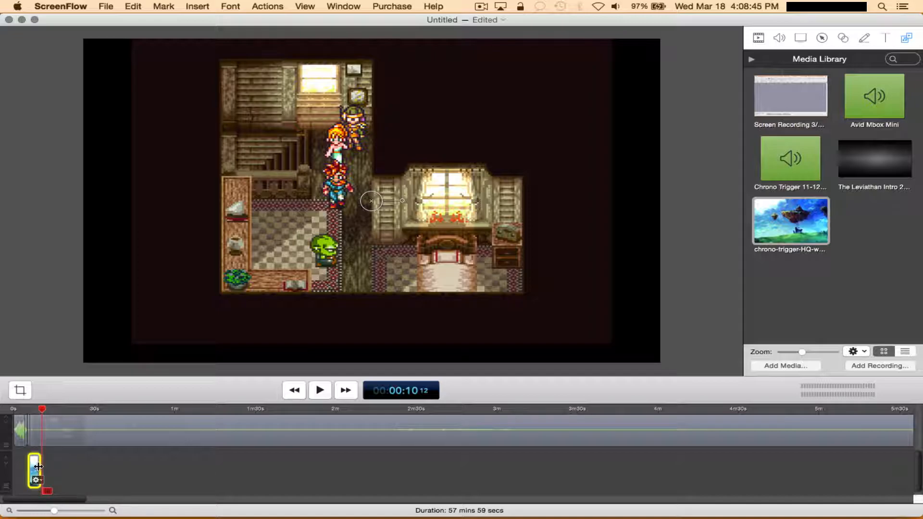
left_click_drag(39, 466, 600, 468)
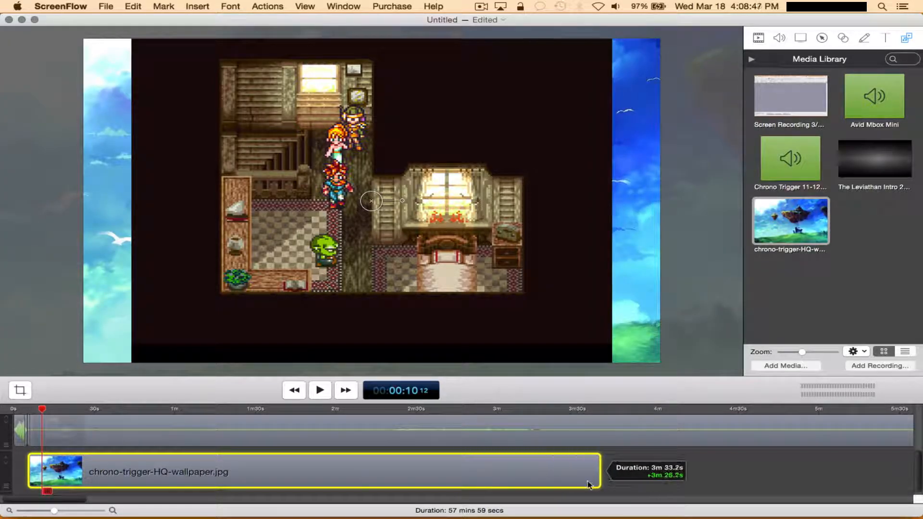
Shrink the wallpaper from its lower-left and upper-right corners so that its edges match the canvas
scroll(107, 339, "down", 5)
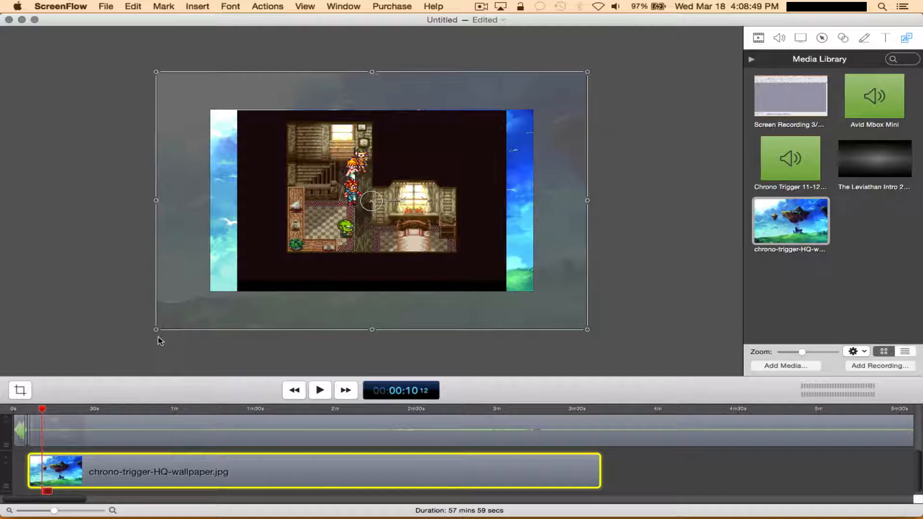
left_click_drag(157, 329, 210, 291)
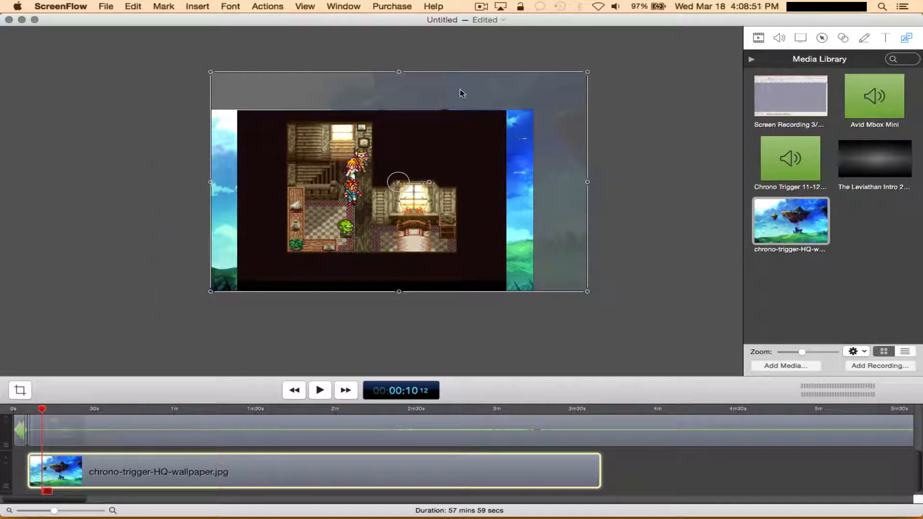
left_click_drag(585, 72, 534, 110)
scroll(228, 218, "up", 5)
scroll(146, 219, "down", 3)
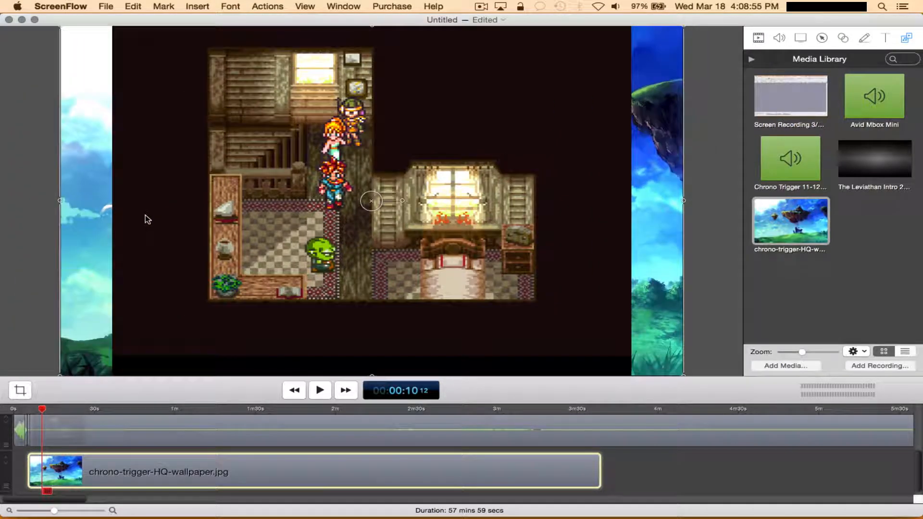
scroll(96, 237, "up", 1)
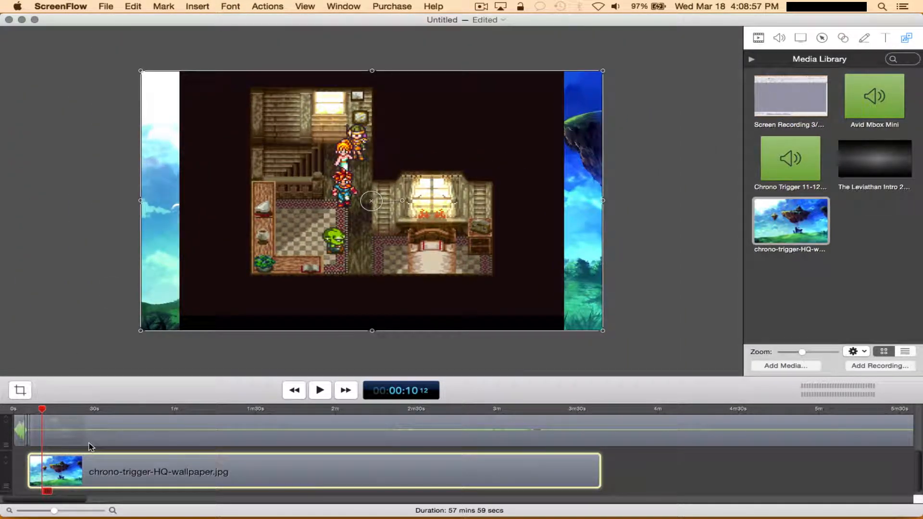
Play the project from about 0:05 to check how the wallpaper looks behind the gameplay
right_click(83, 462)
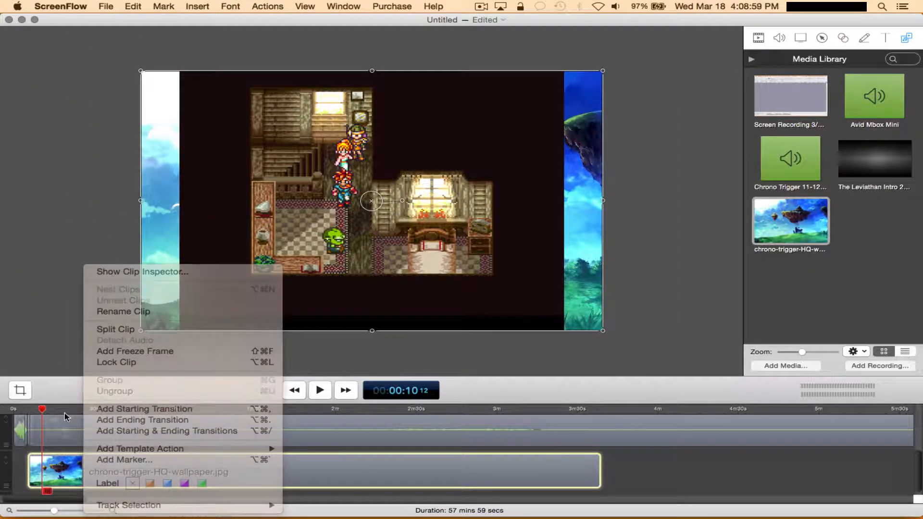
left_click_drag(41, 408, 23, 407)
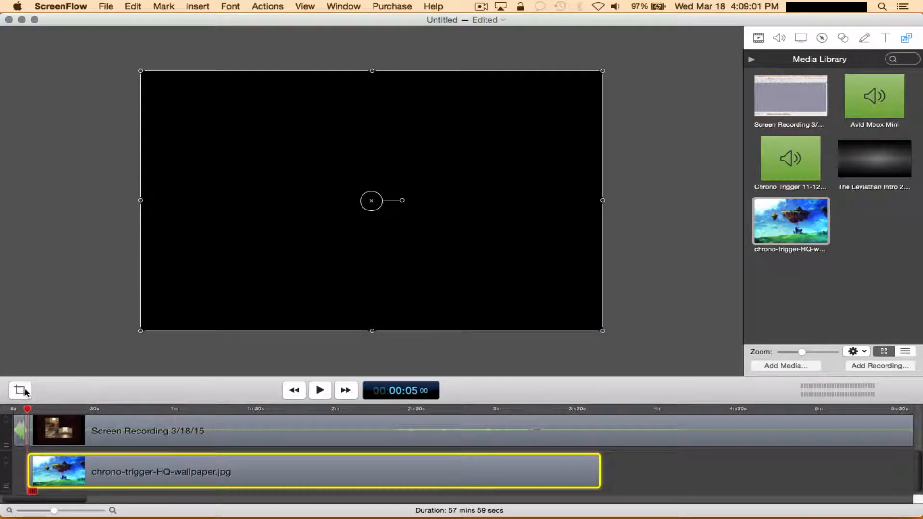
key("space")
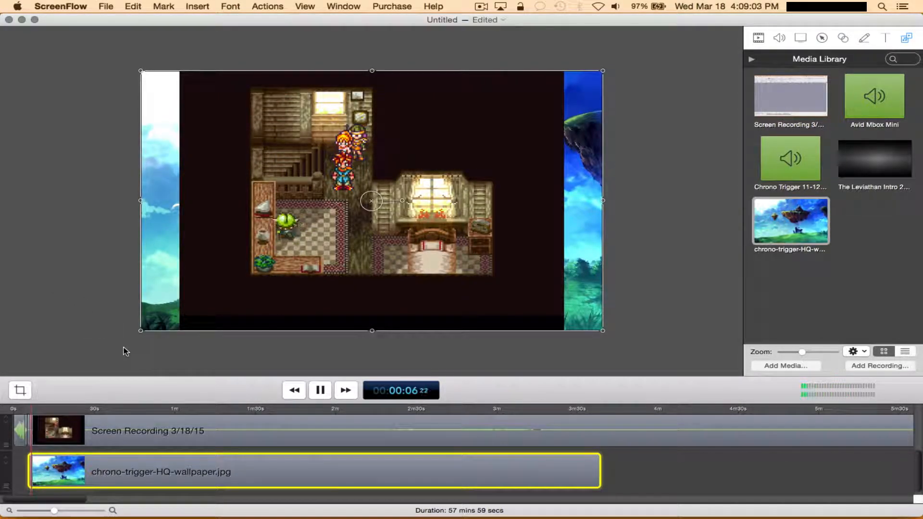
key("space")
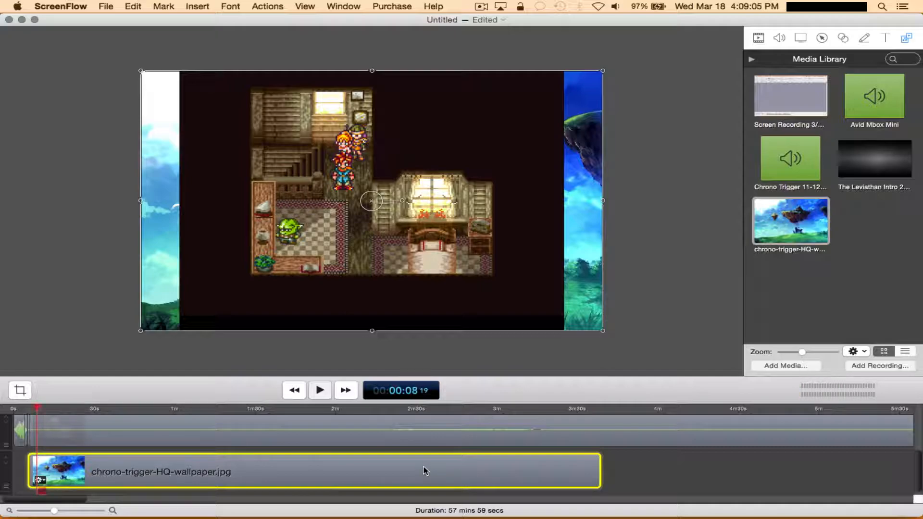
Extend the wallpaper clip until it ends close to the end of the screen recording, near 58 minutes
scroll(426, 470, "right", 5)
left_click_drag(434, 468, 765, 465)
scroll(752, 475, "right", 20)
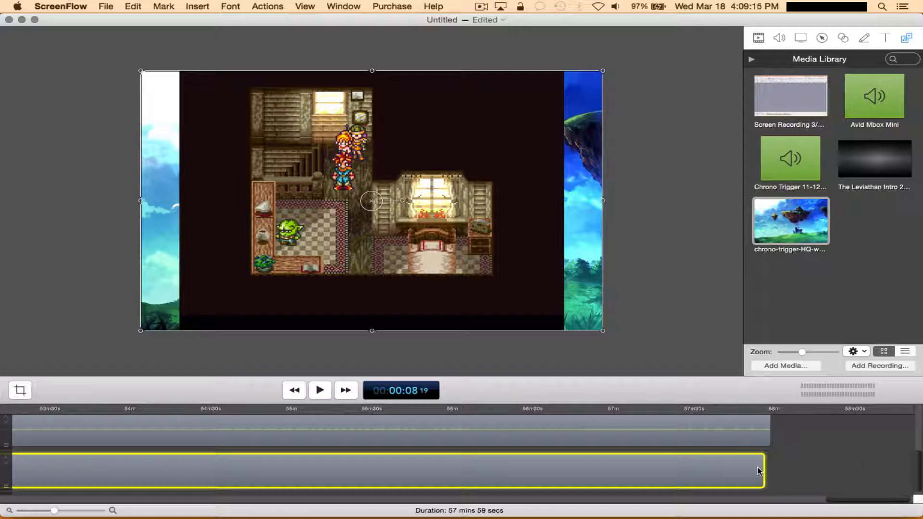
Select the Chrono Trigger commentary clip and set its audio volume to 190%
scroll(267, 449, "left", 10)
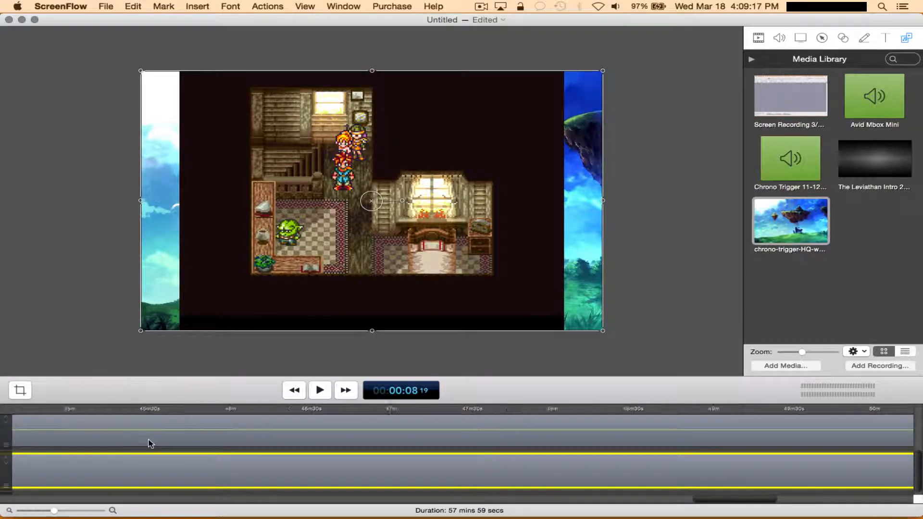
scroll(148, 442, "left", 10)
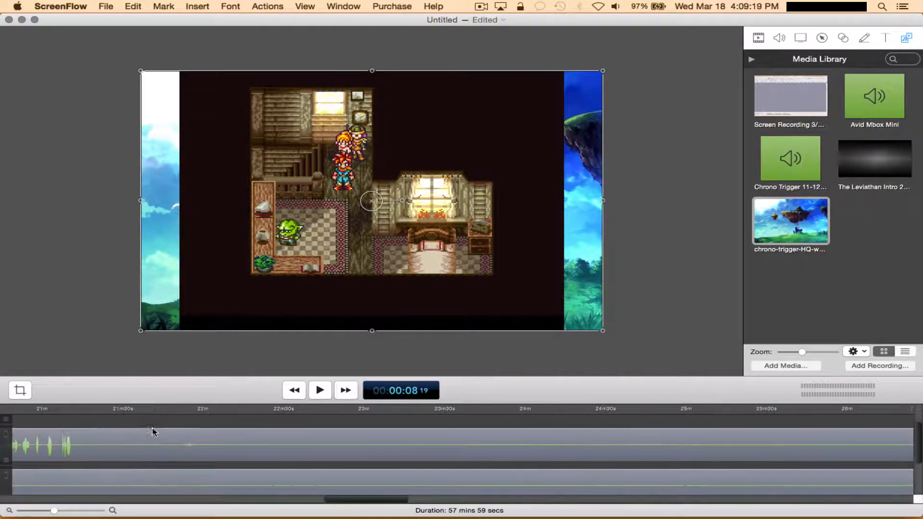
scroll(147, 435, "left", 10)
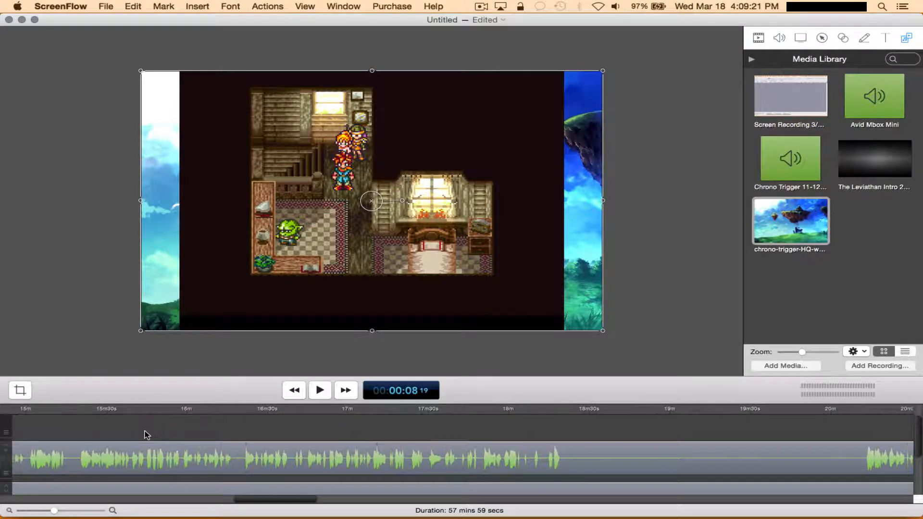
scroll(141, 432, "left", 10)
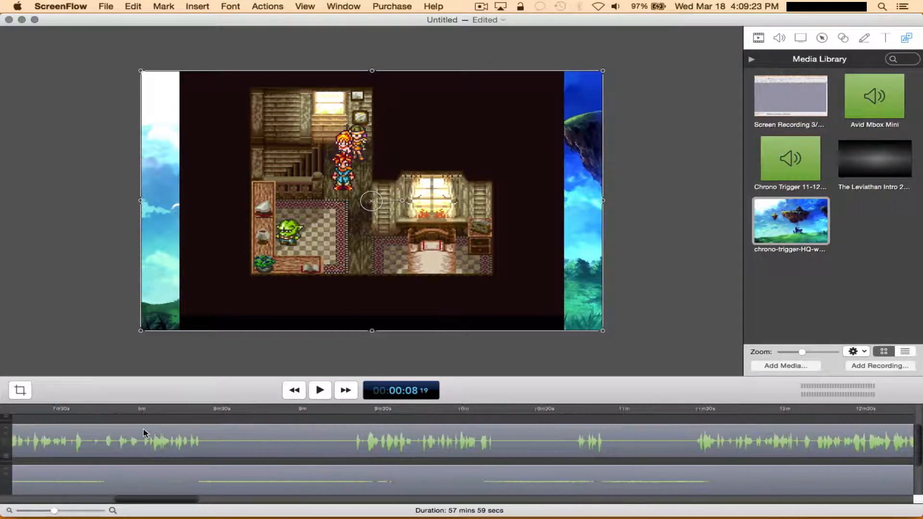
scroll(209, 442, "left", 10)
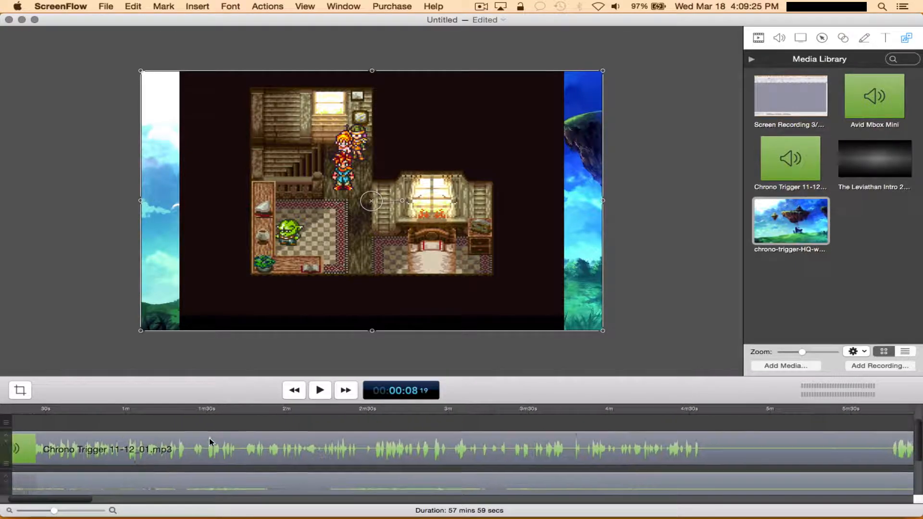
scroll(214, 437, "right", 5)
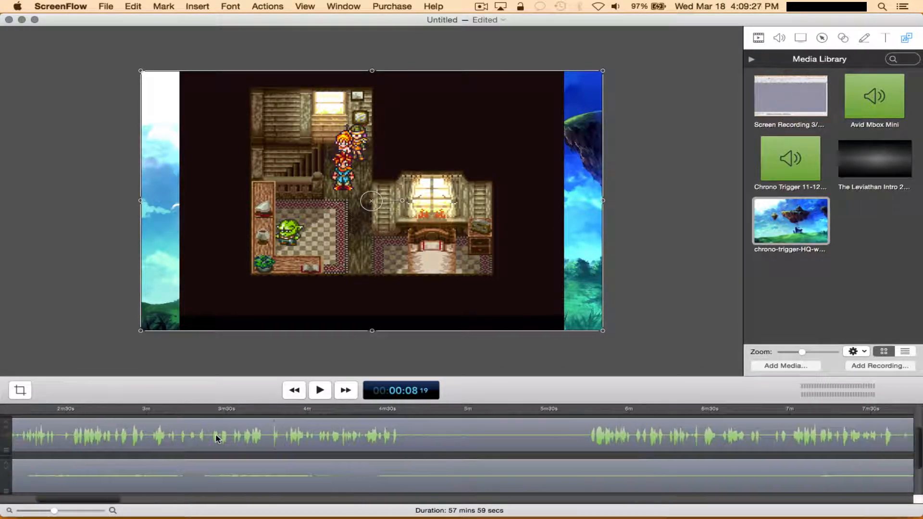
scroll(254, 415, "down", 1)
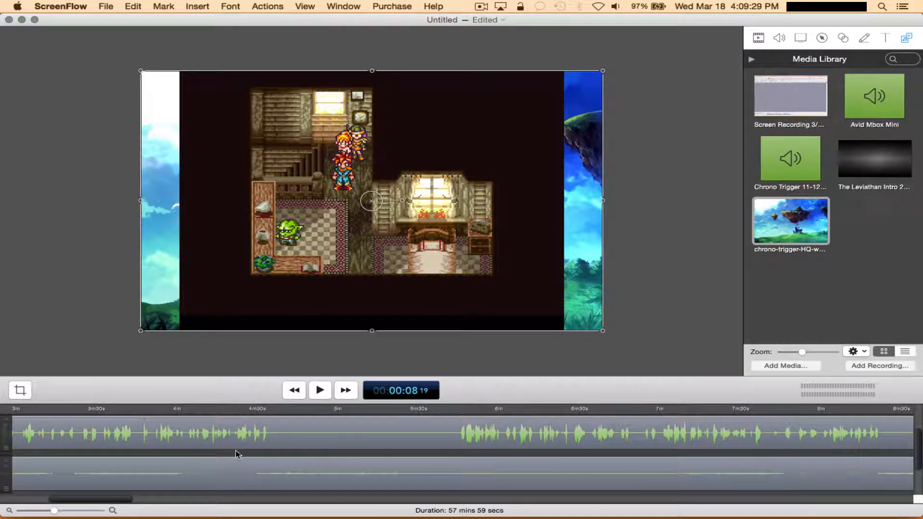
left_click(251, 433)
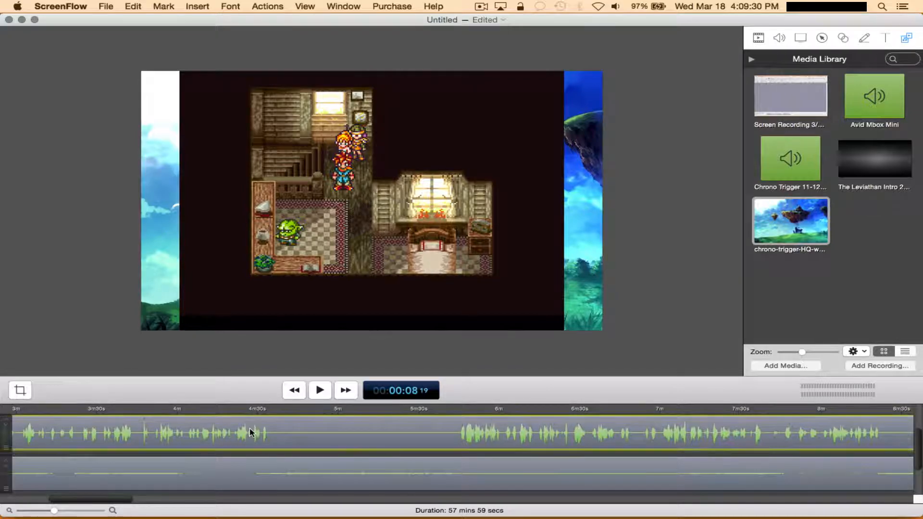
left_click(779, 37)
left_click_drag(872, 80, 875, 81)
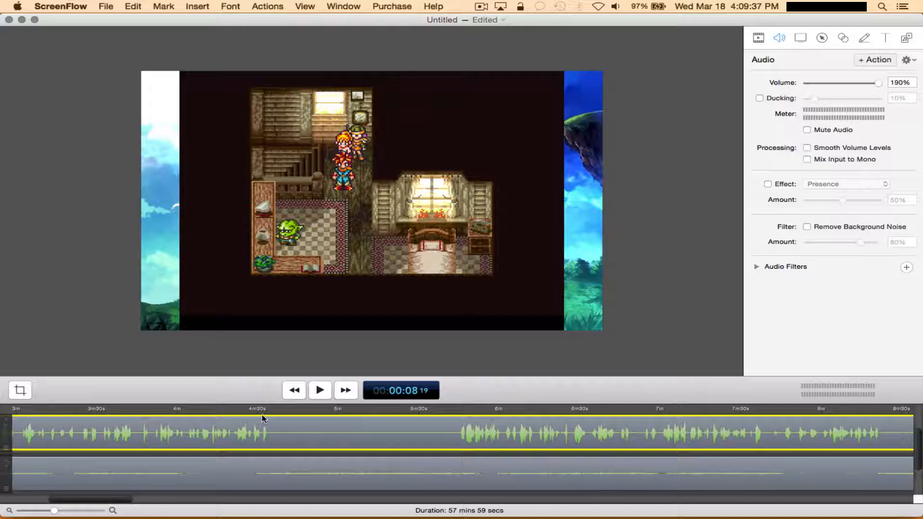
Split the commentary and screen recording clips at about 4:33 and 5:45, around the silent stretch
key("space")
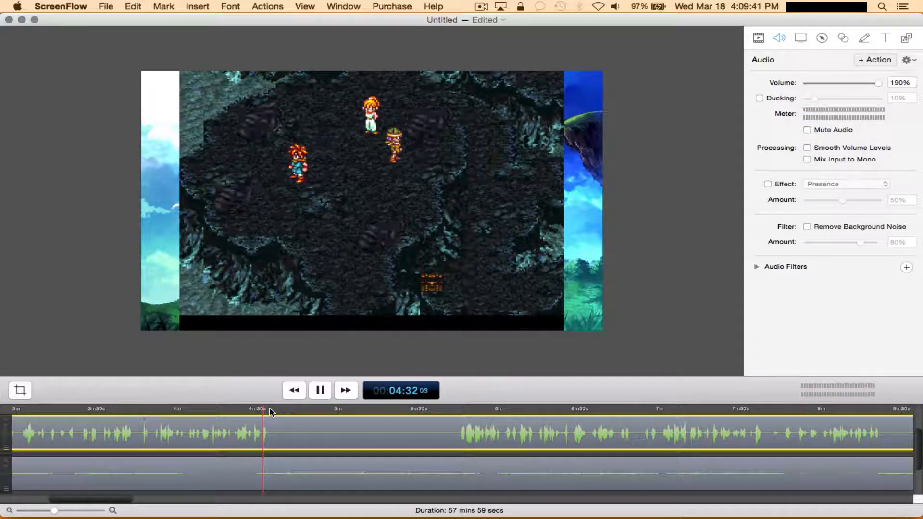
key("space")
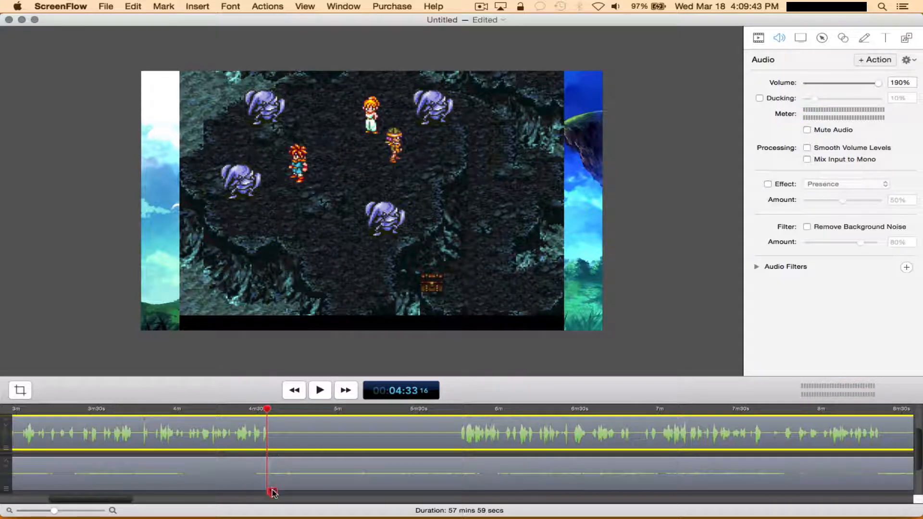
key("t")
left_click(459, 410)
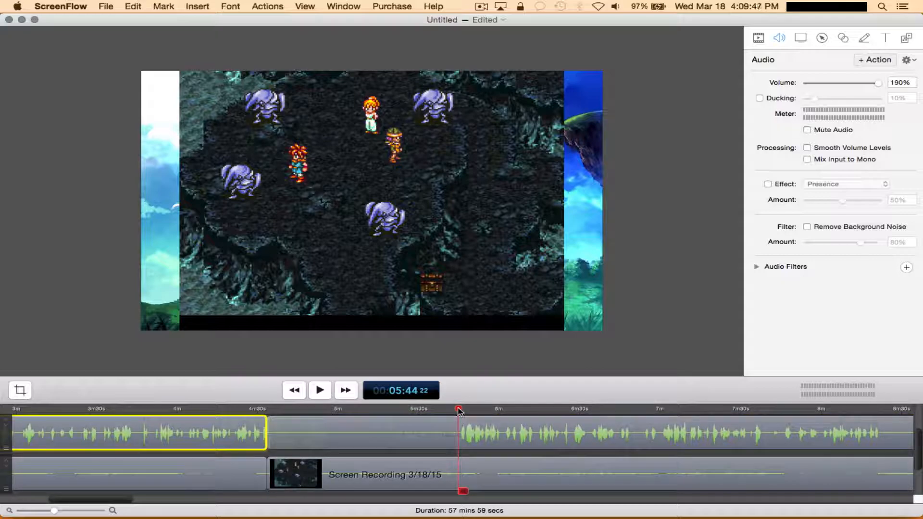
key("space")
key("space")
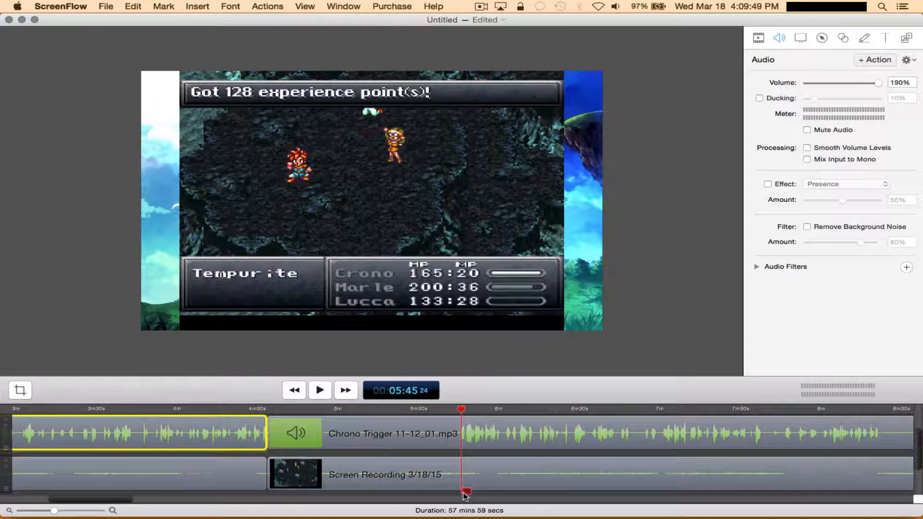
key("t")
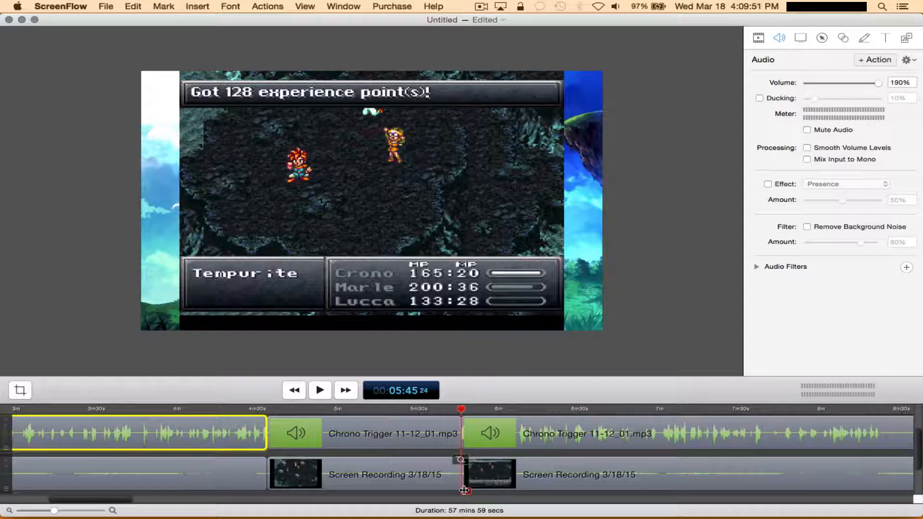
Delete the silent commentary and gameplay segments between the two cuts and move the following clips back to close the gap
left_click(416, 436)
key("Delete")
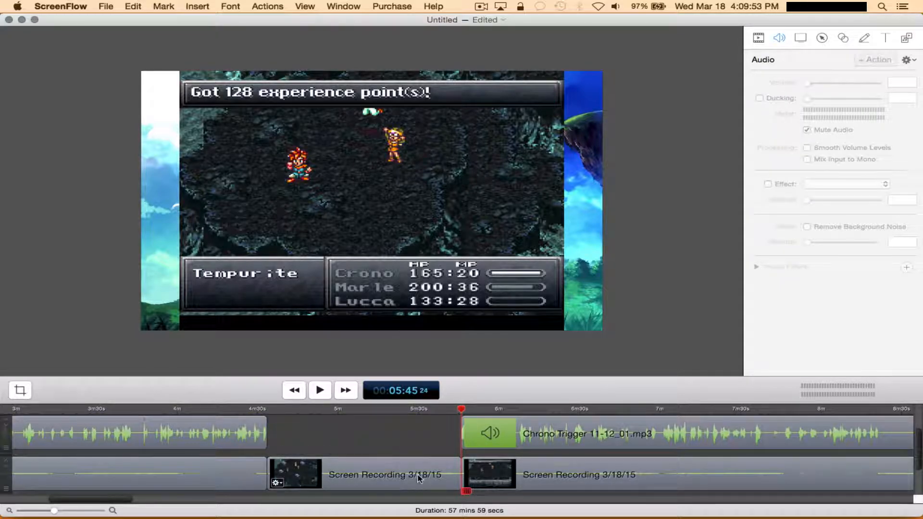
left_click(421, 476)
key("Delete")
left_click(510, 431)
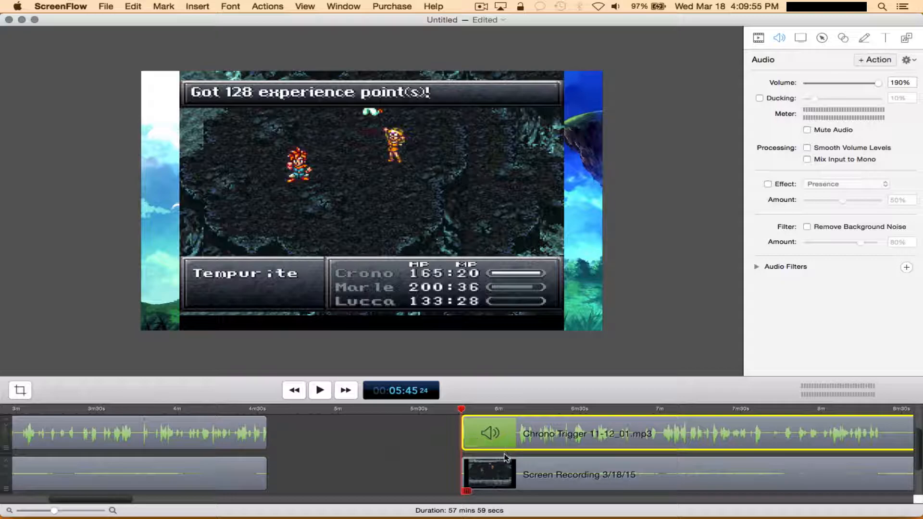
left_click(504, 469, "shift")
left_click_drag(504, 469, 312, 480)
Split the commentary and screen recording clips at about 7:09 and 8:07, around the next silent stretch
scroll(266, 461, "left", 5)
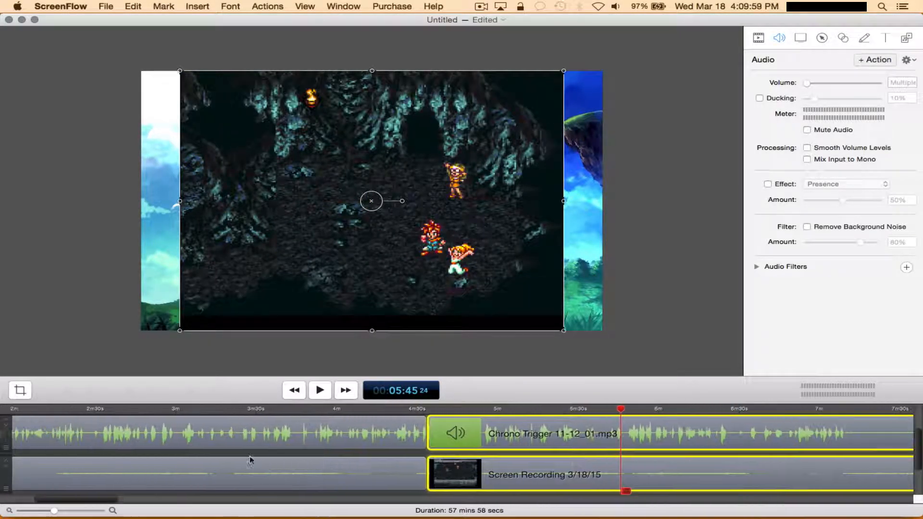
scroll(221, 455, "left", 8)
scroll(223, 454, "right", 8)
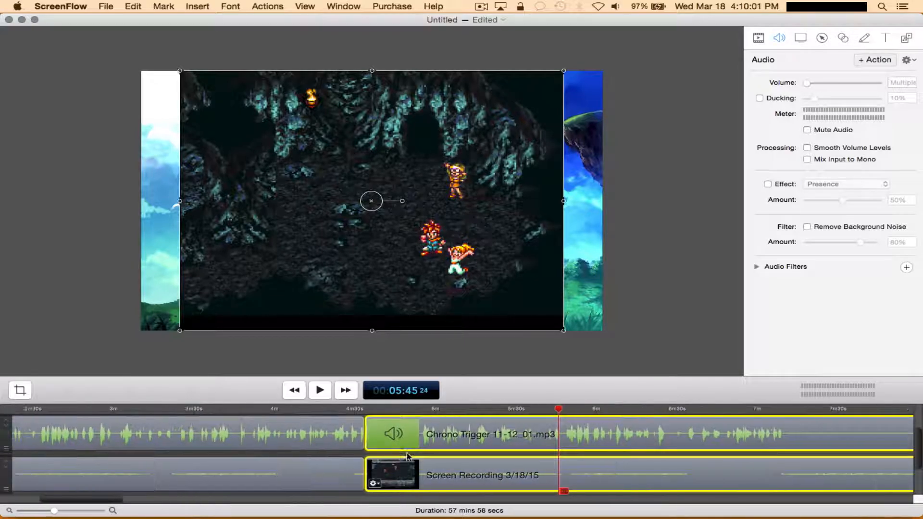
scroll(433, 452, "right", 8)
left_click(460, 409)
key("space")
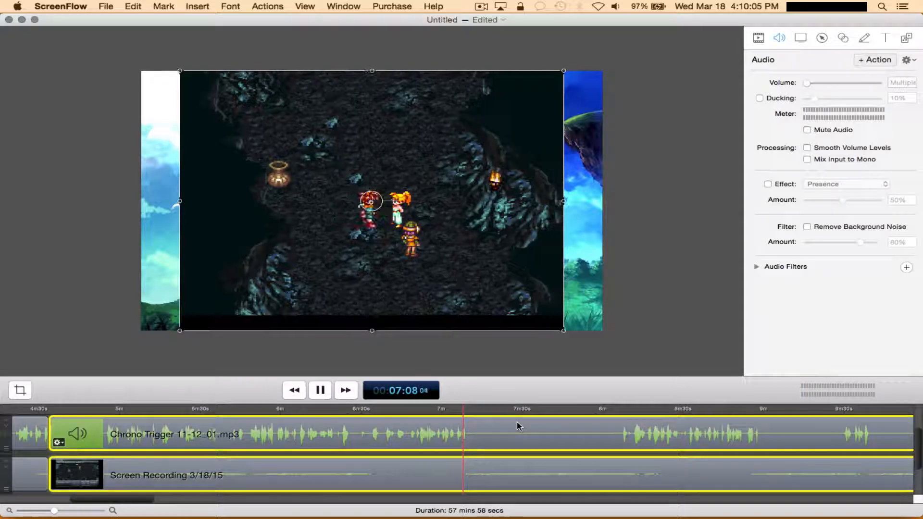
key("space")
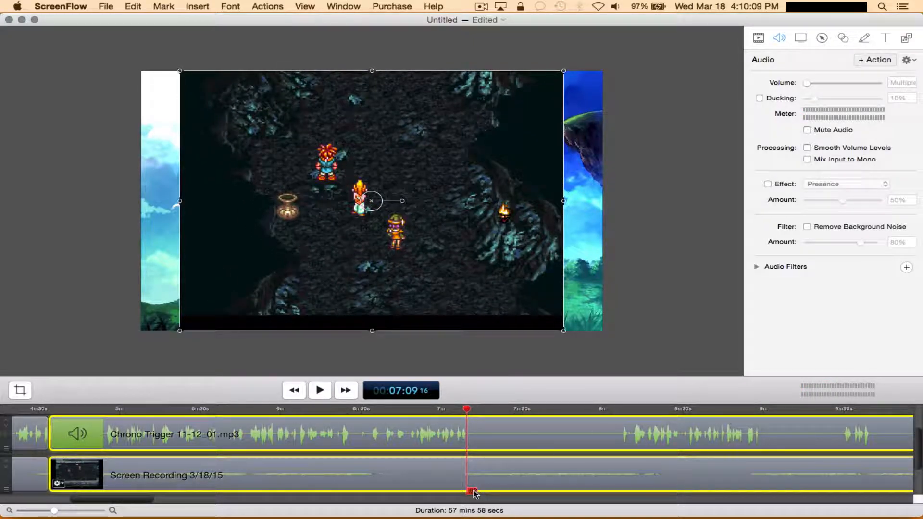
key("t")
left_click(621, 411)
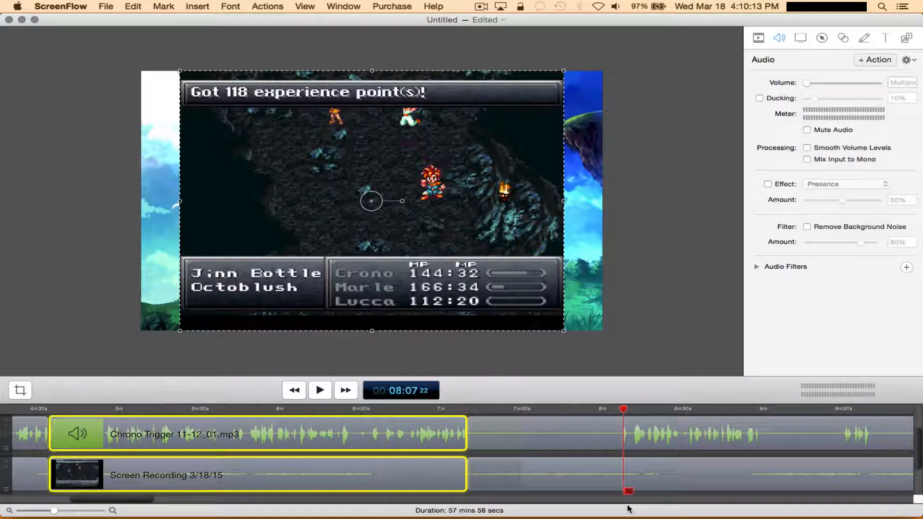
Delete the silent commentary and screen recording segments between about 7:09 and 8:07
left_click(575, 435)
key("Delete")
left_click(564, 475)
key("Delete")
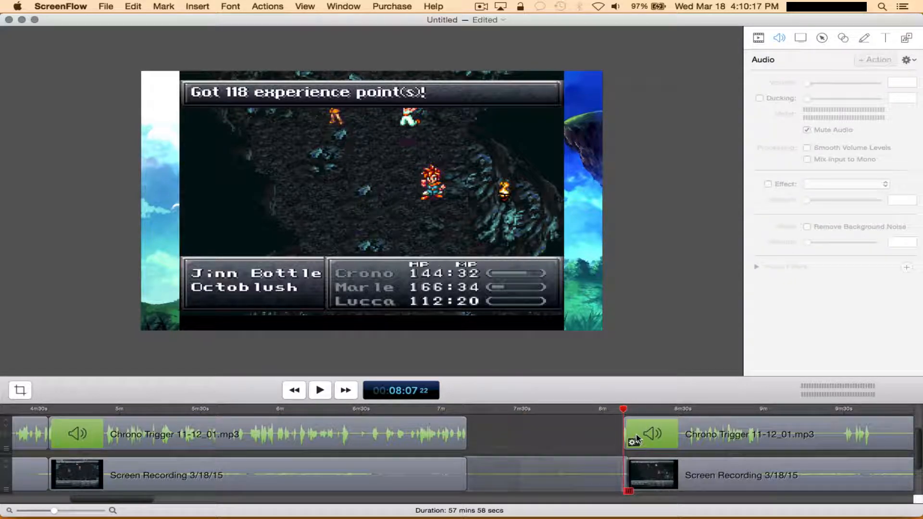
left_click(652, 431)
right_click(652, 431)
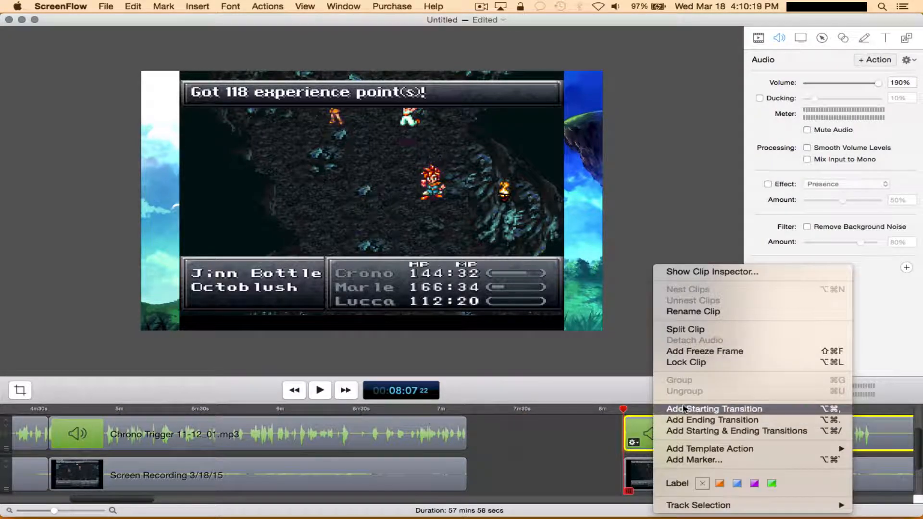
left_click(685, 408)
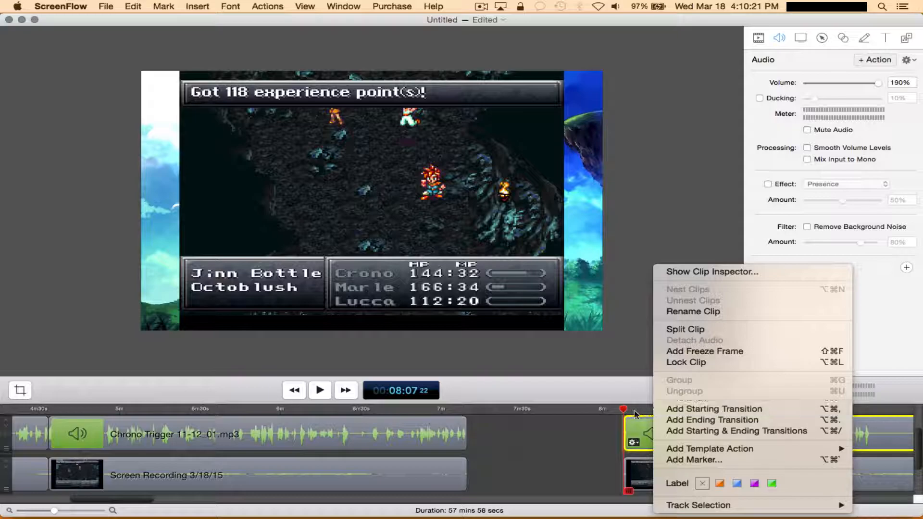
Delete the Chrono Trigger wallpaper segment lying in the gap between about 7:09 and 8:07
scroll(639, 435, "up", 2)
scroll(644, 432, "down", 3)
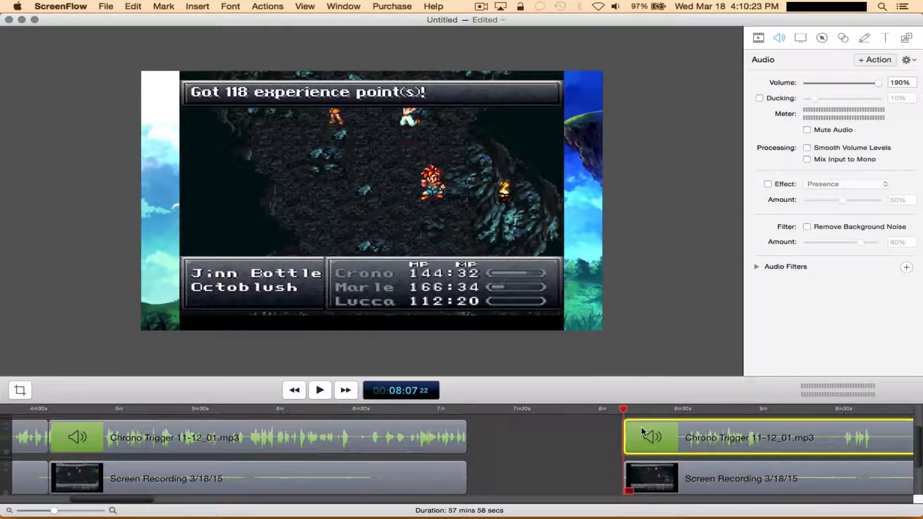
scroll(658, 447, "up", 1)
scroll(660, 449, "down", 2)
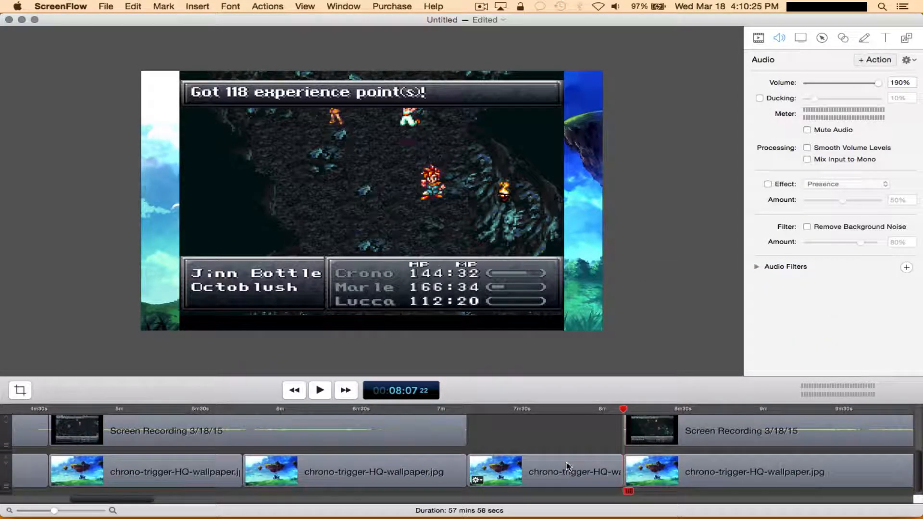
left_click(568, 468)
key("Delete")
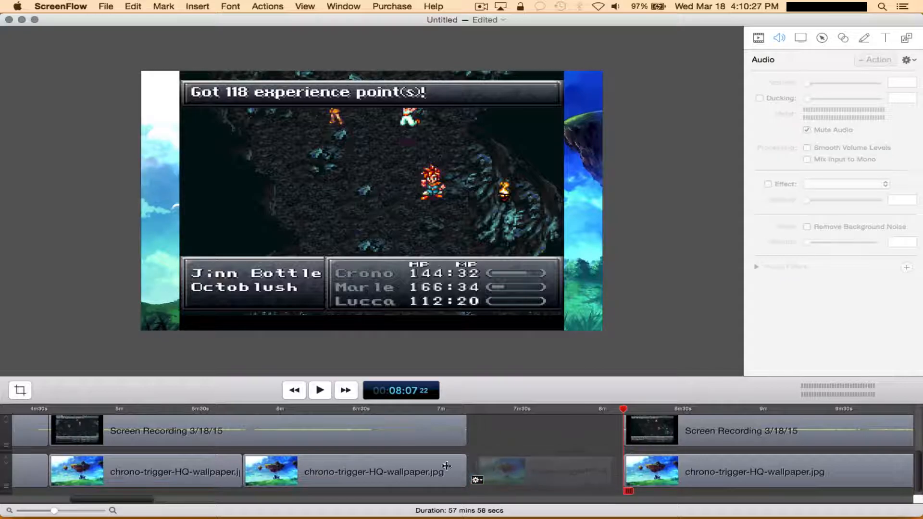
Move the following wallpaper, screen recording and commentary clips back to about 7:09 to close the gap
left_click(632, 479)
left_click(635, 438, "shift")
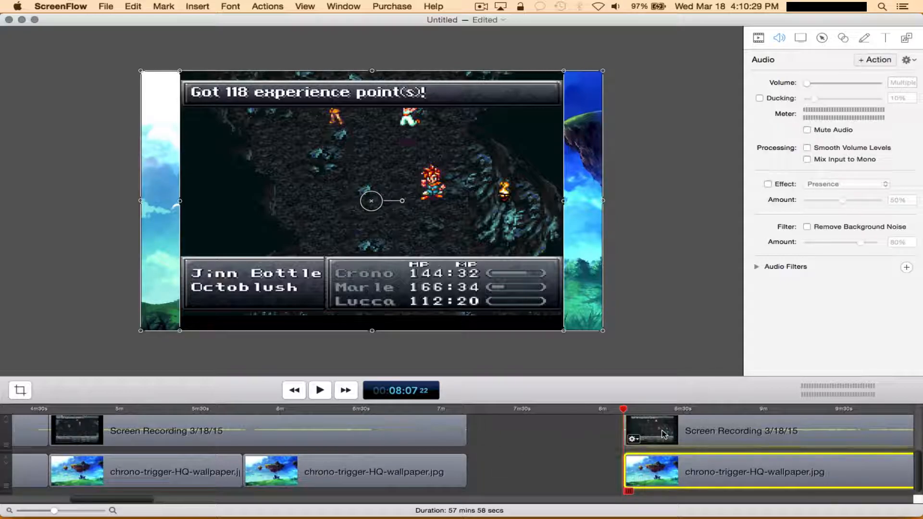
left_click_drag(633, 478, 500, 481)
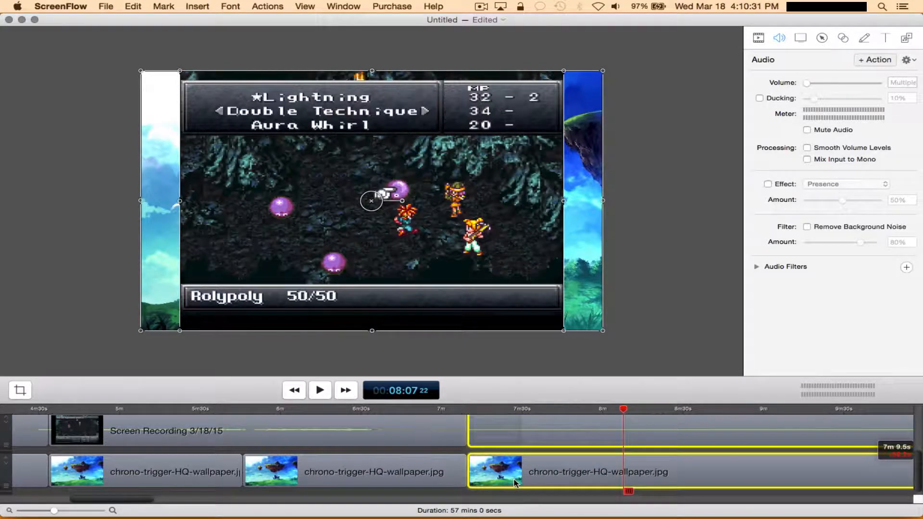
scroll(250, 474, "left", 10)
scroll(250, 474, "right", 10)
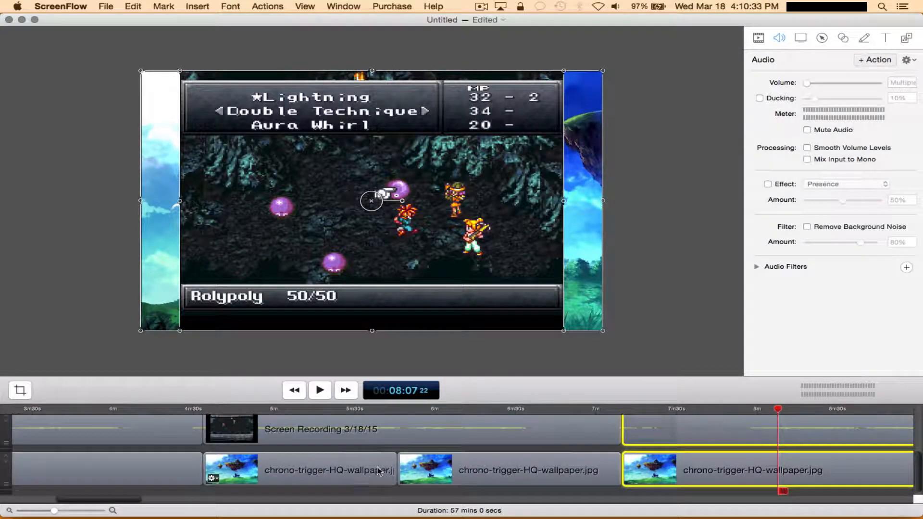
scroll(381, 470, "right", 10)
scroll(491, 439, "up", 3)
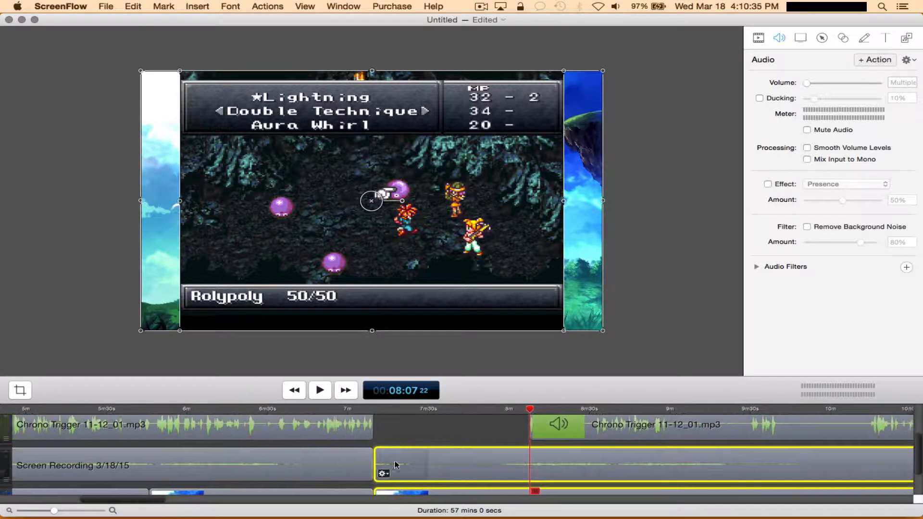
left_click_drag(491, 440, 359, 430)
Play back the joins at about 4:33 and 7:09 to check the cuts
scroll(312, 423, "left", 15)
left_click(362, 408)
key("space")
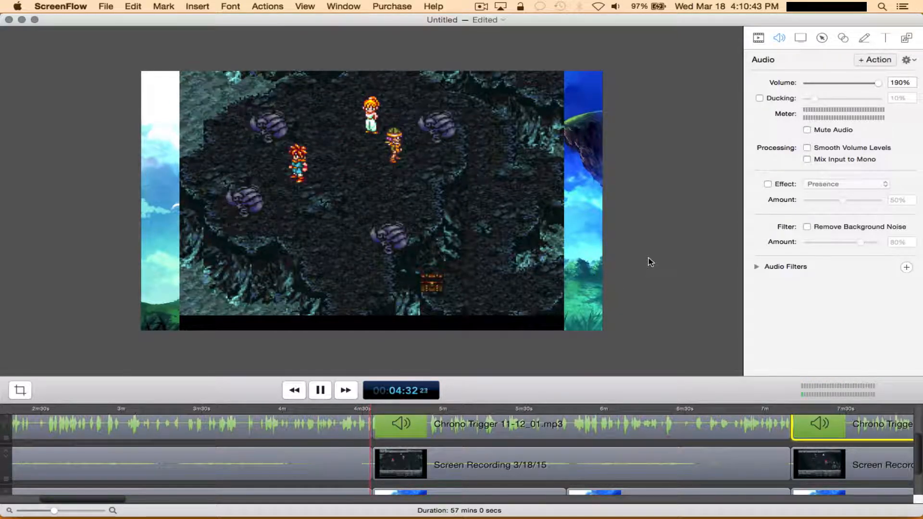
key("space")
left_click(782, 408)
key("space")
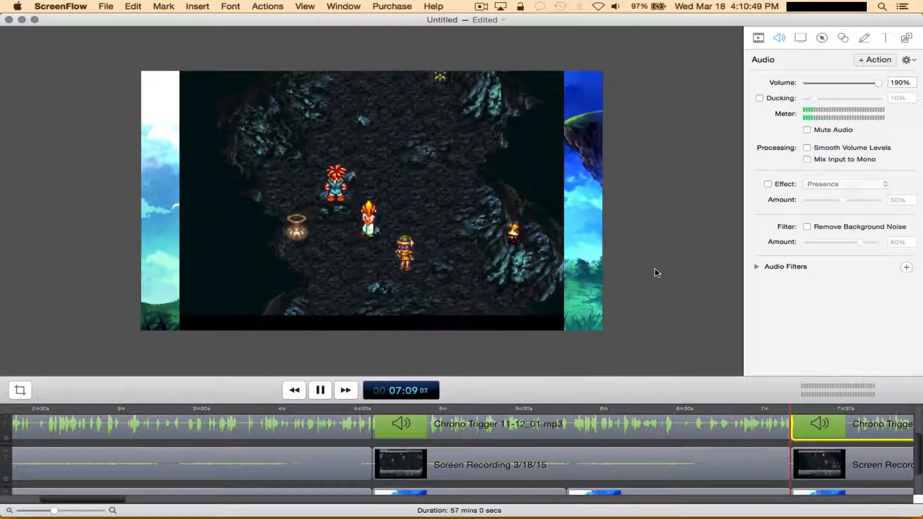
key("space")
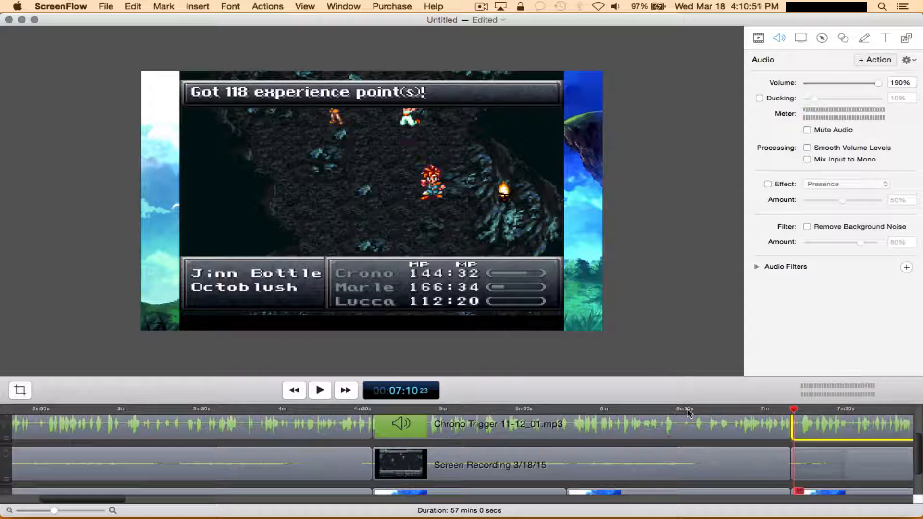
Split the commentary, screen recording and wallpaper clips at about 8:00 and 8:32, around the next silent stretch
scroll(685, 417, "right", 10)
scroll(579, 425, "right", 1)
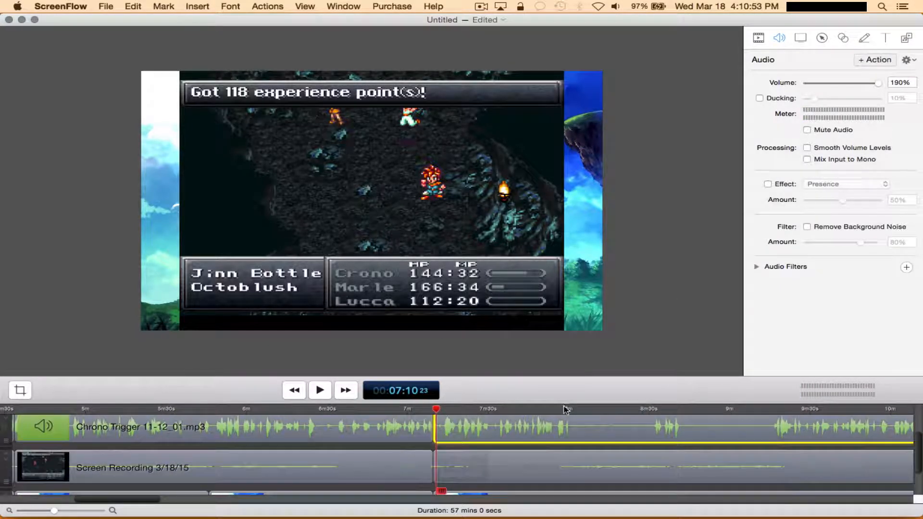
key("space")
key("space")
key("t")
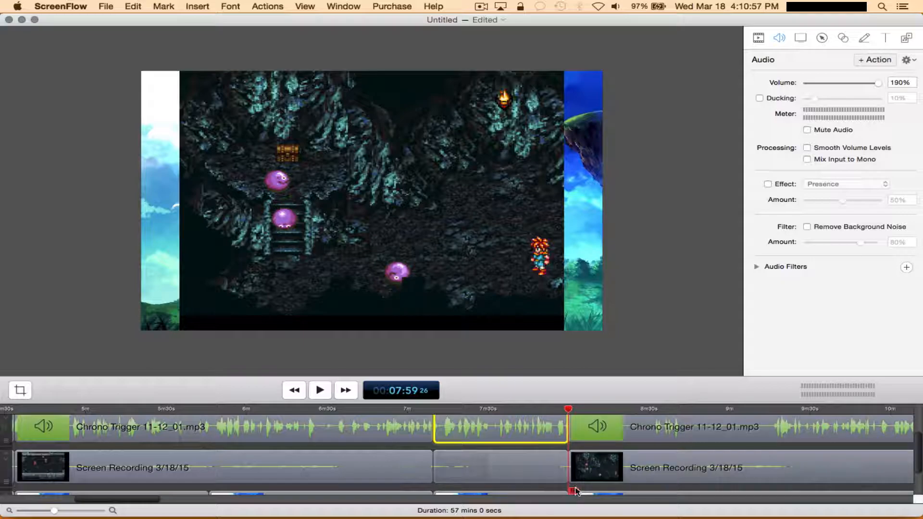
left_click(649, 409)
key("space")
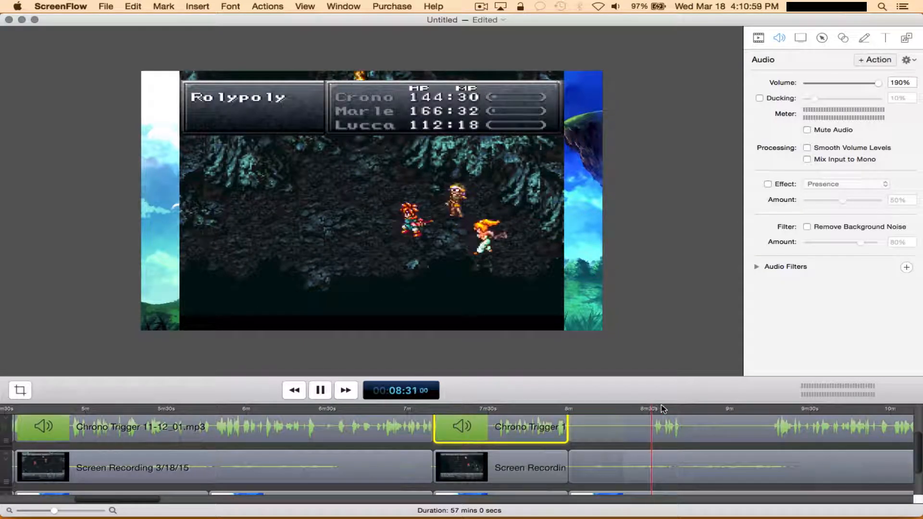
key("space")
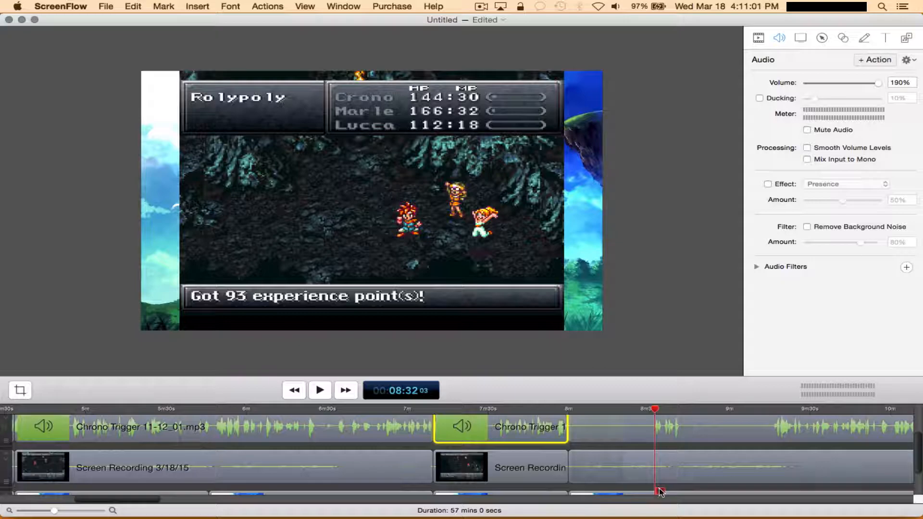
key("t")
Delete the silent commentary, screen recording and wallpaper segments between about 8:00 and 8:32
left_click(625, 432)
key("Delete")
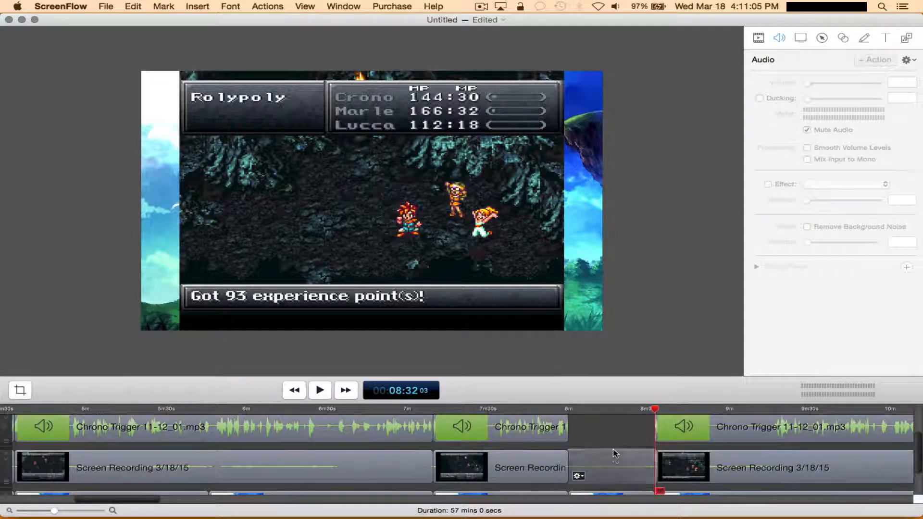
scroll(614, 452, "down", 3)
left_click(606, 474)
key("Delete")
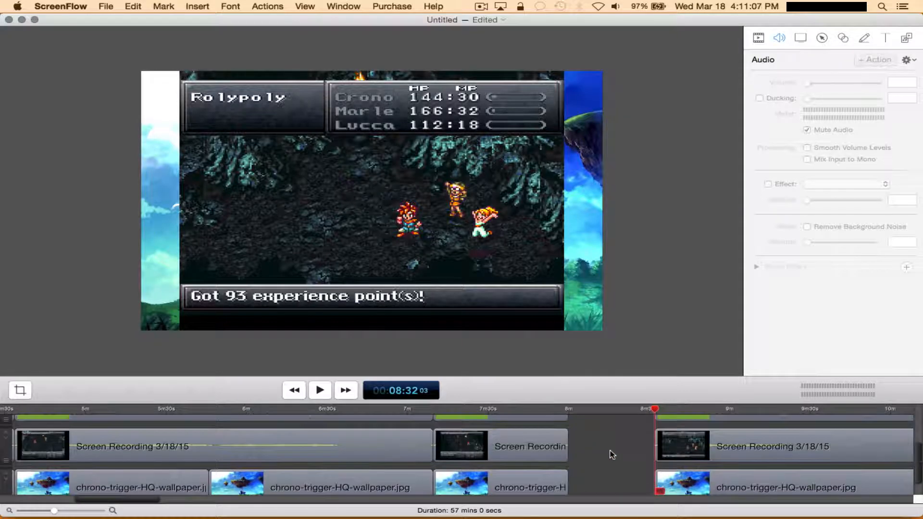
Move the following commentary, screen recording and wallpaper clips back together to about 8:00 to close the gap
left_click(703, 480)
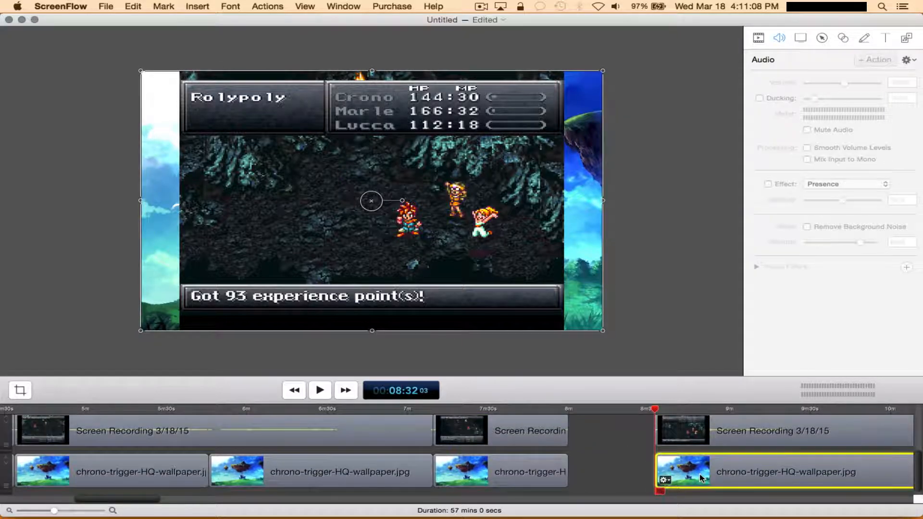
left_click(711, 442)
scroll(713, 437, "up", 2)
left_click_drag(715, 435, 625, 448)
Split the commentary, screen recording and wallpaper clips at about 8:09 and 8:44, around the next silent stretch
left_click(585, 410)
key("space")
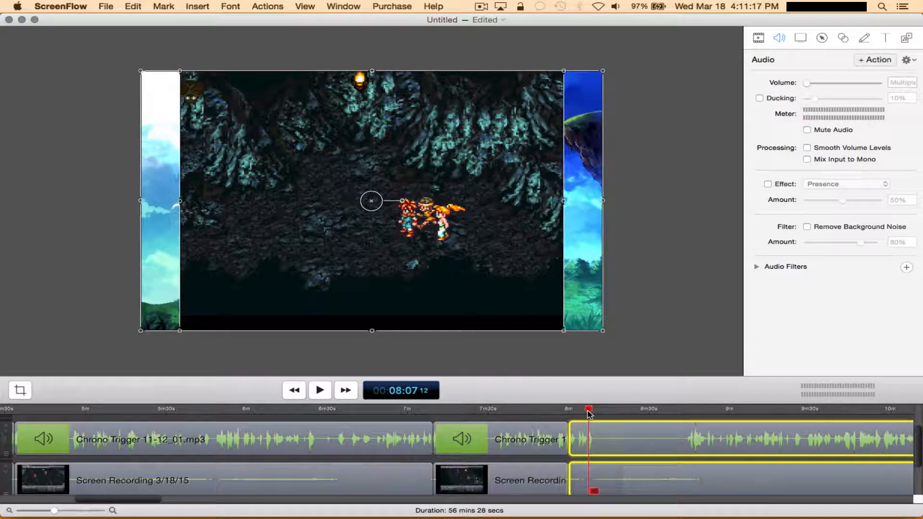
key("space")
key("t")
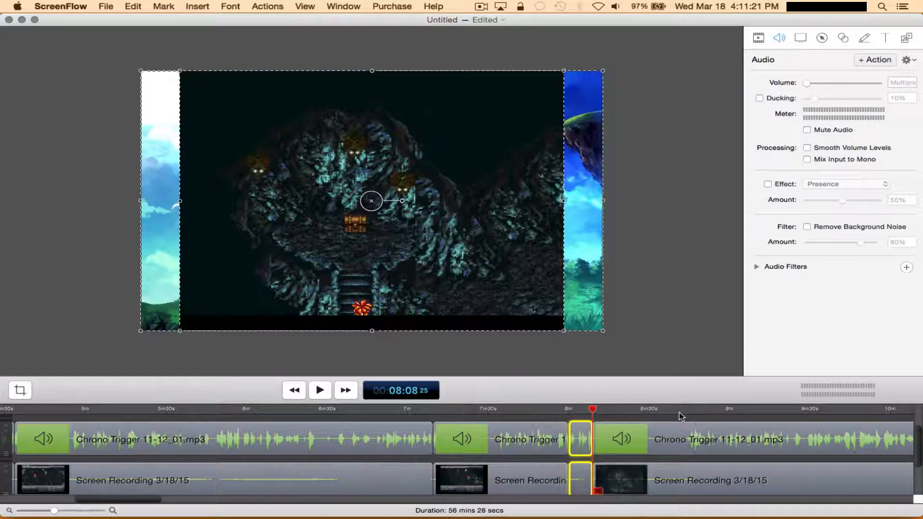
left_click(682, 413)
key("space")
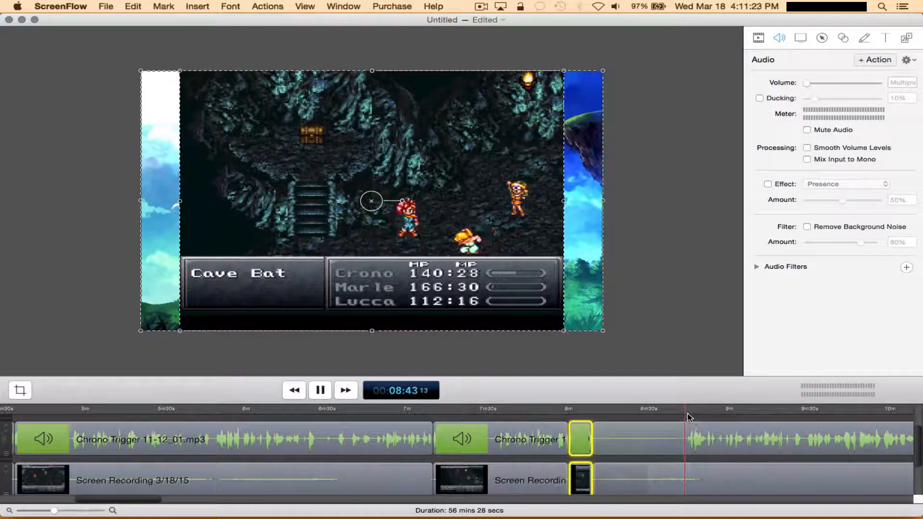
key("space")
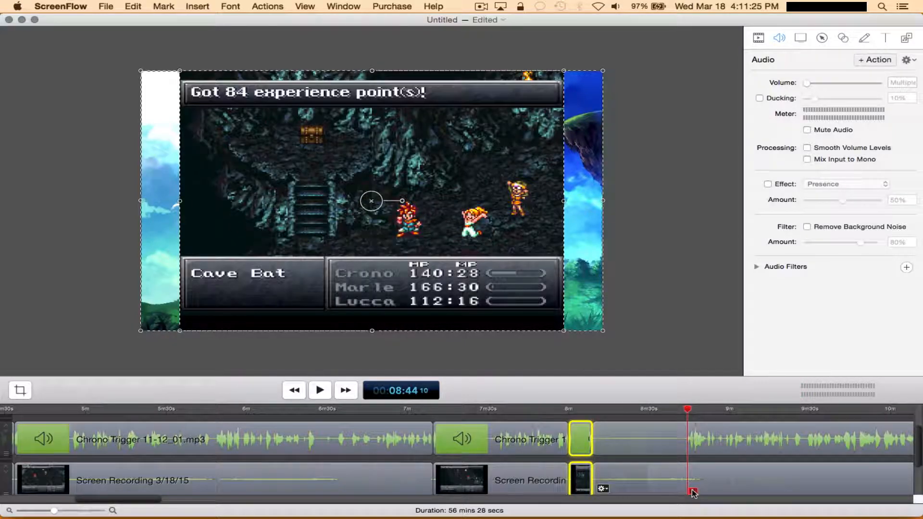
key("t")
Delete the silent commentary, screen recording and wallpaper segments between about 8:09 and 8:44
left_click(649, 442)
key("Delete")
left_click(650, 476)
key("Delete")
scroll(633, 451, "down", 2)
left_click(639, 490)
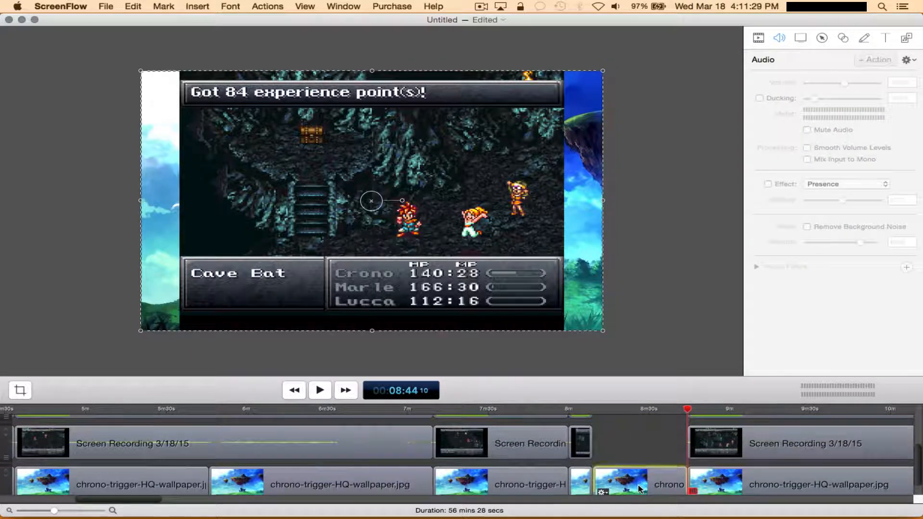
key("Delete")
Move the following wallpaper, screen recording and commentary clips back together to about 8:09 to close the gap
left_click(754, 484)
left_click(749, 442, "shift")
scroll(750, 446, "up", 1)
left_click_drag(749, 434, 644, 434)
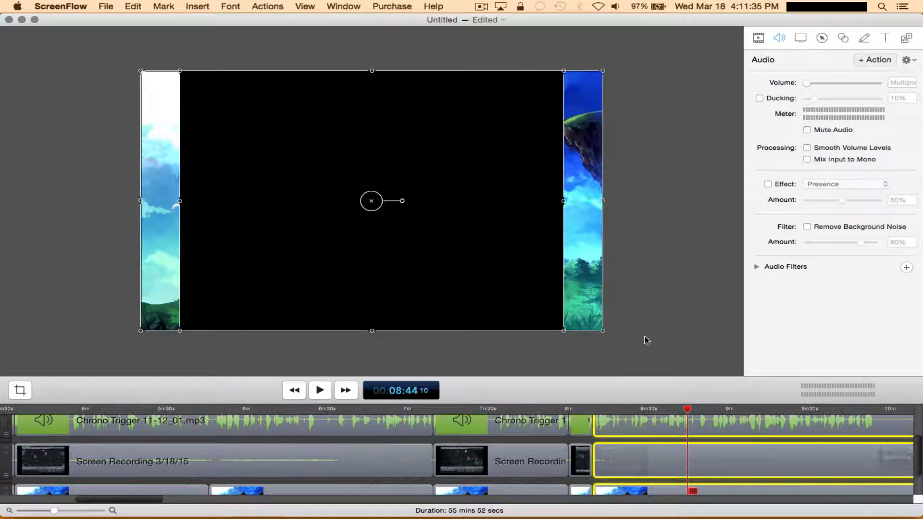
left_click(659, 382)
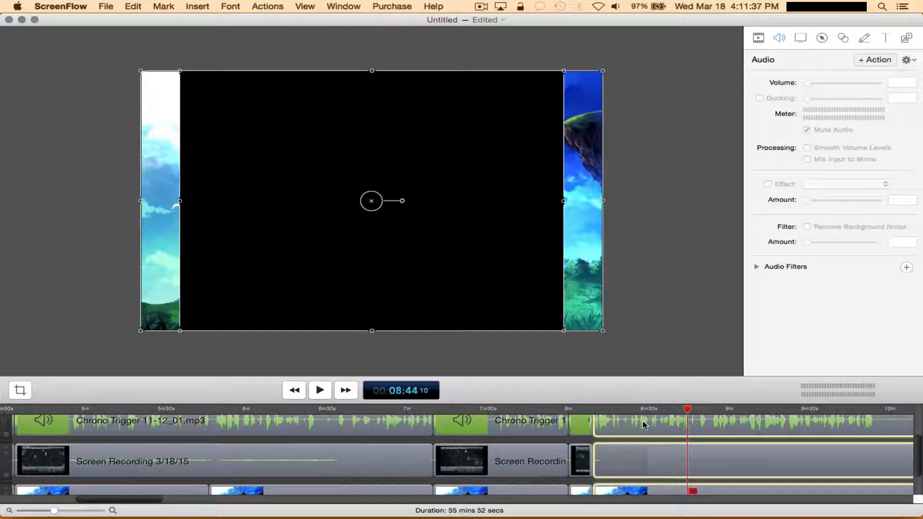
Split the commentary, screen recording and wallpaper clips at about 9:53 and 11:14, around the next silent stretch
scroll(728, 428, "right", 10)
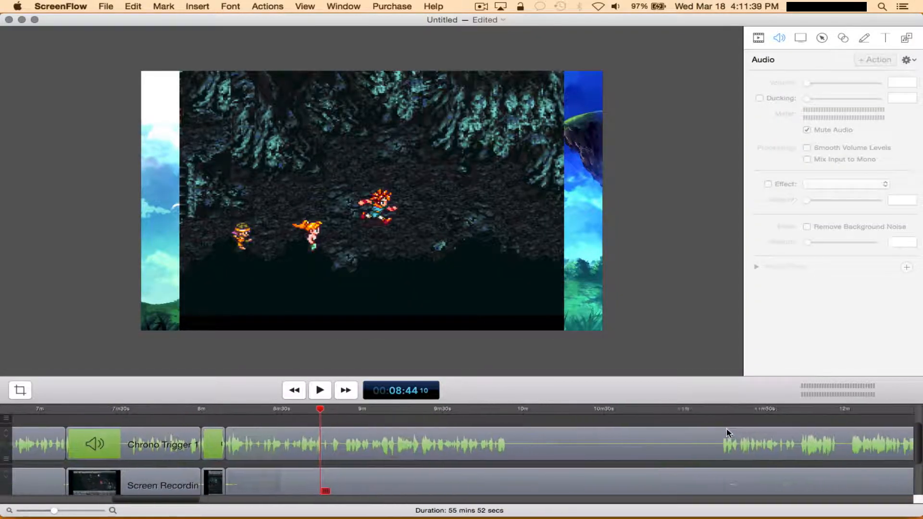
left_click(522, 410)
key("space")
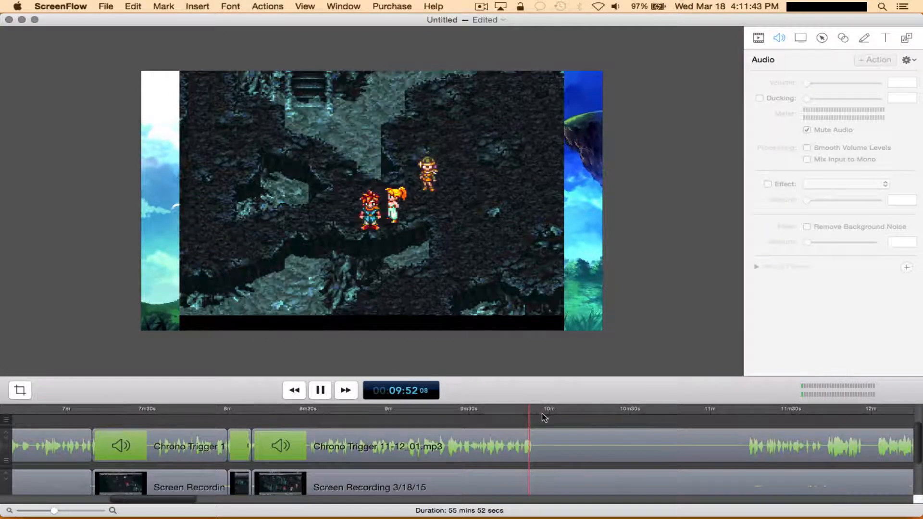
key("space")
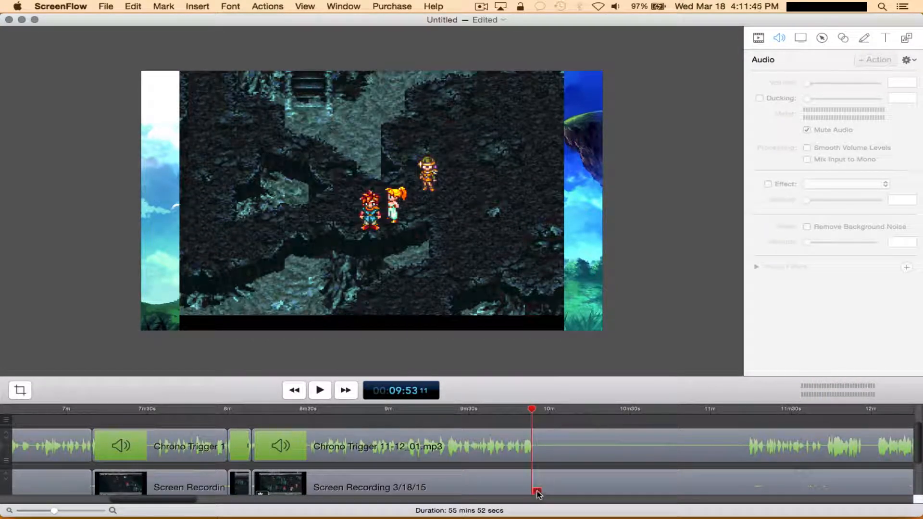
key("t")
scroll(631, 422, "right", 5)
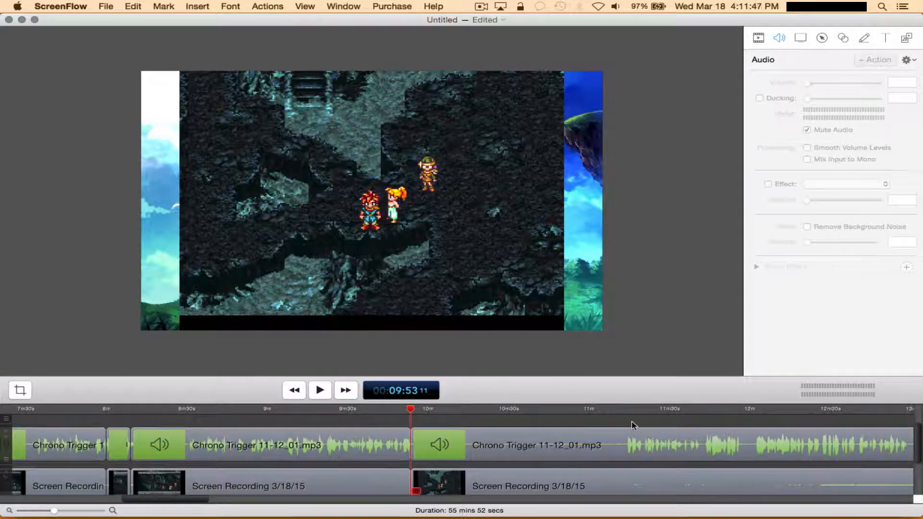
left_click(623, 411)
key("space")
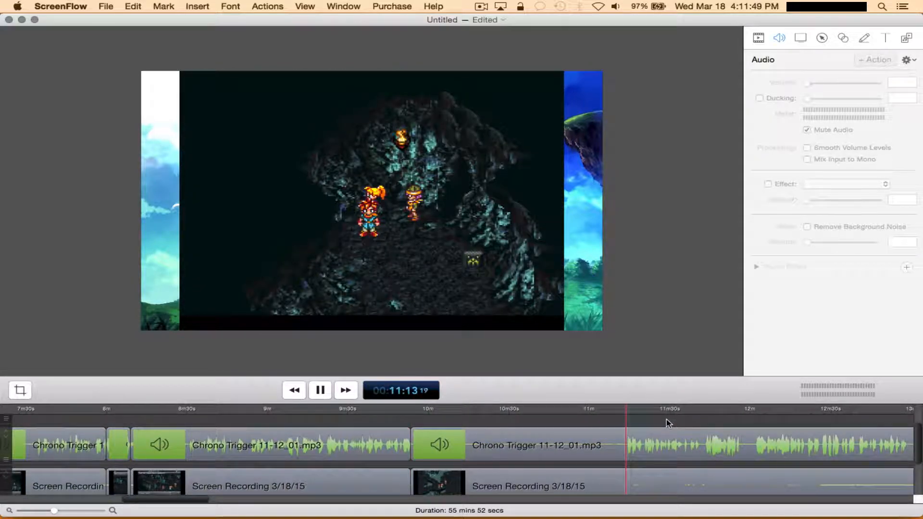
key("space")
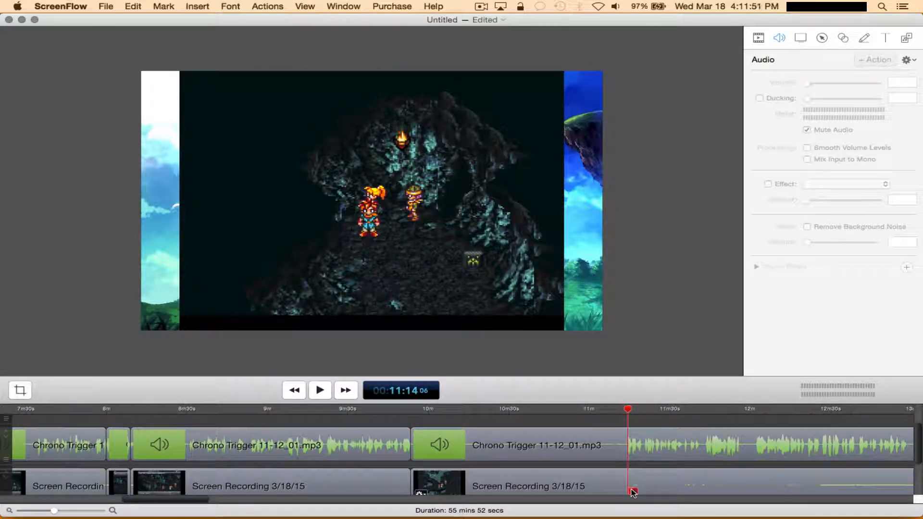
Delete the silent wallpaper, screen recording and commentary segments between about 9:53 and 11:14, and select the commentary clip following the gap
scroll(558, 462, "down", 3)
left_click(551, 475)
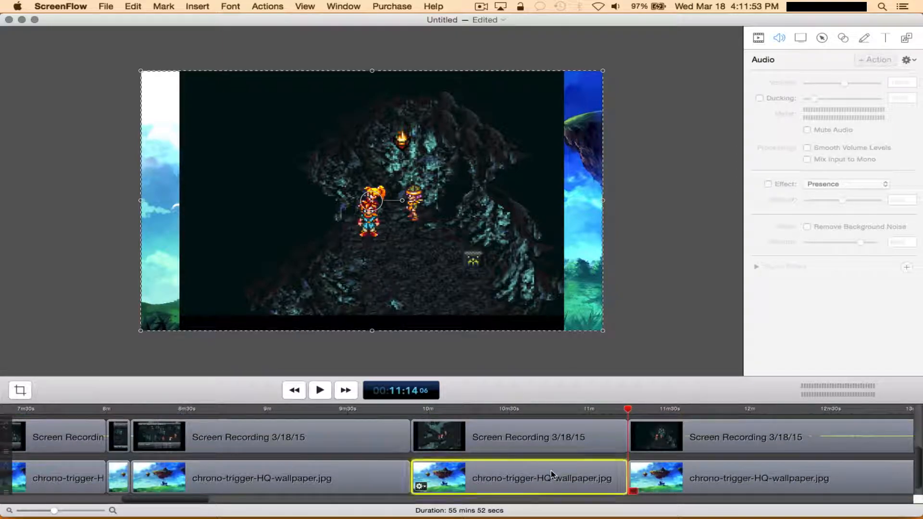
key("Delete")
left_click(557, 440)
key("Delete")
scroll(557, 440, "up", 2)
left_click(553, 442)
key("Delete")
left_click(639, 442)
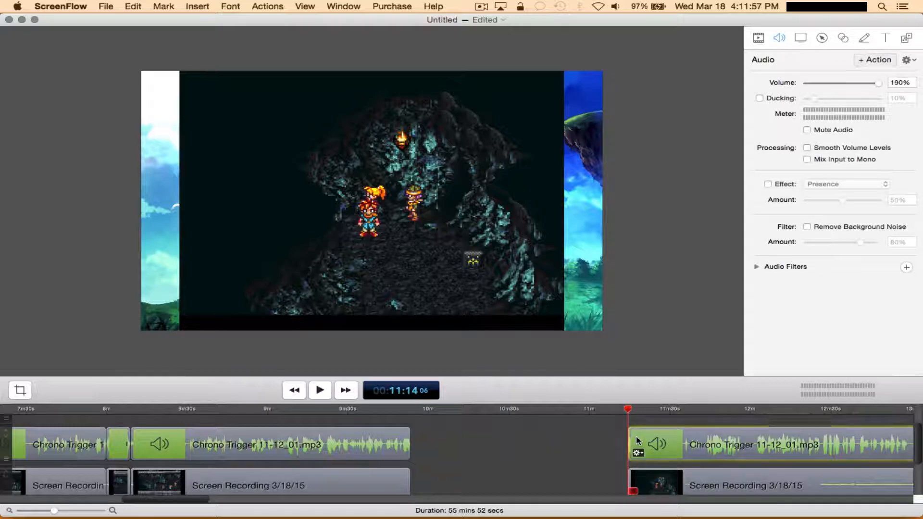
Move the commentary, screen recording and wallpaper clips following the gap back to about 9:53
left_click(678, 473, "shift")
scroll(662, 435, "down", 2)
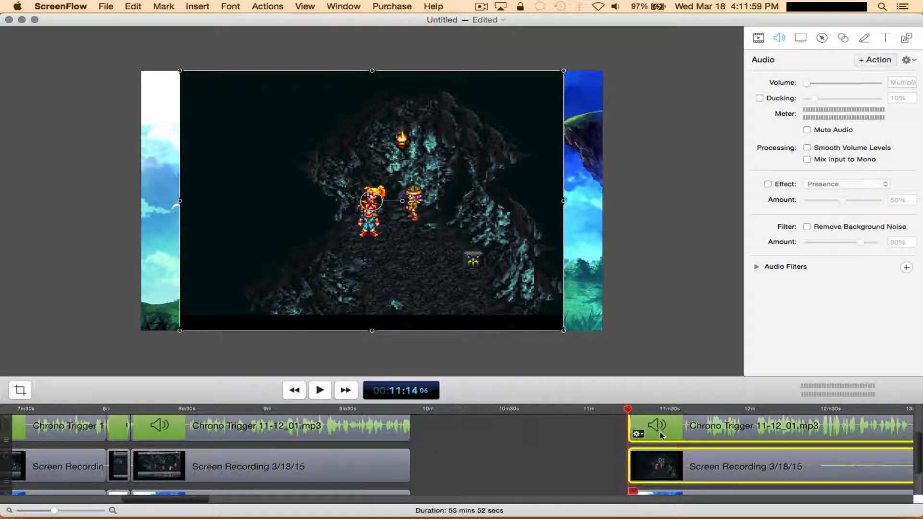
left_click_drag(683, 476, 453, 473)
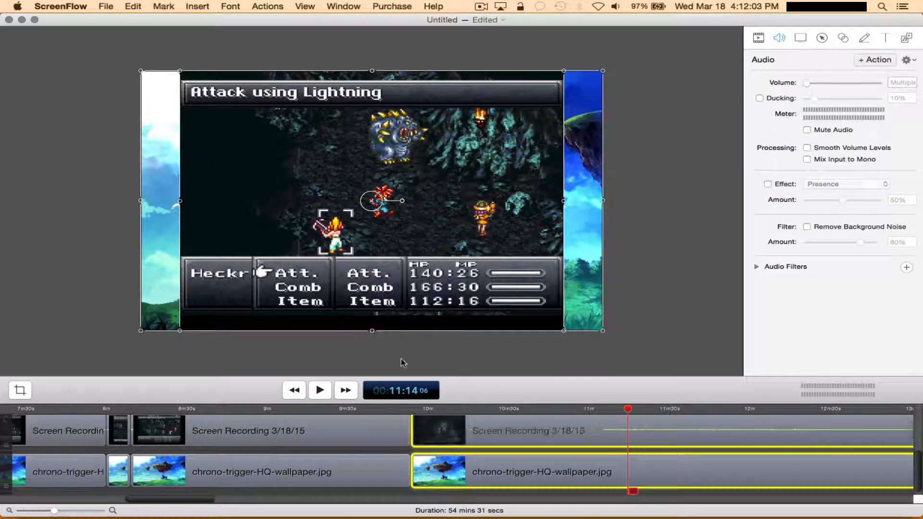
scroll(481, 426, "up", 2)
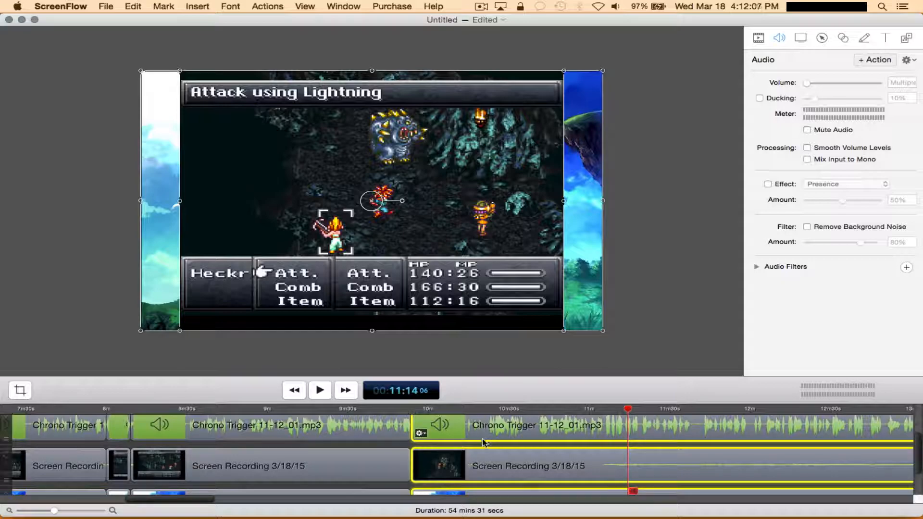
Find a pause in the commentary and split the commentary, screen recording and wallpaper clips at about 10:35
left_click(527, 412)
scroll(529, 423, "right", 10)
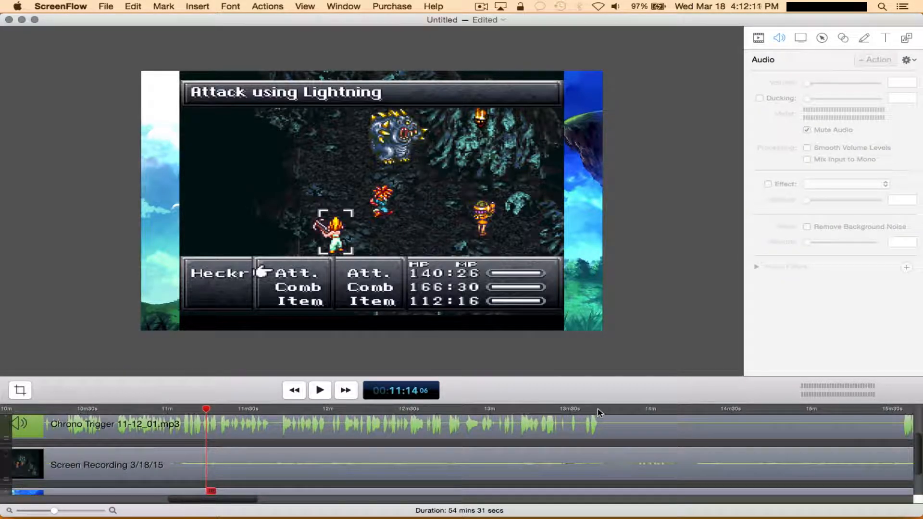
left_click(592, 409)
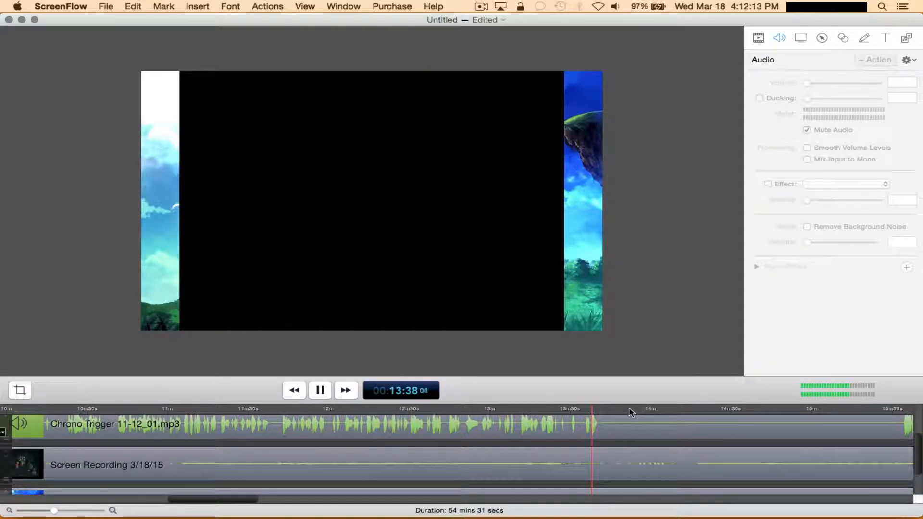
key("space")
scroll(374, 414, "left", 5)
scroll(374, 414, "left", 3)
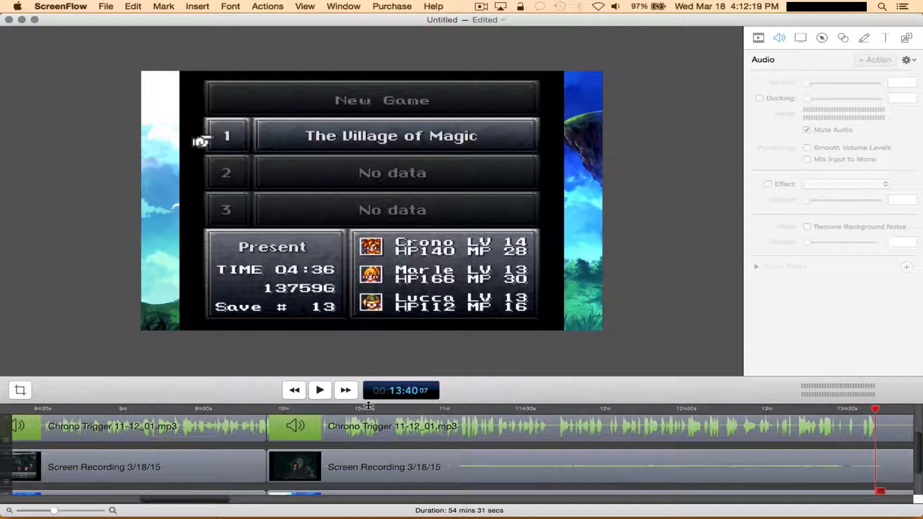
left_click(340, 408)
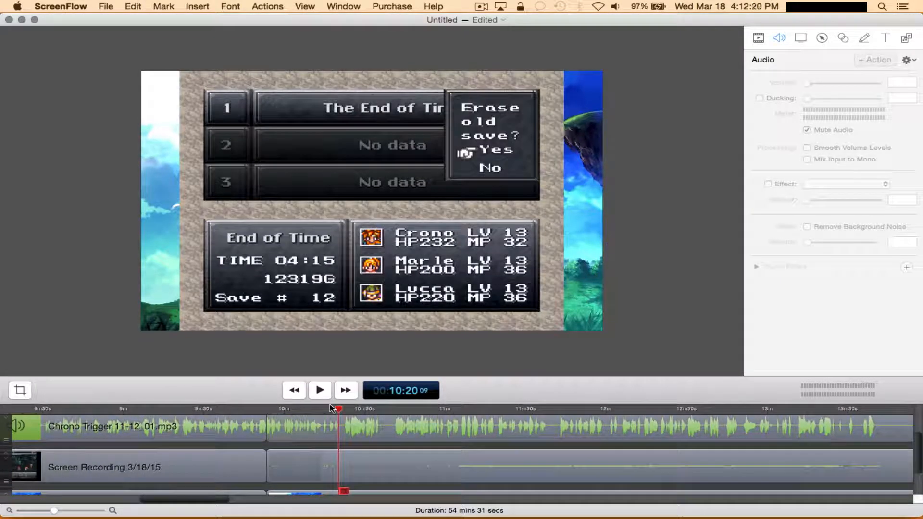
left_click(372, 408)
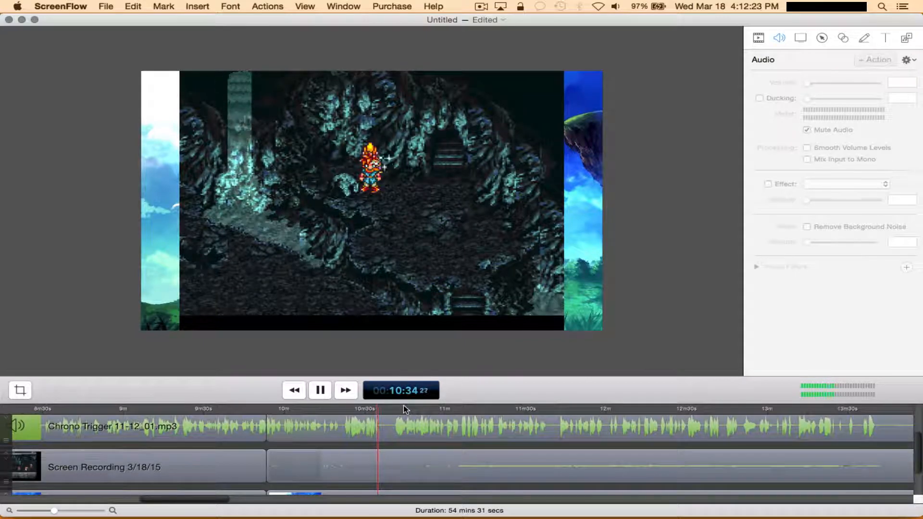
key("space")
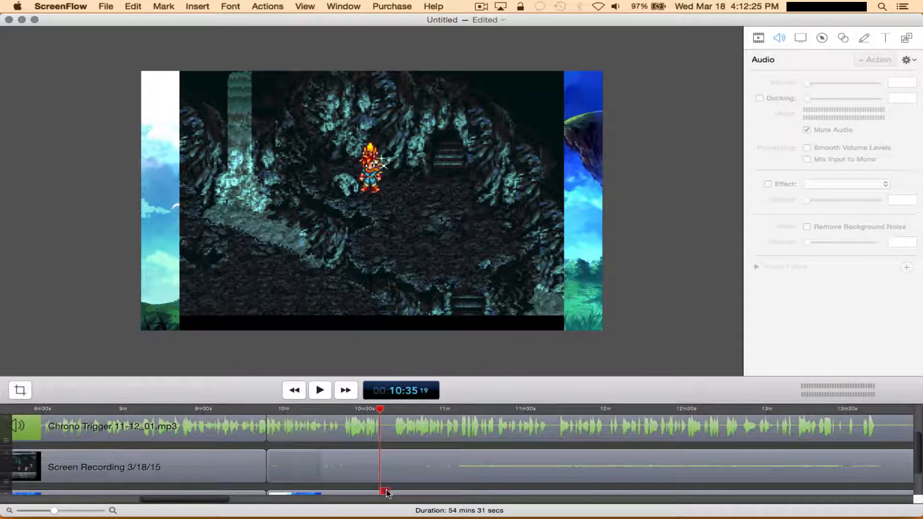
key("t")
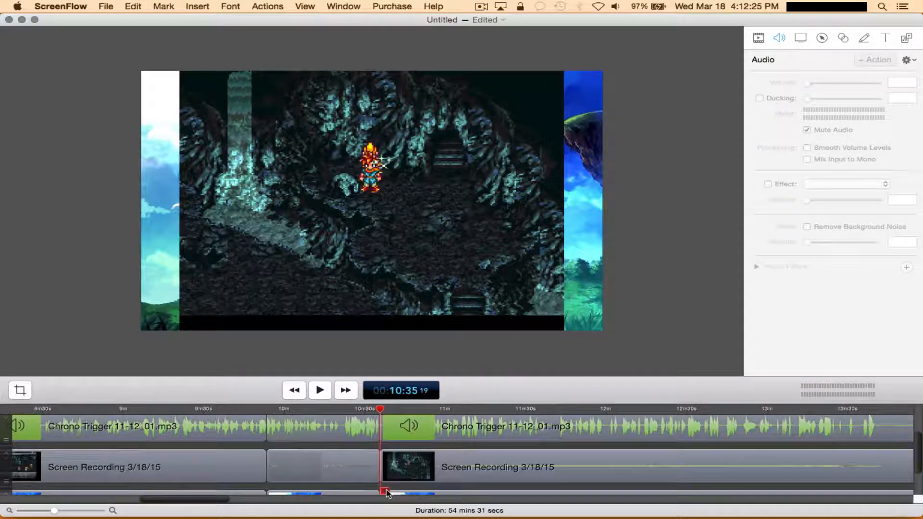
Select the commentary, screen recording and wallpaper clips between about 8:09 and 10:35
left_click(330, 425)
left_click(321, 466, "shift")
scroll(321, 467, "down", 2)
left_click(315, 481, "shift")
left_click(226, 480, "shift")
left_click(214, 435, "shift")
left_click(217, 423, "shift")
Extend the selection to the commentary, screen recording and wallpaper clips between about 7:10 and 8:09
scroll(217, 423, "left", 10)
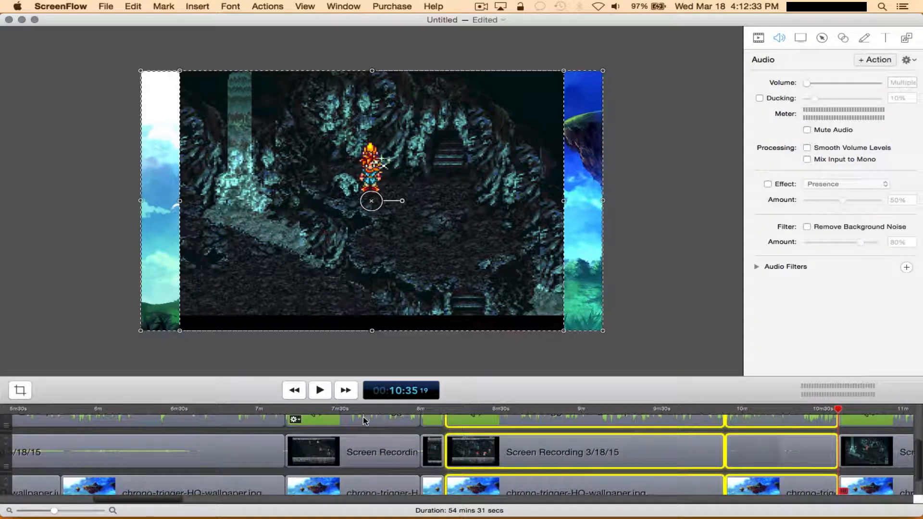
left_click(369, 448, "shift")
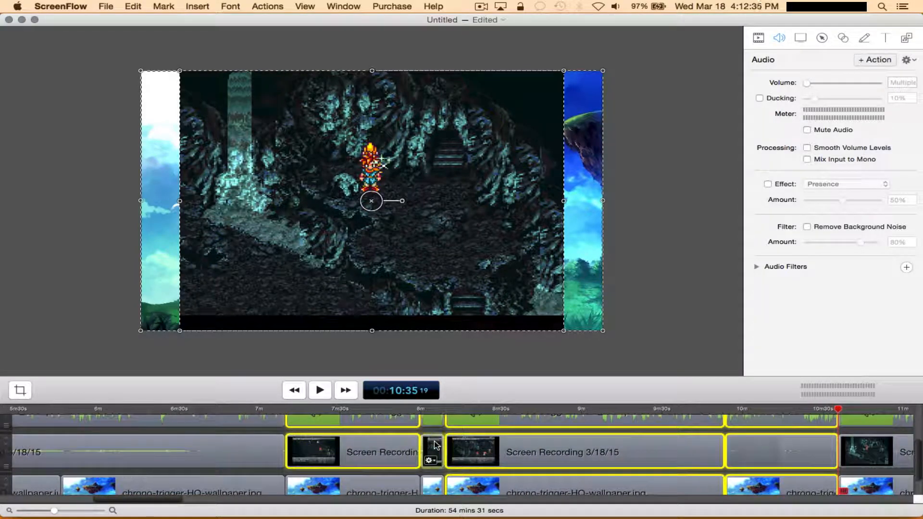
scroll(436, 445, "up", 2)
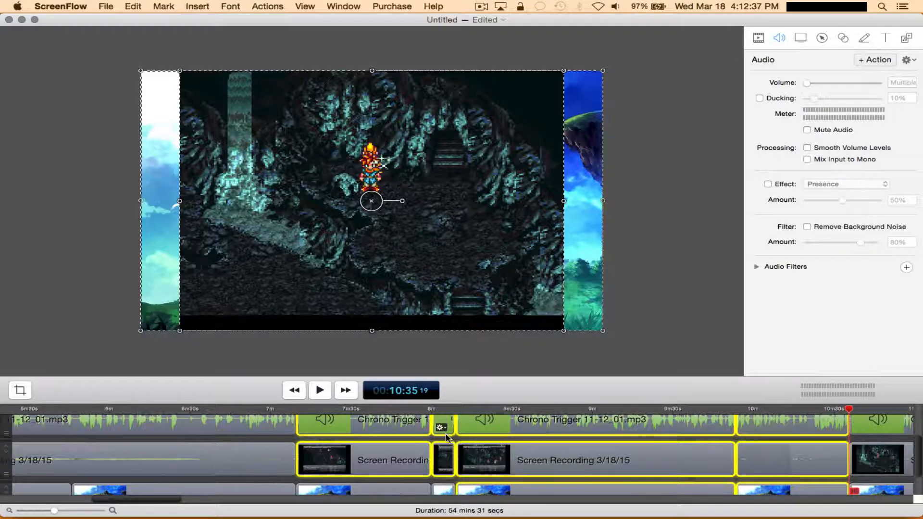
scroll(446, 437, "down", 3)
left_click(446, 482, "shift")
left_click(391, 468, "shift")
scroll(390, 468, "left", 5)
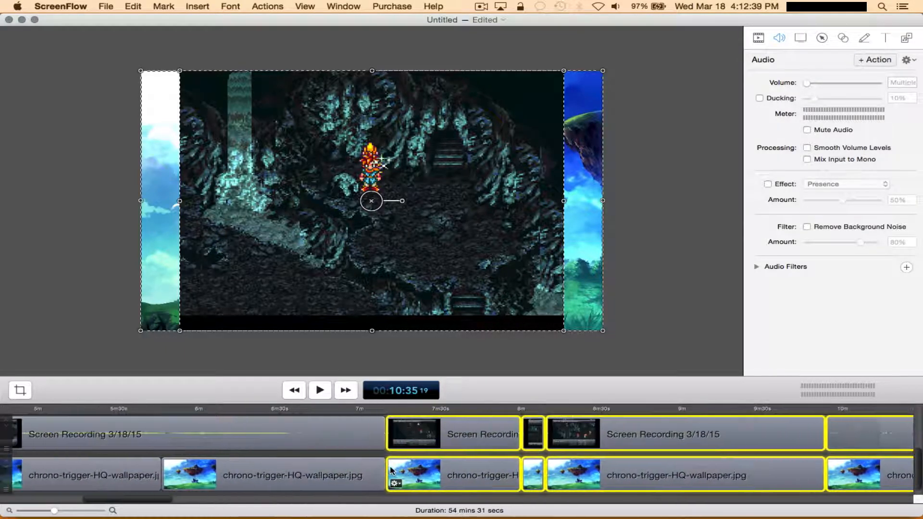
Add the wallpaper, screen recording and commentary clips between about 4:34 and 7:10 to the selection
left_click(318, 467, "shift")
left_click(285, 434, "shift")
scroll(285, 434, "up", 3)
scroll(285, 434, "left", 3)
left_click(316, 420, "shift")
scroll(185, 438, "left", 10)
scroll(187, 441, "down", 2)
scroll(186, 441, "right", 1)
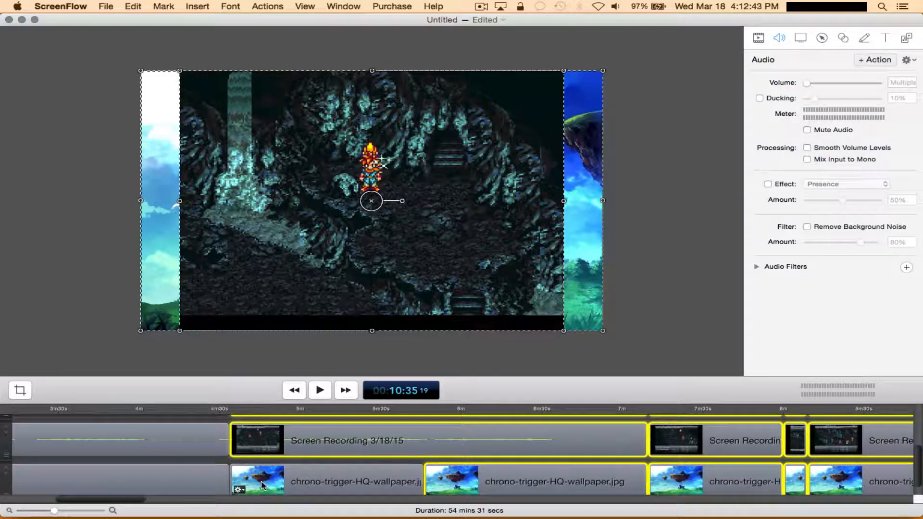
Add the remaining clips from the timeline's start to about 4:34 to the selection and check that all tracks are included
scroll(200, 448, "left", 12)
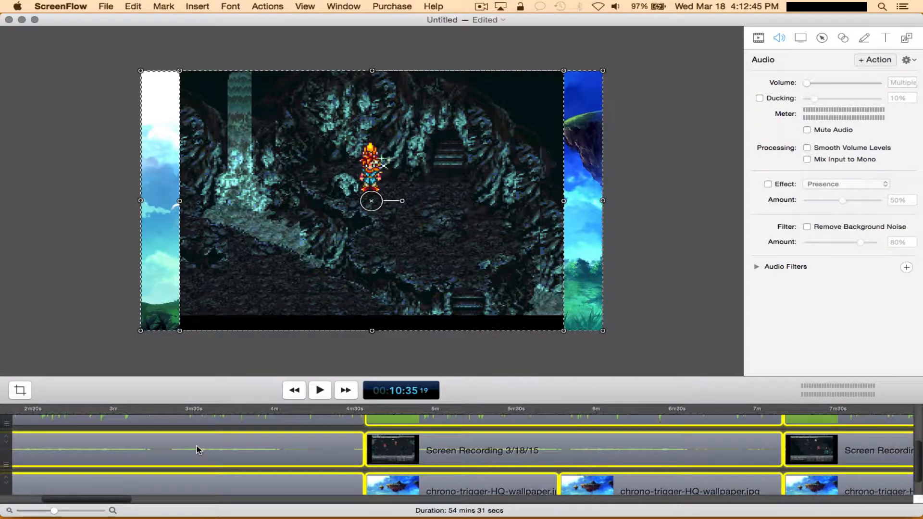
scroll(243, 426, "up", 2)
scroll(251, 420, "left", 15)
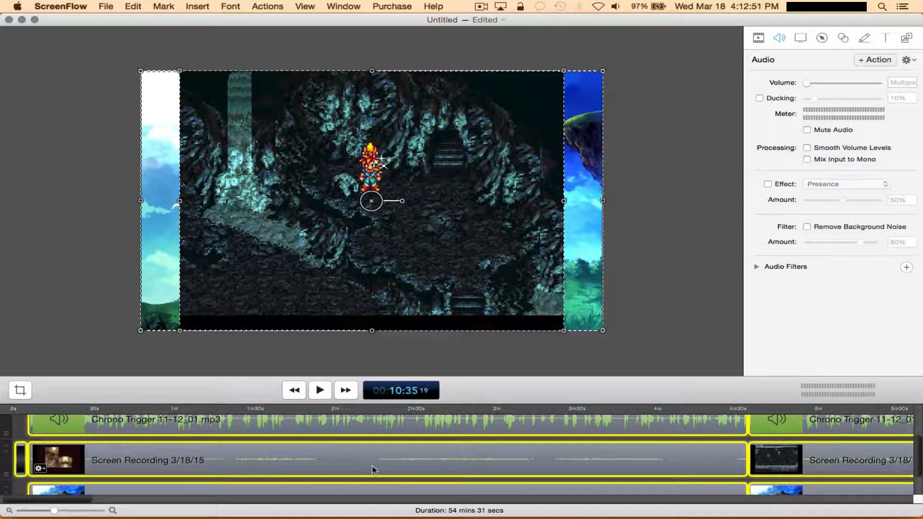
scroll(420, 431, "right", 20)
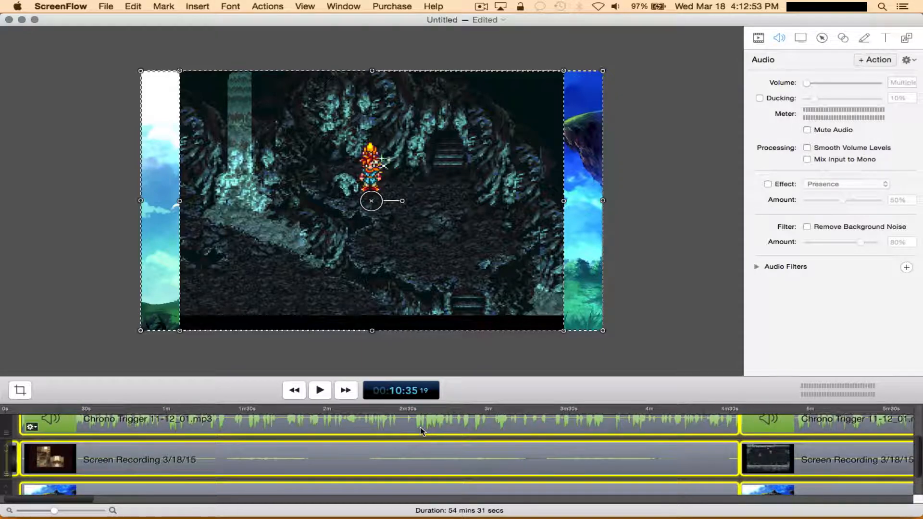
scroll(405, 448, "down", 1)
scroll(405, 448, "left", 20)
scroll(403, 449, "up", 1)
scroll(400, 449, "left", 20)
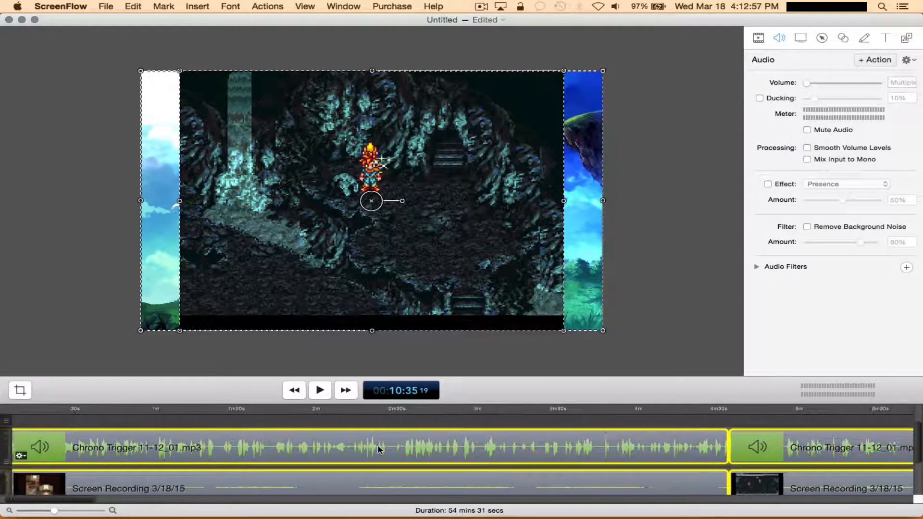
Create a new blank document with the 1080p HD preset
left_click(115, 5)
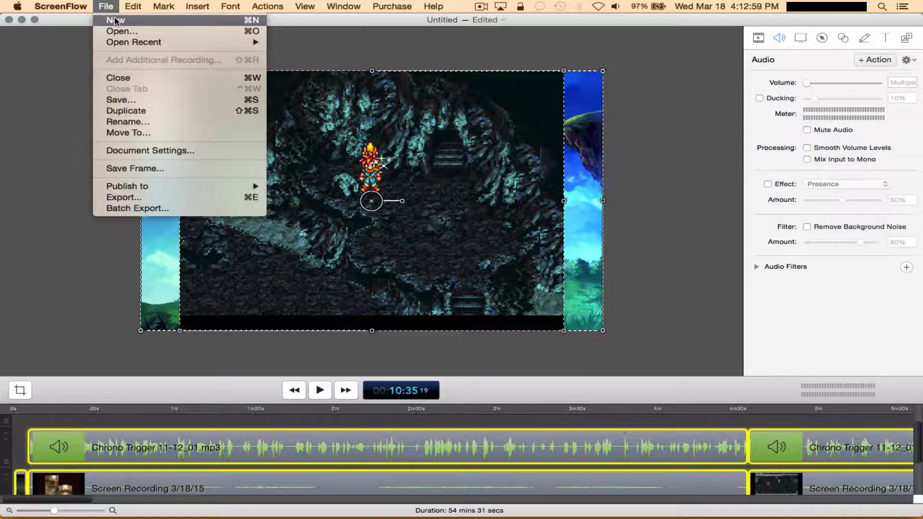
left_click(112, 18)
left_click(327, 146)
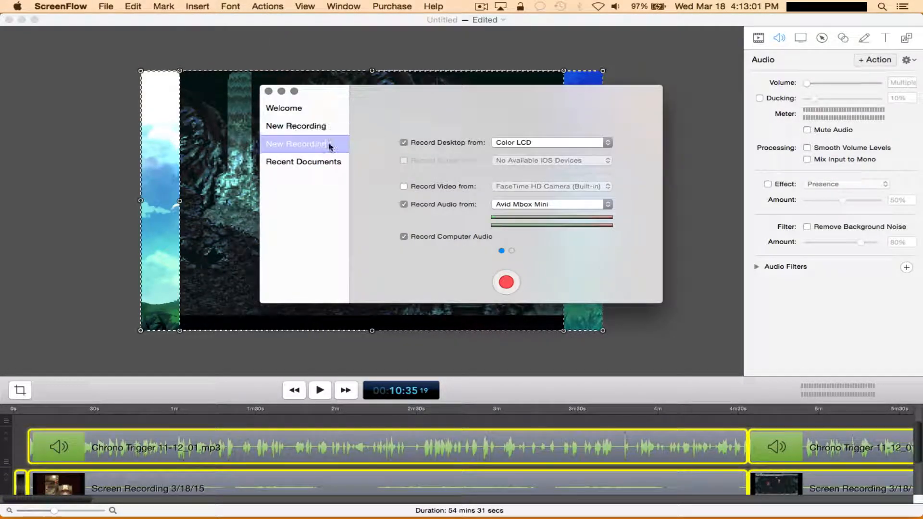
left_click(483, 175)
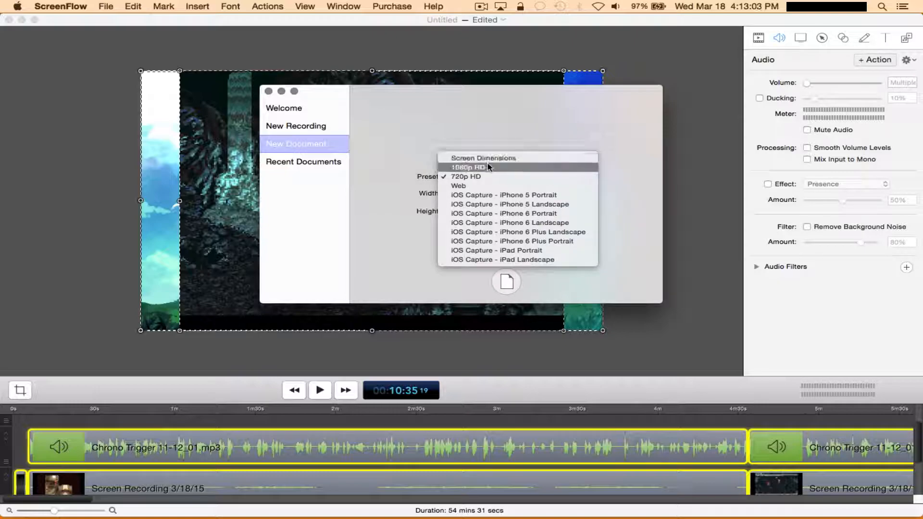
left_click(487, 163)
left_click(509, 279)
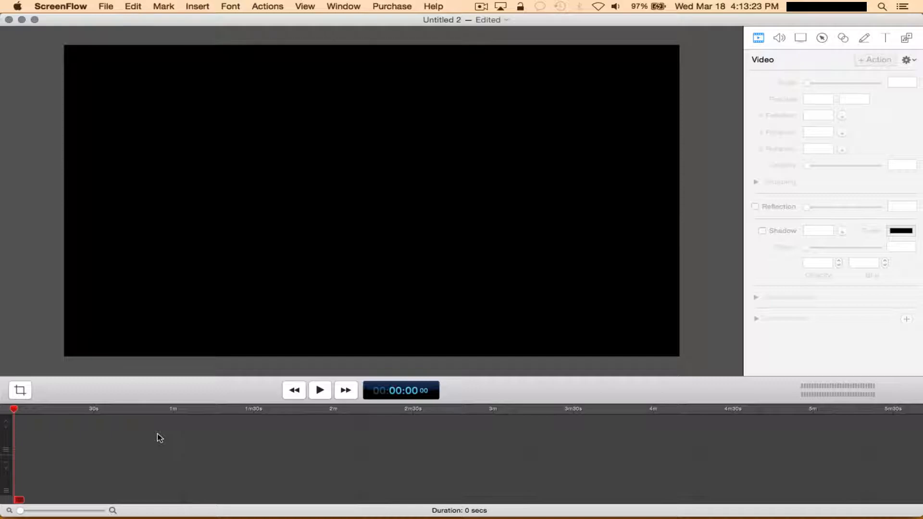
Paste the copied commentary, screen recording and wallpaper clips into the new document's timeline
key("super+v")
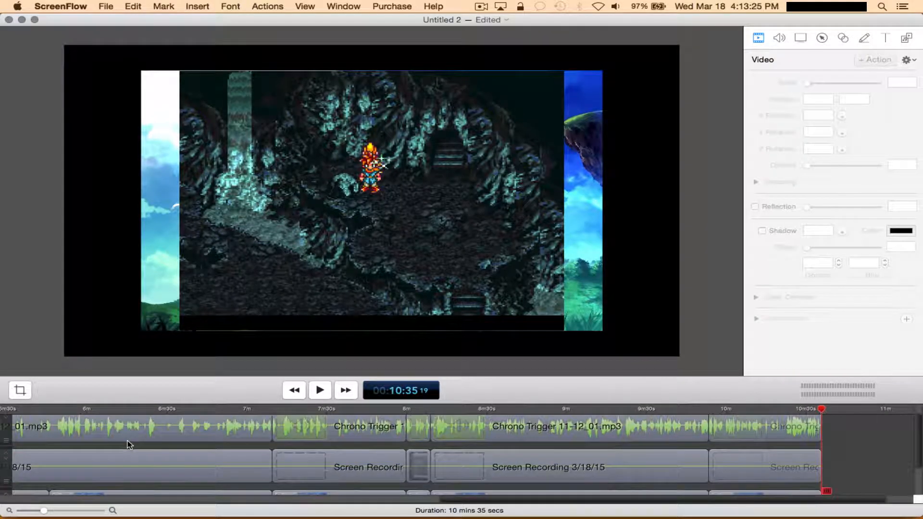
scroll(130, 445, "left", 5)
scroll(130, 445, "down", 2)
scroll(128, 440, "left", 10)
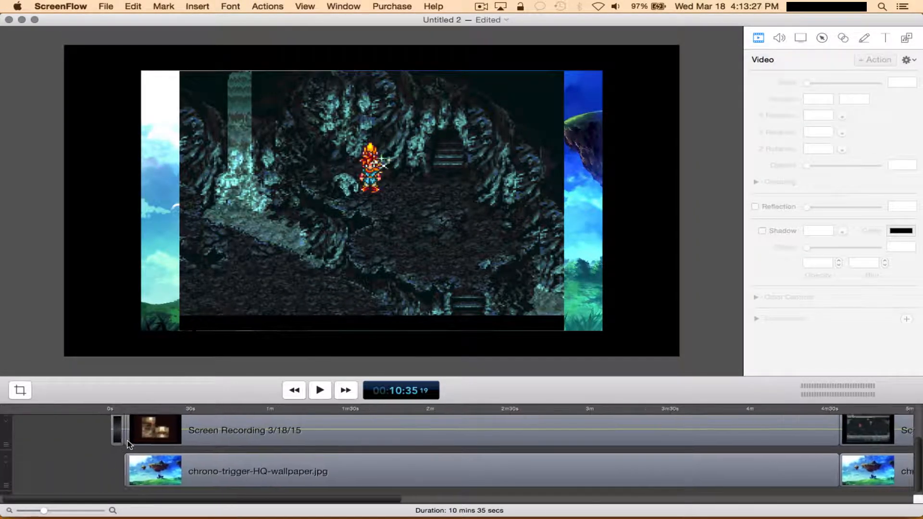
Delete the wallpaper clips from the start of the timeline up to about 7:10
left_click(107, 409)
left_click(141, 472)
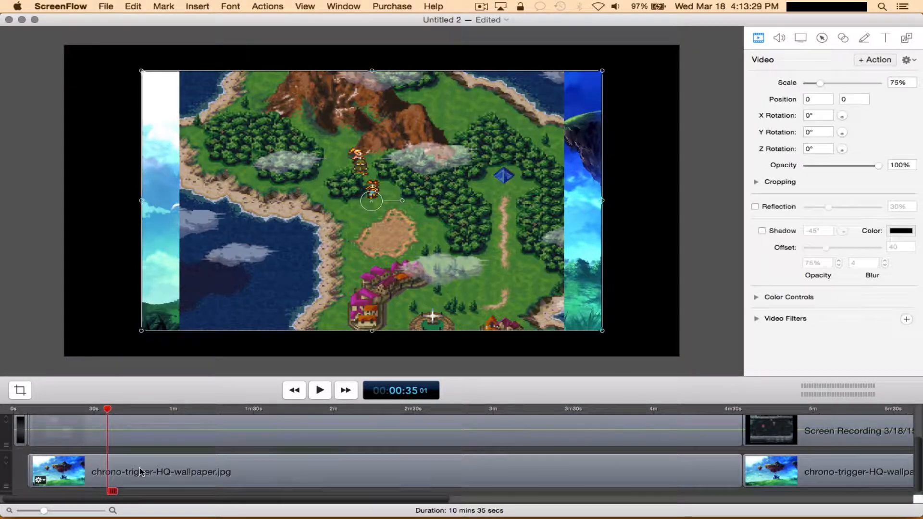
scroll(119, 469, "right", 10)
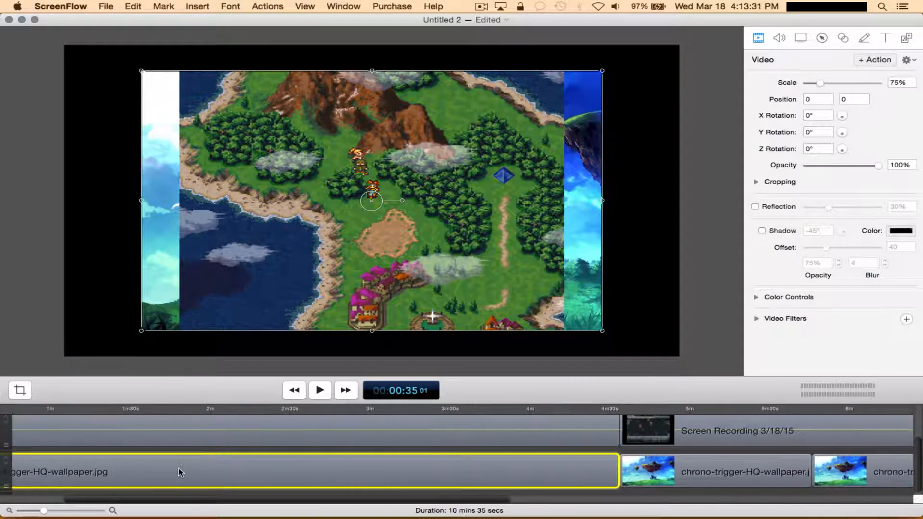
key("Delete")
left_click(570, 479)
key("Delete")
left_click(715, 469)
key("Delete")
scroll(715, 469, "right", 5)
scroll(714, 468, "right", 3)
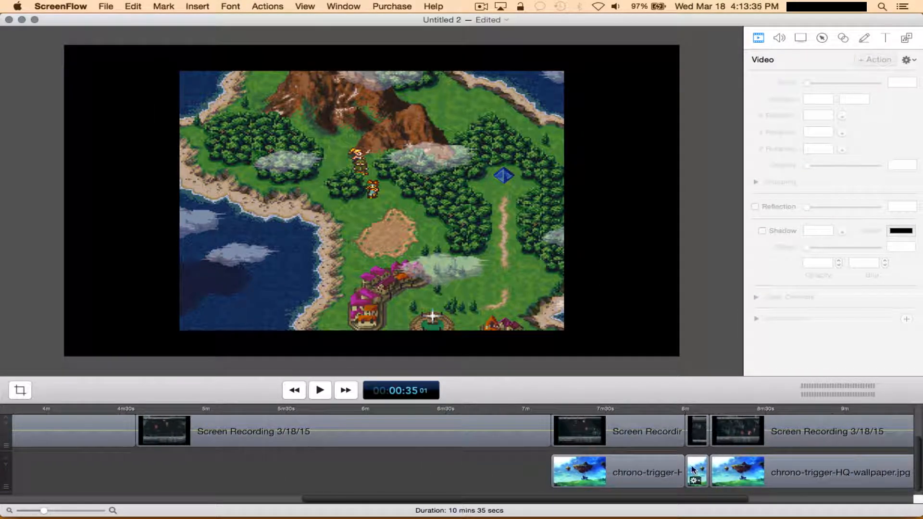
Delete the remaining wallpaper clips from about 7:10 to the end of the timeline
left_click(652, 472)
key("Delete")
left_click(697, 474)
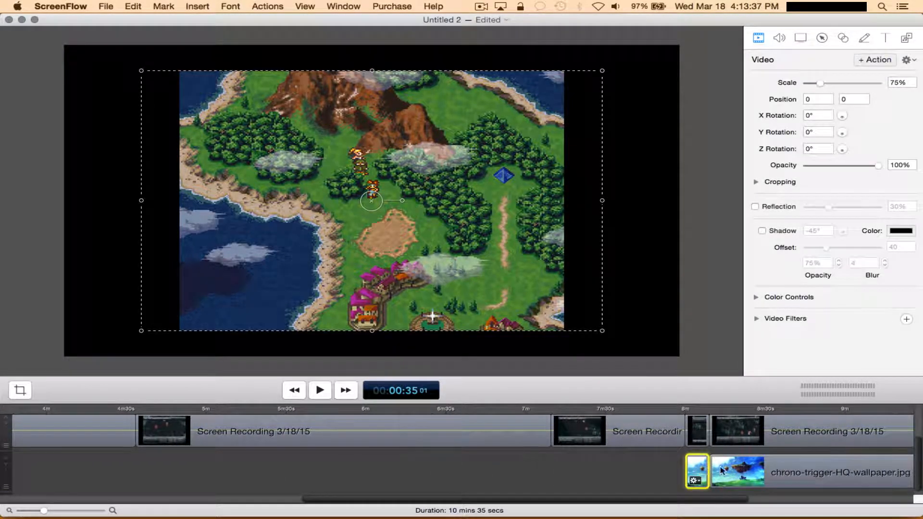
key("Delete")
left_click(737, 470)
key("Delete")
scroll(738, 470, "right", 10)
left_click(724, 470)
key("Delete")
Place the playhead at about 0:13 and remove the chrono-trigger wallpaper image from the media library
scroll(513, 433, "left", 8)
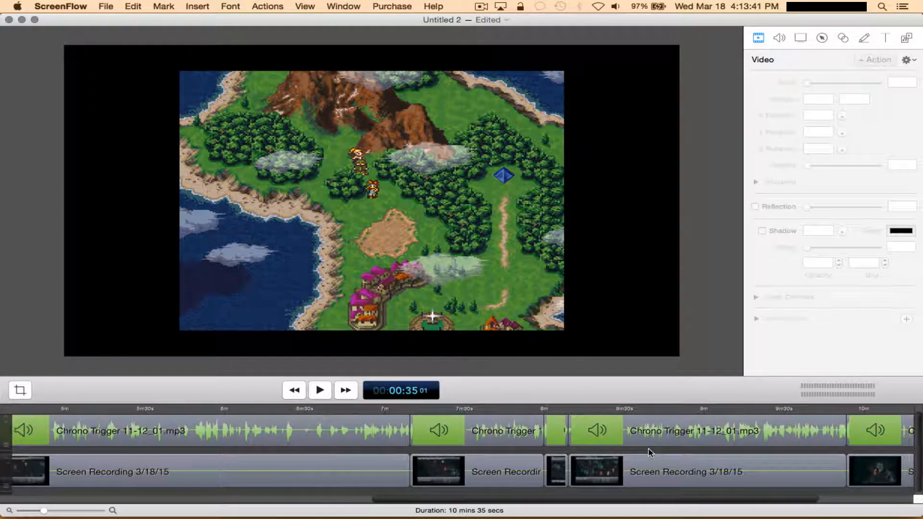
scroll(514, 434, "left", 15)
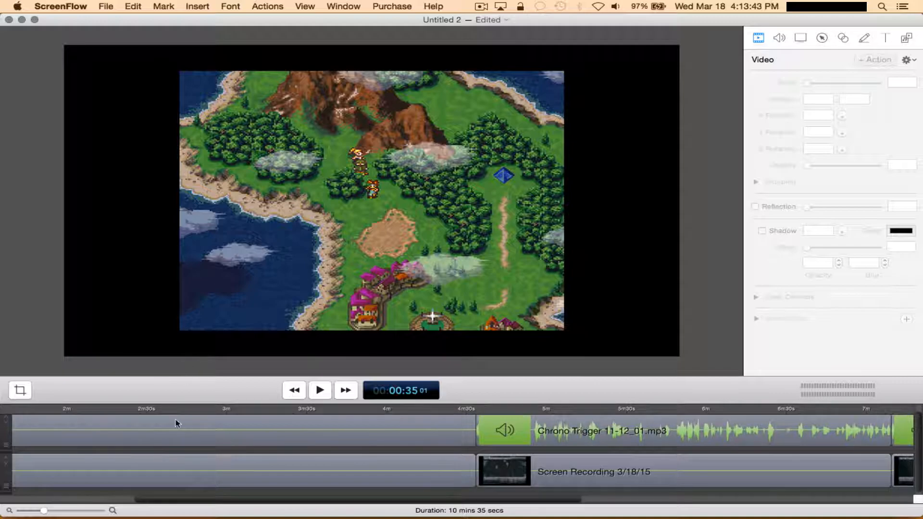
scroll(178, 435, "left", 2)
left_click(67, 409)
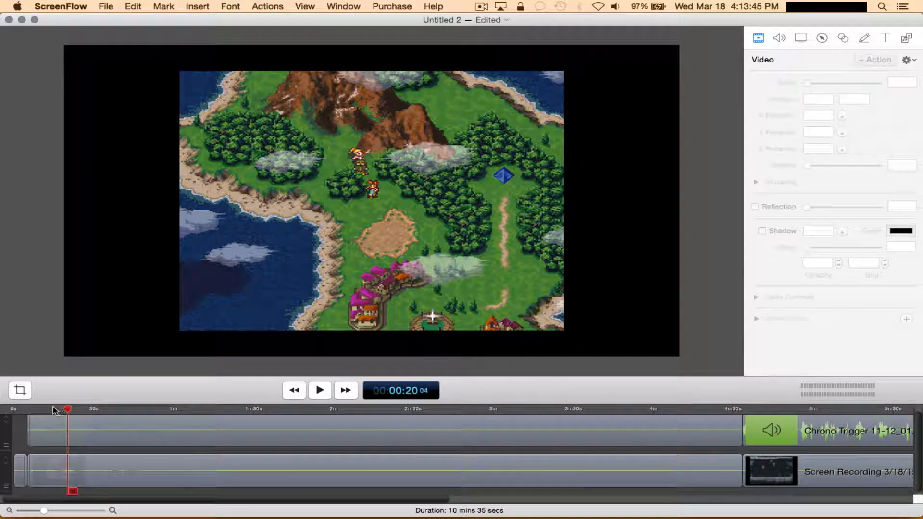
left_click(49, 409)
left_click(906, 38)
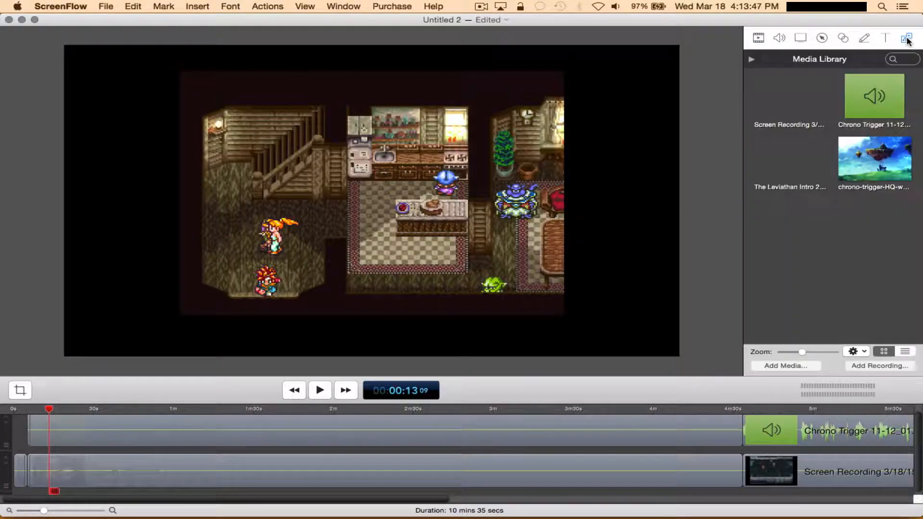
left_click(876, 177)
key("Delete")
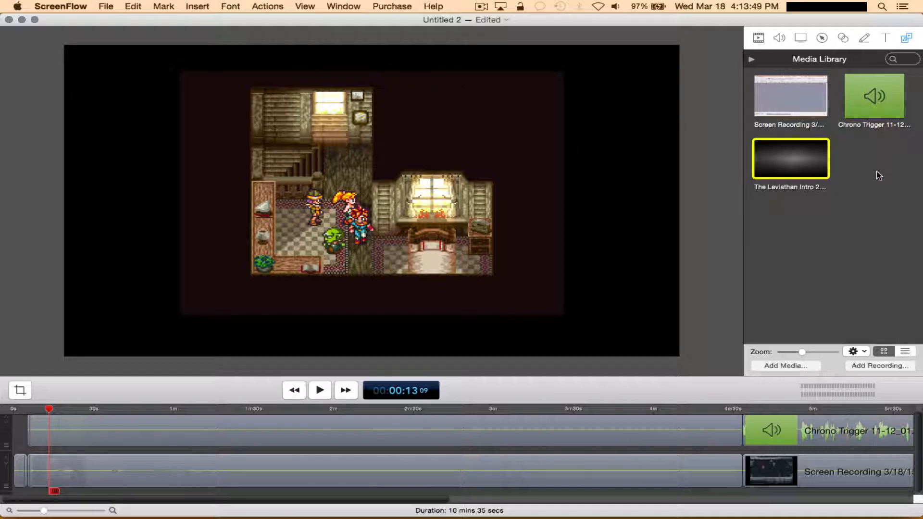
Import the chrono-trigger wallpaper from Downloads and place it behind the screen recording, extended to the end of the video
left_click(786, 366)
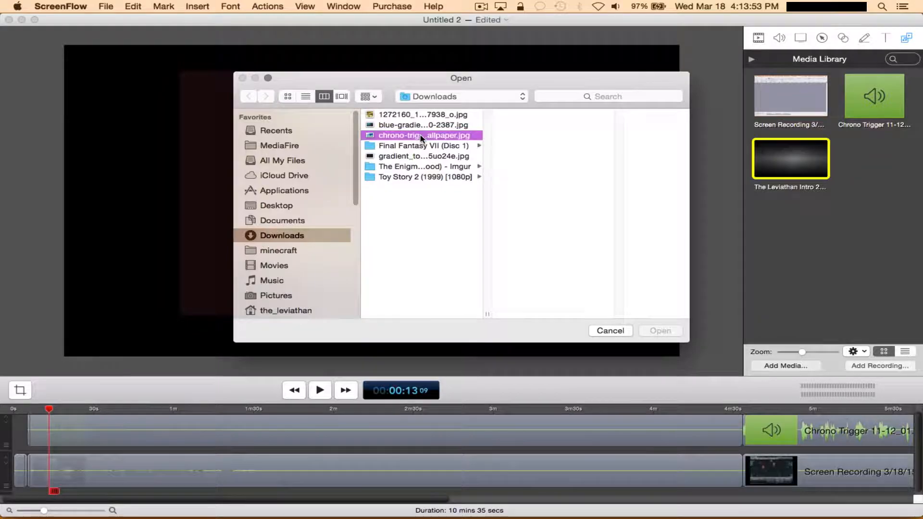
double_click(421, 136)
left_click_drag(893, 179, 363, 301)
left_click_drag(57, 426, 774, 479)
left_click_drag(783, 482, 799, 460)
scroll(340, 447, "left", 18)
scroll(161, 435, "up", 4)
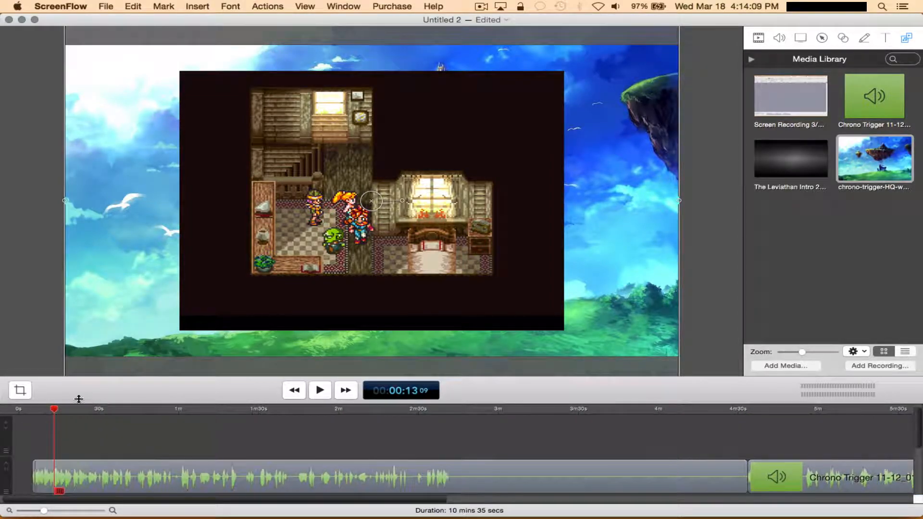
Select the wallpaper and pull its bottom and top edges in to fit the canvas height
scroll(140, 460, "down", 3)
left_click(140, 464)
scroll(240, 311, "down", 3)
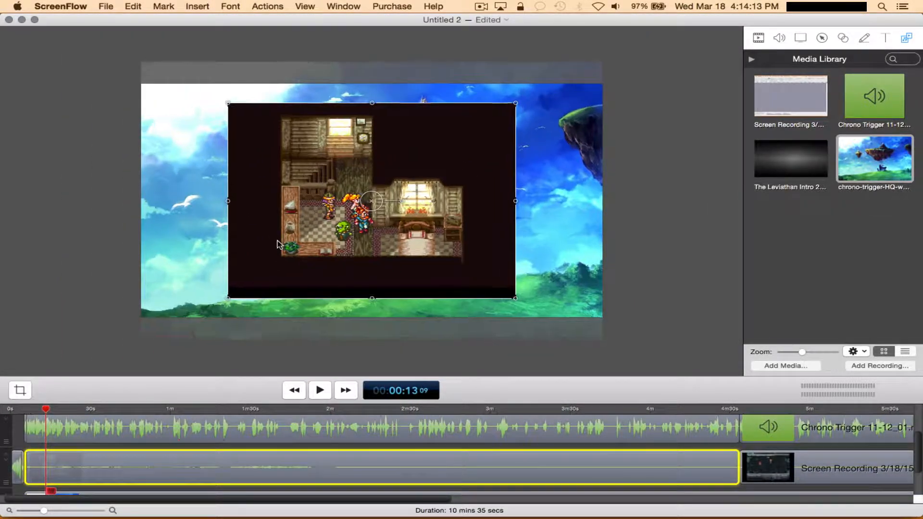
scroll(278, 244, "up", 3)
scroll(201, 430, "down", 1)
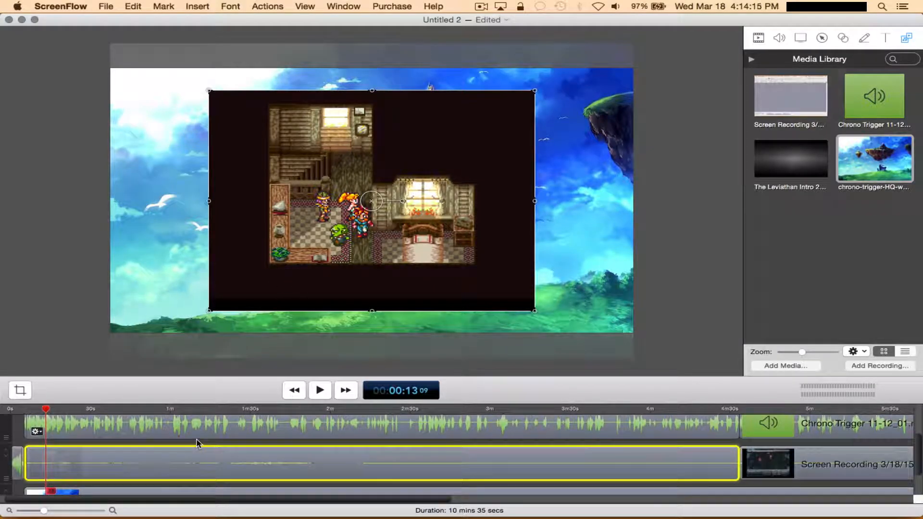
scroll(196, 442, "down", 1)
left_click(351, 345)
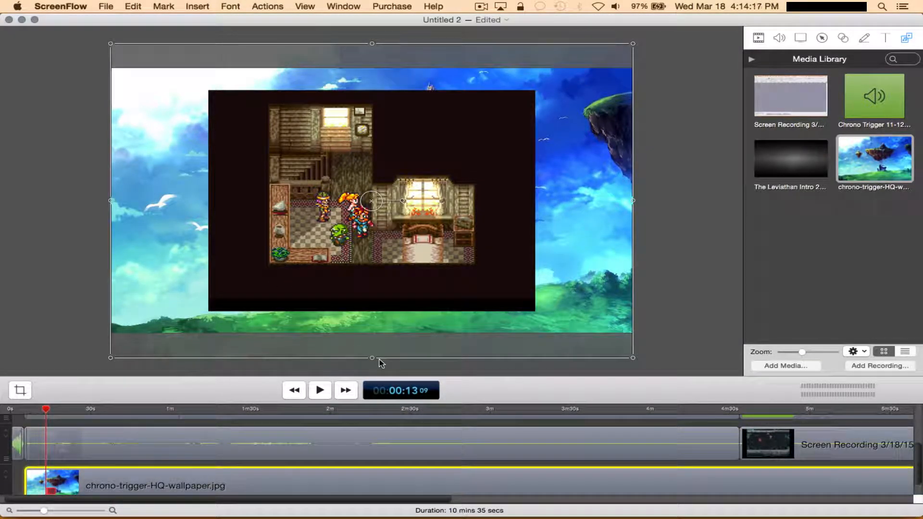
left_click_drag(374, 357, 372, 333)
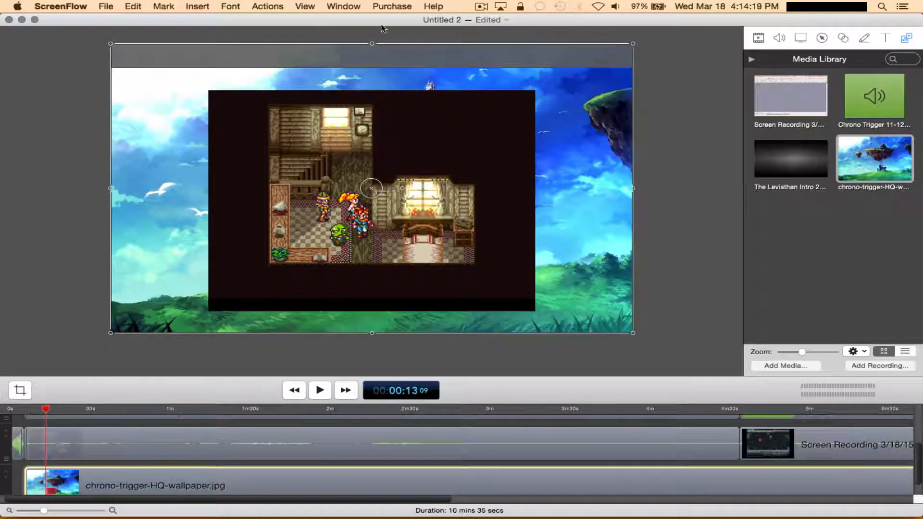
left_click_drag(368, 40, 367, 63)
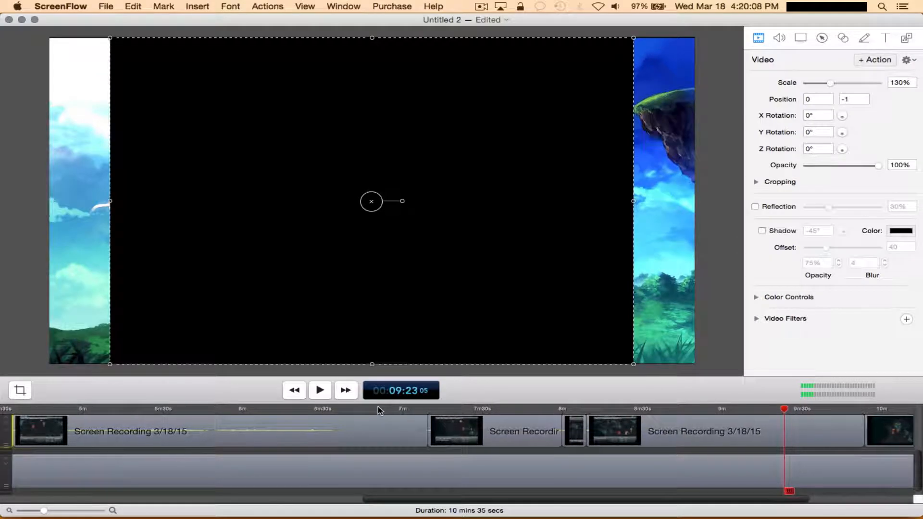
Place the playhead at about 10:22 and add ending transitions to the last commentary clip and the wallpaper clip
scroll(48, 423, "right", 2)
scroll(48, 423, "left", 3)
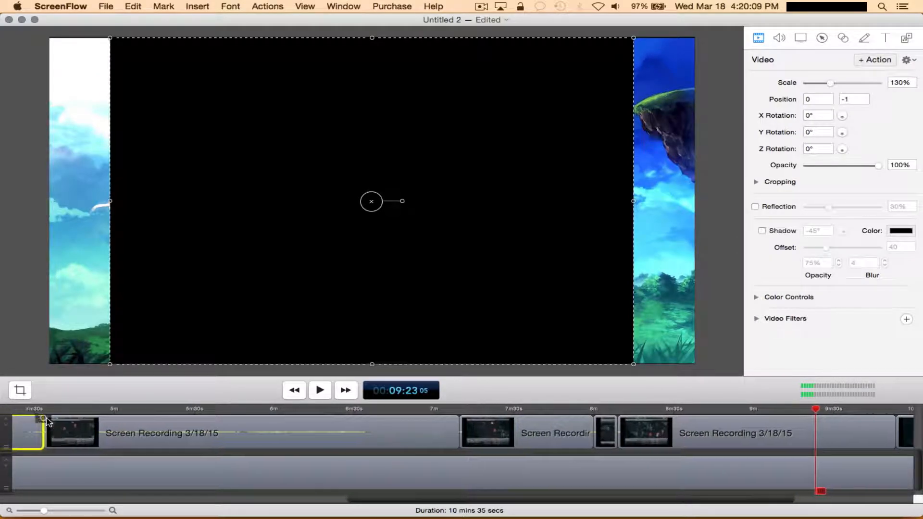
scroll(48, 423, "right", 5)
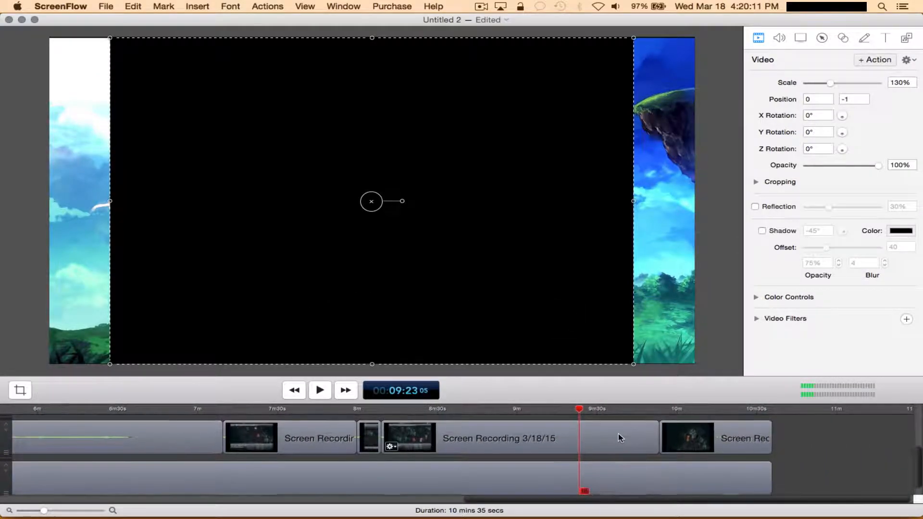
scroll(618, 437, "up", 3)
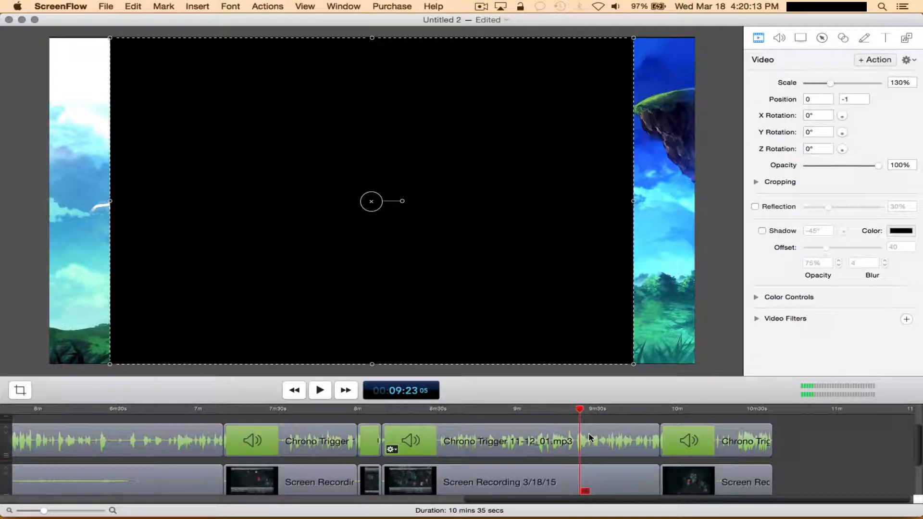
left_click(736, 409)
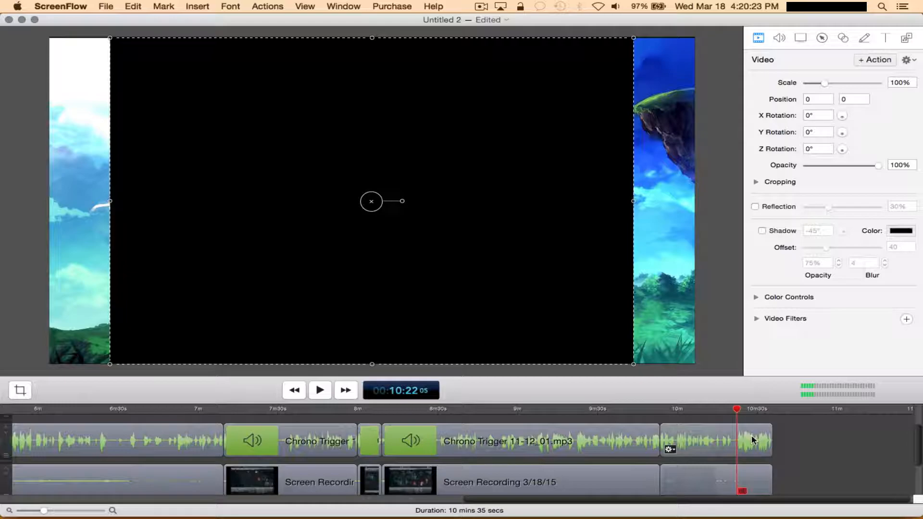
left_click(753, 439)
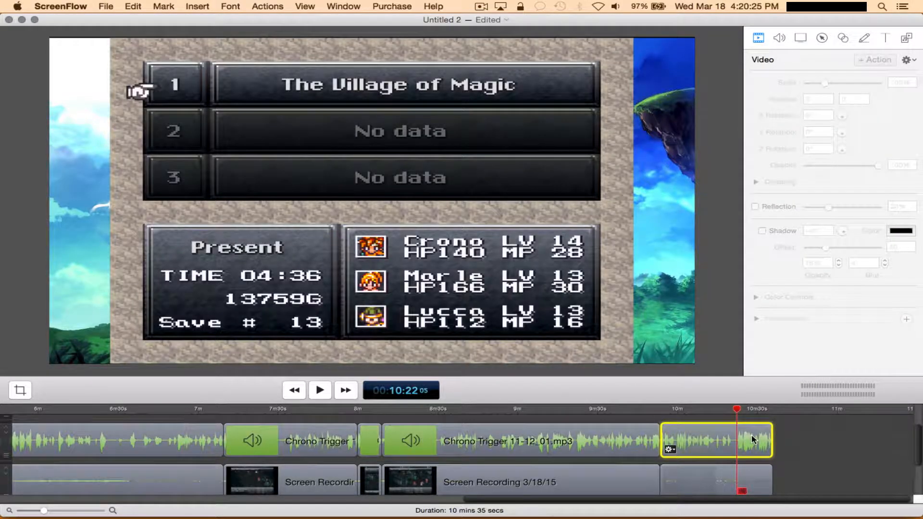
right_click(753, 440)
left_click(705, 420)
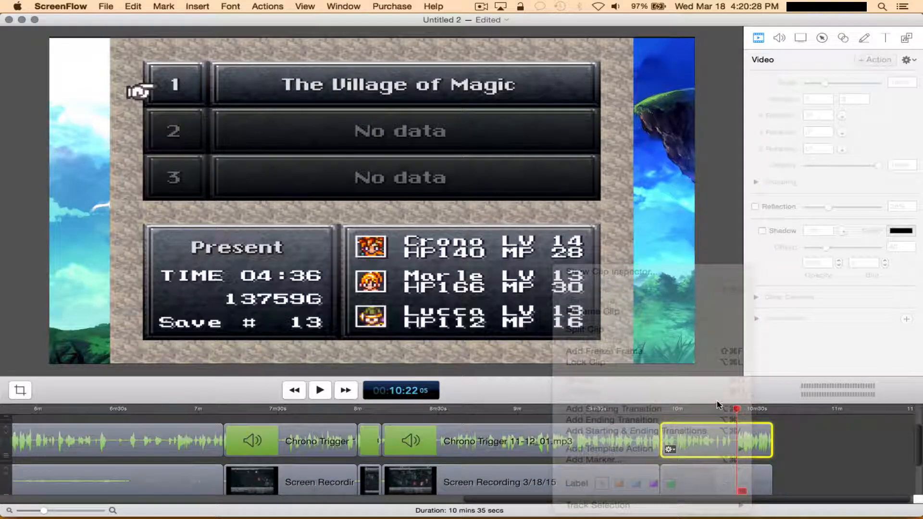
scroll(799, 429, "down", 3)
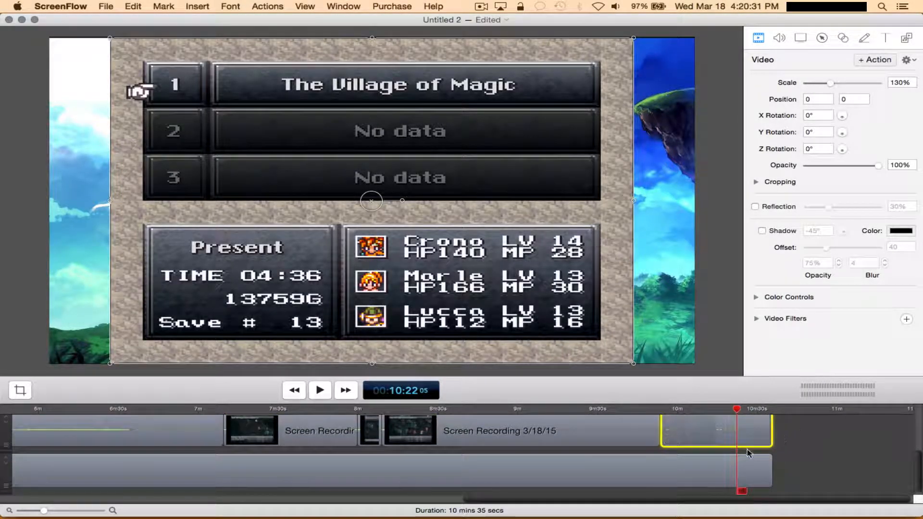
right_click(711, 468)
left_click(763, 419)
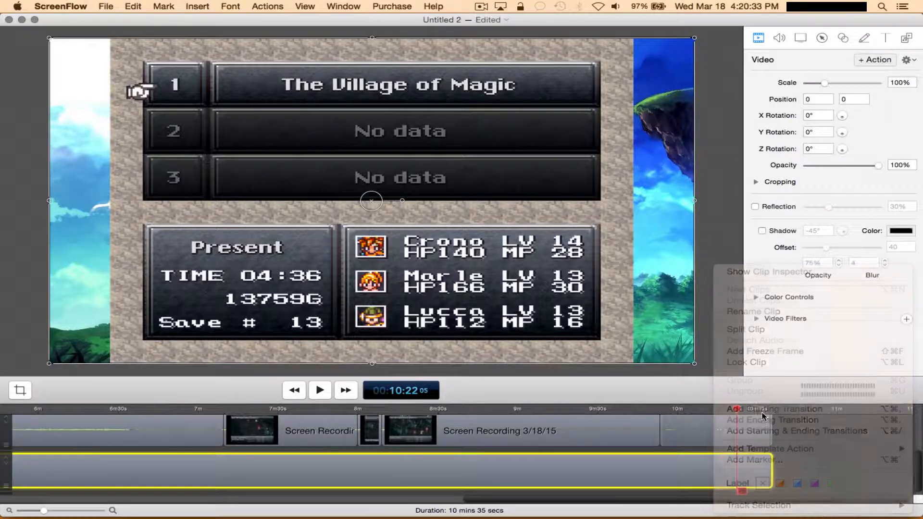
Play back the closing seconds of the video from about 10:29 to check the ending transitions
left_click(763, 408)
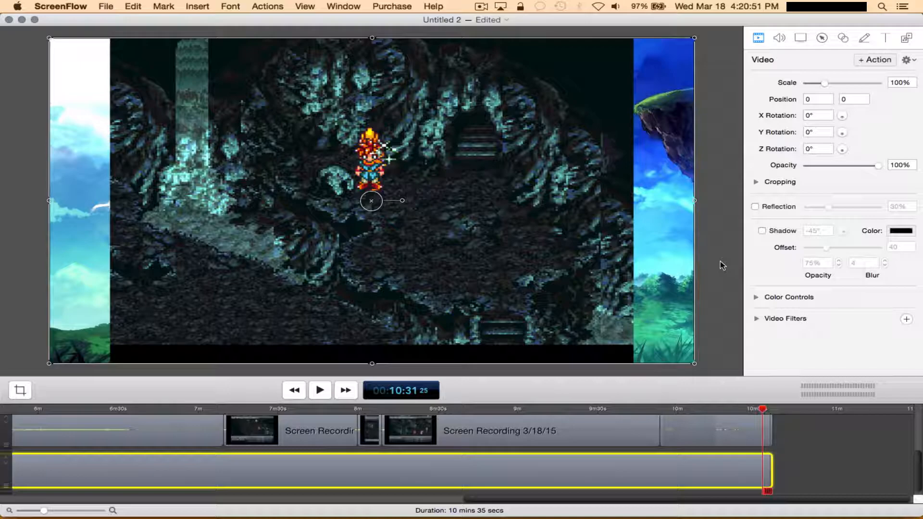
key("End")
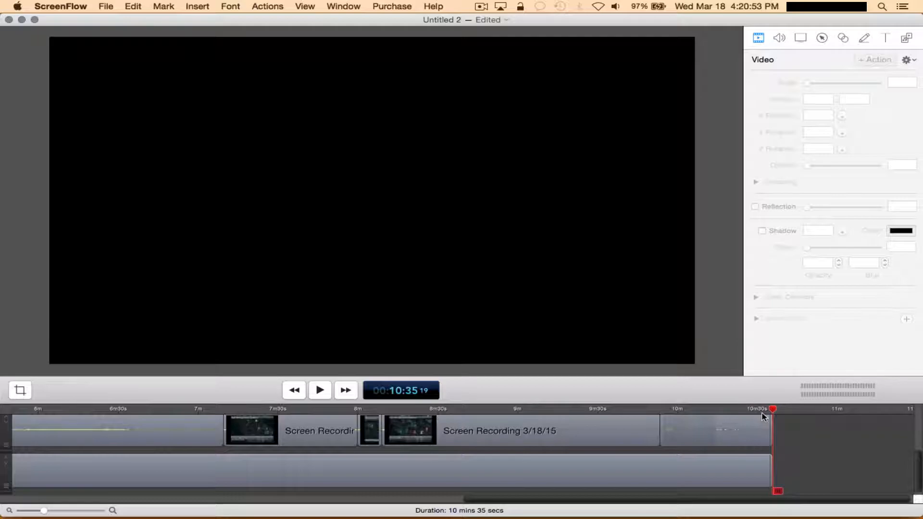
left_click(756, 409)
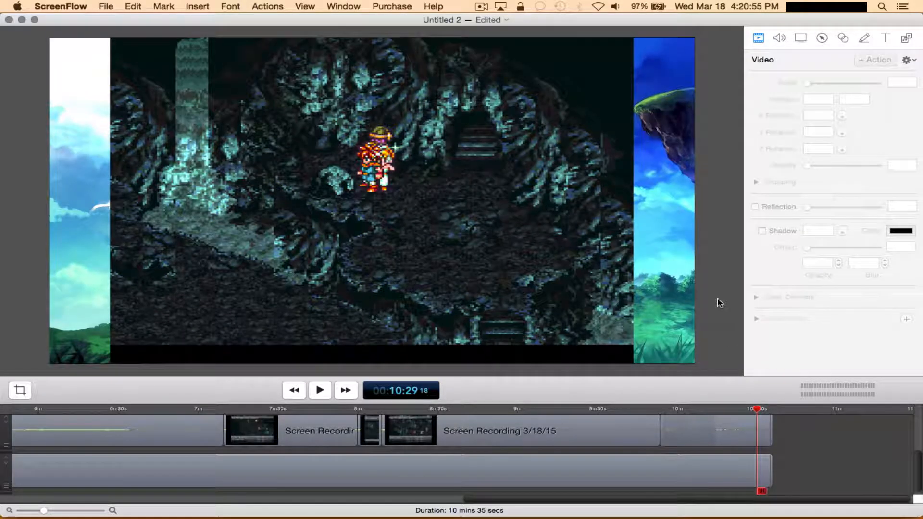
key("space")
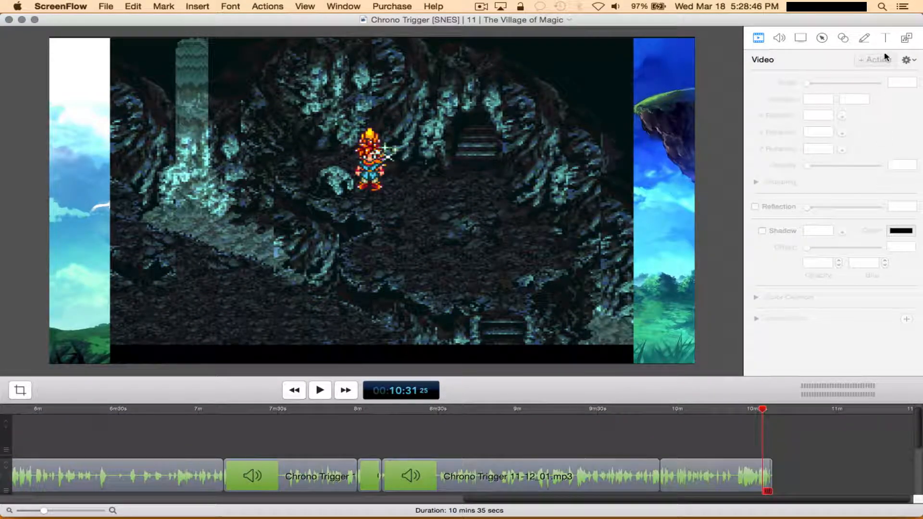
Import ChronoTriggerEndslate.jpg into the media library from the Let's Play Misc. folder's Playlist Art > SNES > Chrono Trigger subfolder
left_click(906, 37)
left_click(785, 366)
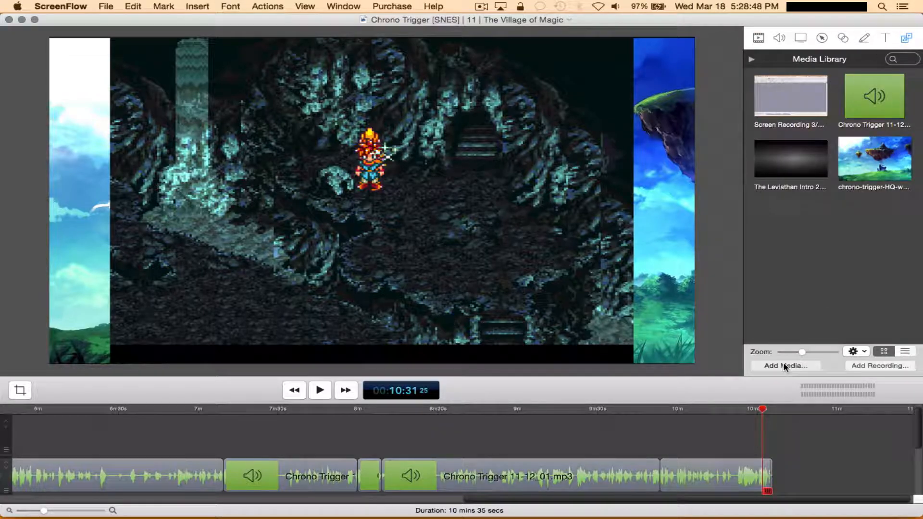
scroll(432, 169, "left", 5)
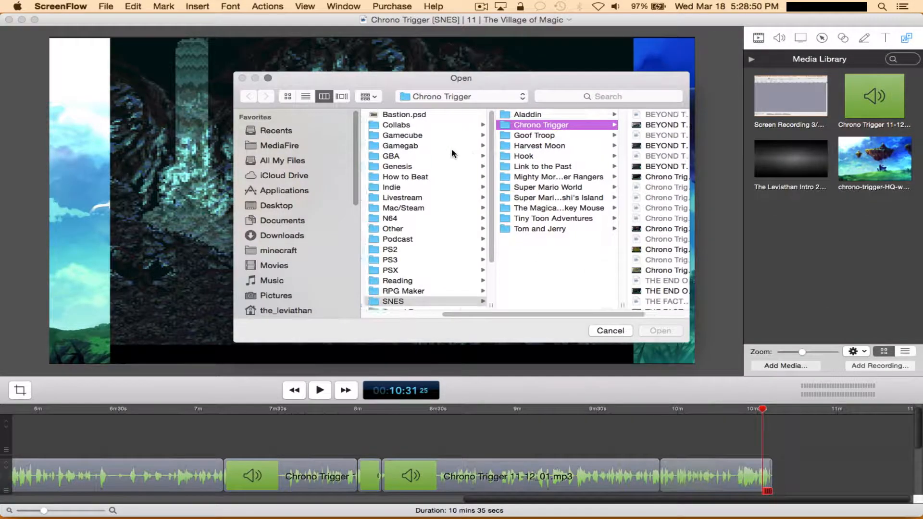
left_click(431, 177)
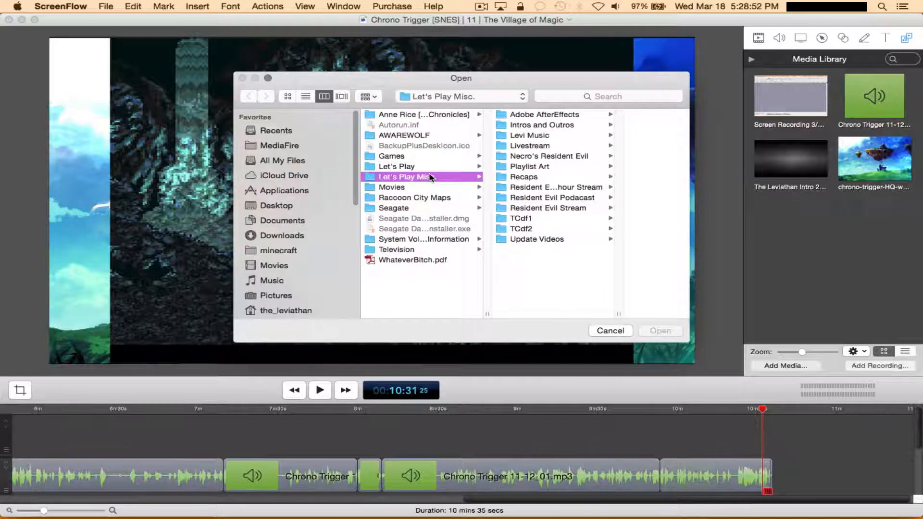
left_click(528, 166)
scroll(619, 262, "down", 5)
scroll(612, 269, "down", 3)
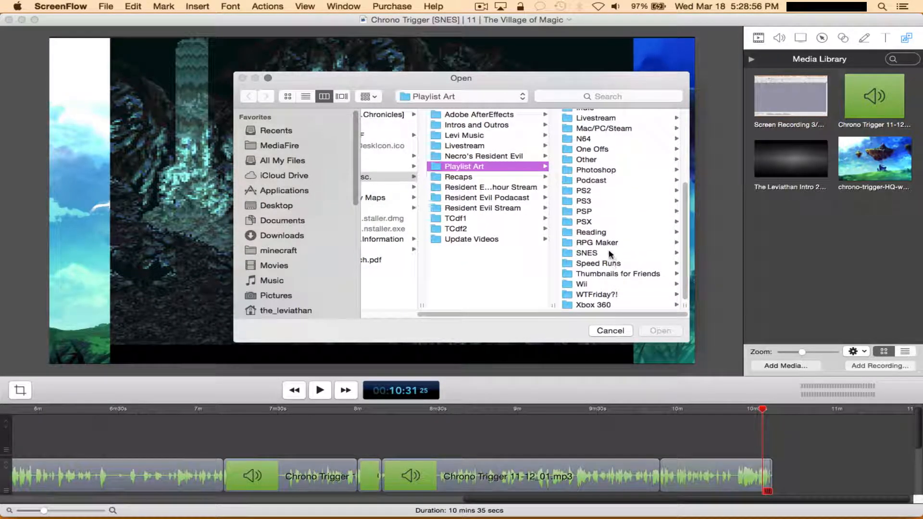
left_click(610, 253)
left_click(599, 137)
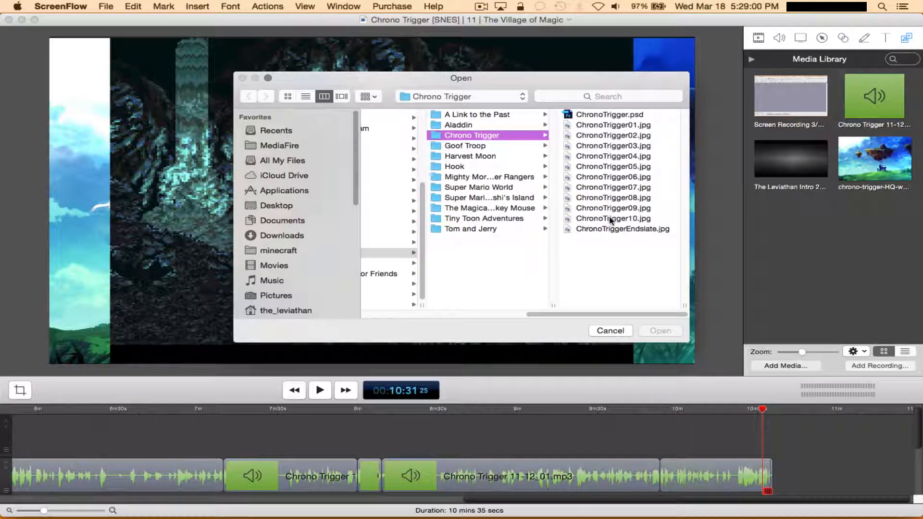
left_click(612, 230)
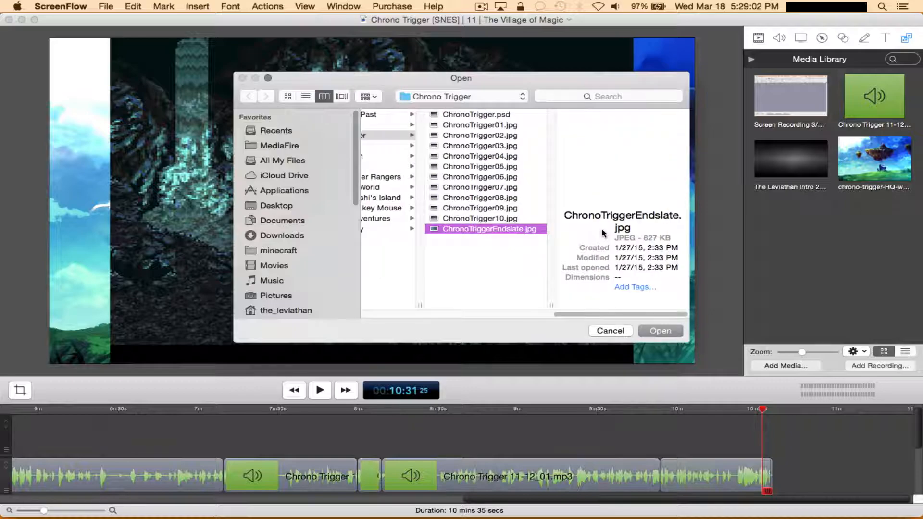
double_click(515, 230)
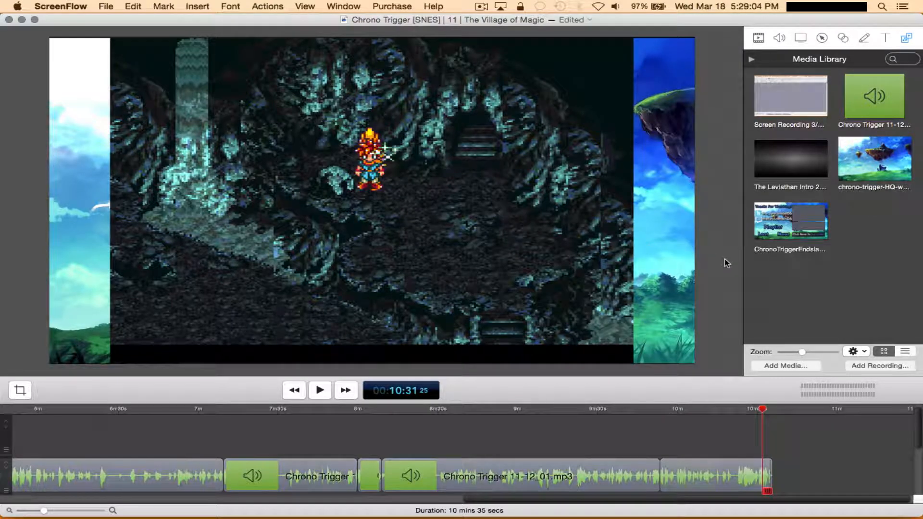
Place the playhead at the end of the last clips, about 10:35, and insert the endslate image there
left_click_drag(762, 410, 772, 410)
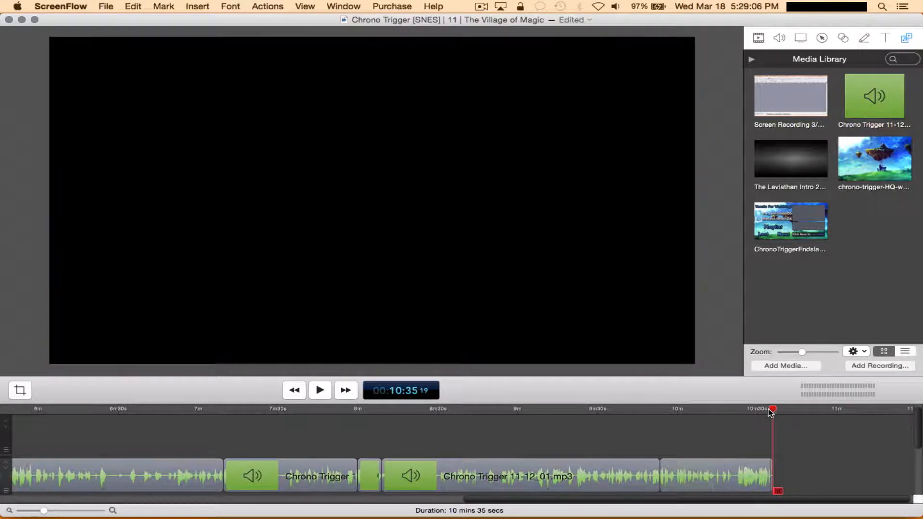
double_click(811, 235)
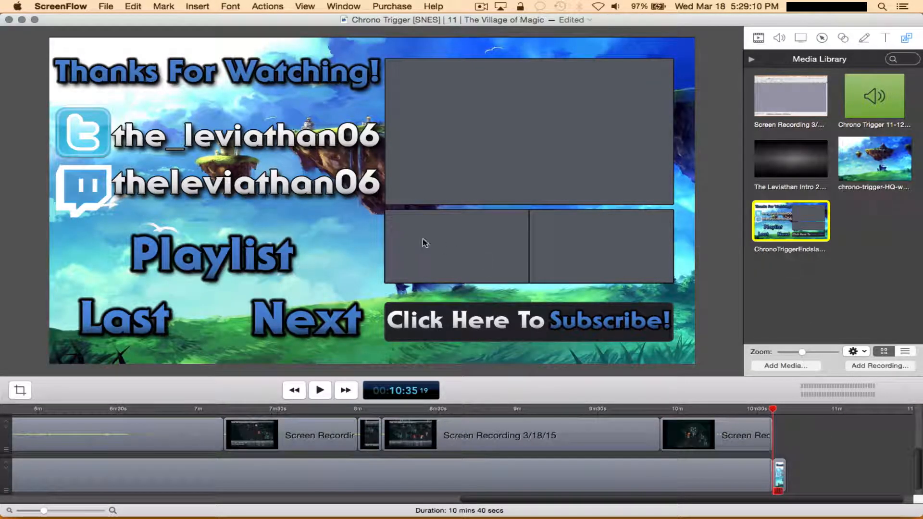
Set the duration of the endslate image clip at the end of the timeline to 20 seconds
double_click(780, 469)
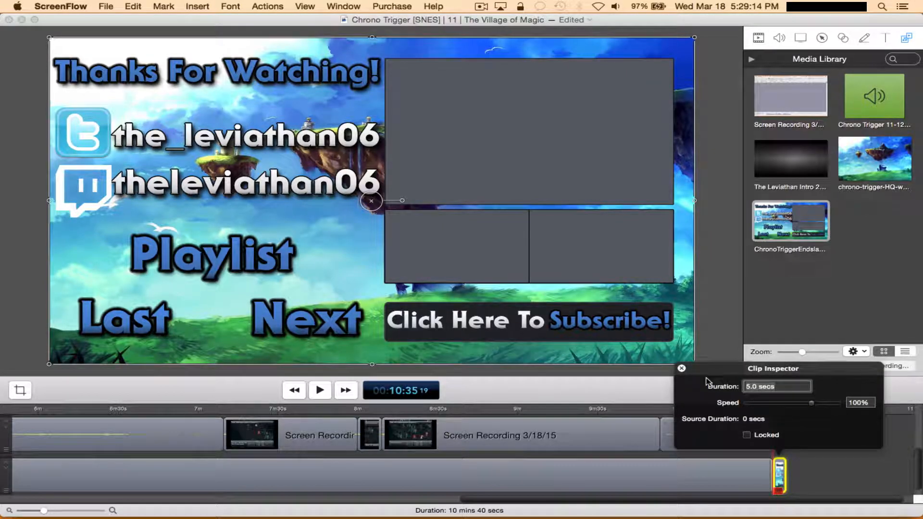
type("20")
key("Return")
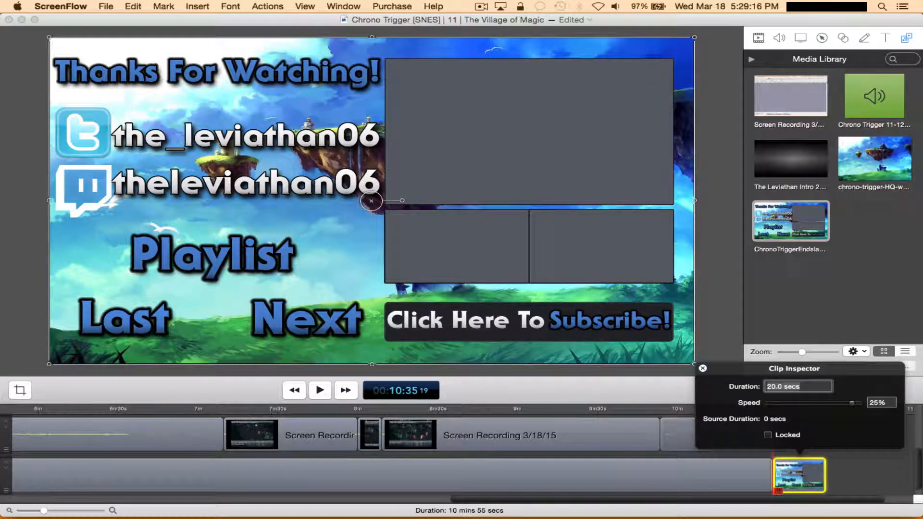
Add a starting transition to the endslate clip and play back its opening
left_click(800, 476)
right_click(800, 476)
left_click(757, 434)
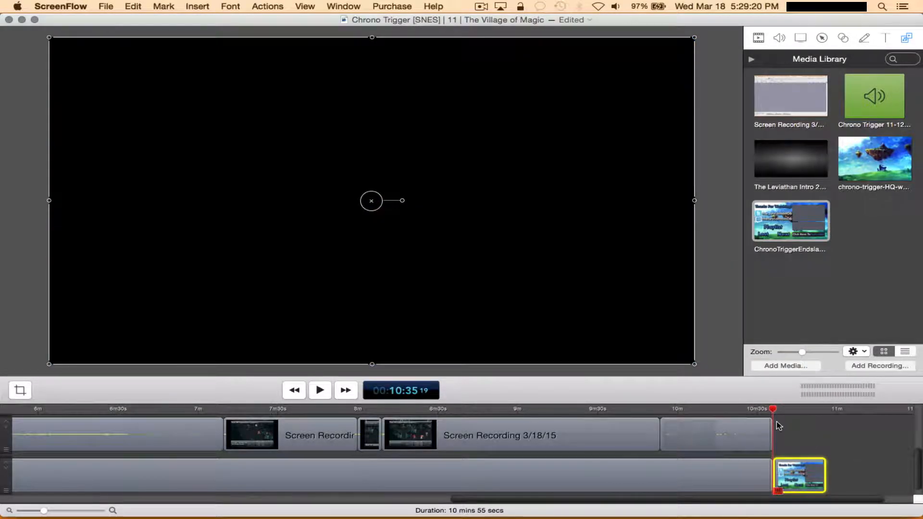
key("space")
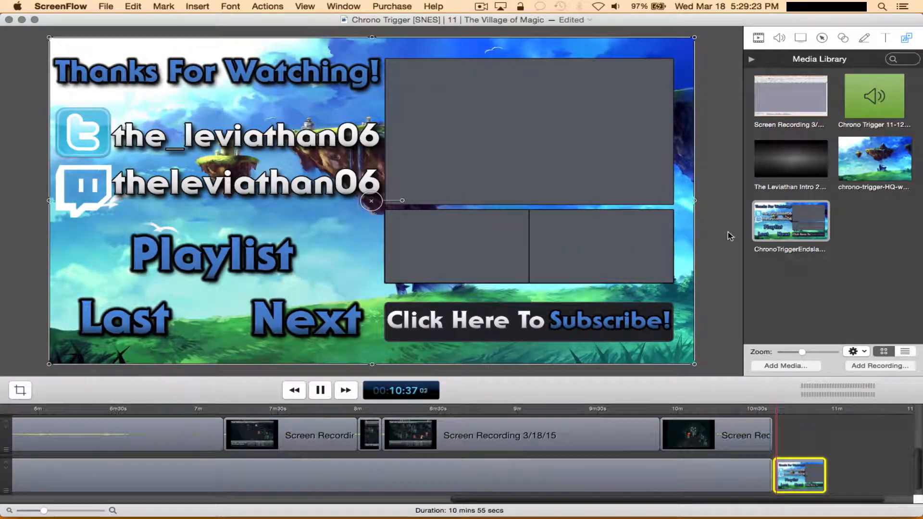
left_click(723, 237)
left_click(797, 409)
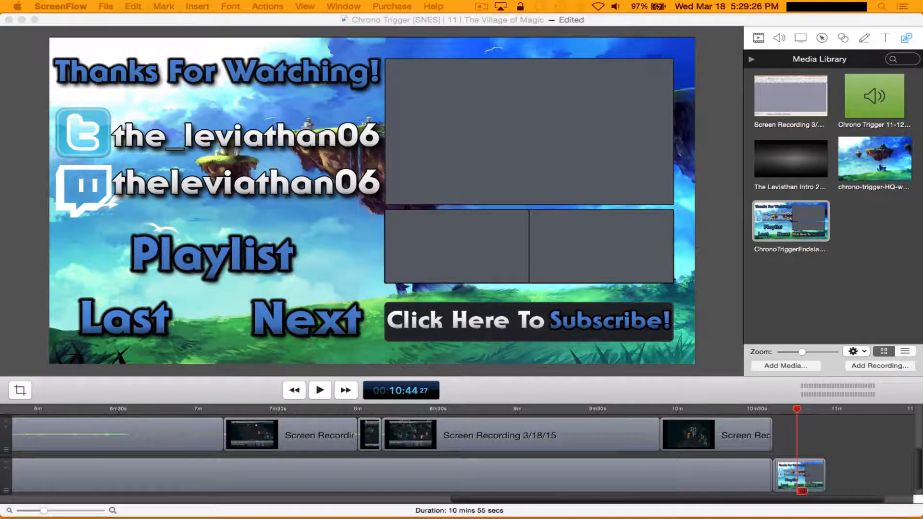
Import the Resident Evil HD Remaster "Into the Forest" mp4 from the Let's Play PS3 Jill folder into the media library
left_click(717, 231)
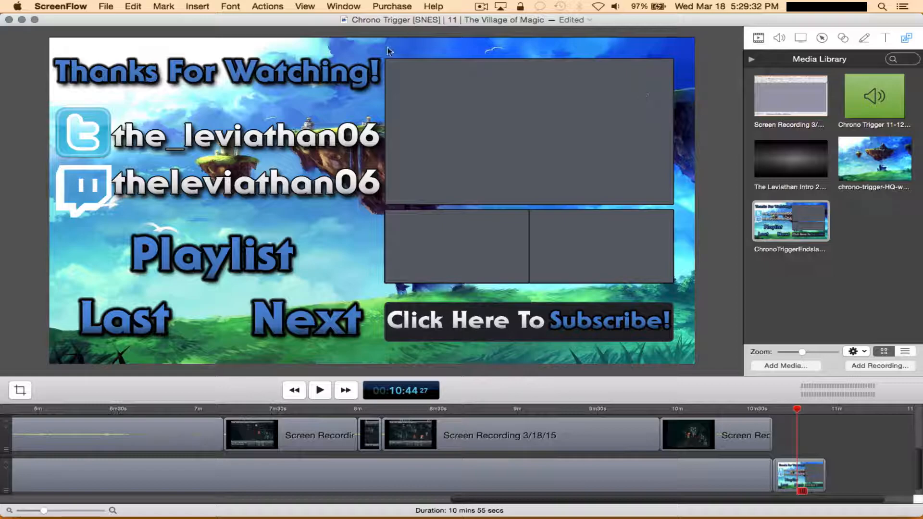
left_click(105, 6)
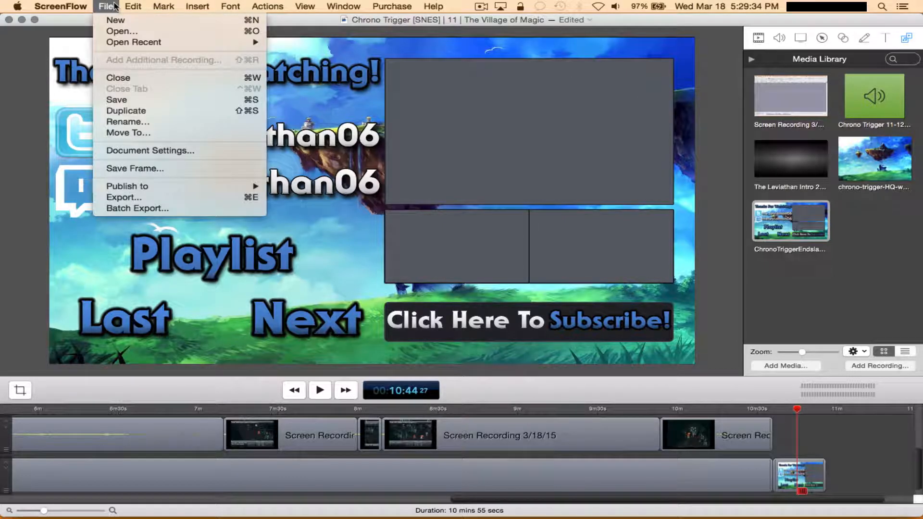
mouse_move(179, 46)
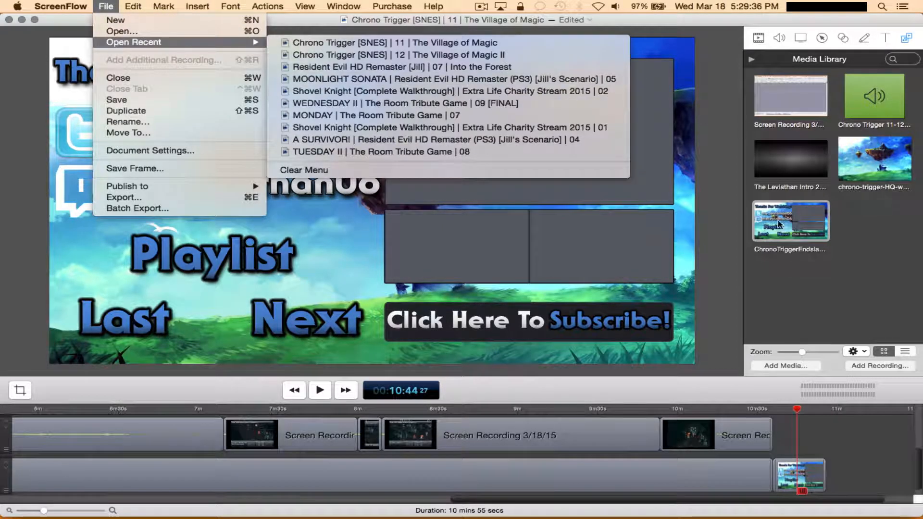
left_click(795, 362)
left_click(795, 364)
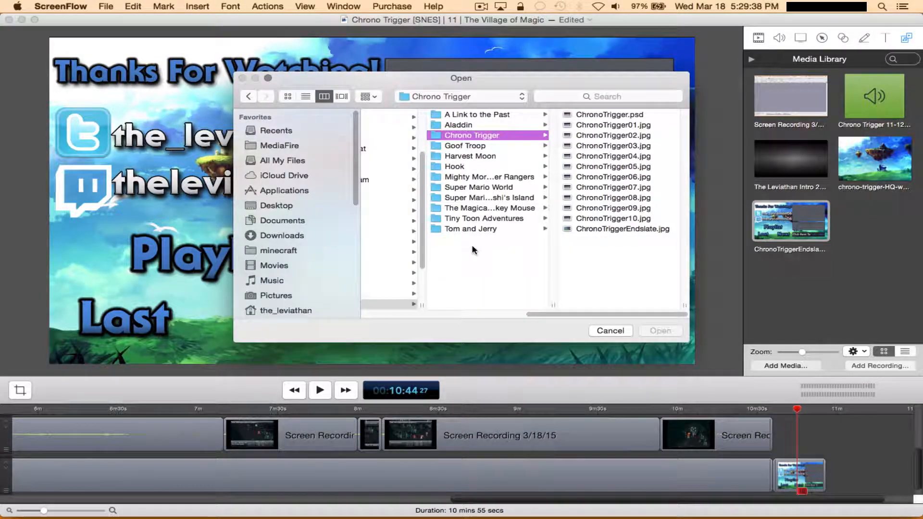
scroll(449, 158, "left", 7)
left_click(424, 167)
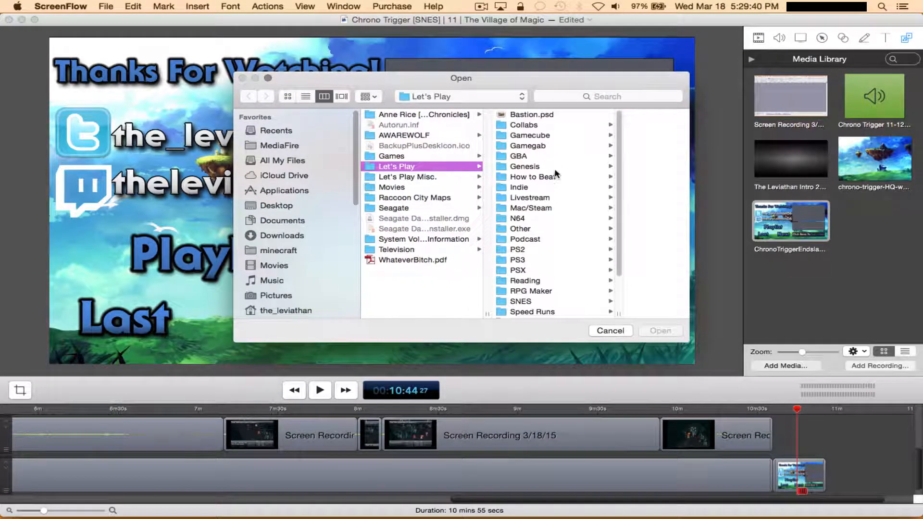
left_click(573, 258)
left_click(606, 115)
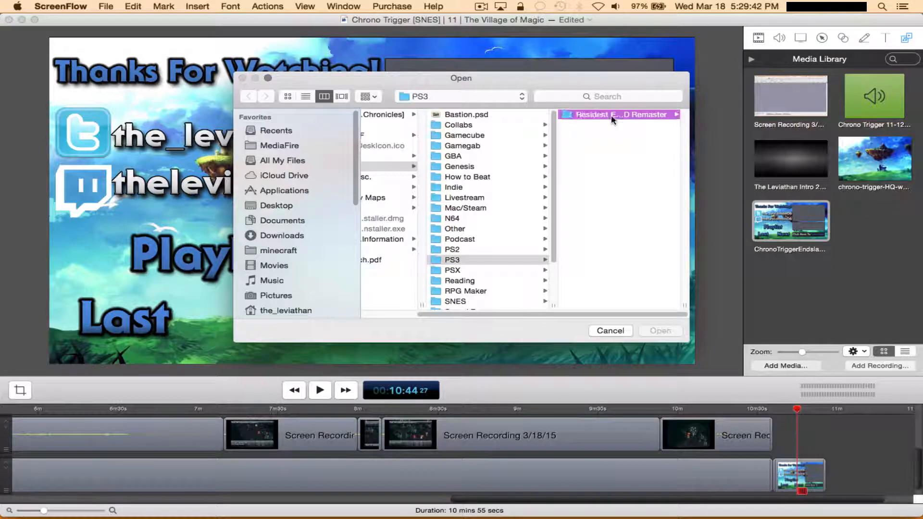
left_click(606, 114)
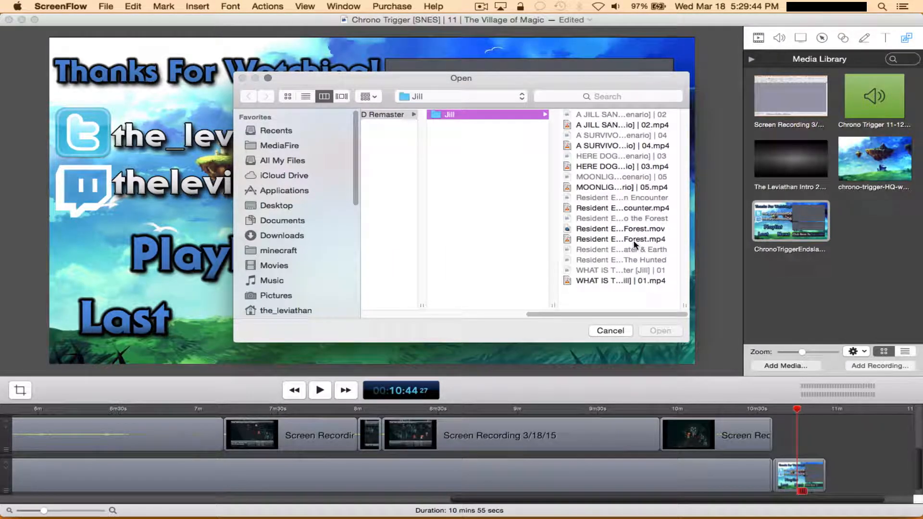
left_click(634, 239)
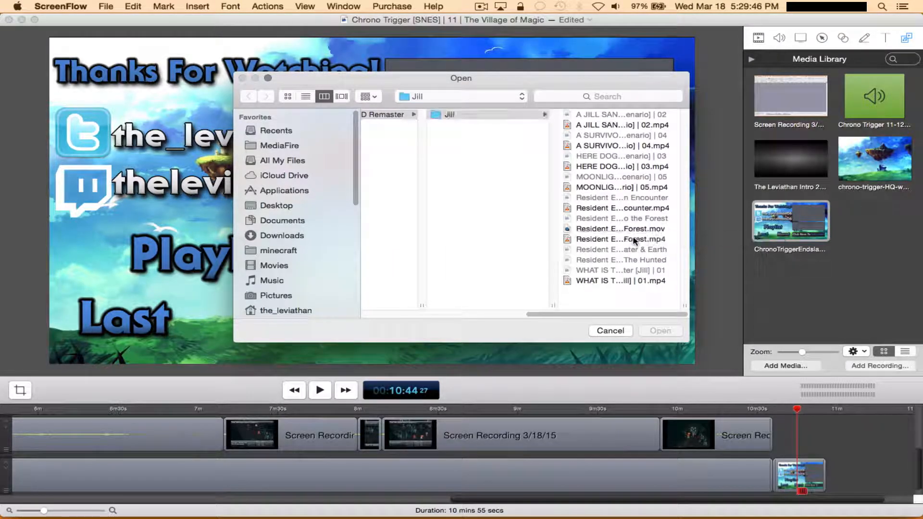
left_click(663, 330)
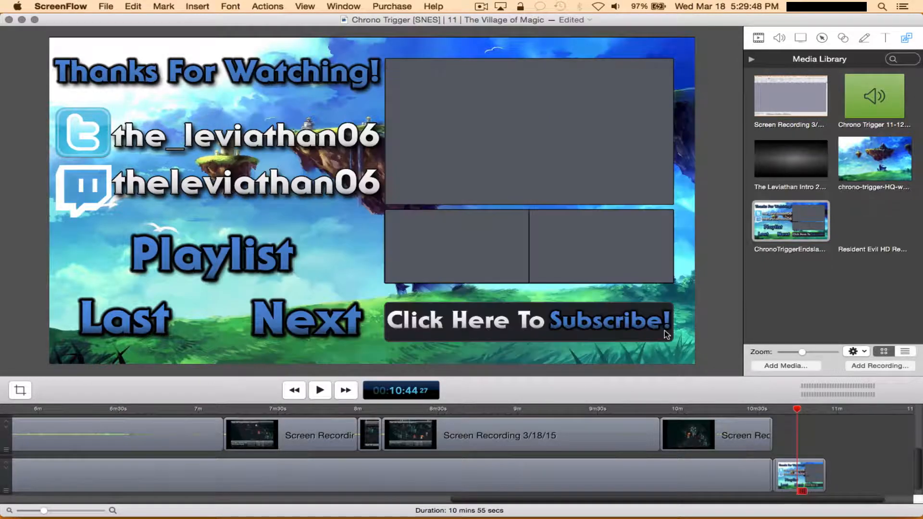
Place the imported Resident Evil video on the timeline directly after the endslate clip
left_click_drag(798, 409, 844, 408)
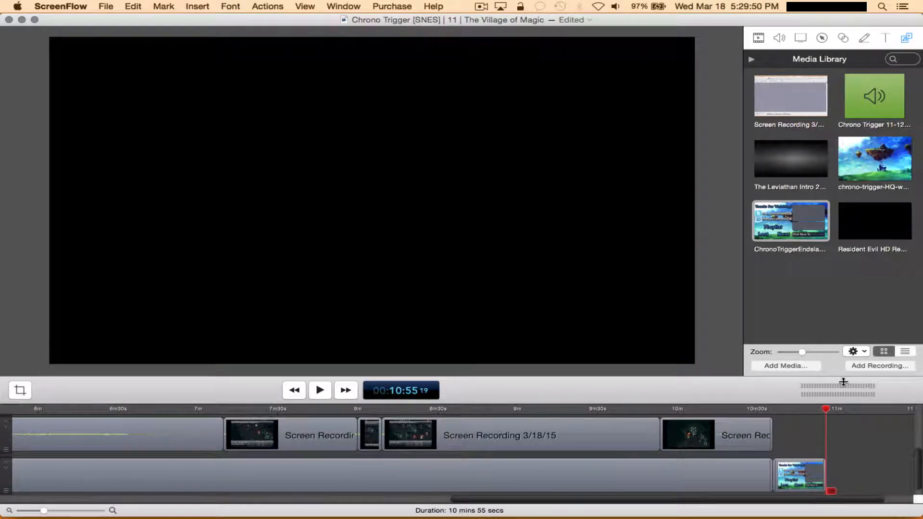
double_click(872, 234)
scroll(346, 435, "left", 4)
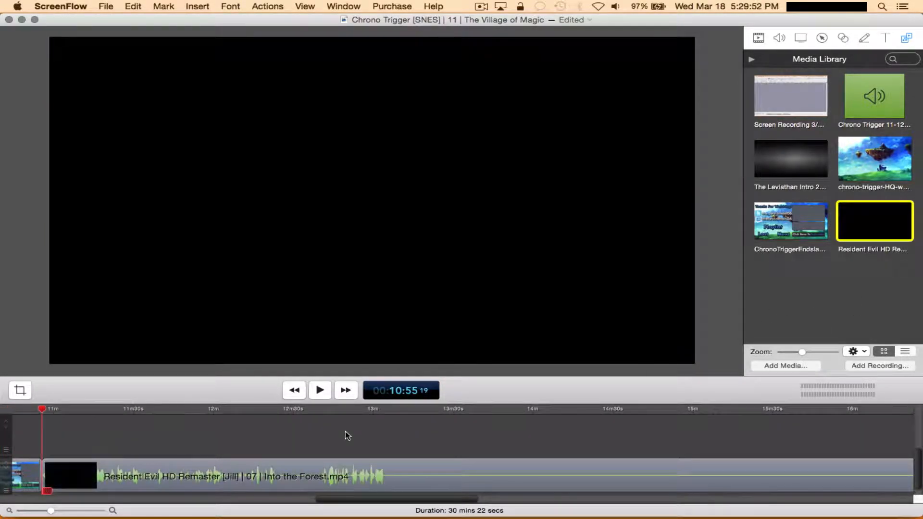
scroll(301, 440, "left", 5)
scroll(336, 443, "right", 6)
Reduce the Resident Evil clip's audio volume to 0
left_click(380, 473)
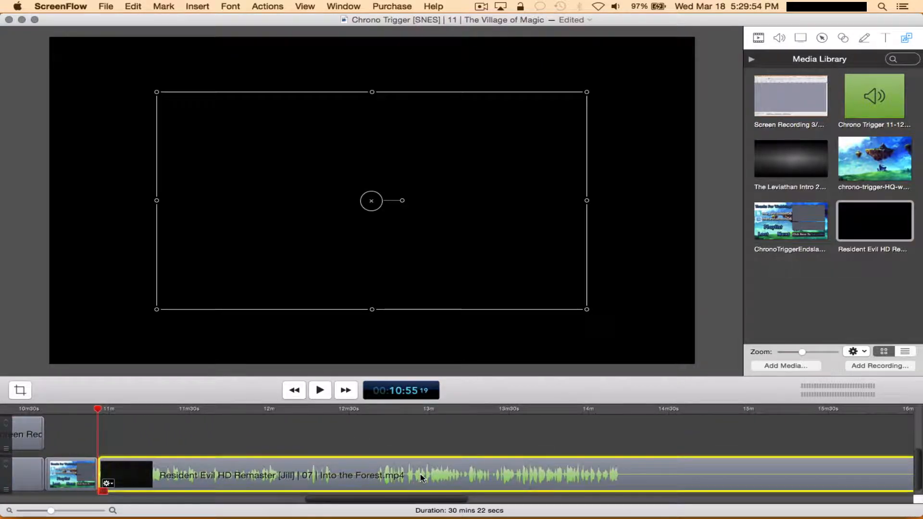
left_click(778, 37)
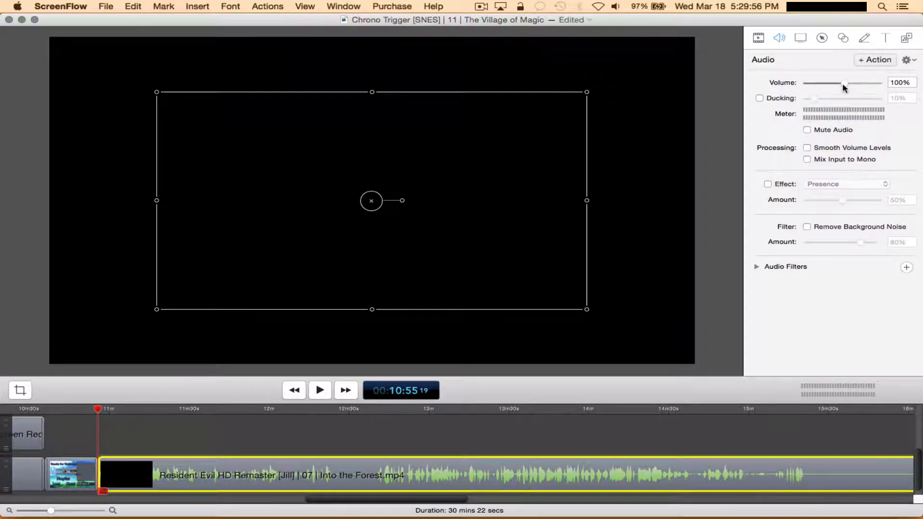
left_click_drag(842, 83, 667, 242)
Scrub through the Resident Evil clip to examine the footage for a suitable gameplay section to show in the endslate
left_click(465, 409)
scroll(465, 408, "right", 3)
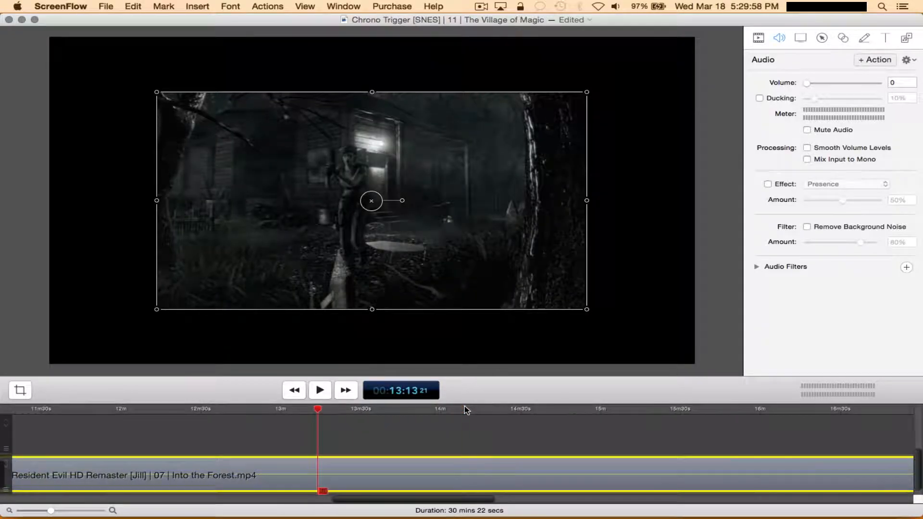
left_click(465, 408)
scroll(464, 408, "right", 5)
left_click(465, 409)
scroll(465, 408, "right", 4)
left_click(464, 409)
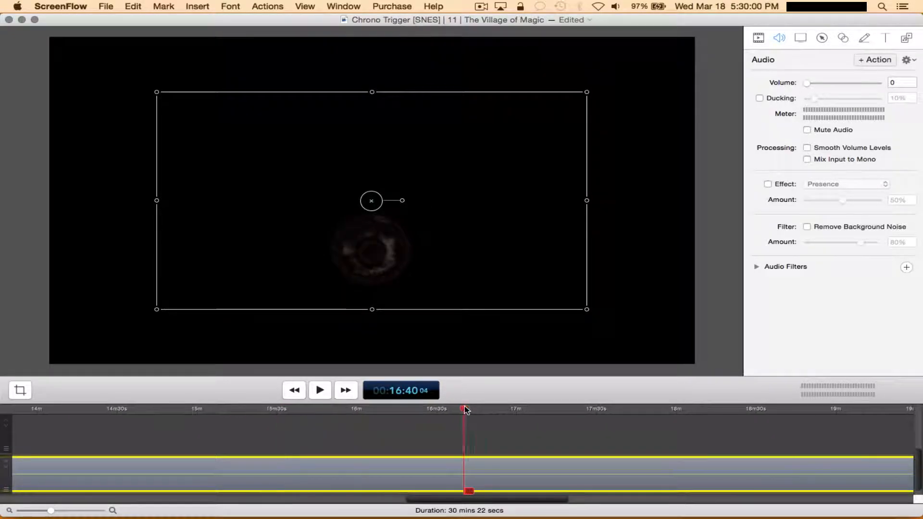
scroll(465, 409, "right", 4)
left_click(465, 408)
scroll(464, 407, "left", 9)
scroll(464, 408, "left", 5)
left_click(455, 409)
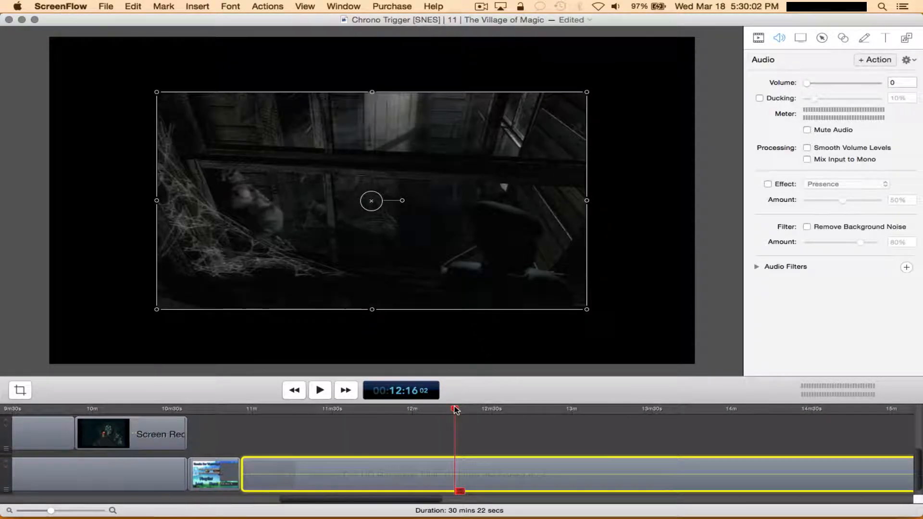
scroll(455, 408, "right", 2)
left_click(455, 408)
scroll(455, 408, "right", 2)
left_click(455, 408)
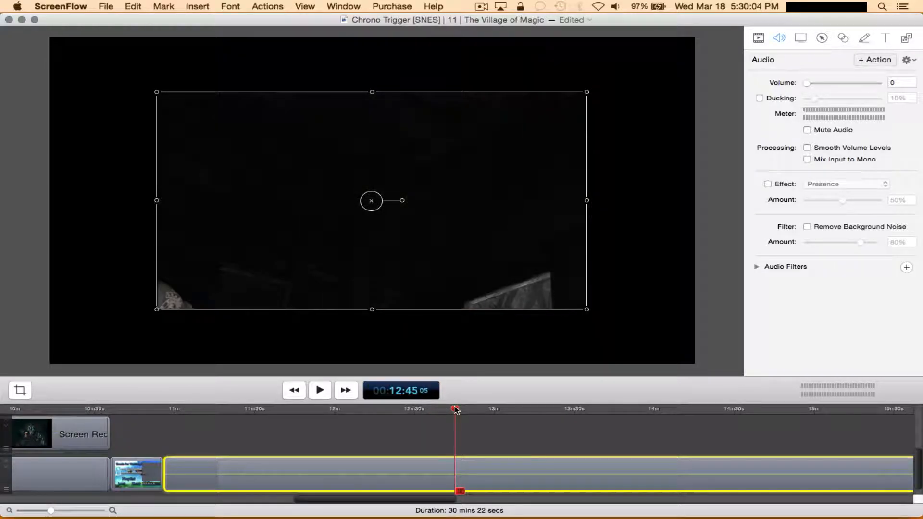
scroll(455, 409, "right", 3)
left_click(455, 409)
scroll(455, 409, "right", 2)
left_click(455, 409)
scroll(455, 408, "right", 2)
left_click(455, 409)
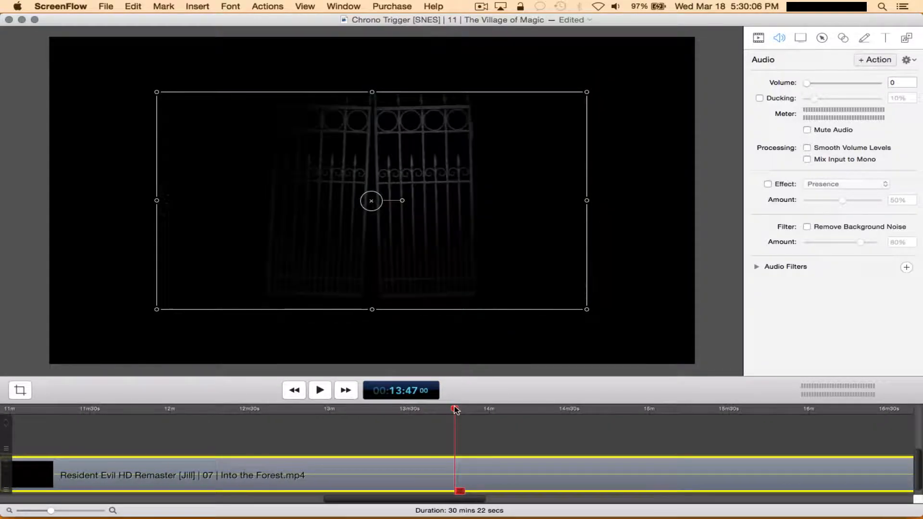
scroll(455, 409, "right", 2)
left_click(455, 408)
scroll(455, 408, "right", 2)
left_click(455, 408)
scroll(455, 408, "right", 2)
left_click(455, 408)
scroll(455, 408, "right", 2)
left_click(455, 408)
scroll(455, 408, "right", 2)
left_click(455, 408)
scroll(456, 408, "right", 2)
left_click(456, 408)
scroll(455, 408, "right", 2)
left_click(456, 409)
scroll(455, 409, "right", 2)
left_click(456, 409)
scroll(456, 408, "right", 2)
left_click(456, 408)
scroll(455, 408, "right", 2)
left_click(455, 408)
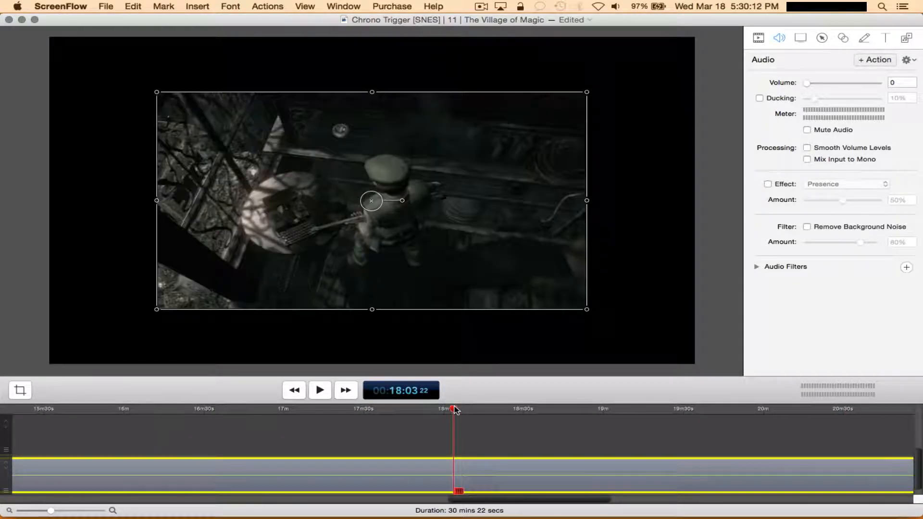
left_click(468, 411)
scroll(468, 410, "right", 2)
left_click(468, 410)
scroll(468, 410, "right", 2)
left_click(468, 410)
scroll(468, 410, "right", 2)
left_click(468, 410)
scroll(468, 411, "right", 2)
left_click(468, 410)
scroll(468, 410, "right", 2)
left_click(468, 410)
scroll(468, 410, "left", 1)
left_click(468, 410)
scroll(468, 411, "left", 2)
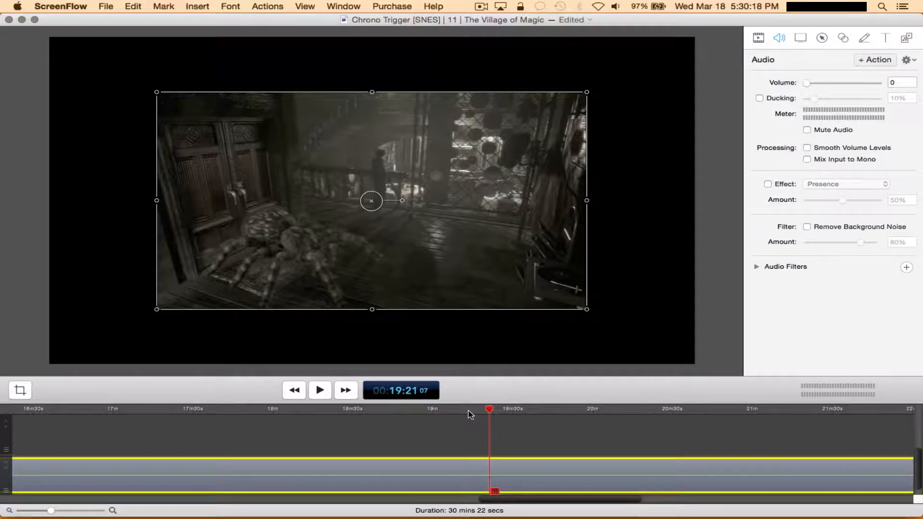
left_click(468, 410)
scroll(468, 410, "left", 1)
left_click(468, 410)
scroll(468, 410, "left", 2)
left_click(468, 410)
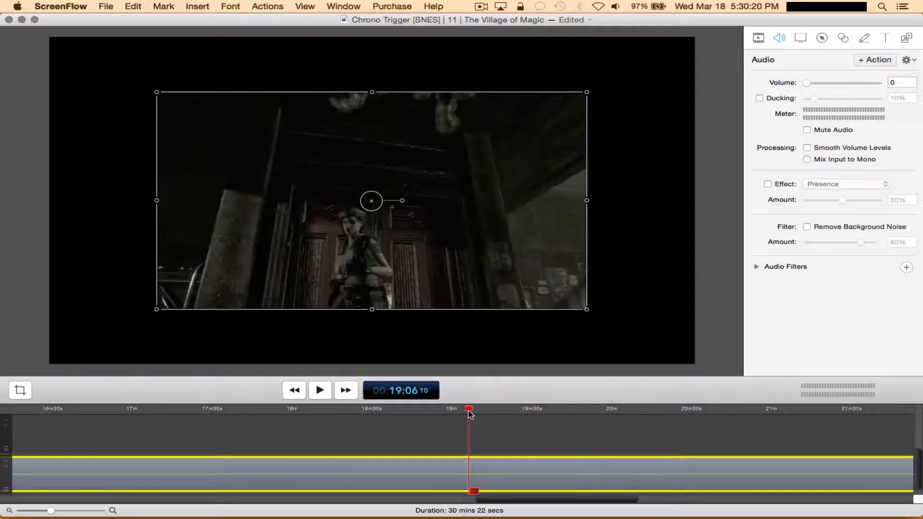
scroll(468, 410, "left", 1)
scroll(468, 411, "left", 1)
Split the Resident Evil clip at about 19:04 and 19:30 and delete the footage before and after that section
left_click(468, 410)
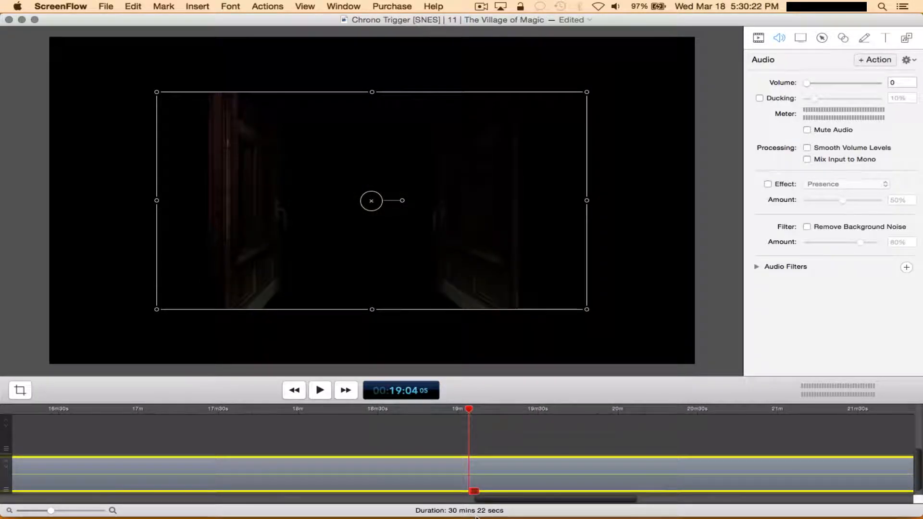
key("t")
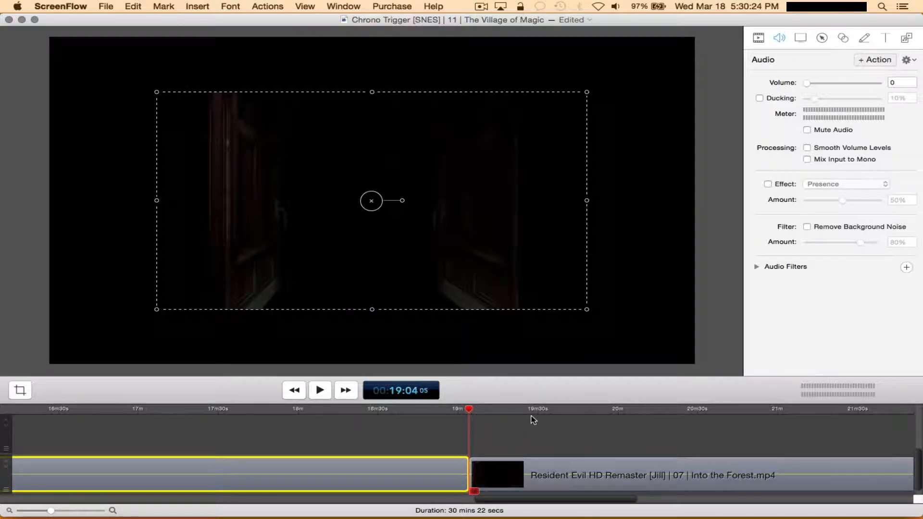
left_click(537, 410)
key("t")
left_click(546, 489)
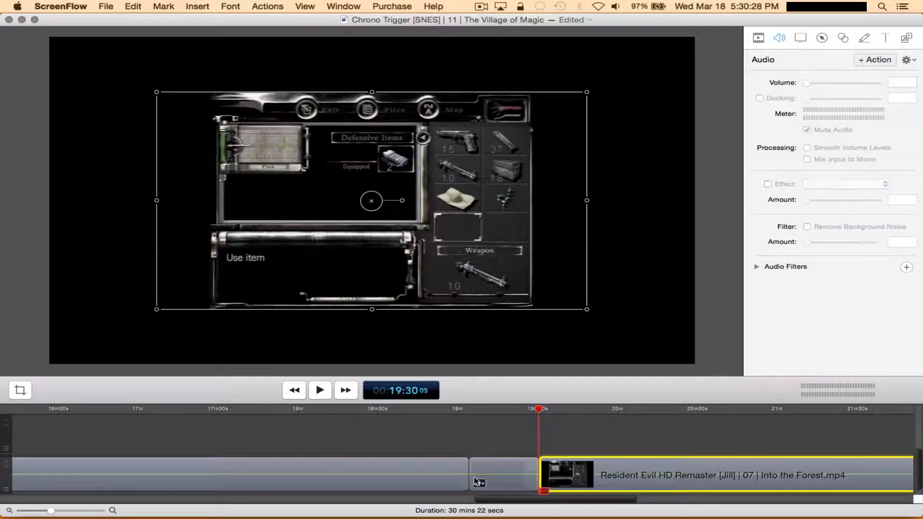
key("Delete")
left_click(427, 476)
key("Delete")
Move the remaining Resident Evil section so it starts with the endslate at about 10:35, on the track above it
left_click_drag(724, 474, 323, 416)
scroll(714, 439, "up", 3)
scroll(714, 440, "down", 3)
left_click_drag(660, 473, 657, 499)
scroll(704, 454, "up", 3)
left_click_drag(729, 437, 715, 466)
left_click_drag(689, 465, 683, 464)
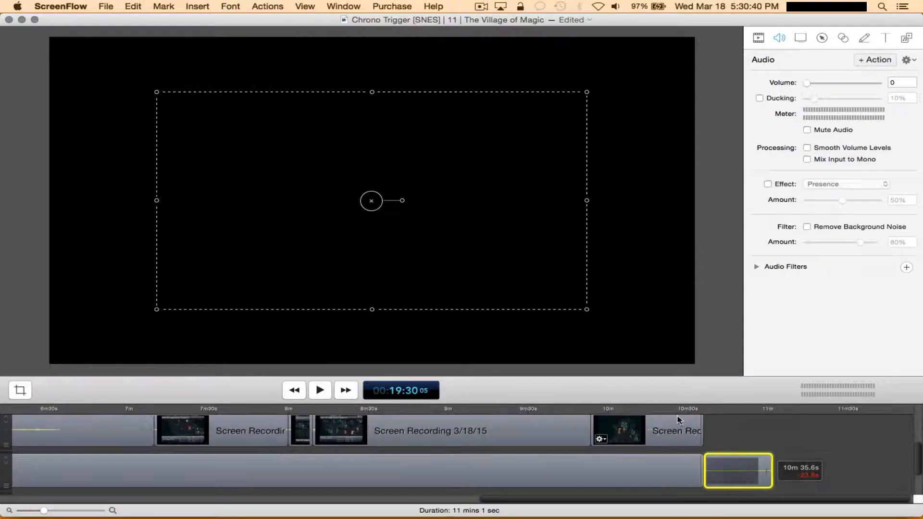
Split the Resident Evil clip at the endslate's end, 10:55, and delete the excess beyond it
left_click_drag(730, 406, 754, 411)
scroll(778, 466, "down", 2)
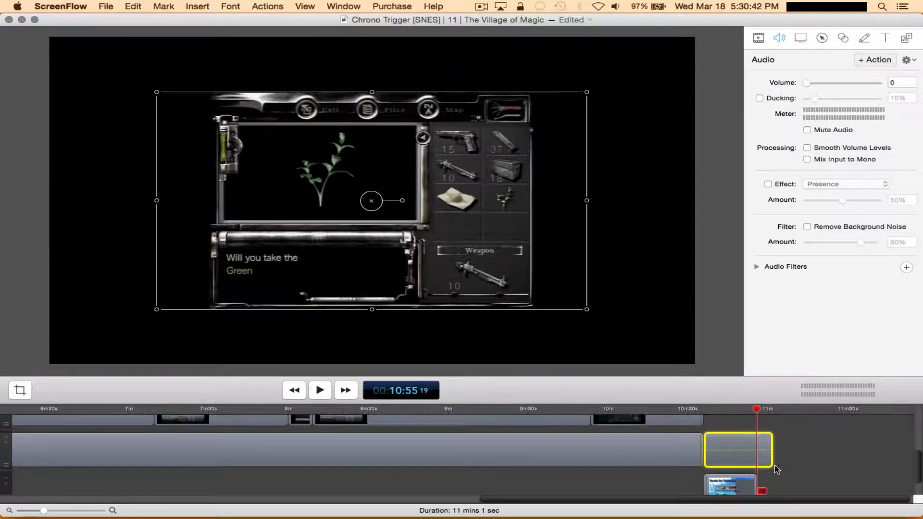
key("t")
left_click(764, 450)
key("Delete")
Add a starting transition to the trimmed Resident Evil clip above the endslate
left_click(733, 440)
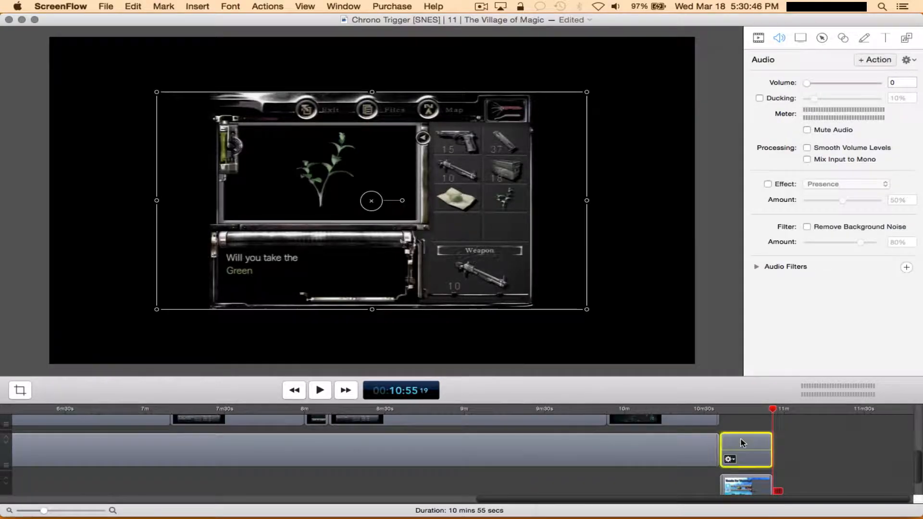
right_click(733, 439)
left_click(721, 429)
Scale down the Resident Evil video on the canvas and position it across the width of the endslate's large upper grey box
left_click(751, 408)
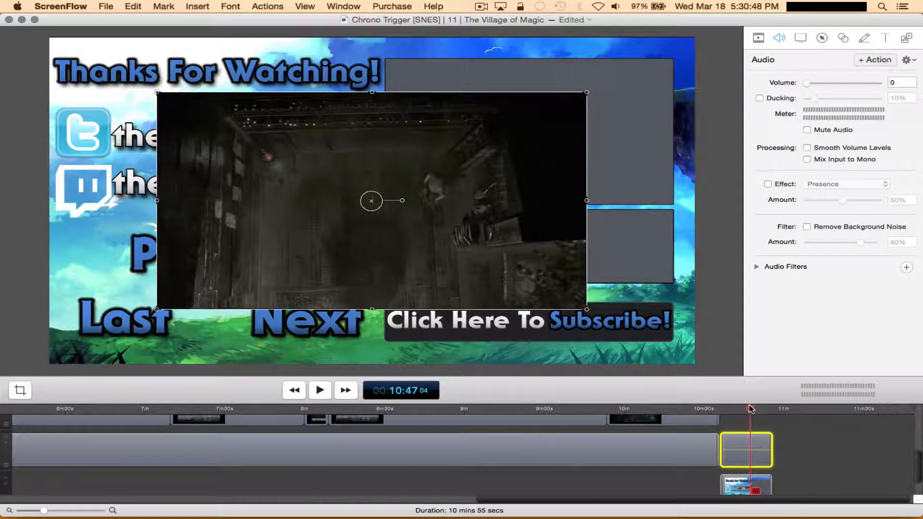
left_click_drag(586, 309, 347, 212)
left_click_drag(317, 139, 673, 141)
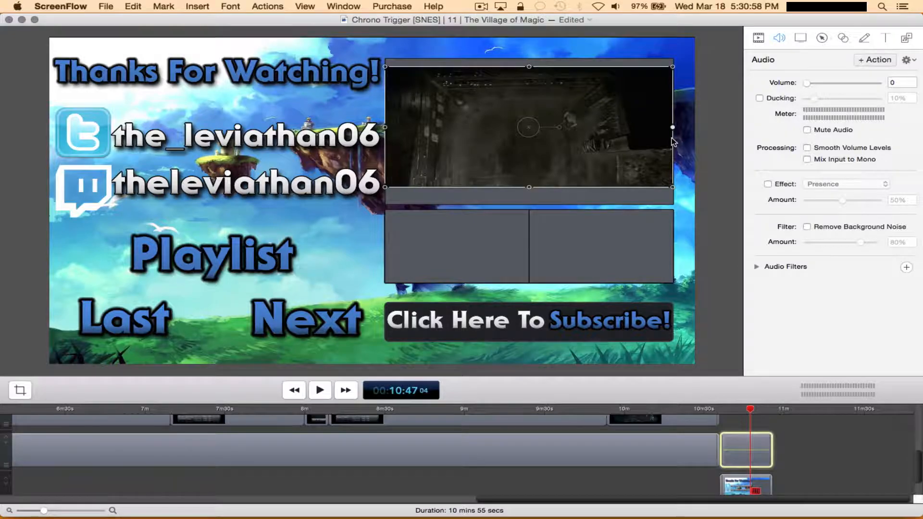
left_click(718, 116)
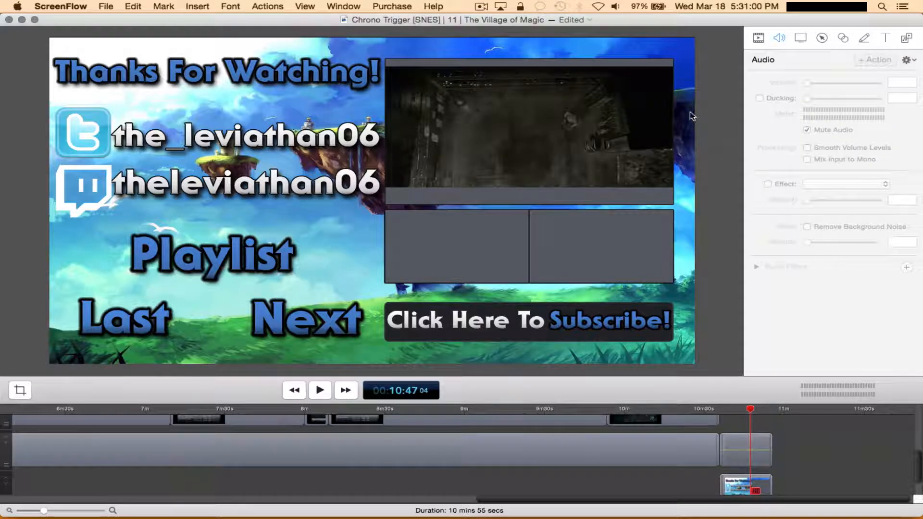
Stretch the upper edge of the Resident Evil video to the top of the endslate's large grey box
left_click(744, 454)
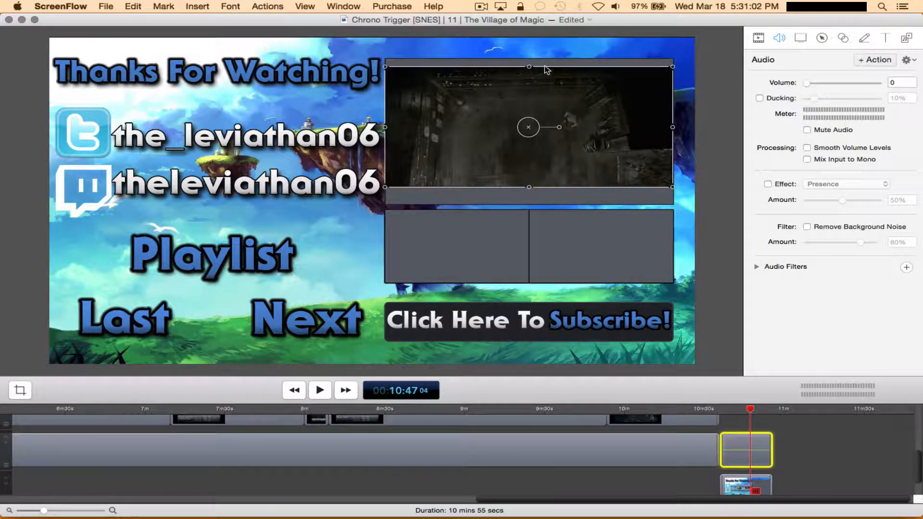
left_click_drag(528, 66, 528, 58)
left_click(713, 87)
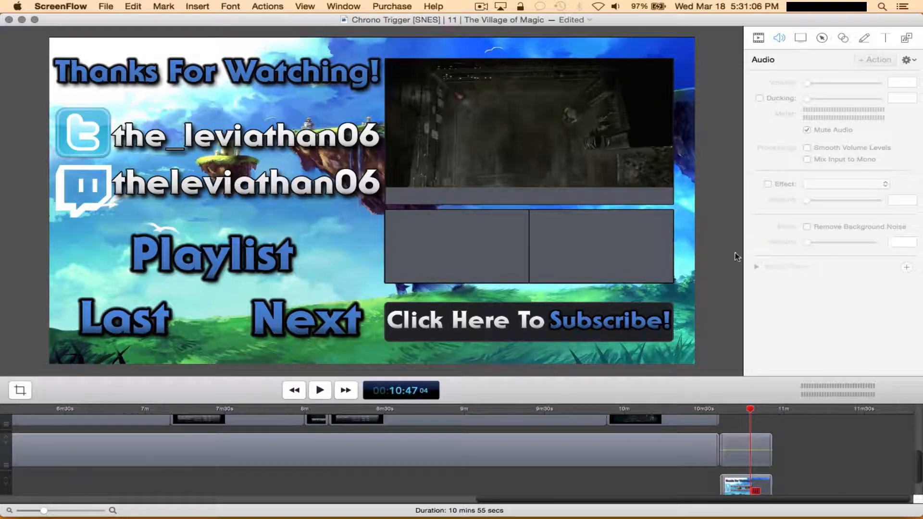
Turn off snapping and stretch the Resident Evil video's lower edge to the bottom of the large grey box
left_click(750, 449)
left_click(269, 6)
mouse_move(304, 4)
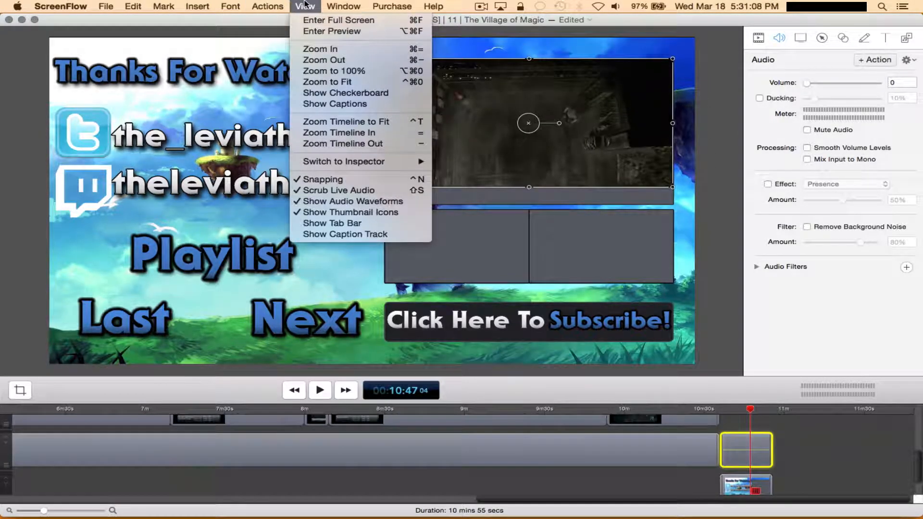
left_click(378, 180)
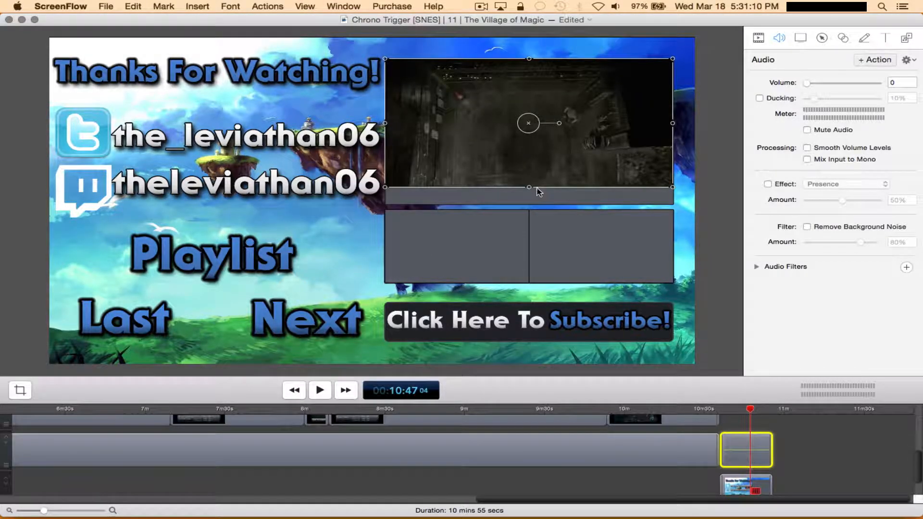
left_click_drag(532, 191, 535, 206)
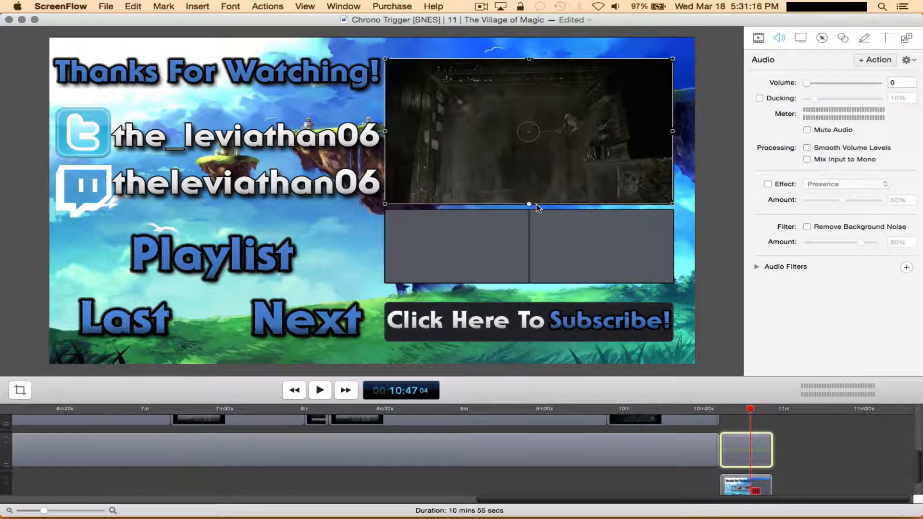
left_click(722, 164)
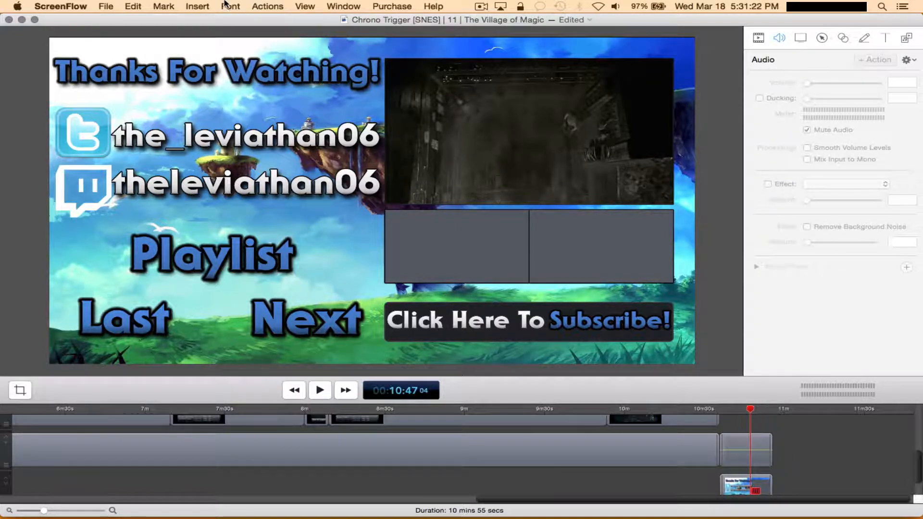
Import the Resident Evil HD Remaster [Jill] | 06 | Yawn Encounter.mp4 video from the Jill folder into the media library
left_click(106, 6)
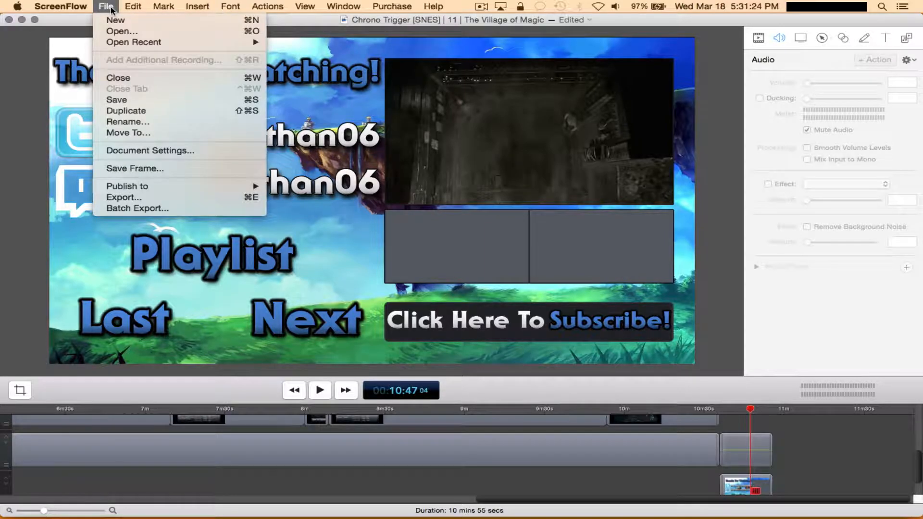
left_click(903, 47)
left_click(905, 38)
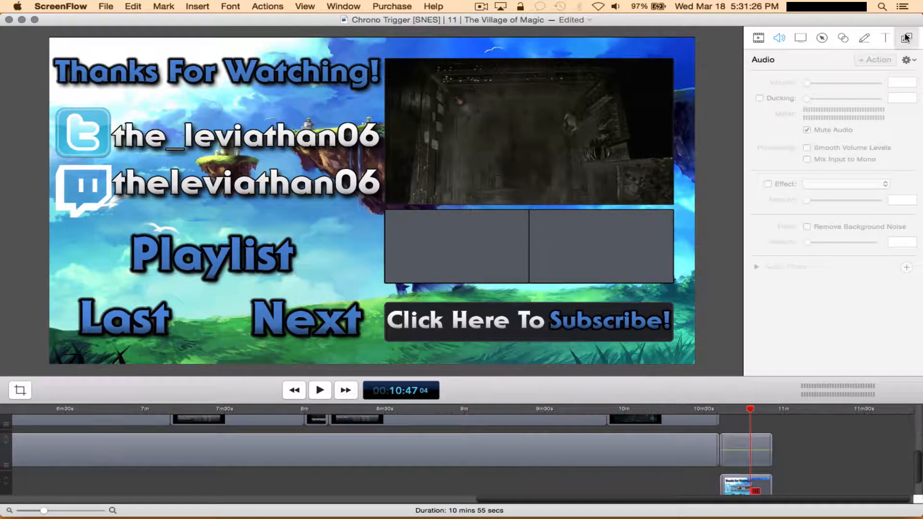
left_click(795, 367)
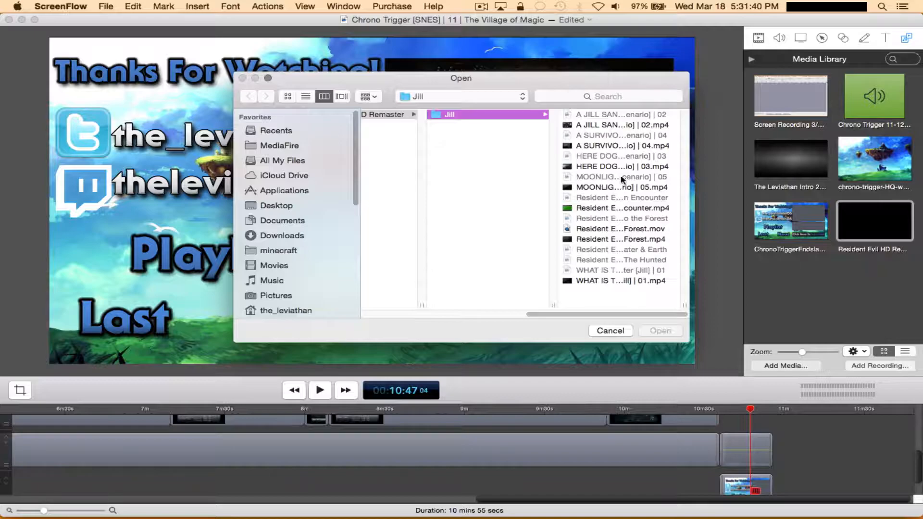
left_click(633, 208)
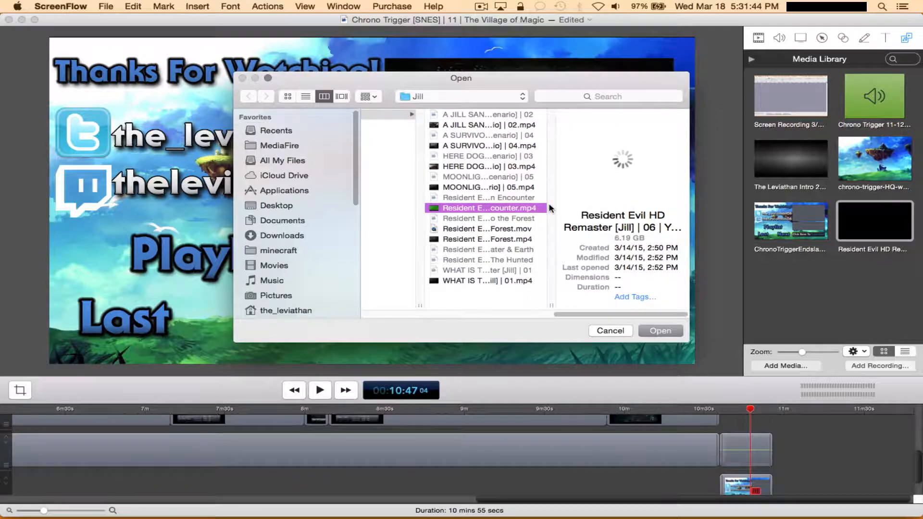
double_click(518, 208)
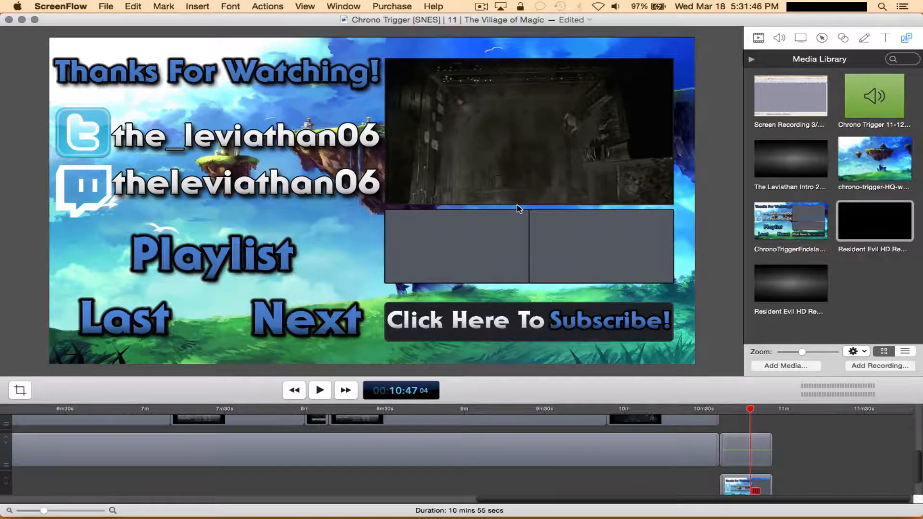
Add the Yawn Encounter video to the project, set its volume to 0 and start it at about 11:30
left_click(807, 289)
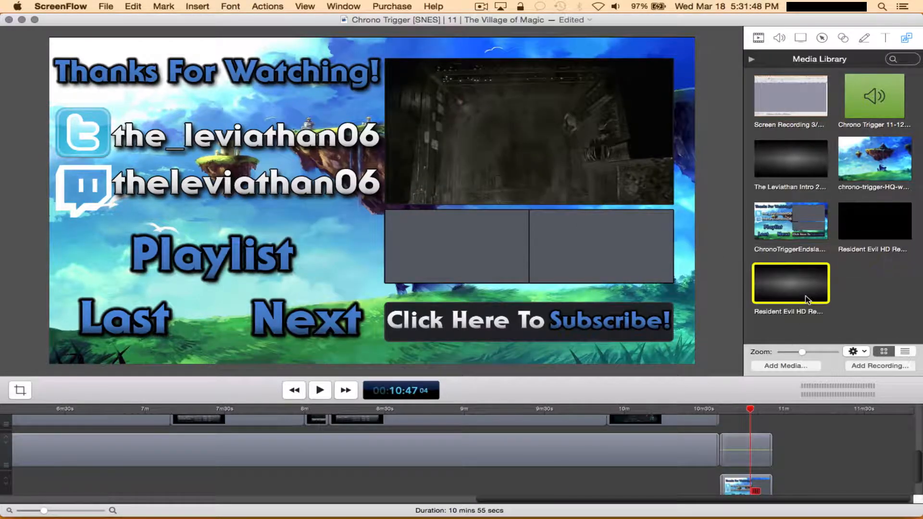
left_click_drag(807, 298, 421, 318)
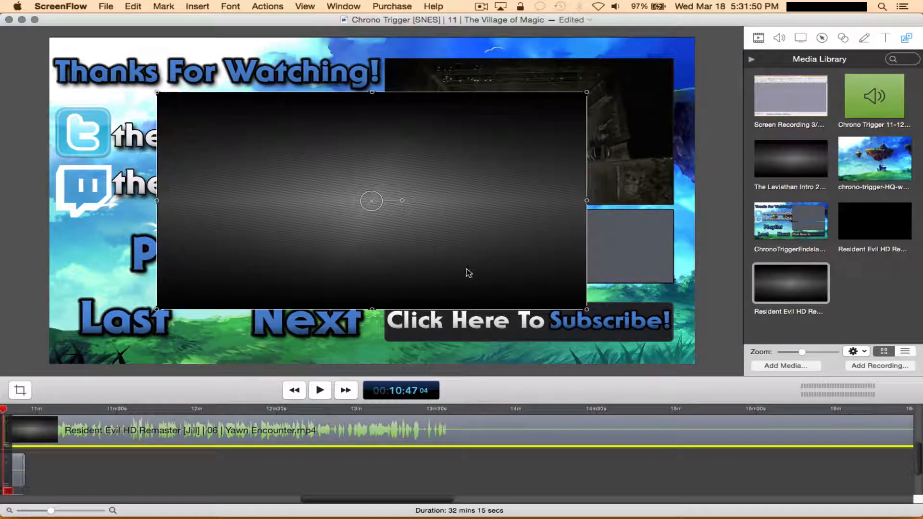
left_click(779, 38)
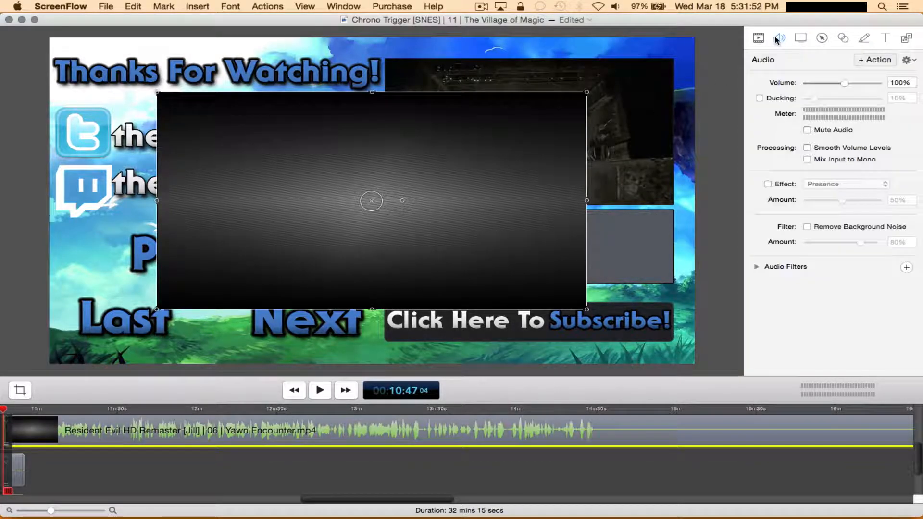
left_click_drag(842, 85, 806, 83)
left_click_drag(292, 431, 403, 432)
Find a gameplay moment in the Yawn Encounter clip, split it at about 14:25 and delete the part before
left_click(343, 407)
scroll(342, 407, "right", 5)
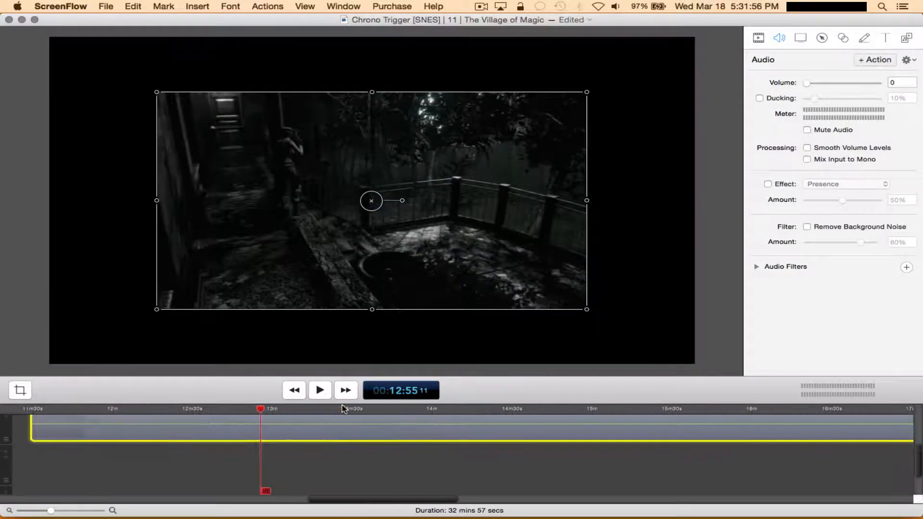
left_click(342, 407)
scroll(342, 406, "right", 5)
left_click(341, 406)
scroll(341, 406, "right", 3)
left_click(342, 406)
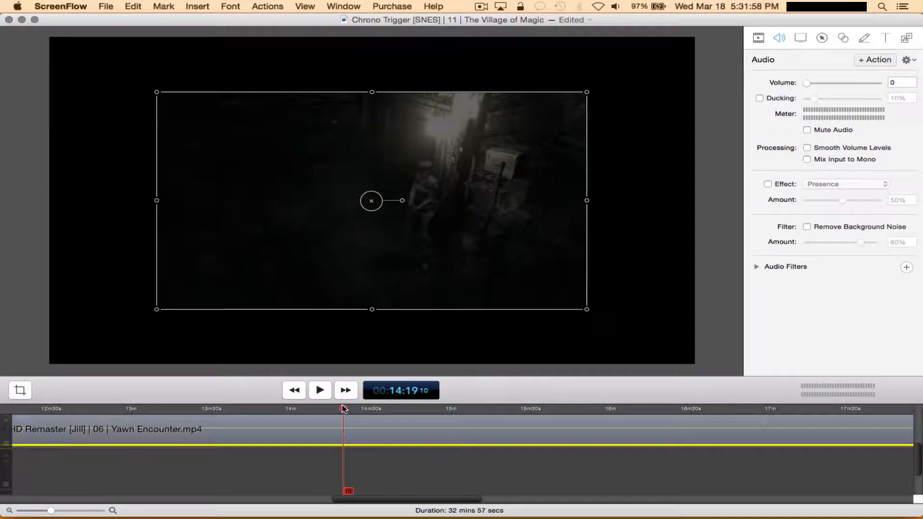
scroll(342, 406, "right", 1)
left_click(342, 406)
scroll(341, 406, "right", 1)
left_click(342, 406)
scroll(341, 406, "left", 1)
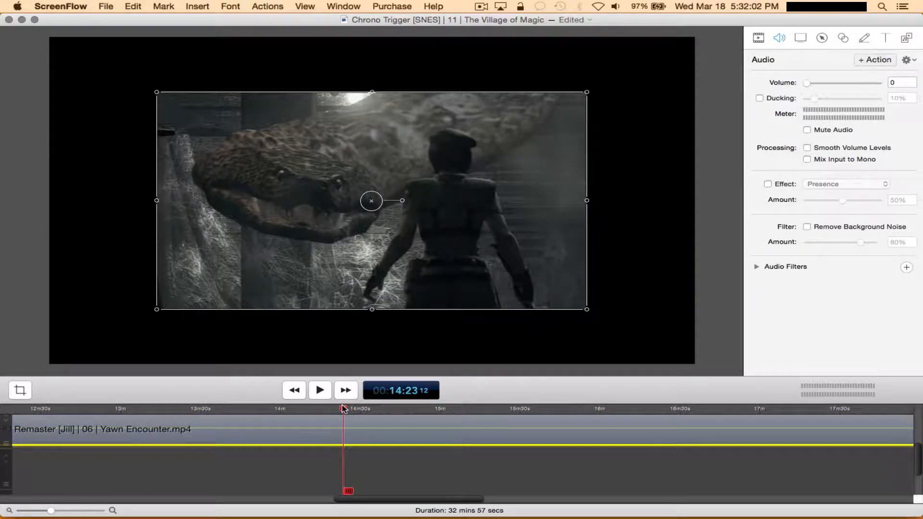
left_click(342, 406)
scroll(342, 408, "right", 1)
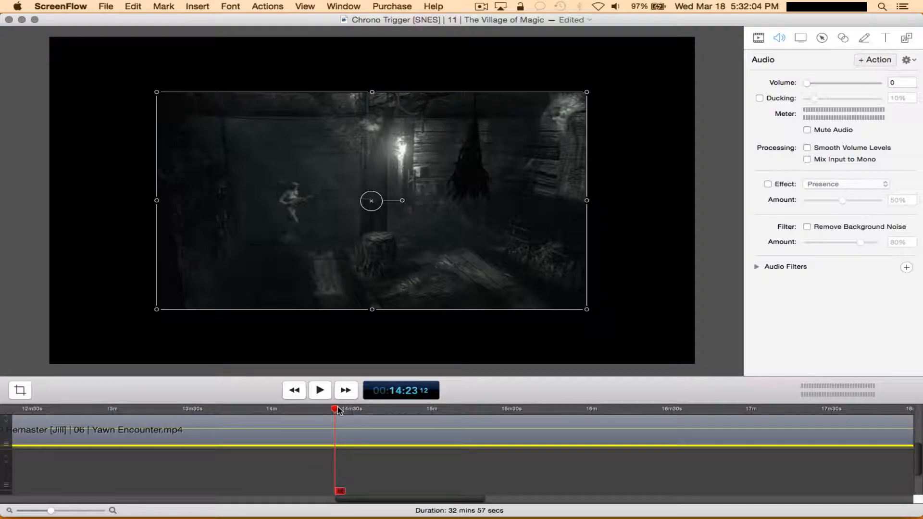
left_click(339, 408)
left_click_drag(338, 408, 340, 408)
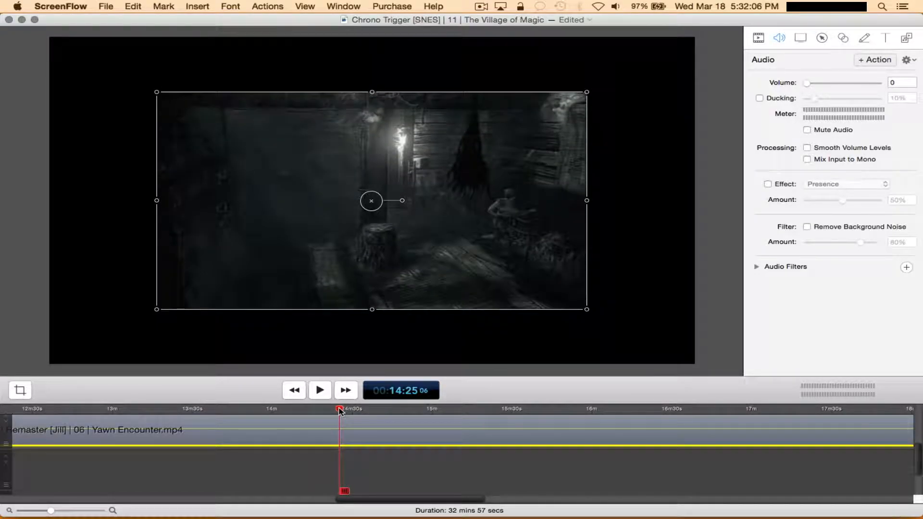
key("t")
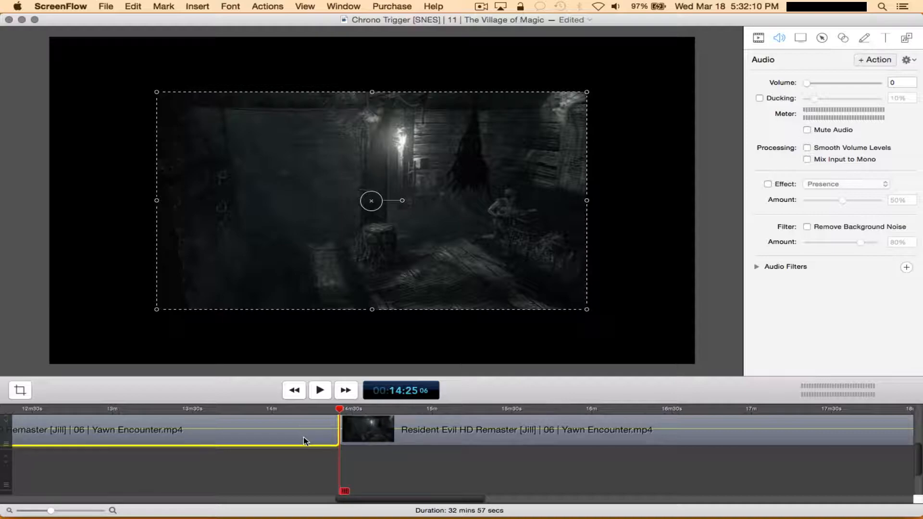
key("Delete")
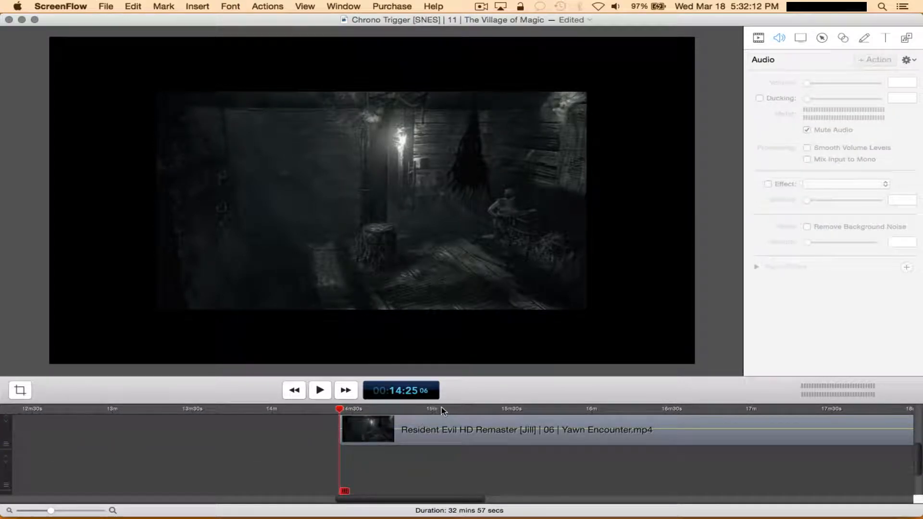
Split the Yawn Encounter clip at about 15:01 and delete everything after that point
left_click(439, 408)
key("t")
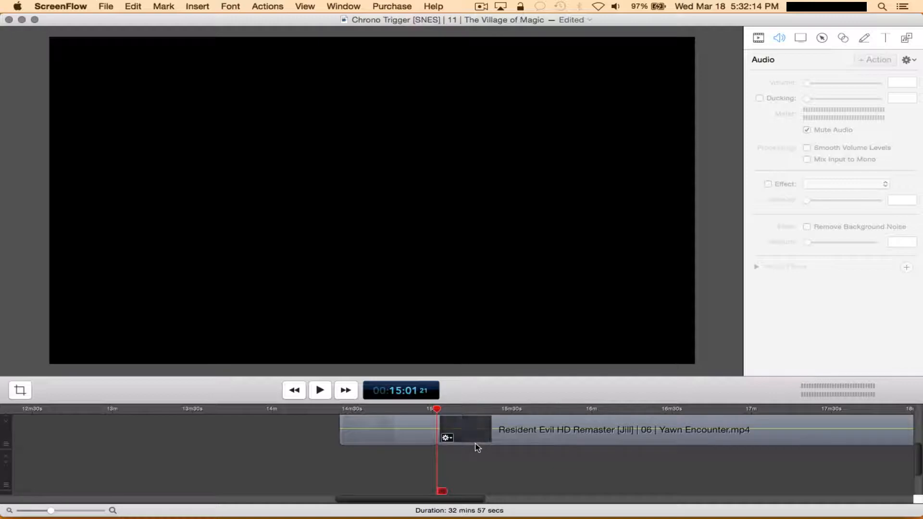
left_click(491, 431)
key("Delete")
Turn snapping back on and align the remaining Yawn Encounter section with the start of the endslate
left_click_drag(708, 426, 99, 436)
left_click_drag(741, 436, 751, 436)
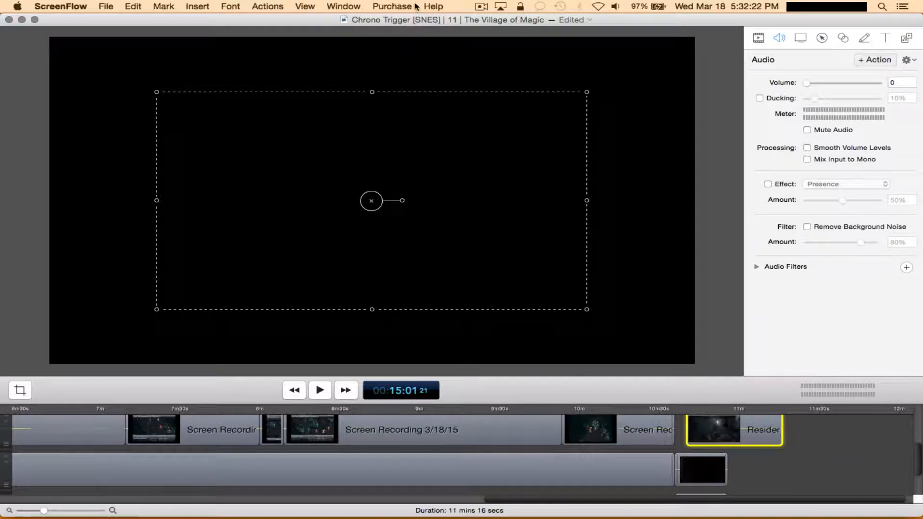
left_click(343, 7)
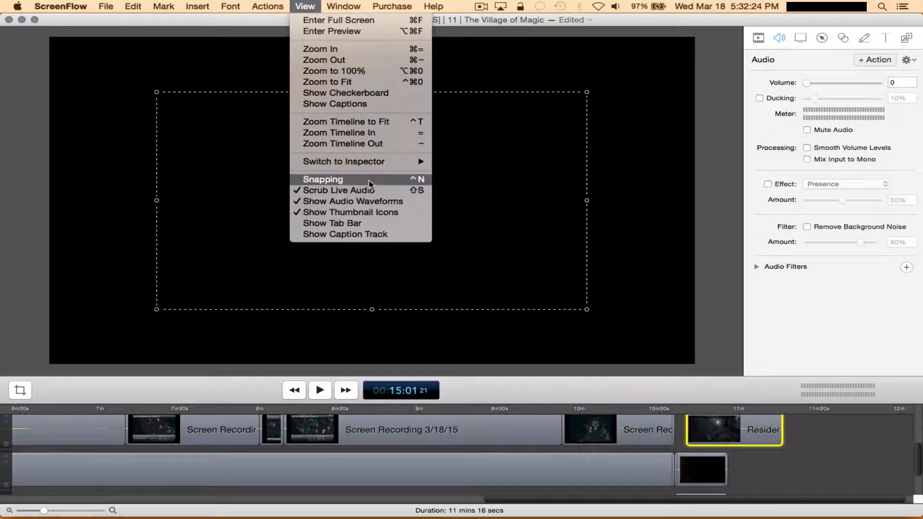
left_click(368, 179)
mouse_move(732, 427)
left_mouse_down()
mouse_move(706, 416)
mouse_move(760, 419)
left_mouse_up()
Cut off the Yawn Encounter clip's excess beyond the endslate's end at 10:55 and add starting and ending transitions to it
key("t")
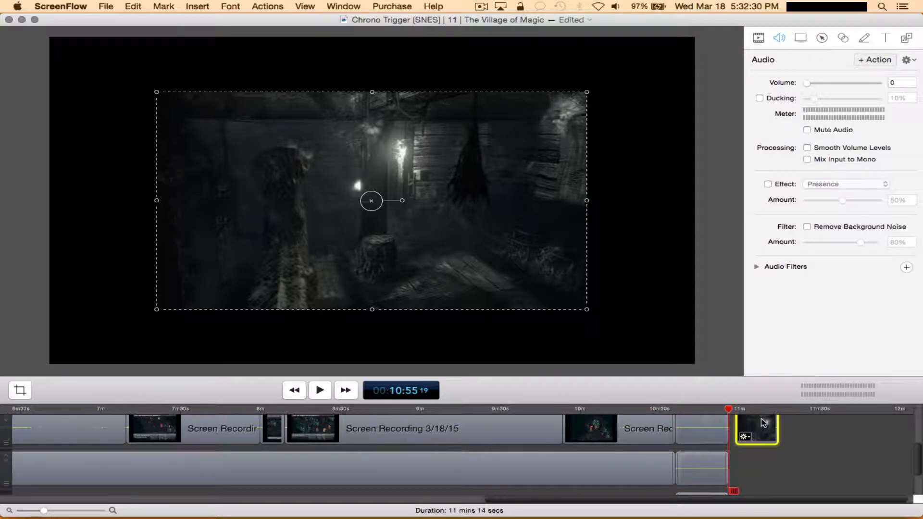
key("Delete")
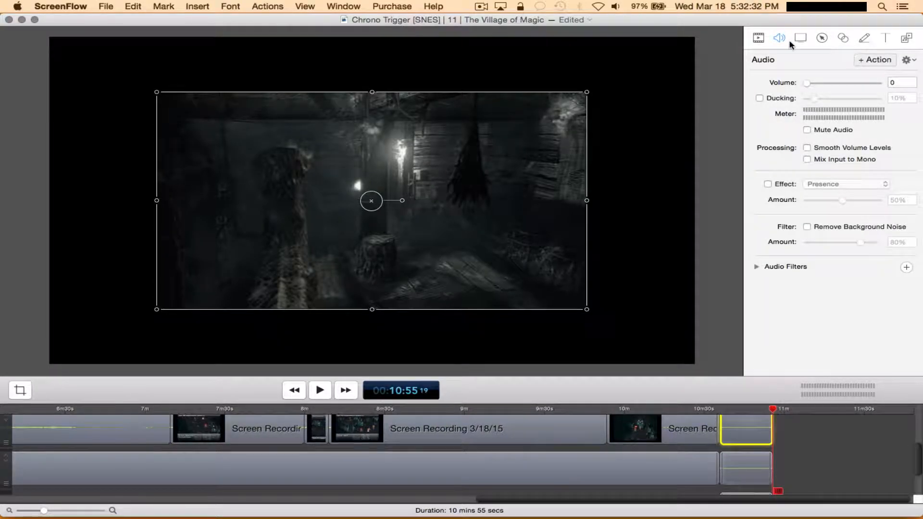
right_click(744, 435)
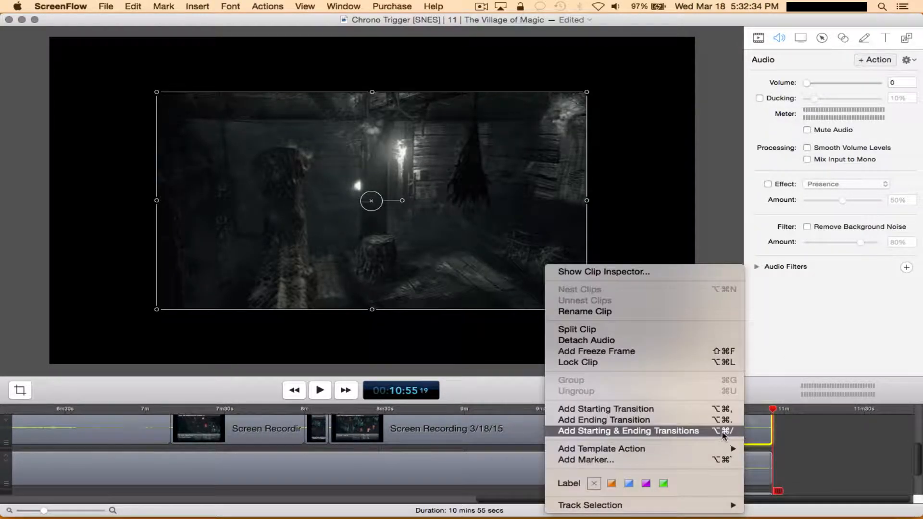
left_click(723, 432)
Scale down the Yawn Encounter video on the canvas and stretch it to fill the endslate's lower-left grey box
left_click(747, 417)
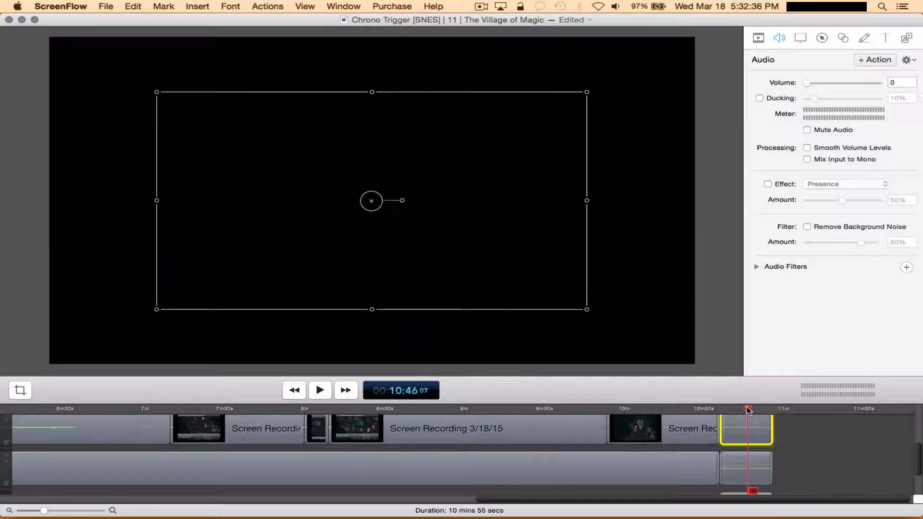
left_click_drag(586, 308, 338, 185)
left_click_drag(255, 201, 304, 225)
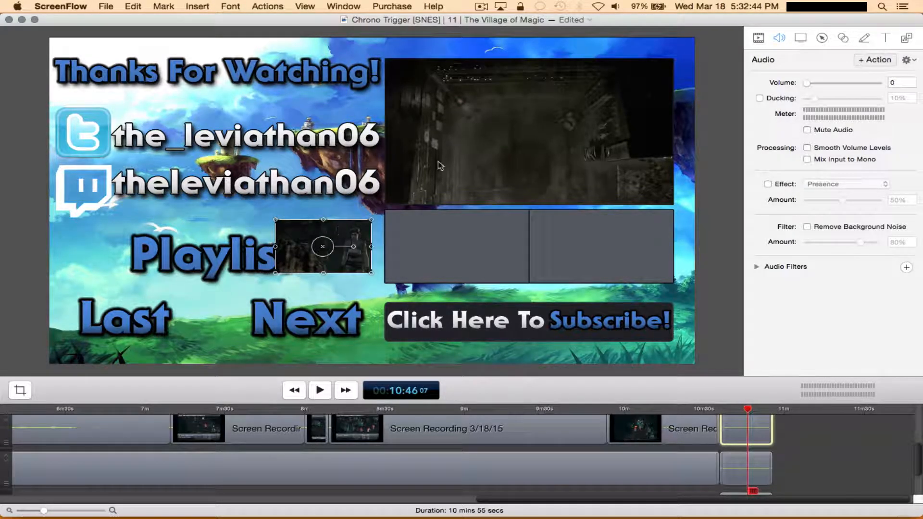
left_click_drag(368, 232, 529, 244)
left_click_drag(459, 220, 458, 209)
left_click_drag(456, 271, 458, 284)
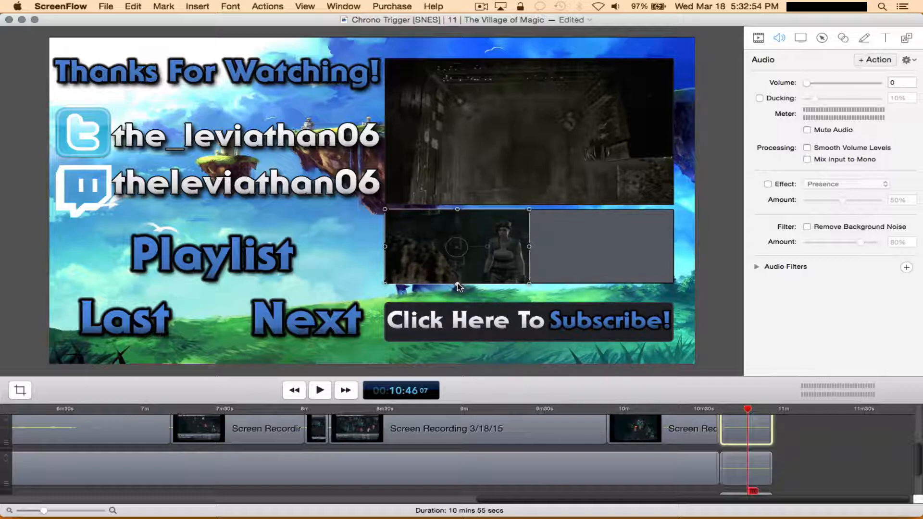
left_click(709, 197)
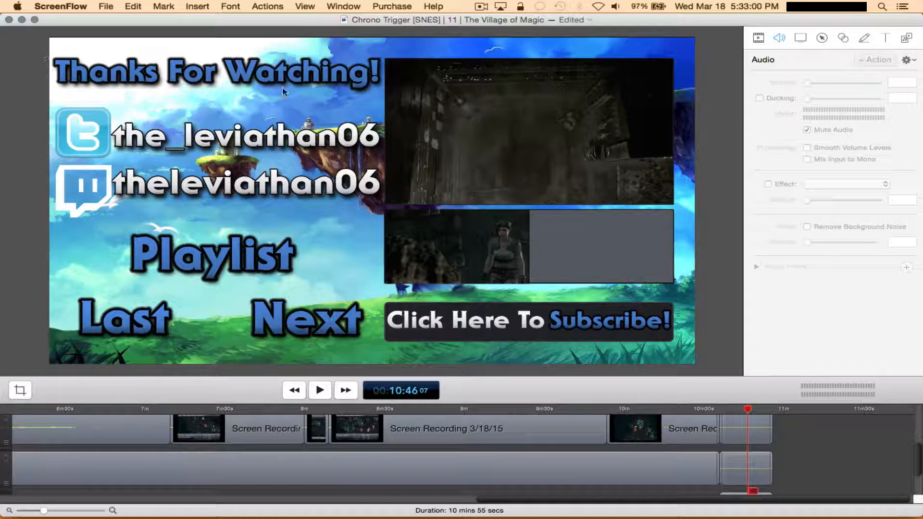
Import "WEDNESDAY II | The Room Tribute Game | 09 [FINAL].mp4" from Let's Play Misc. > Playlist Art > Mac/PC/Steam > The Room Tribute
left_click(908, 39)
left_click(785, 364)
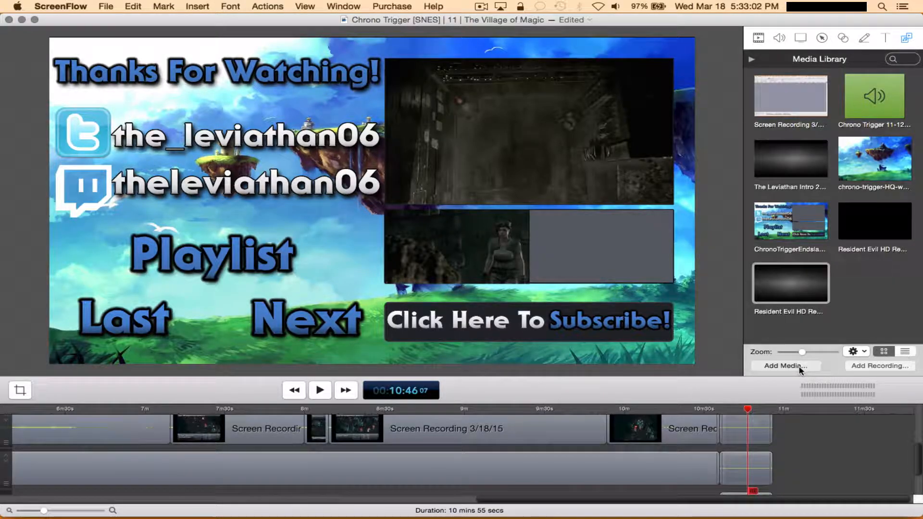
scroll(513, 150, "left", 5)
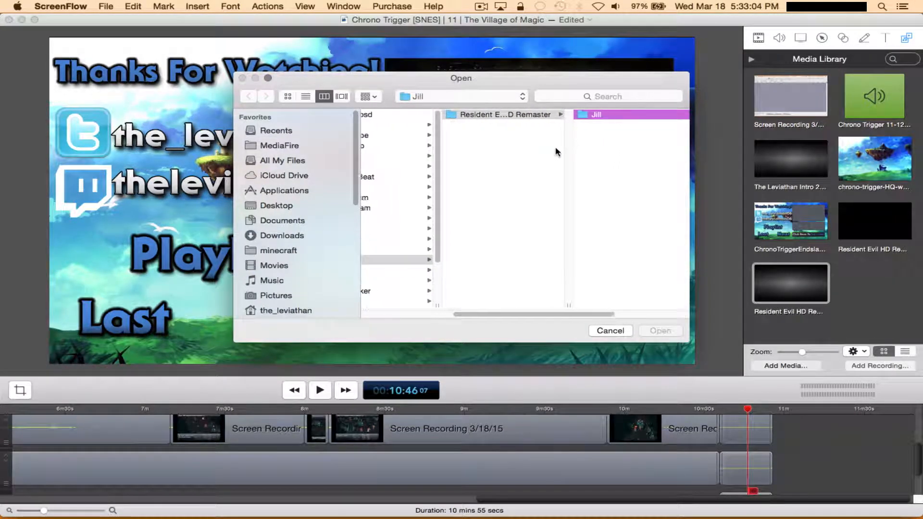
scroll(529, 151, "left", 6)
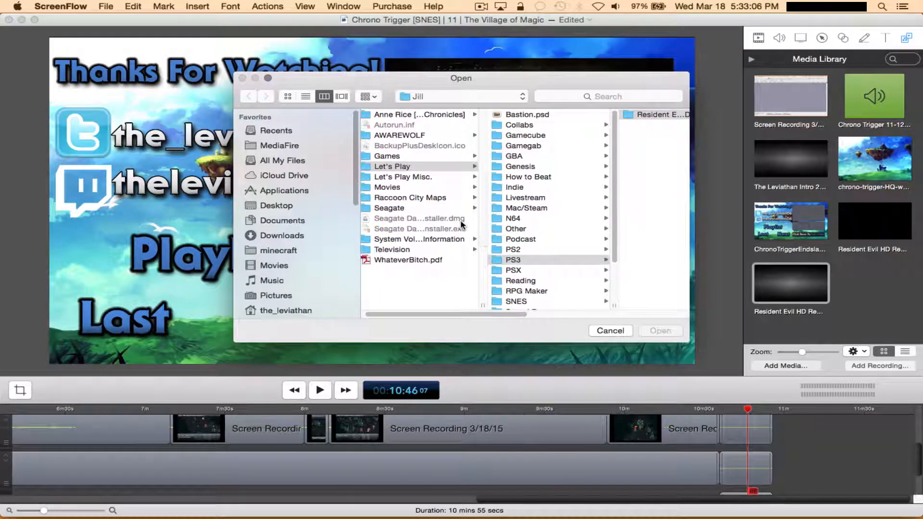
left_click(431, 177)
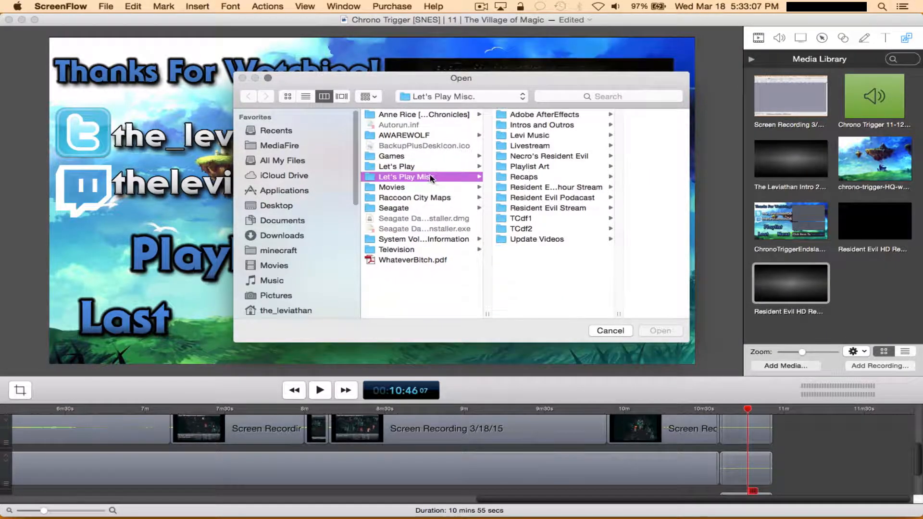
left_click(555, 166)
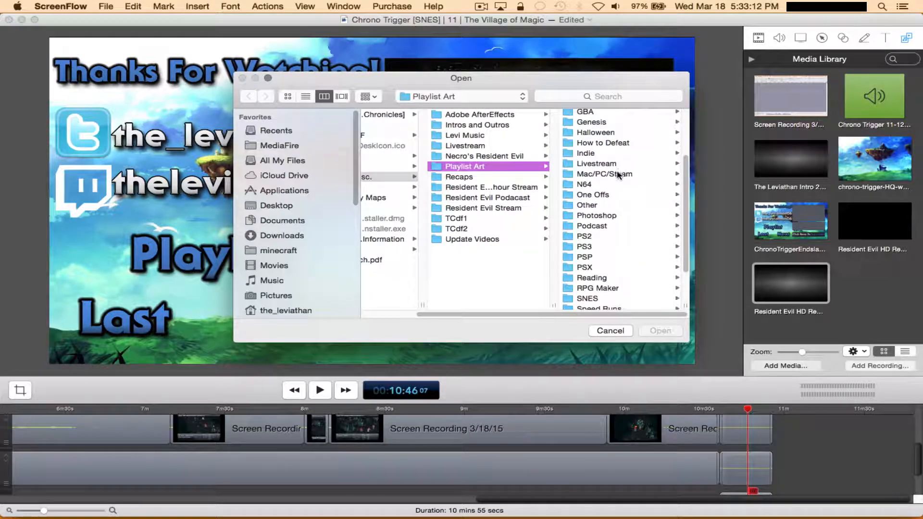
left_click(619, 174)
scroll(621, 215, "down", 10)
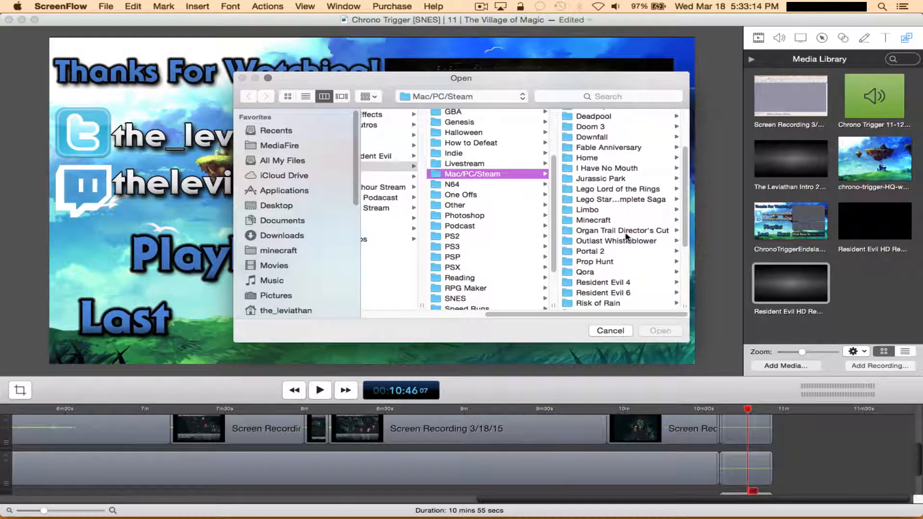
left_click(626, 279)
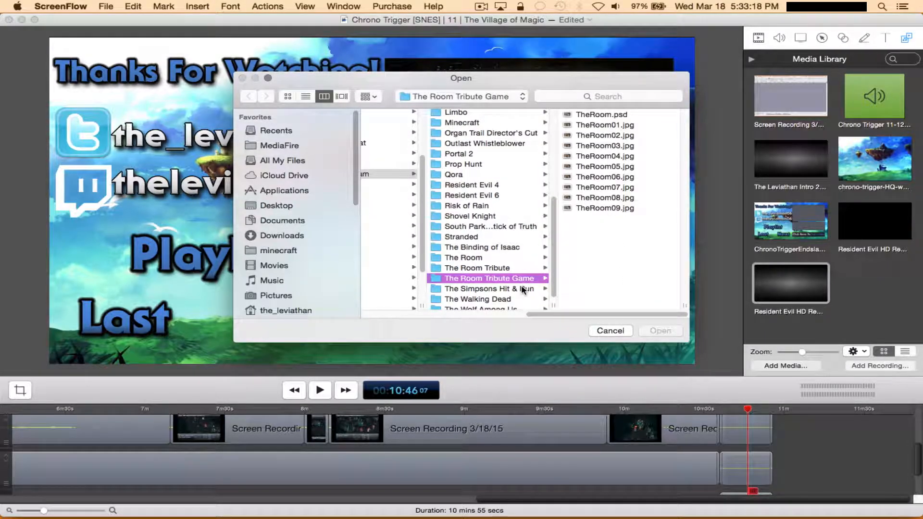
left_click(515, 269)
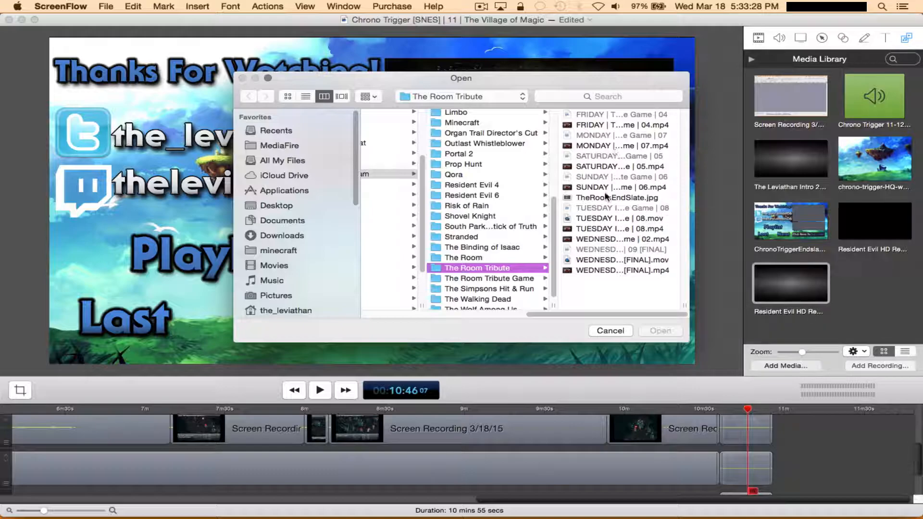
left_click(605, 270)
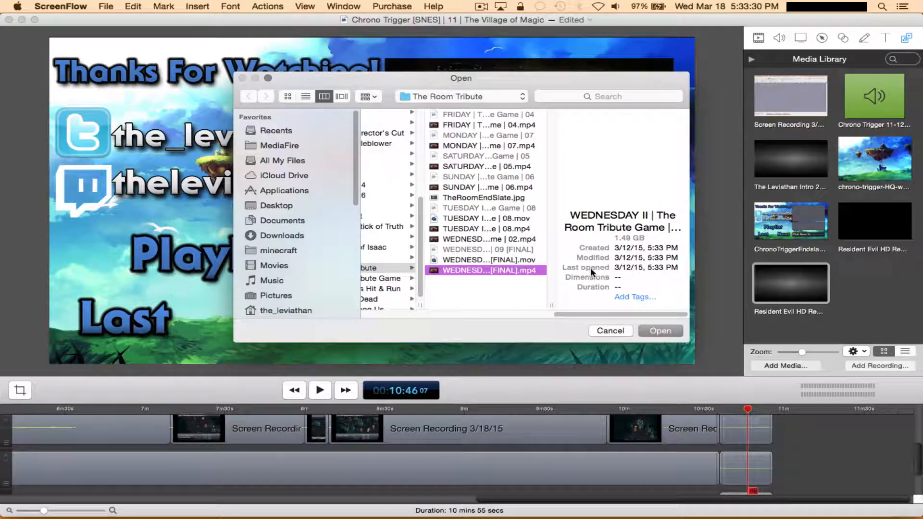
key("Return")
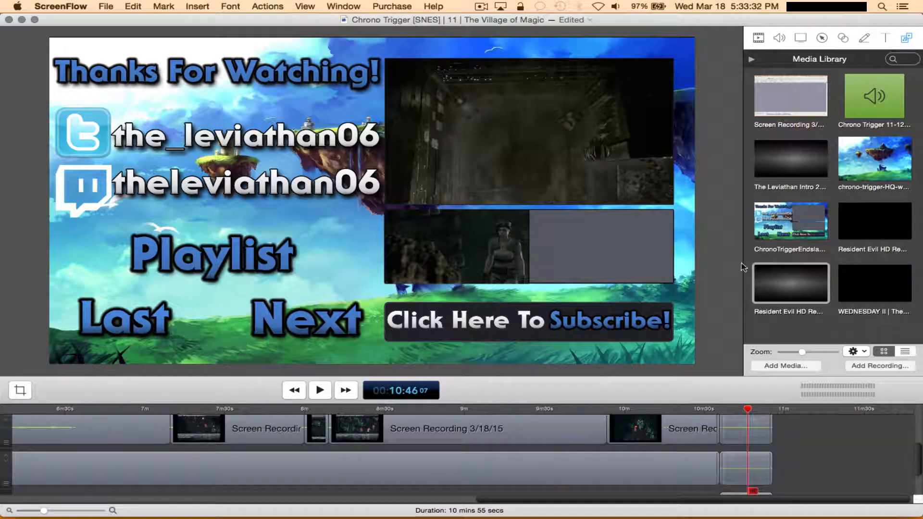
Place the Room Tribute Game video on the timeline at the endslate's end and split it at about 15:46
left_click(792, 407)
double_click(876, 289)
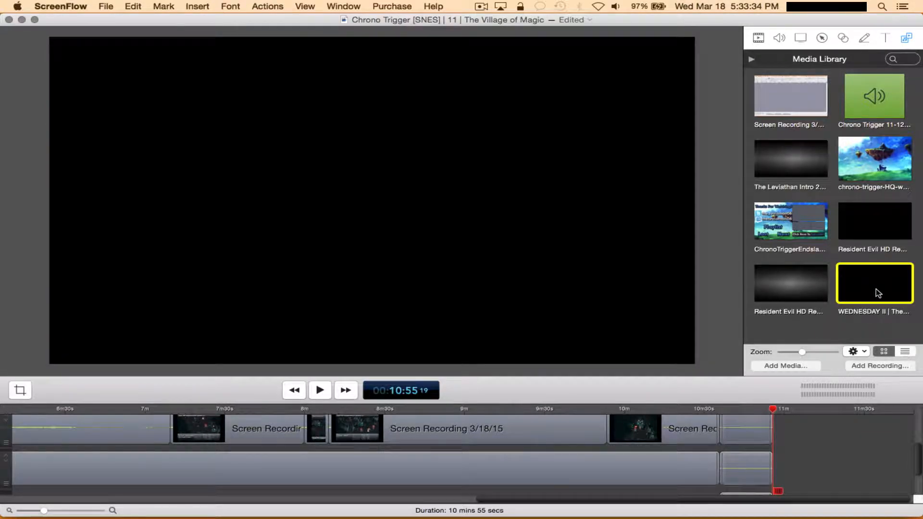
left_click(406, 409)
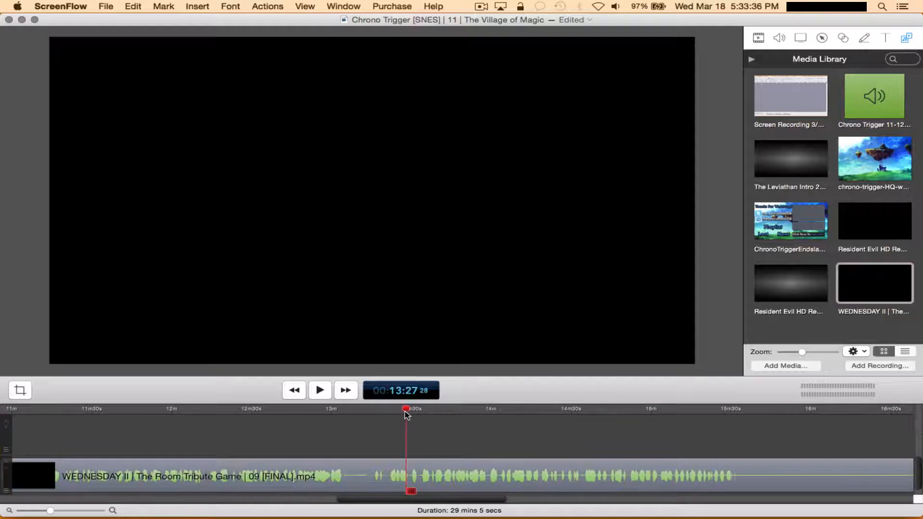
scroll(407, 413, "right", 5)
left_click(406, 410)
scroll(410, 415, "right", 2)
left_click(416, 409)
scroll(417, 411, "right", 4)
left_click(416, 409)
scroll(416, 411, "right", 2)
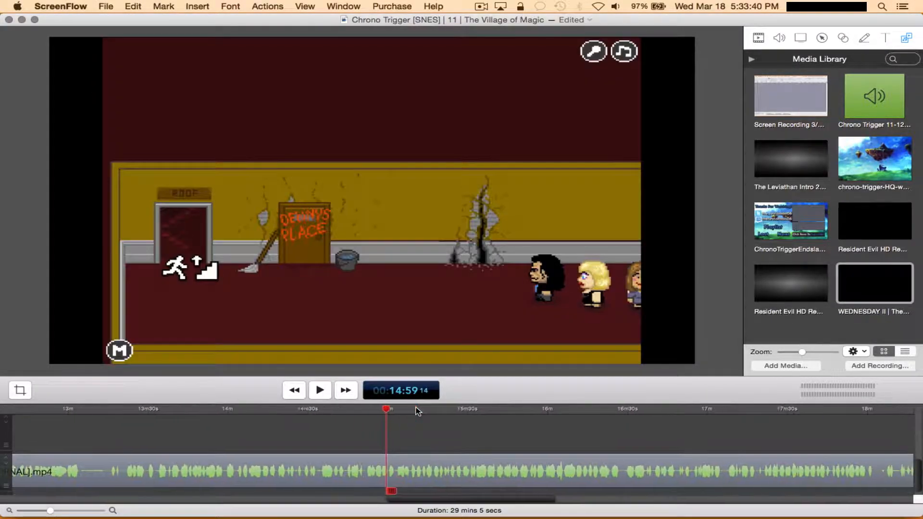
left_click(417, 409)
scroll(416, 410, "right", 3)
left_click(406, 409)
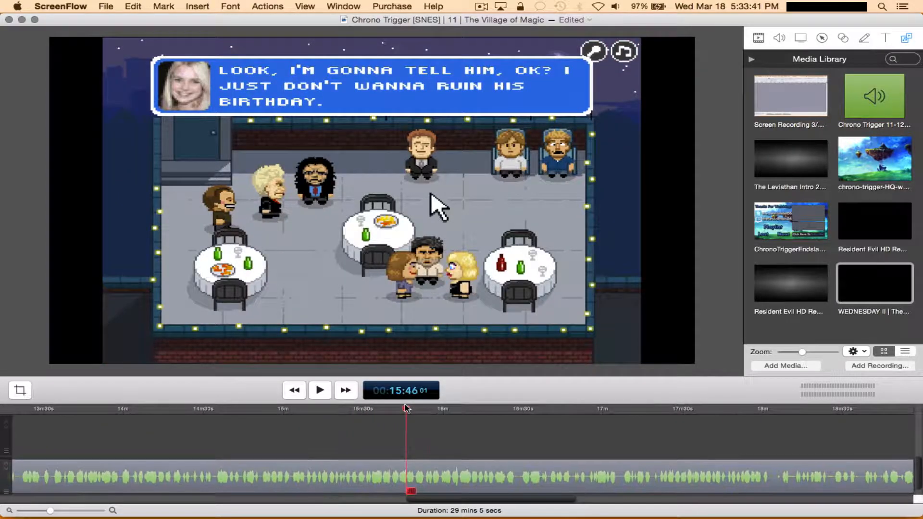
left_click(411, 491)
Split the Room Tribute Game clip at about 16:11 and delete the sections before and after the short middle piece
left_click(473, 410)
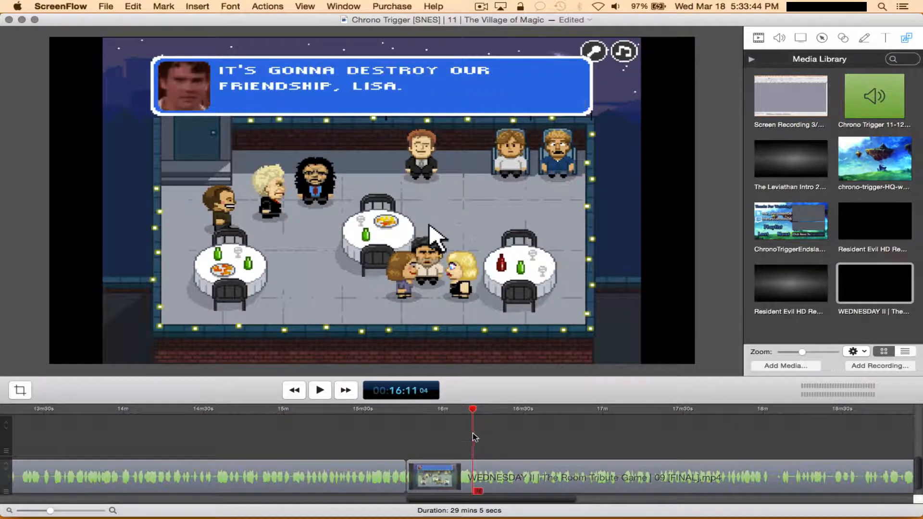
key("t")
left_click(539, 471)
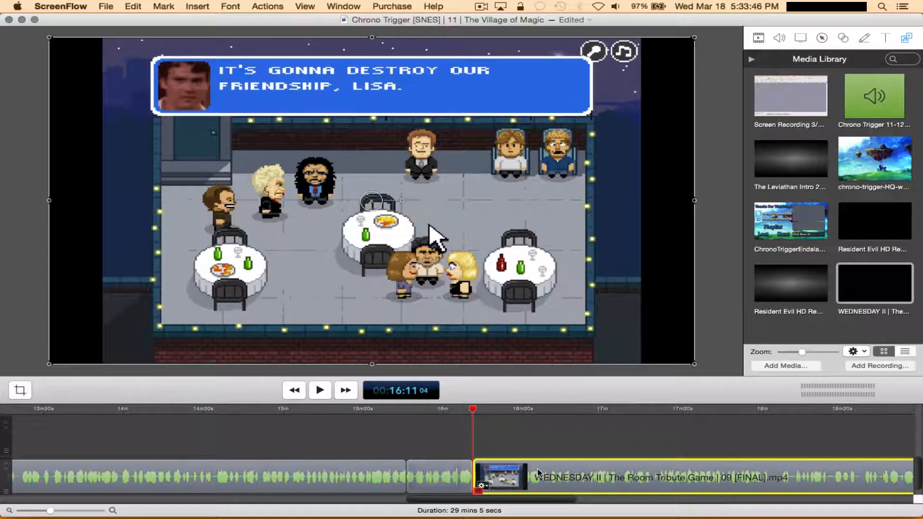
key("Delete")
left_click(415, 475)
key("Delete")
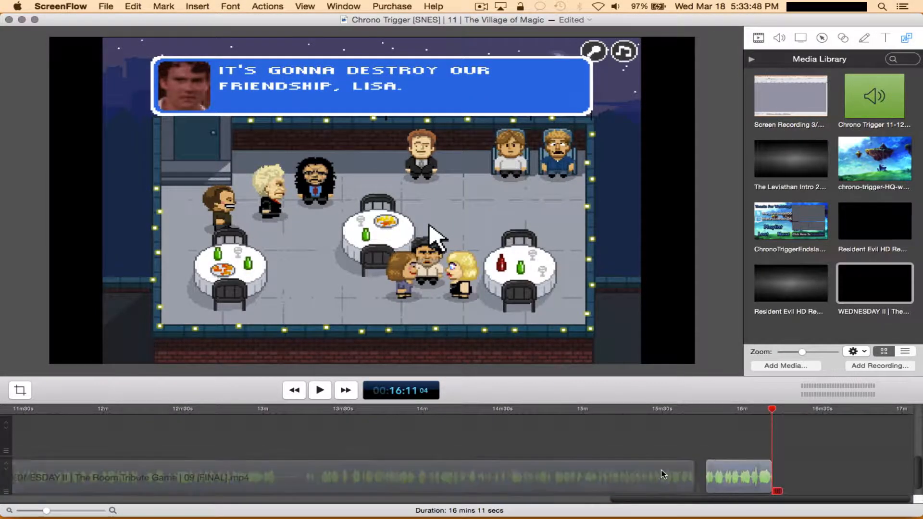
Align the remaining Room Tribute Game section with the endslate's start and cut off its excess beyond 10:55
left_click_drag(719, 466, 226, 469)
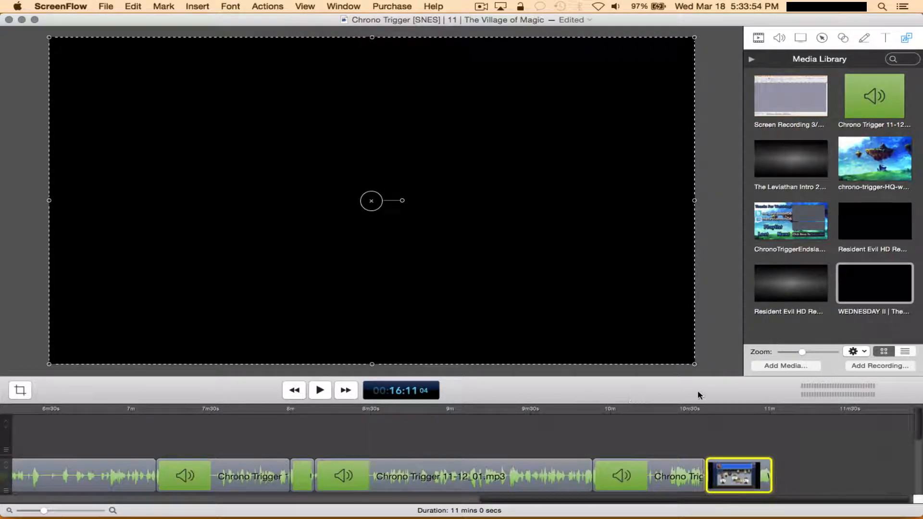
left_click(753, 410)
left_click_drag(753, 413, 759, 413)
scroll(799, 432, "down", 3)
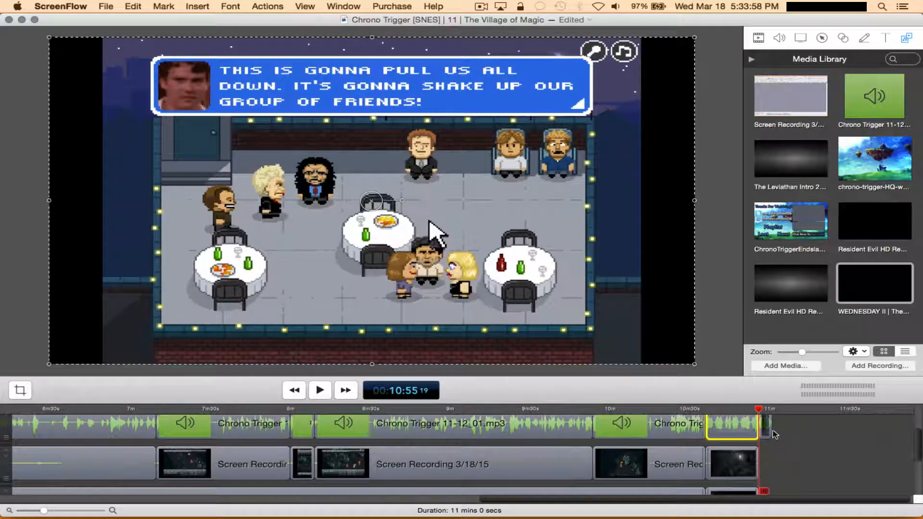
key("t")
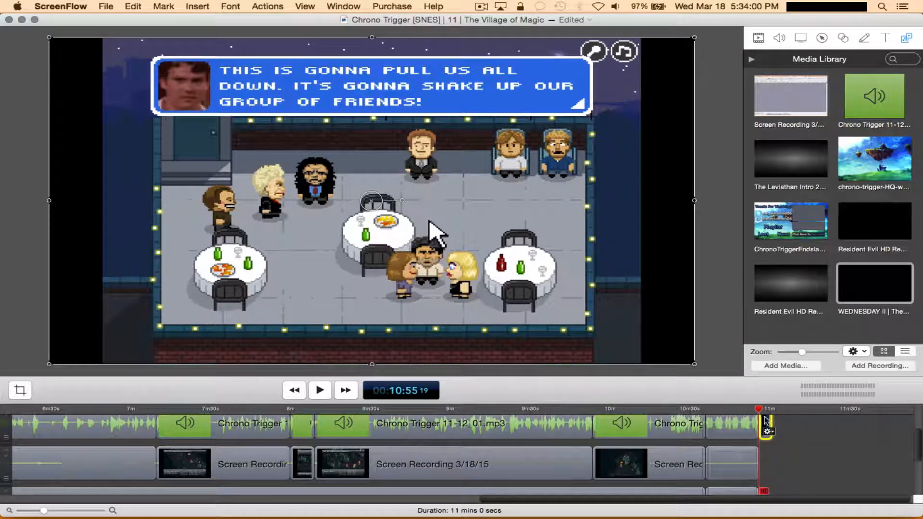
key("Delete")
Set the Room Tribute Game clip's volume to 0 and add starting and ending transitions to it
left_click(725, 428)
left_click(779, 38)
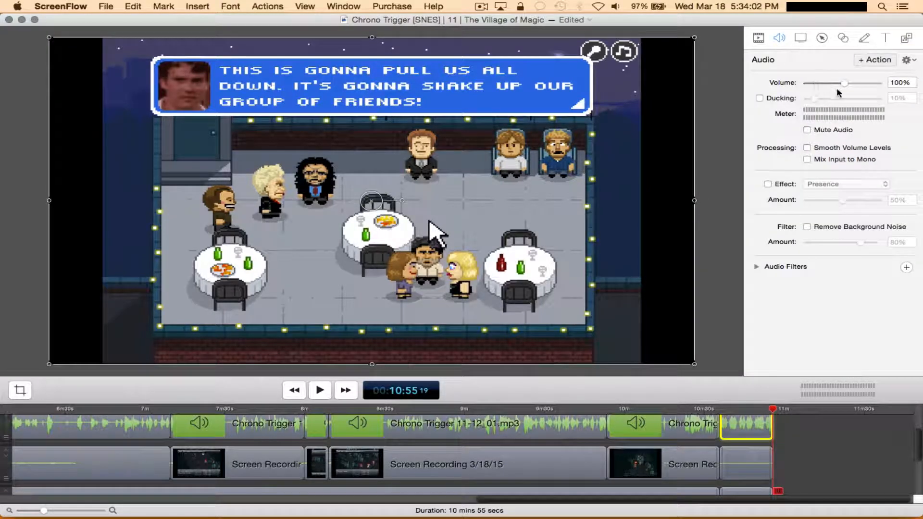
left_click_drag(842, 86, 782, 91)
right_click(751, 427)
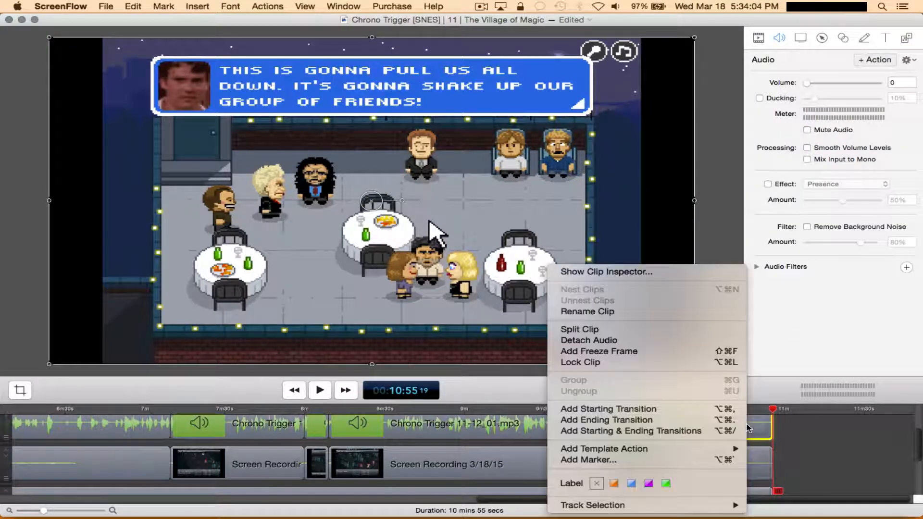
left_click(683, 431)
Scale down the Room Tribute Game video on the canvas and stretch it to fill the endslate's remaining lower-right grey box
left_click(745, 410)
left_click_drag(695, 365, 133, 94)
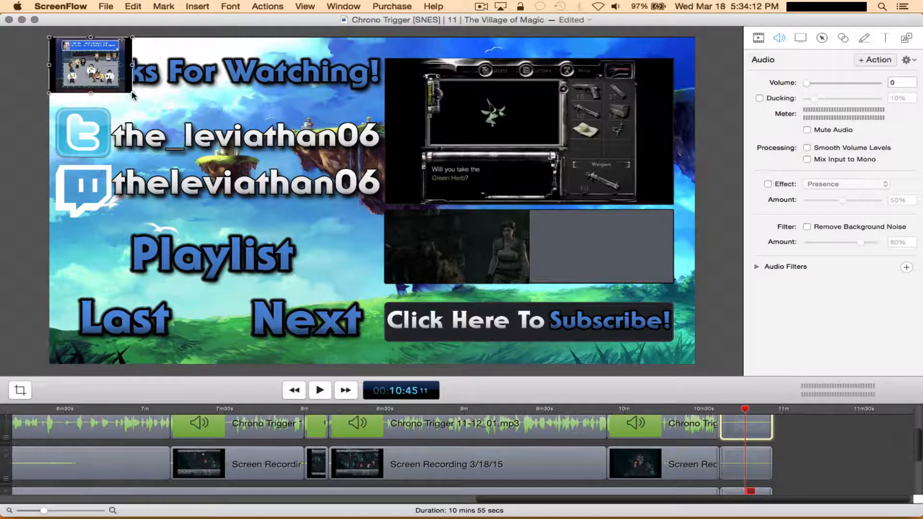
left_click_drag(111, 51, 670, 256)
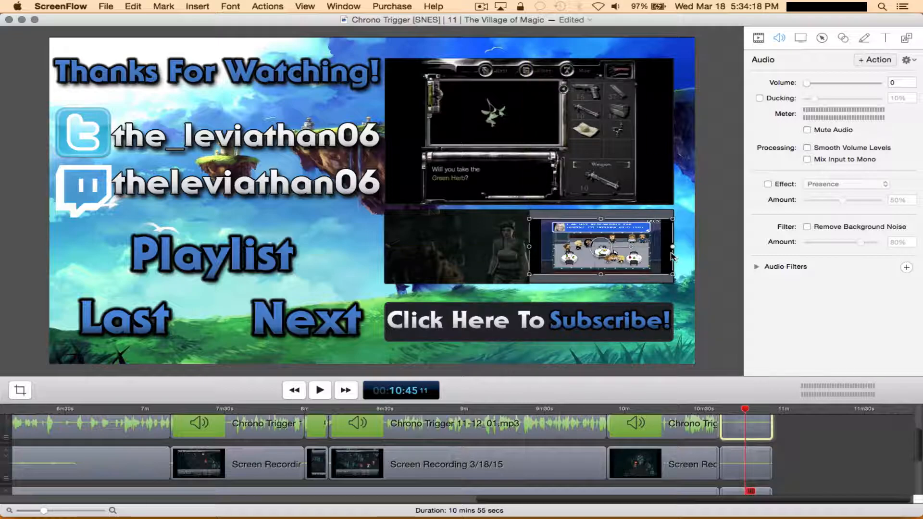
left_click_drag(601, 215, 600, 209)
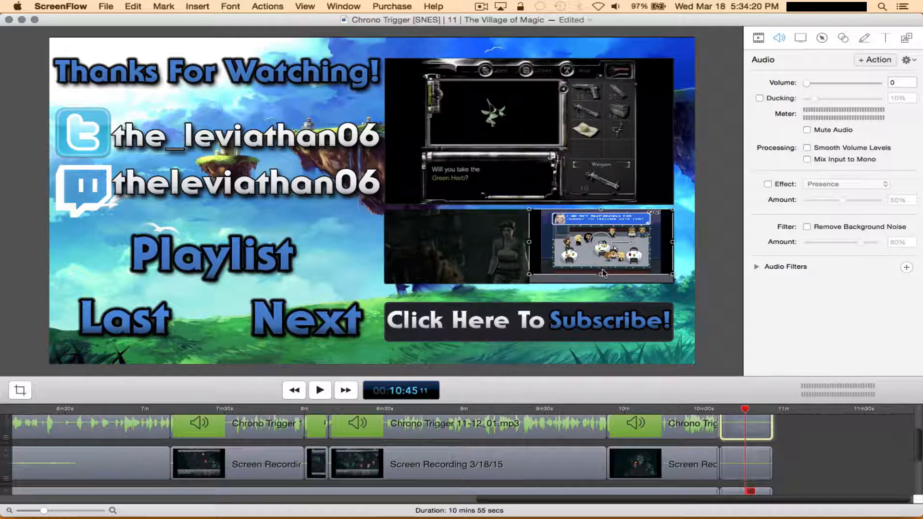
left_click_drag(600, 275, 603, 283)
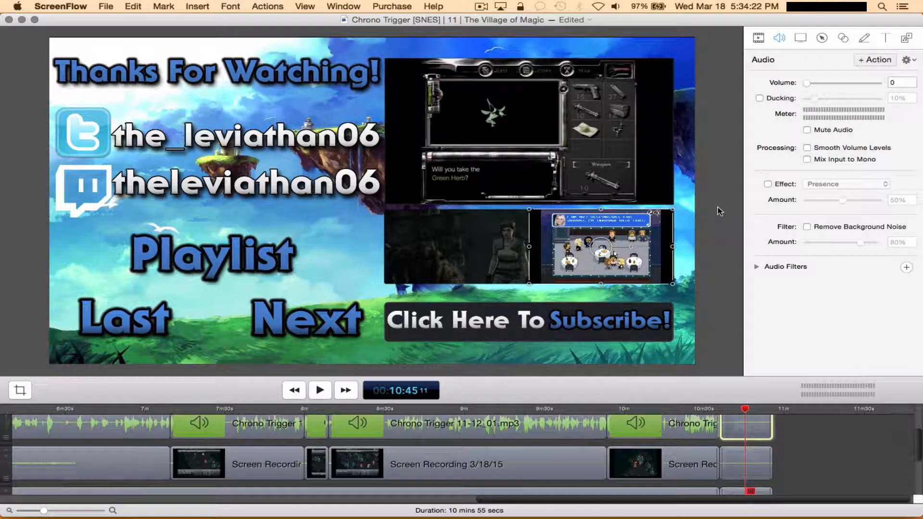
left_click(662, 285)
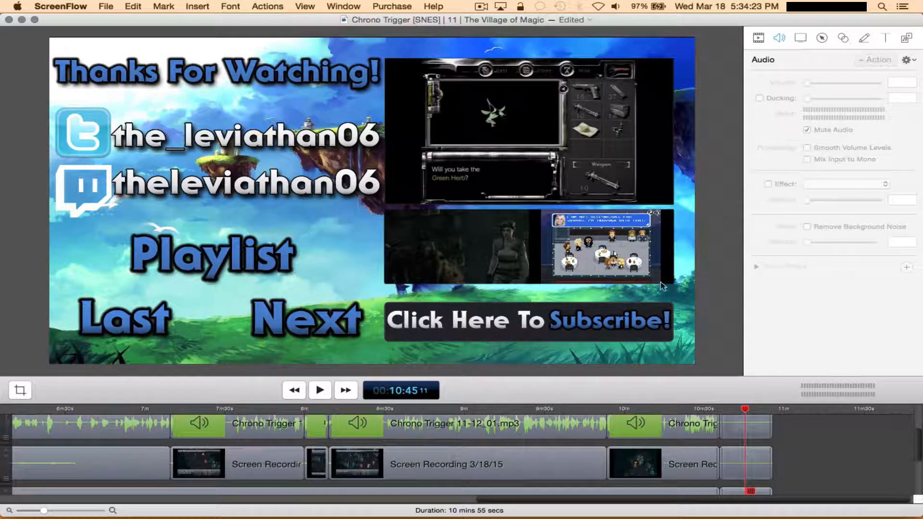
Start adding media to the library and browse to the Levi Music folder
left_click(906, 38)
left_click(808, 367)
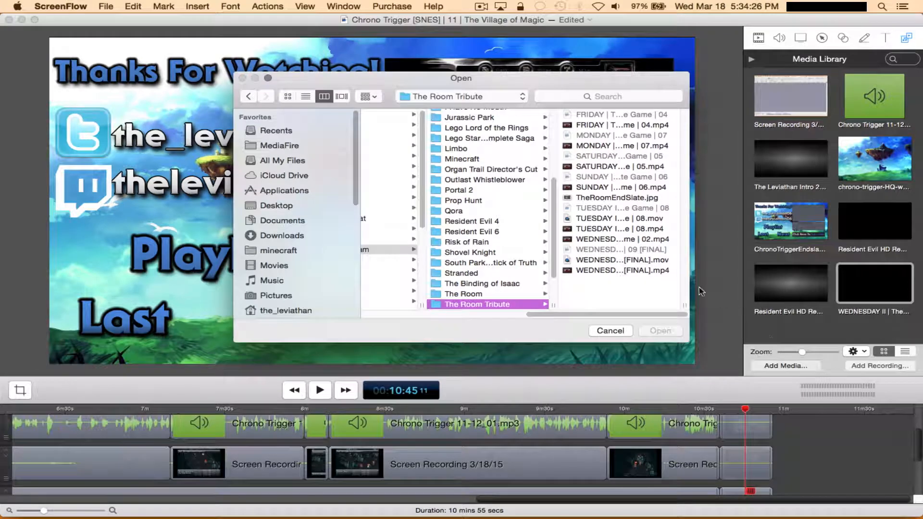
scroll(437, 222, "left", 10)
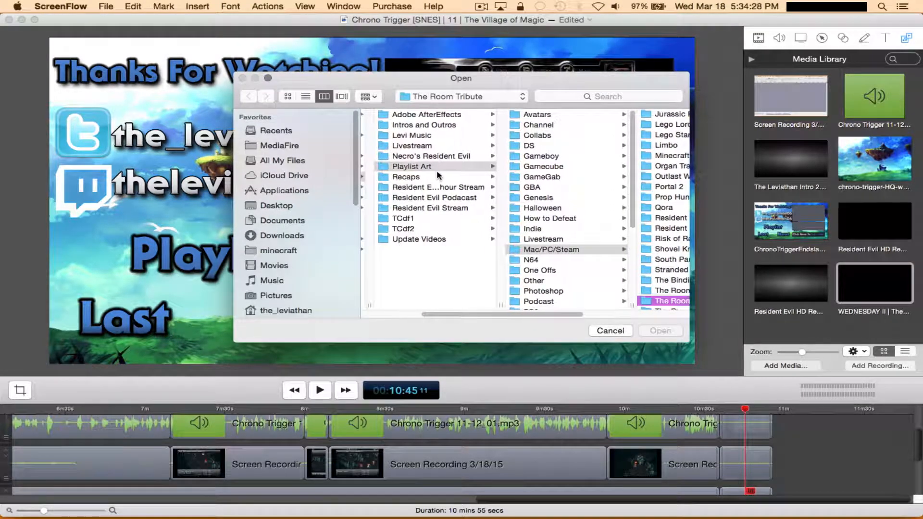
left_click(444, 136)
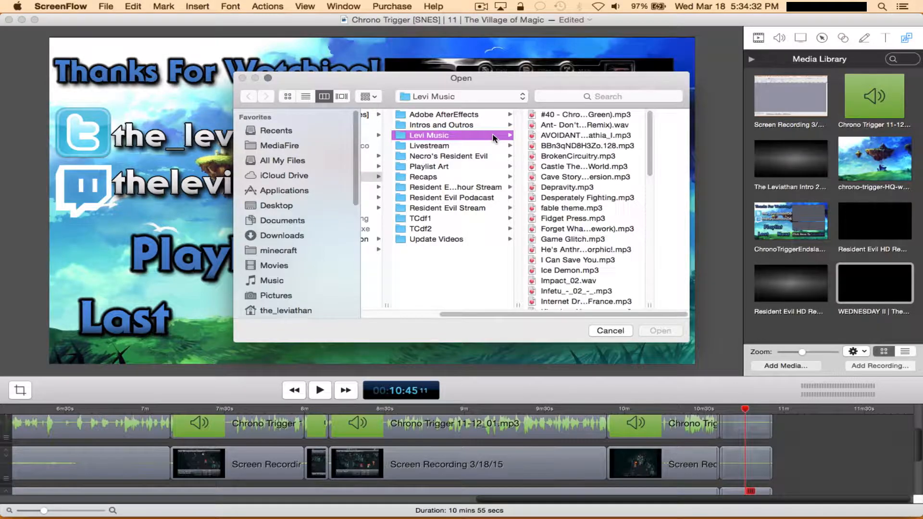
Look through the audio files in the Levi Music folder for a track to use as endslate music
scroll(602, 219, "down", 15)
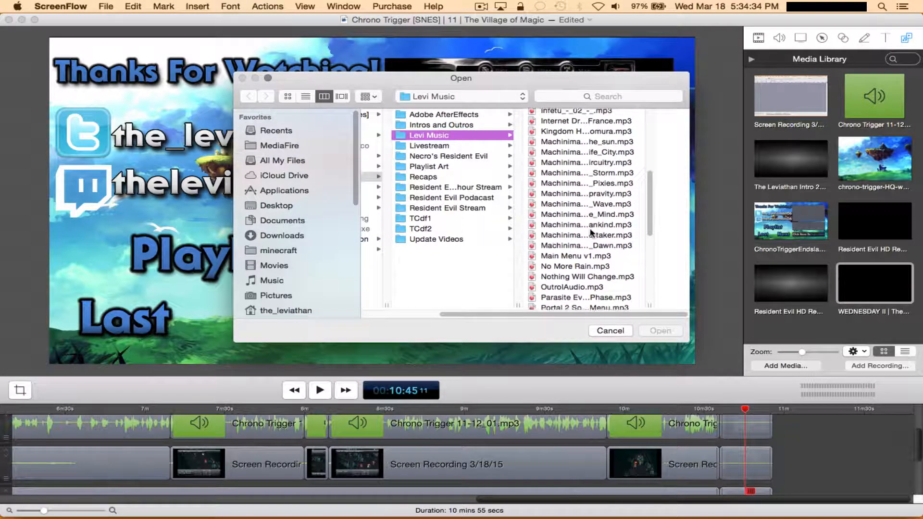
scroll(594, 239, "down", 6)
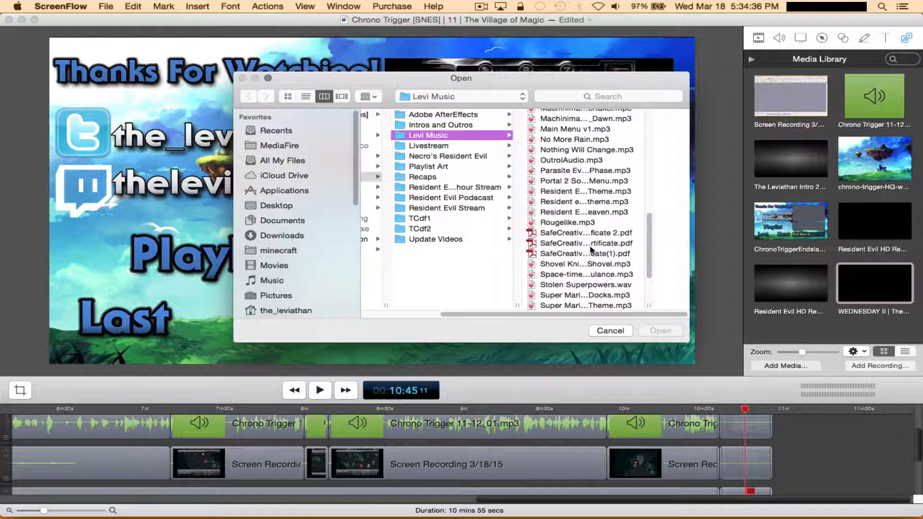
scroll(594, 239, "down", 5)
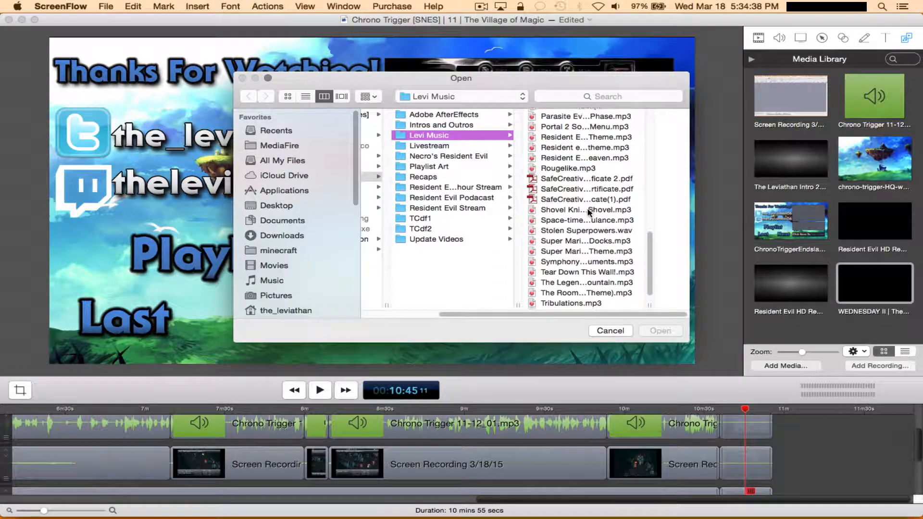
scroll(590, 258, "down", 2)
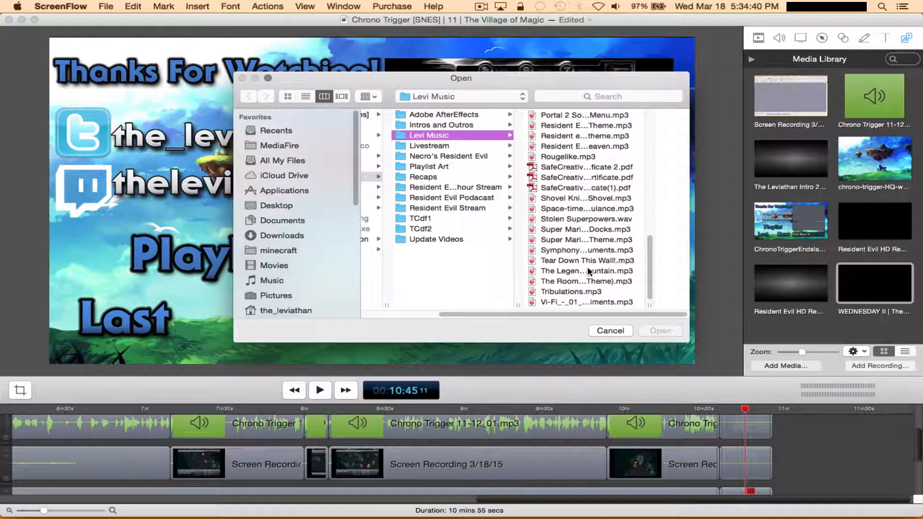
scroll(583, 269, "up", 3)
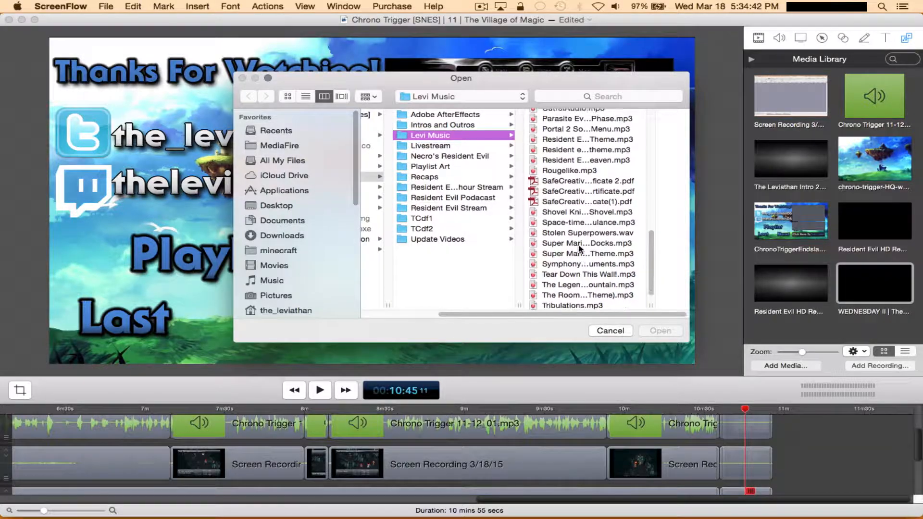
scroll(579, 248, "up", 15)
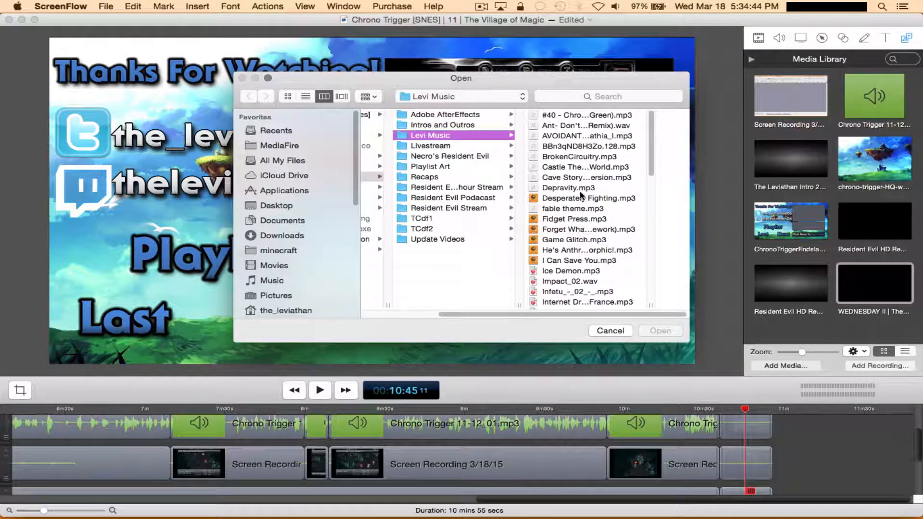
scroll(584, 207, "down", 5)
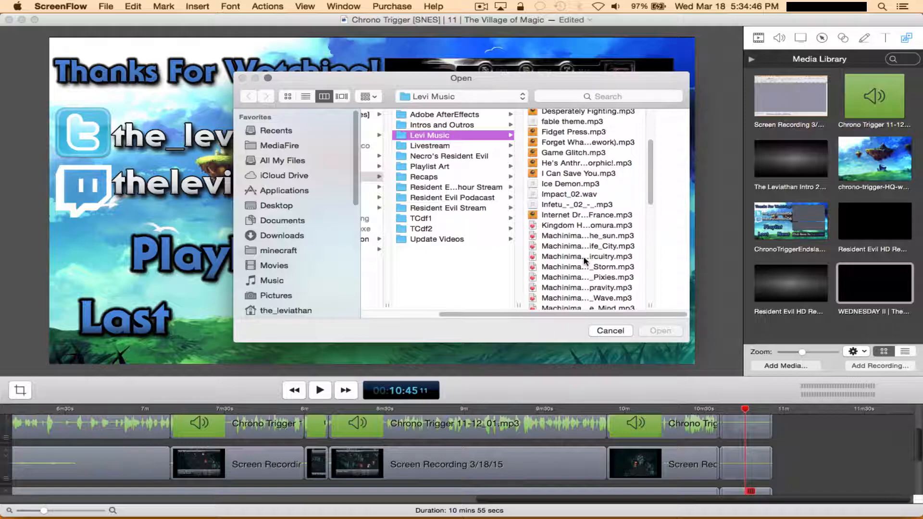
right_click(584, 262)
key("Escape")
scroll(583, 265, "down", 3)
scroll(583, 266, "down", 1)
Add Space-time turbulance.mp3 from the Levi Music folder to the media library
left_click(585, 239)
scroll(476, 249, "down", 1)
scroll(478, 227, "down", 3)
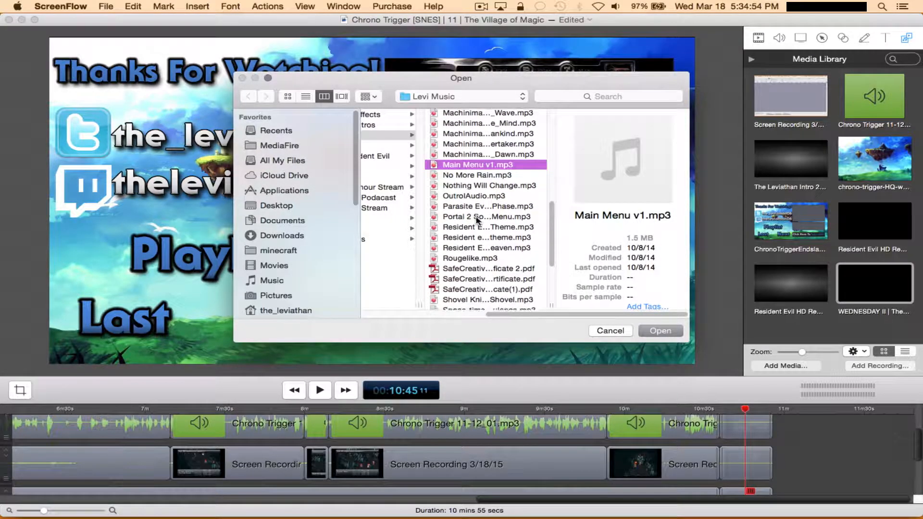
scroll(482, 260, "up", 1)
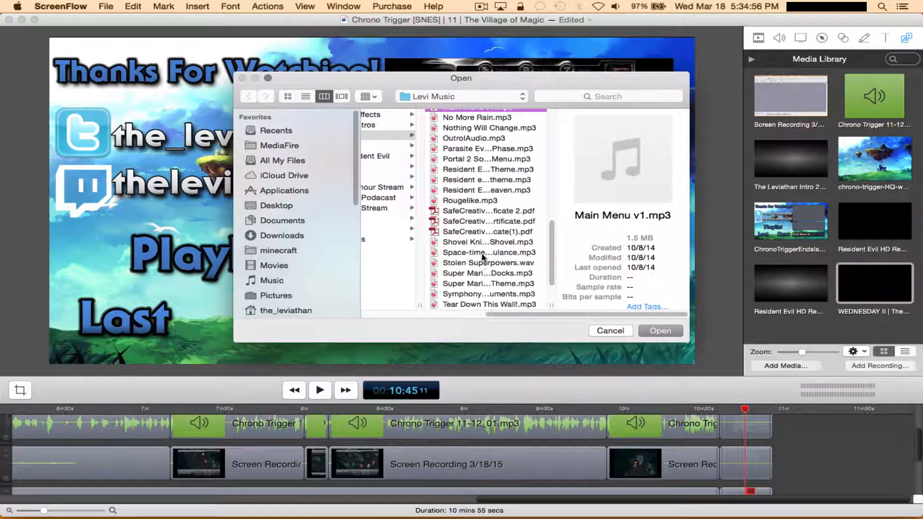
left_click(486, 253)
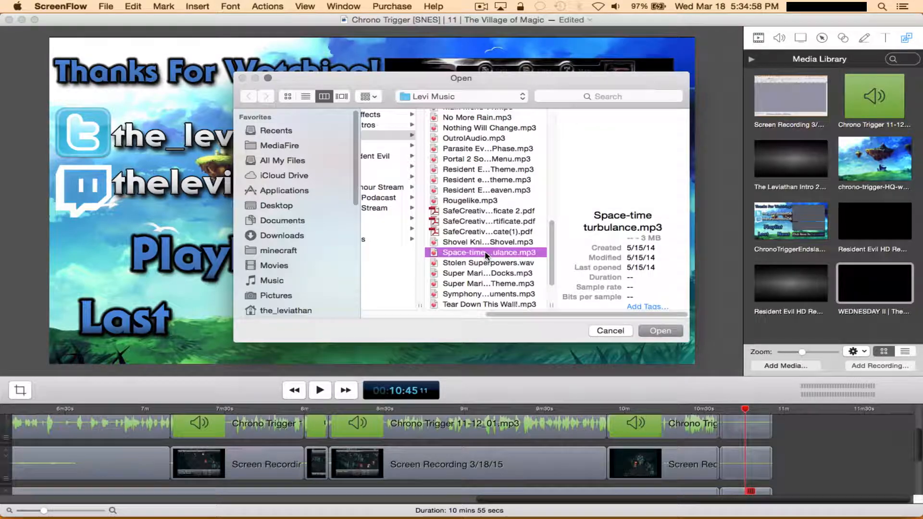
double_click(486, 253)
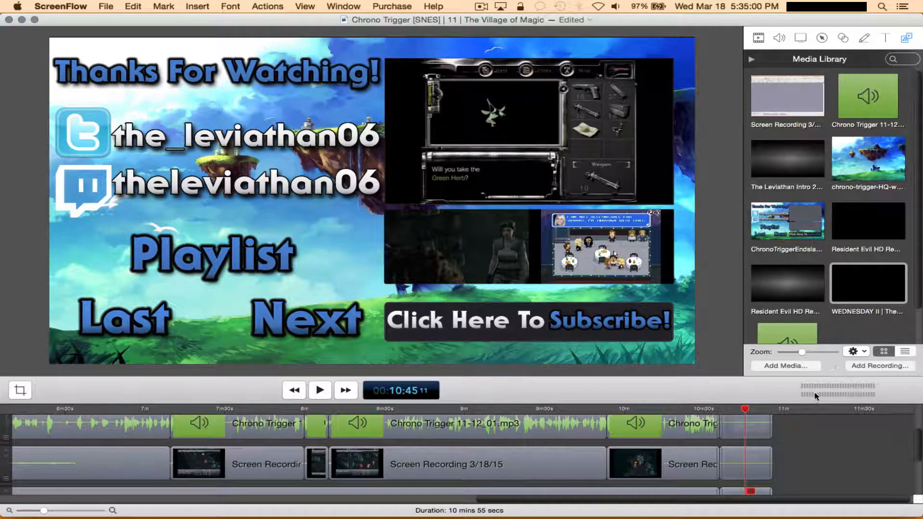
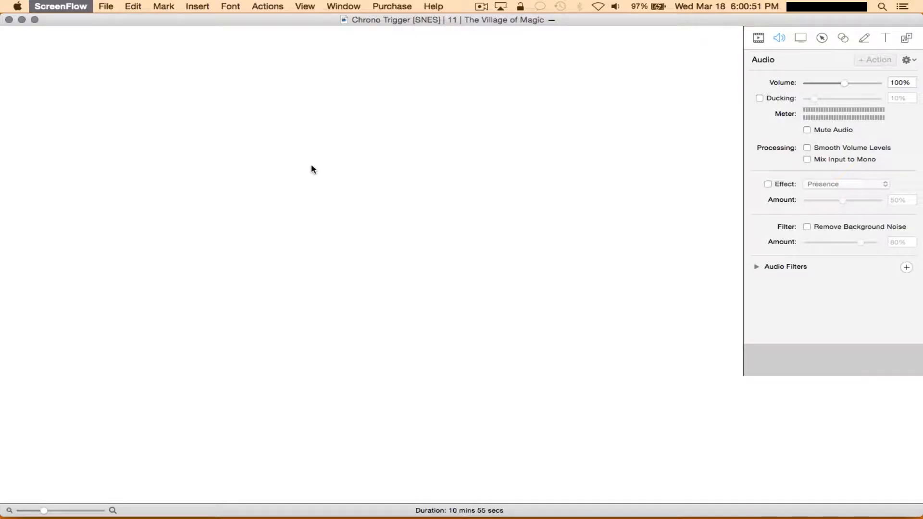
Launch Adobe Premiere Pro CC 2014 from the installed applications
key("F4")
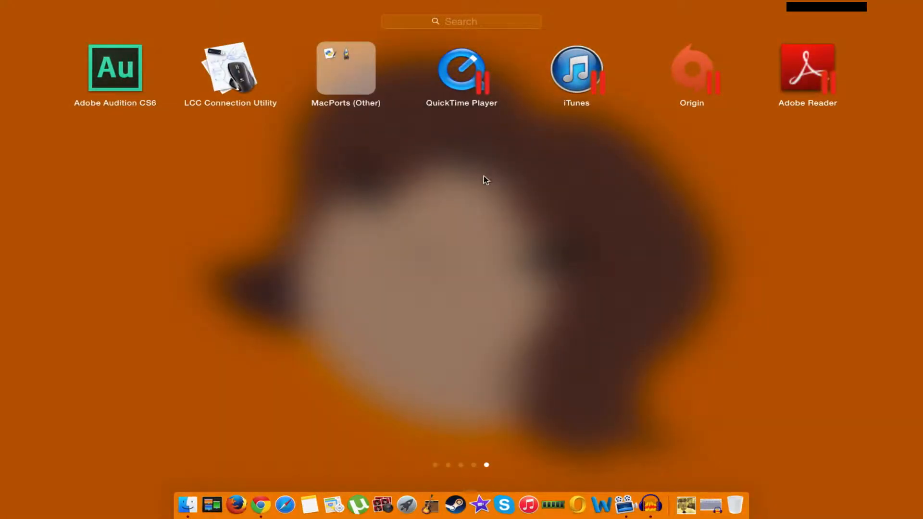
scroll(379, 204, "left", 3)
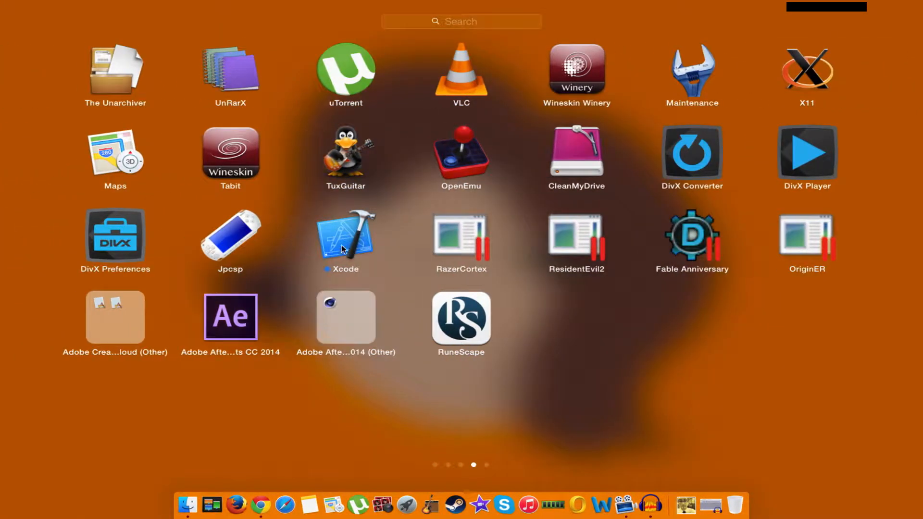
scroll(210, 305, "left", 3)
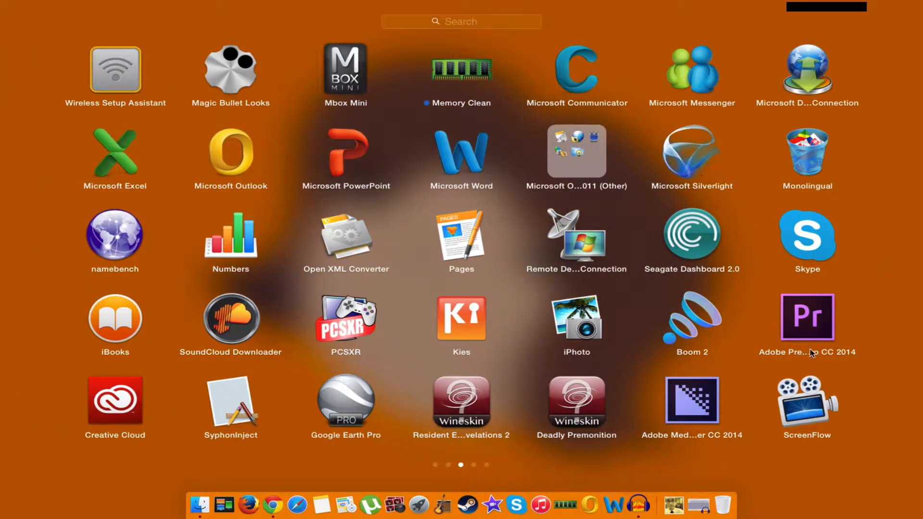
left_click(794, 325)
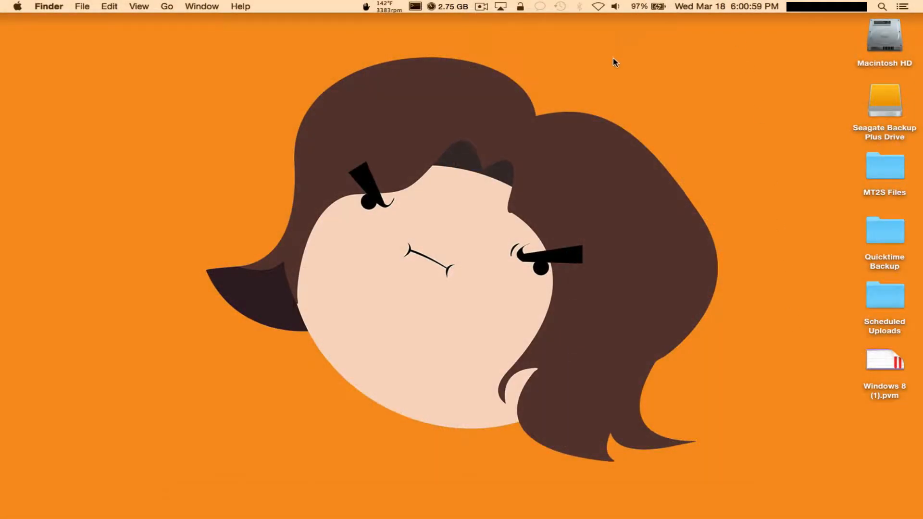
mouse_move(505, 516)
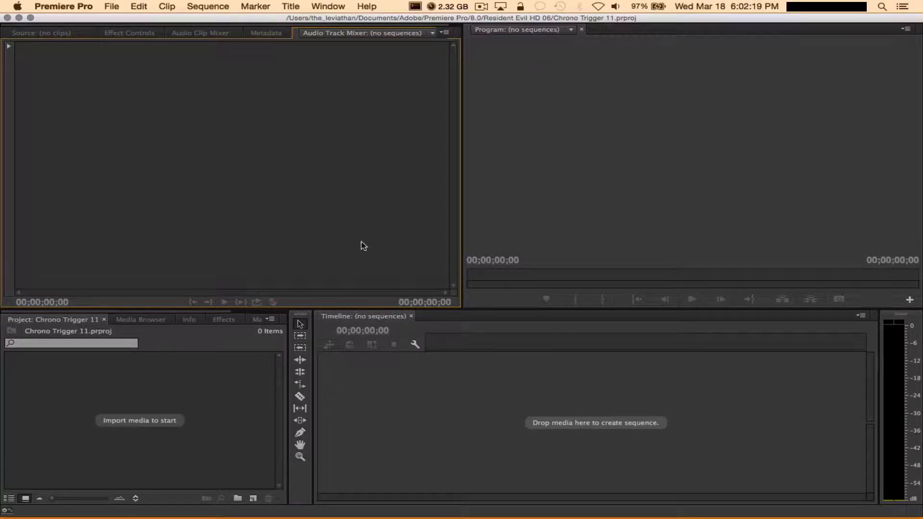
Start importing media into the Chrono Trigger 11 project and browse to the Chrono Trigger folder under Let's Play, SNES
left_click(367, 374)
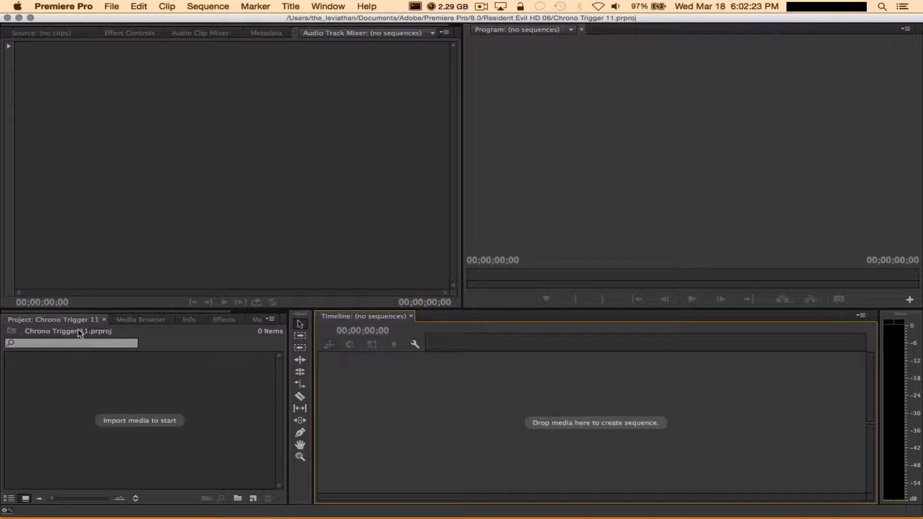
left_click(137, 425)
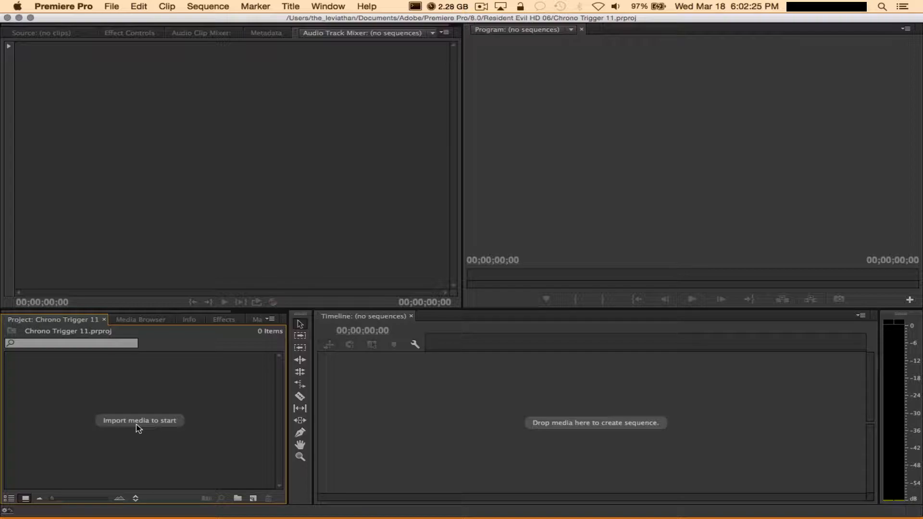
double_click(180, 423)
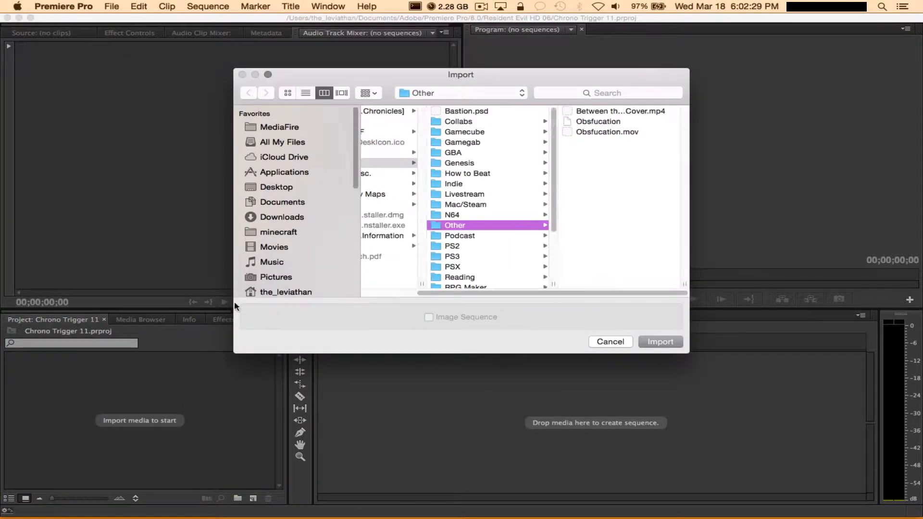
scroll(480, 192, "left", 3)
left_click(441, 164)
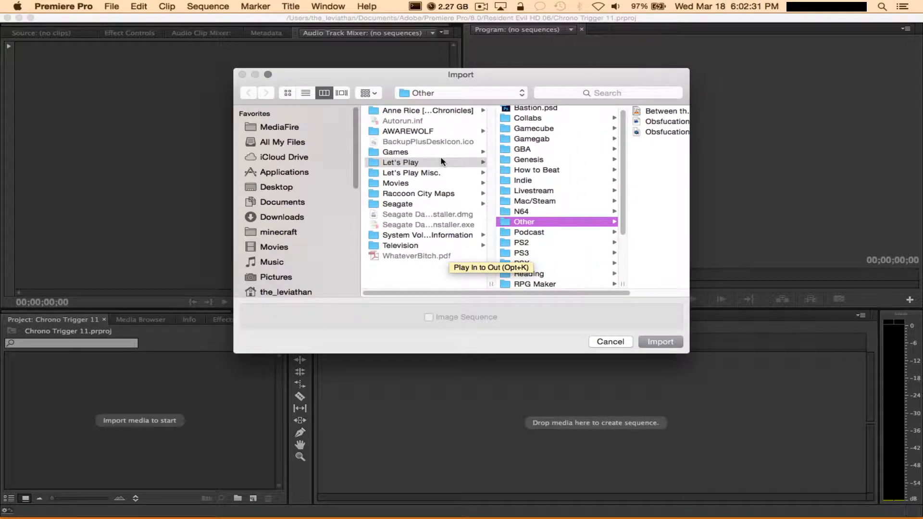
scroll(553, 190, "down", 5)
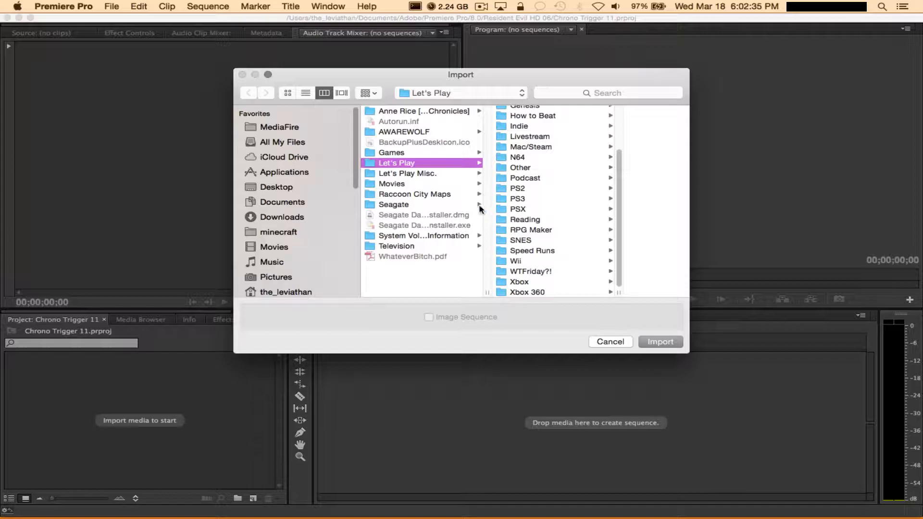
left_click(521, 240)
left_click(618, 123)
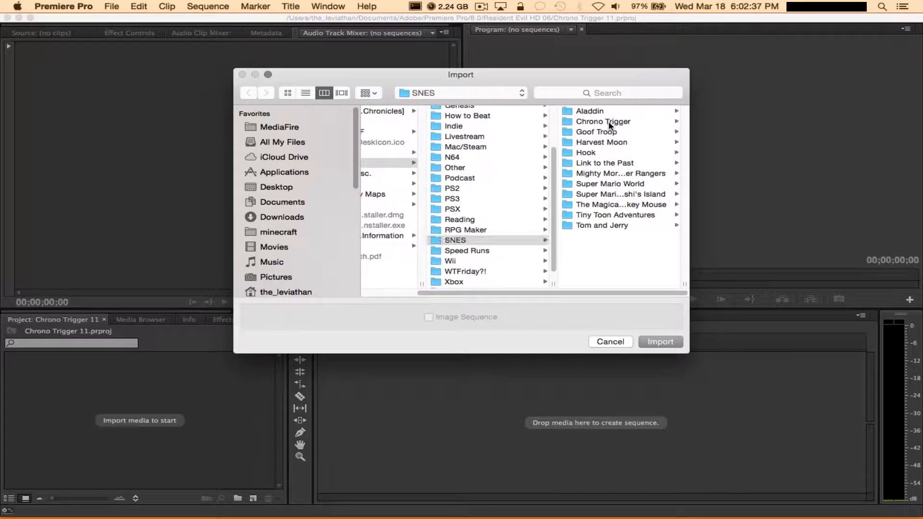
Look through the Chrono Trigger folder for the episode 11 files to import
scroll(626, 220, "down", 1)
scroll(626, 219, "down", 3)
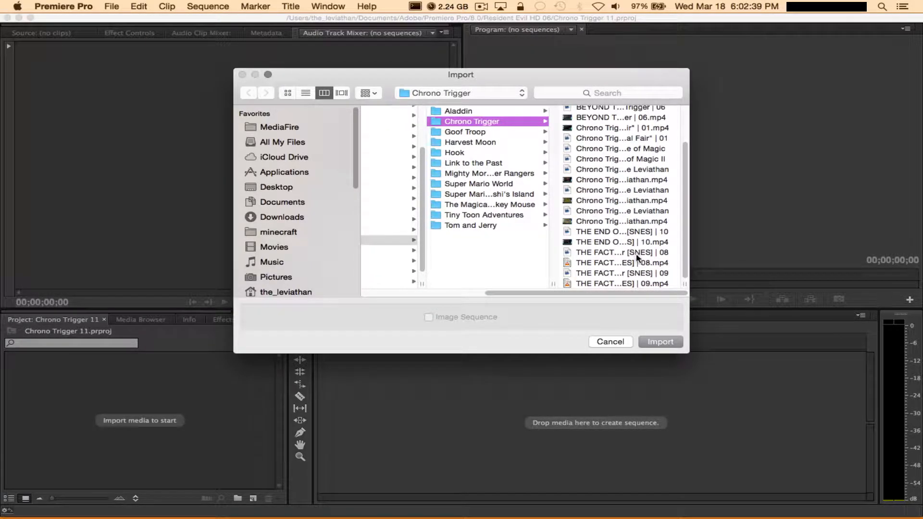
scroll(620, 241, "up", 2)
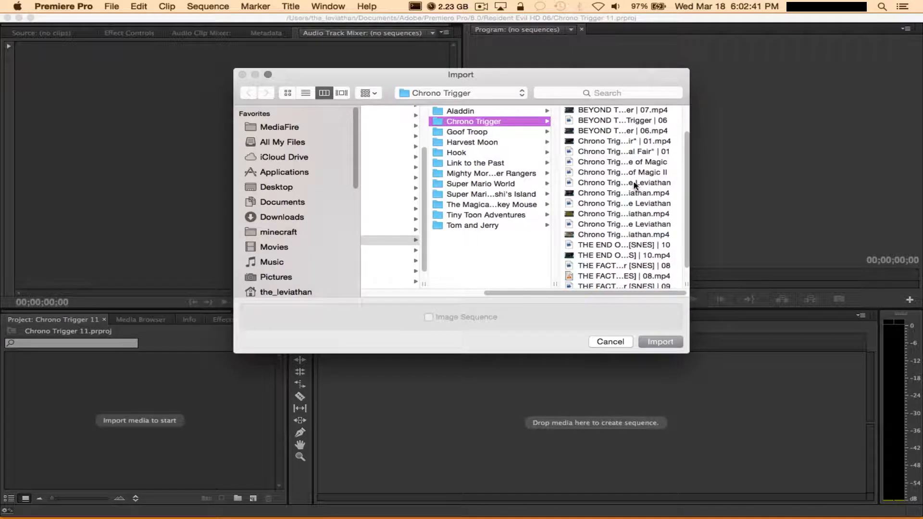
scroll(622, 175, "up", 3)
scroll(644, 207, "down", 5)
scroll(636, 212, "up", 2)
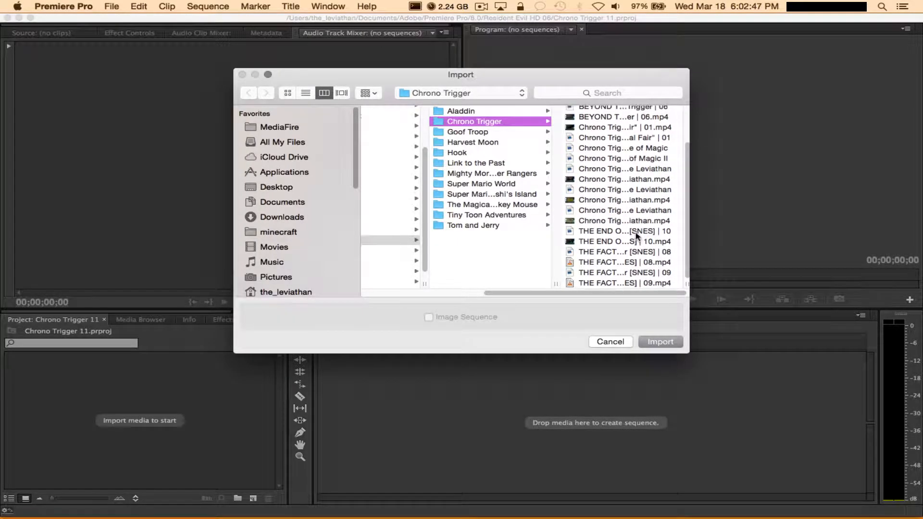
scroll(630, 198, "down", 1)
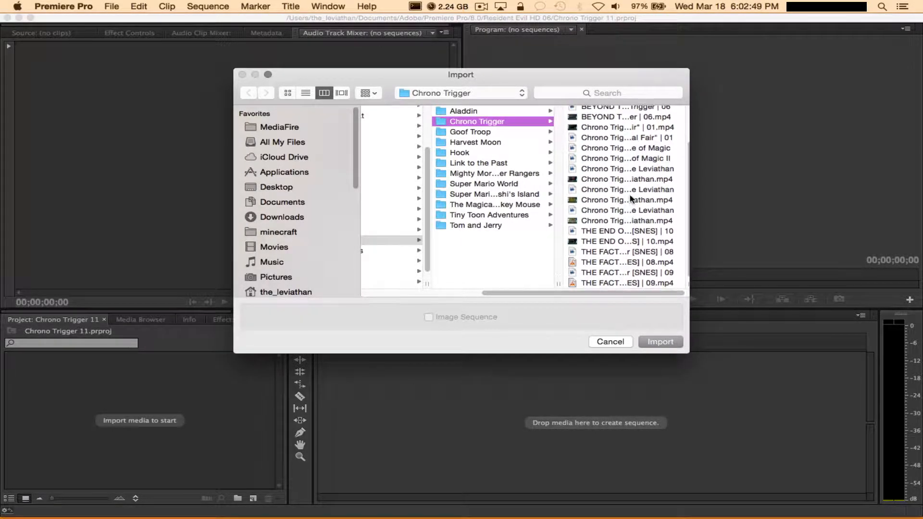
scroll(624, 230, "down", 2)
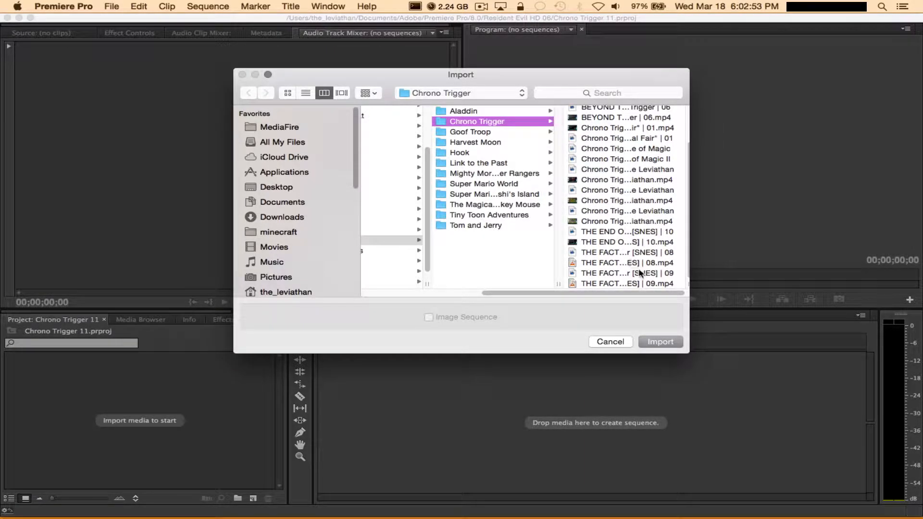
scroll(636, 227, "up", 1)
scroll(635, 223, "up", 2)
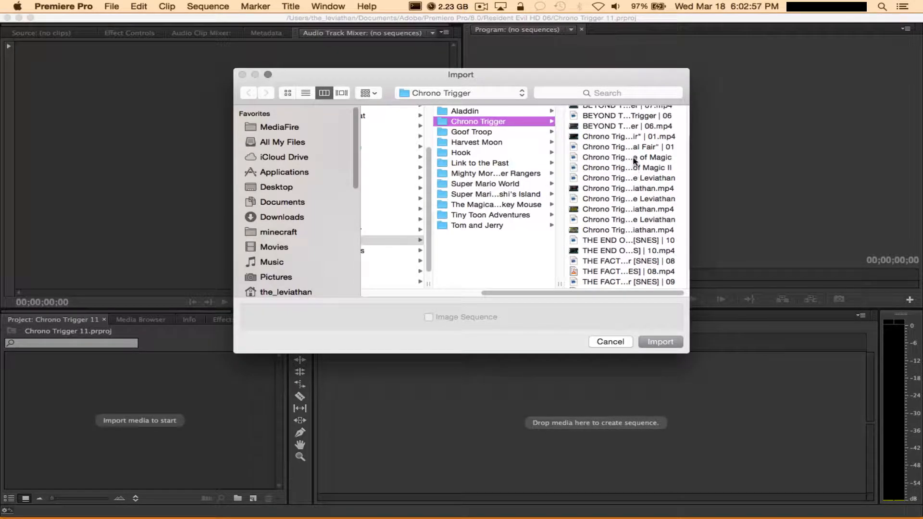
Go through the Chrono Trigger folder's videos and ScreenFlow documents one by one to find the exported episode 11 movie
left_click(630, 188)
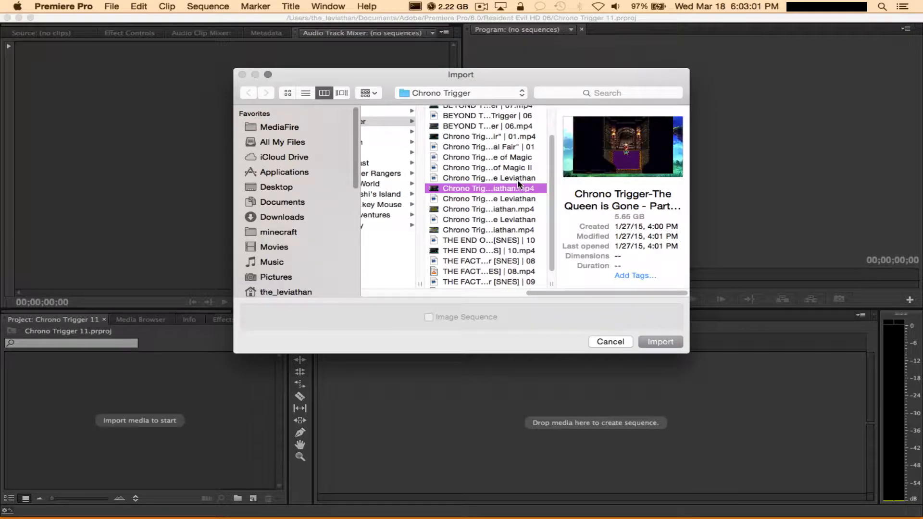
left_click(518, 181)
key("Up")
key("Up")
key("Up")
key("Up")
key("Up")
key("Up")
key("Up")
key("Up")
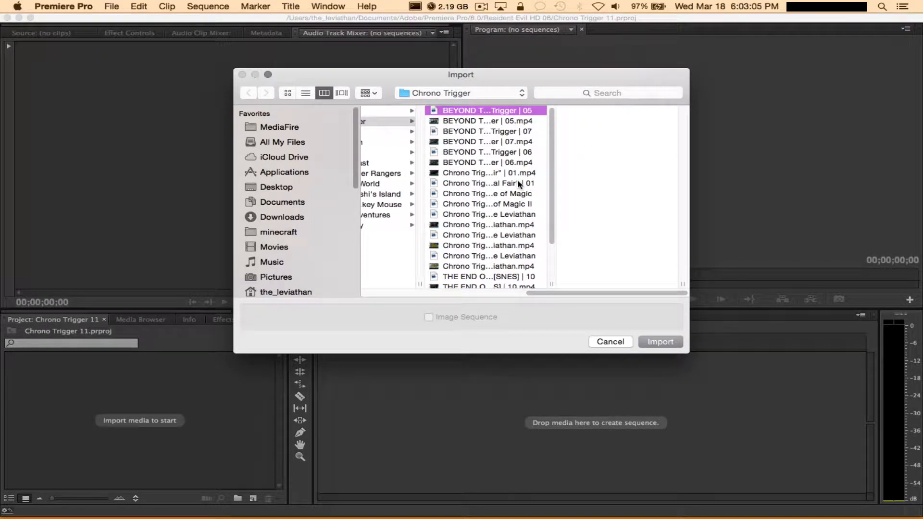
key("Up")
key("Up")
key("Down")
key("Down")
key("Down")
key("Down")
key("Down")
key("Down")
key("Down")
key("Down")
key("Up")
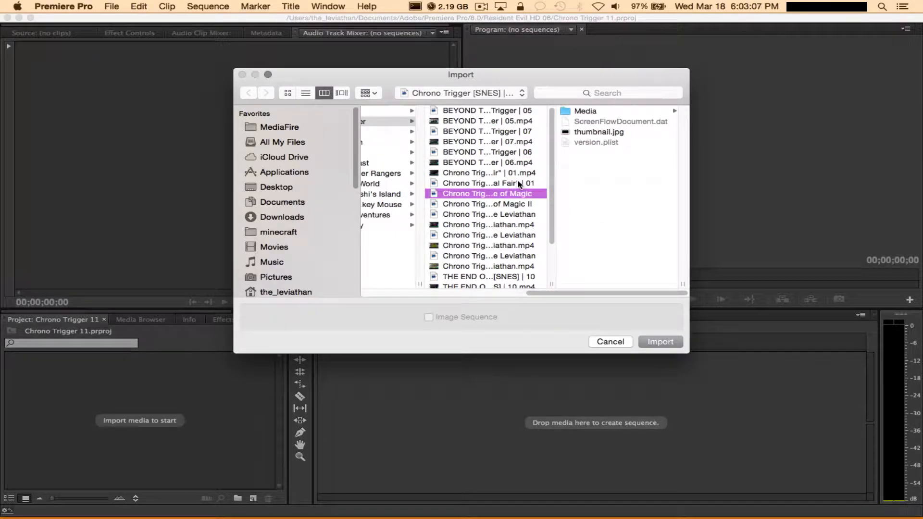
key("Down")
key("Down")
key("Down")
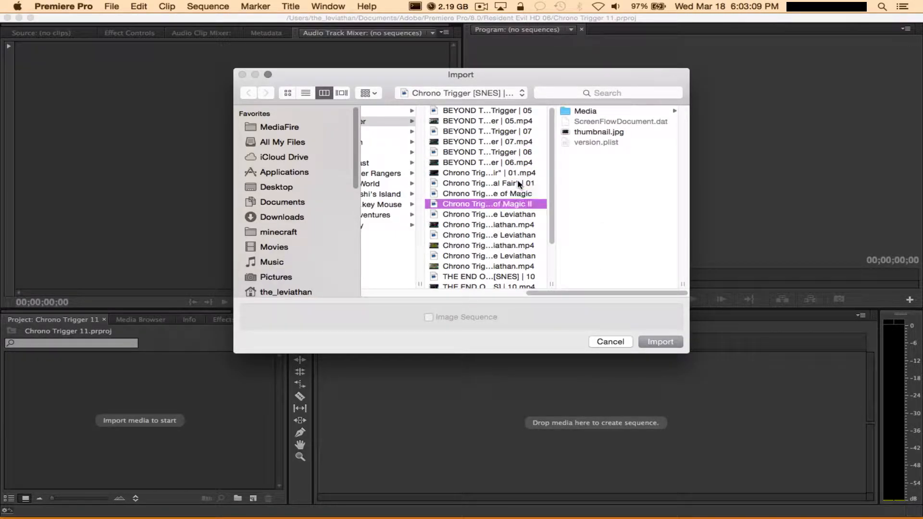
key("Down")
key("Down")
key("Down")
key("Down")
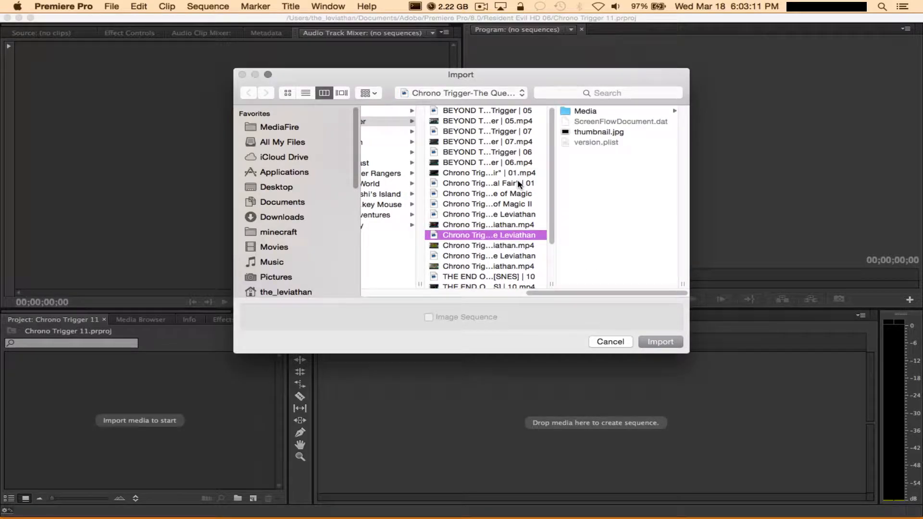
key("Down")
key("Down")
key("Down")
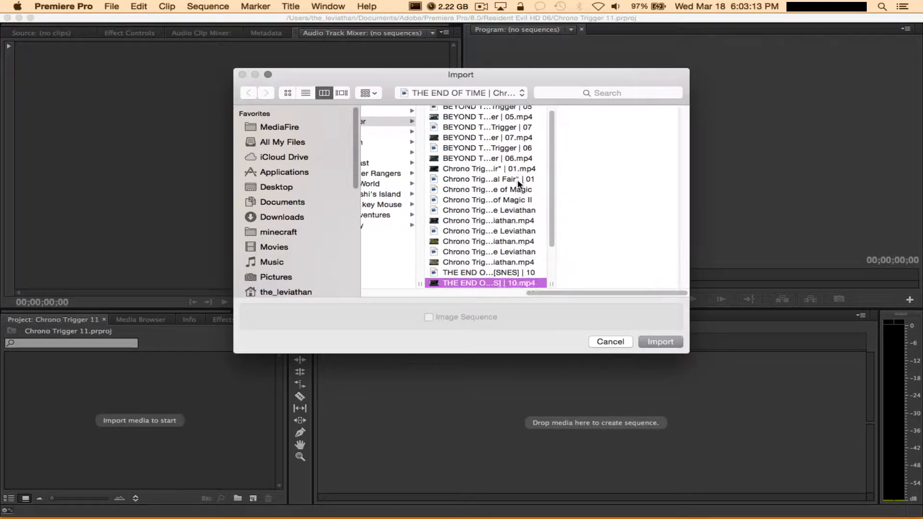
Check the Jill folder under PS3, Resident Evil HD Remaster, for the exported episode movie
scroll(514, 177, "left", 3)
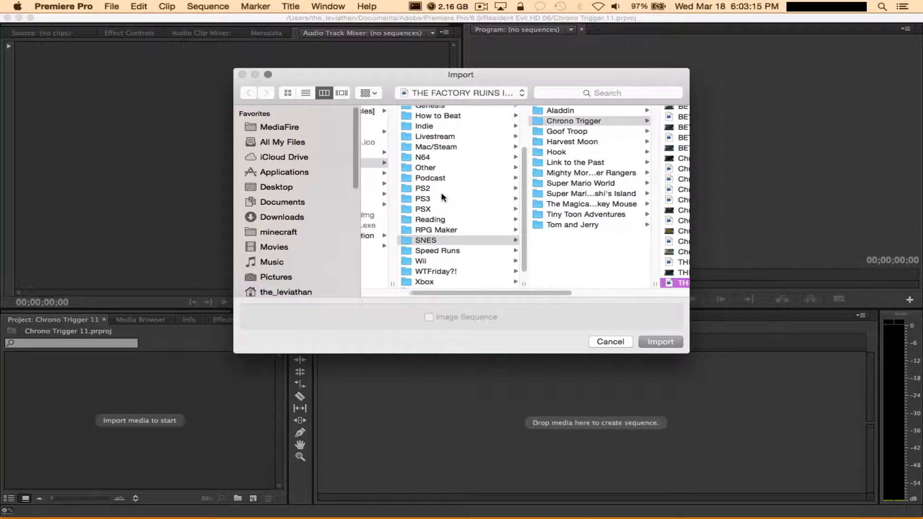
left_click(453, 196)
left_click(620, 111)
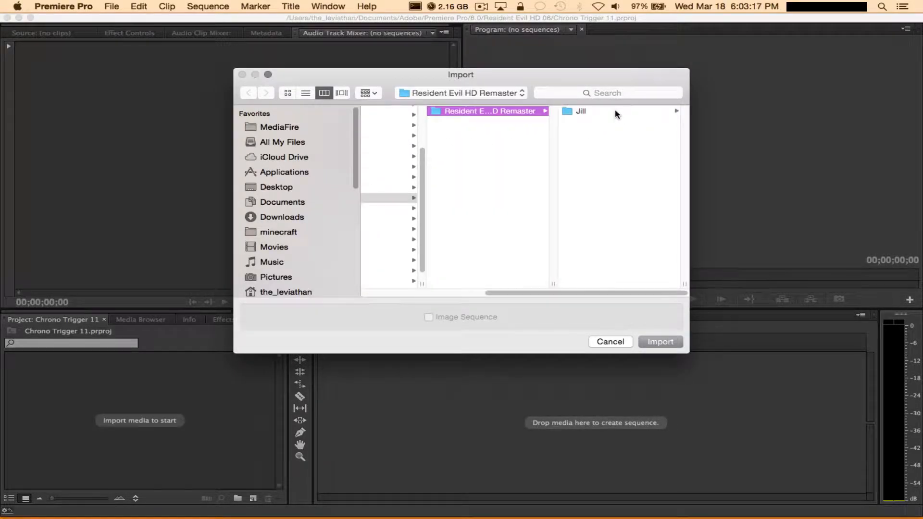
left_click(615, 110)
scroll(634, 188, "down", 1)
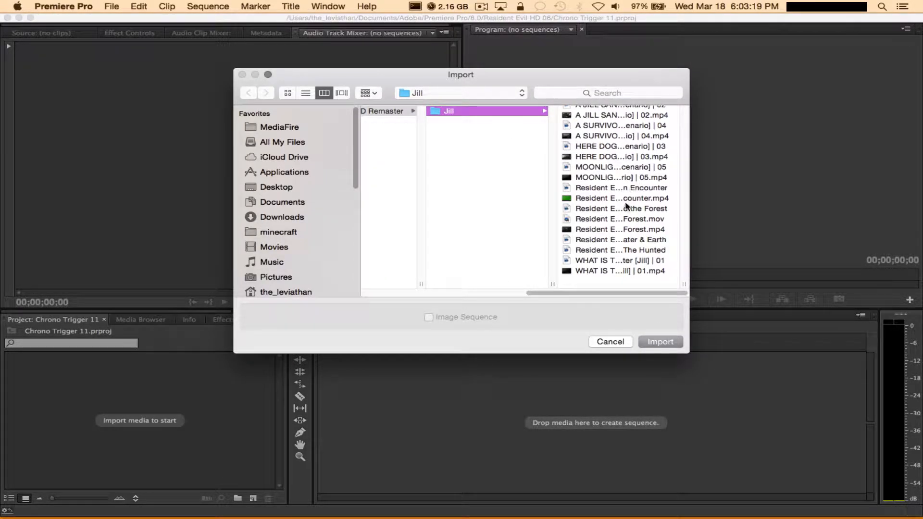
scroll(619, 199, "up", 2)
scroll(611, 194, "down", 1)
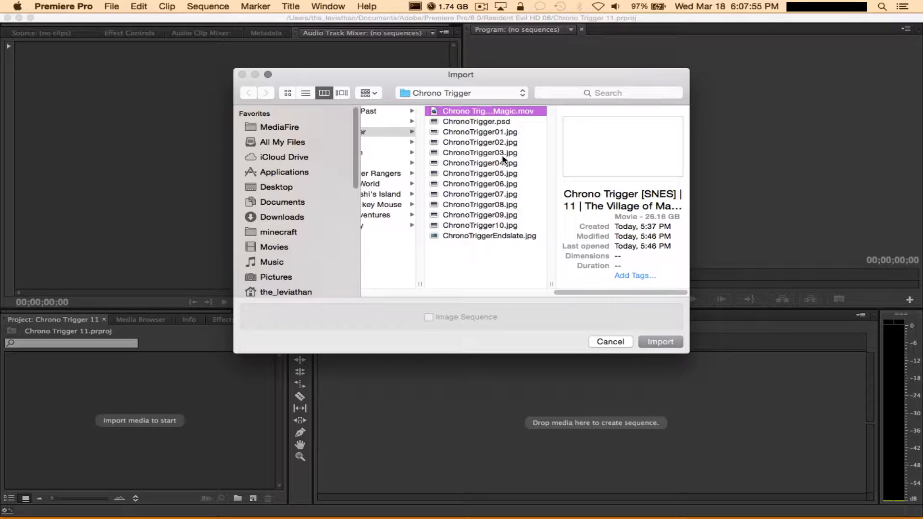
Import Chrono Trigger [SNES] | 11 | The Village of Magic.mov and create a sequence from it
double_click(480, 112)
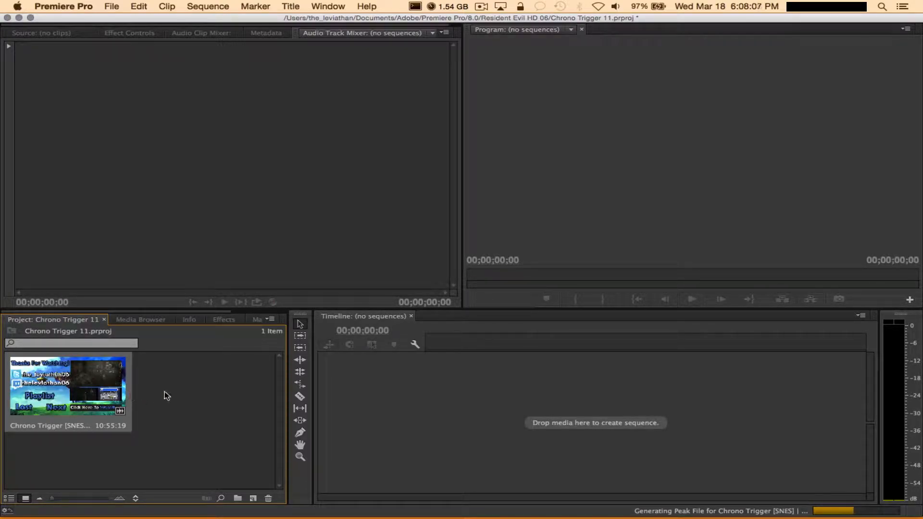
left_click_drag(91, 376, 390, 392)
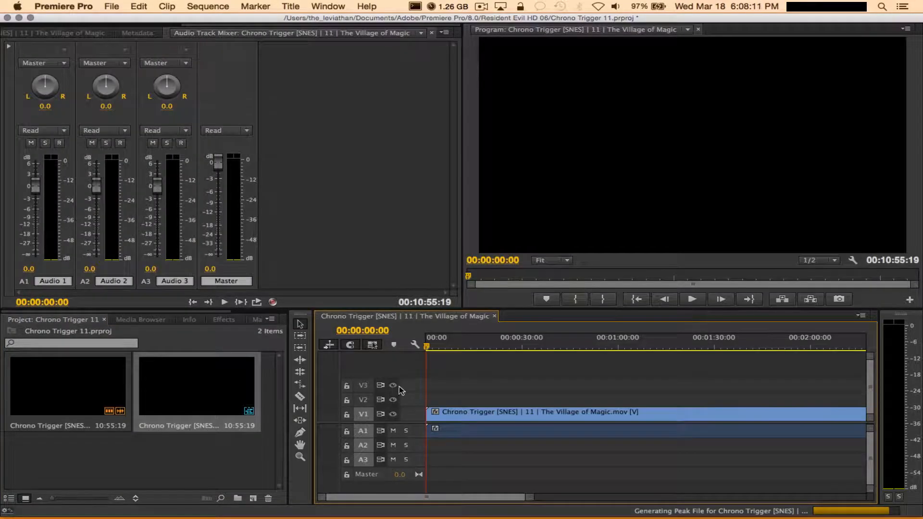
Open the media export settings for the Village of Magic sequence and review the basic video settings
left_click(113, 6)
mouse_move(282, 313)
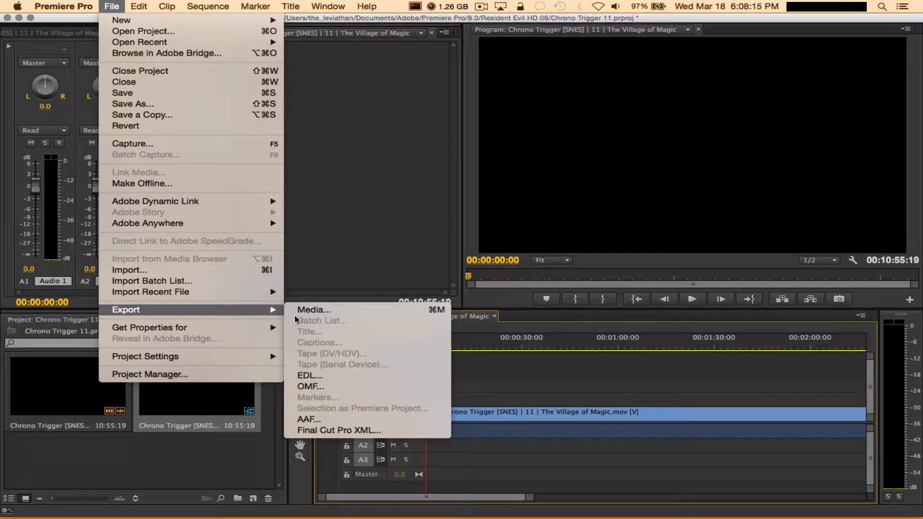
left_click(335, 312)
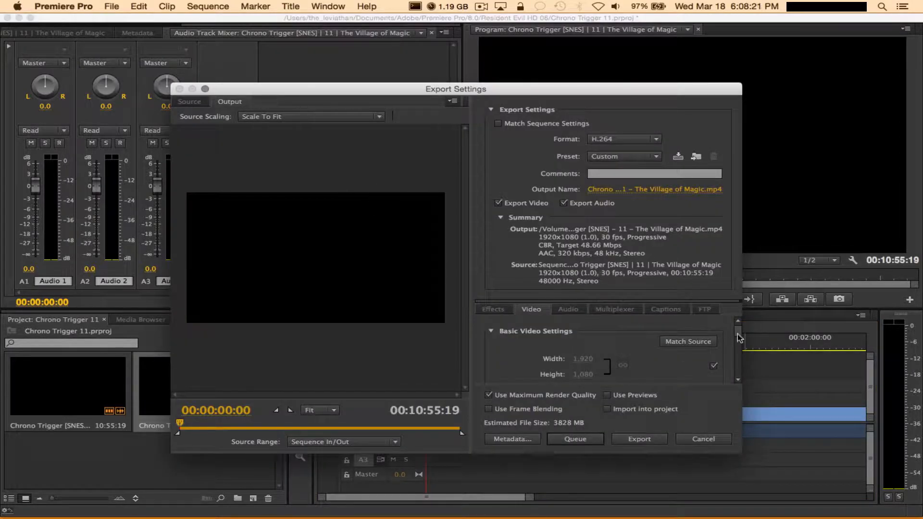
mouse_move(739, 335)
left_mouse_down()
mouse_move(745, 371)
mouse_move(742, 329)
left_mouse_up()
Rename the export's output file as Chrono Trigger [SNES] | 11 | The Village of Magic I
left_click(615, 190)
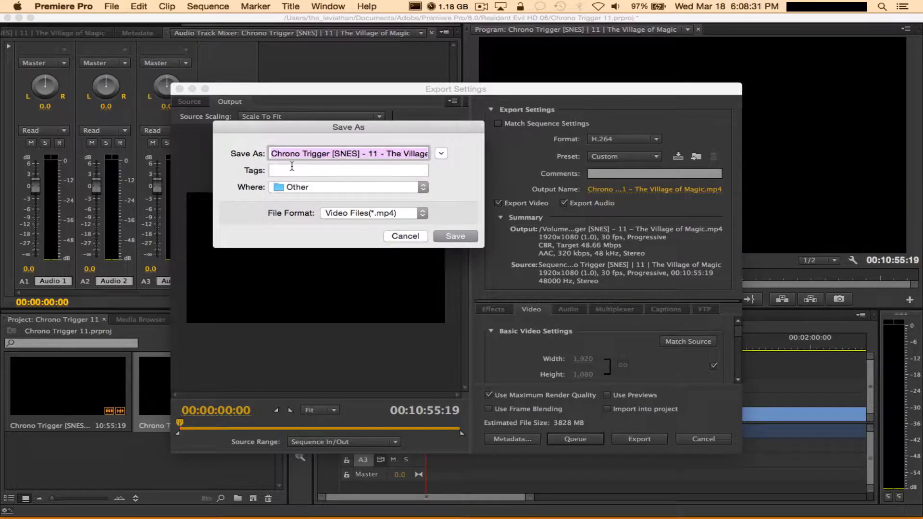
left_click(303, 154)
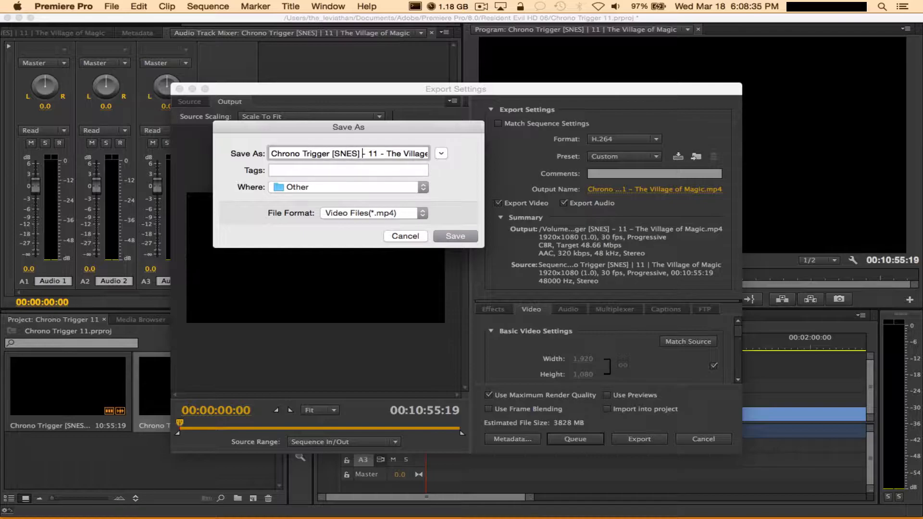
key("BackSpace")
type("|")
key("BackSpace")
type("|")
key("Right")
key("Right")
key("Right")
key("Right")
key("Right")
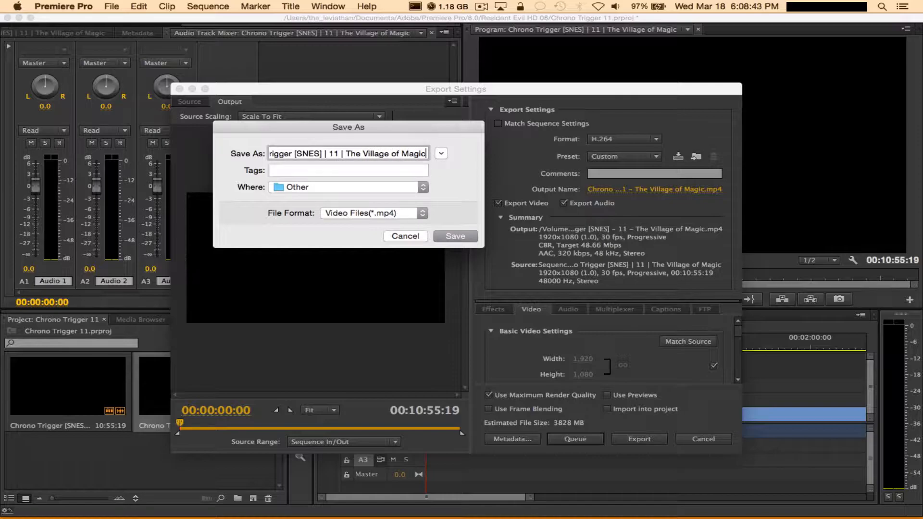
type("|")
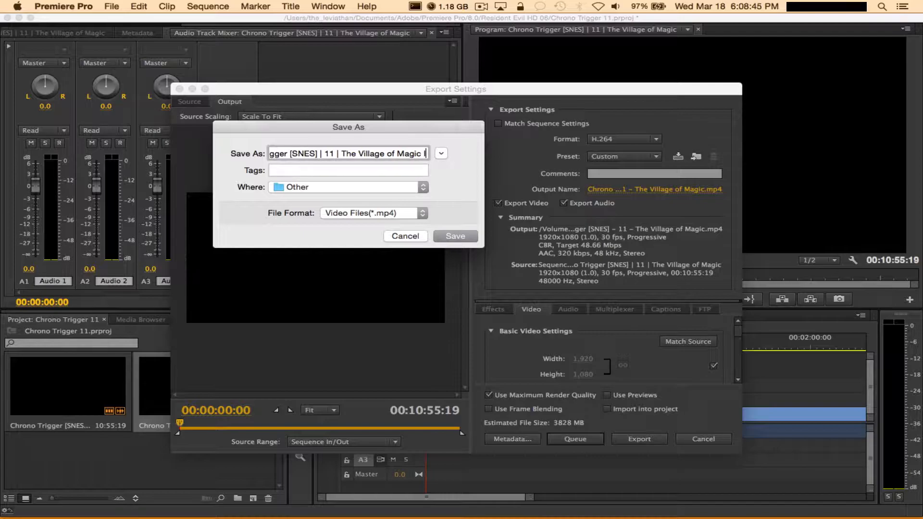
Save the output file to the Chrono Trigger folder under Let's Play, SNES, and export the video
left_click(335, 187)
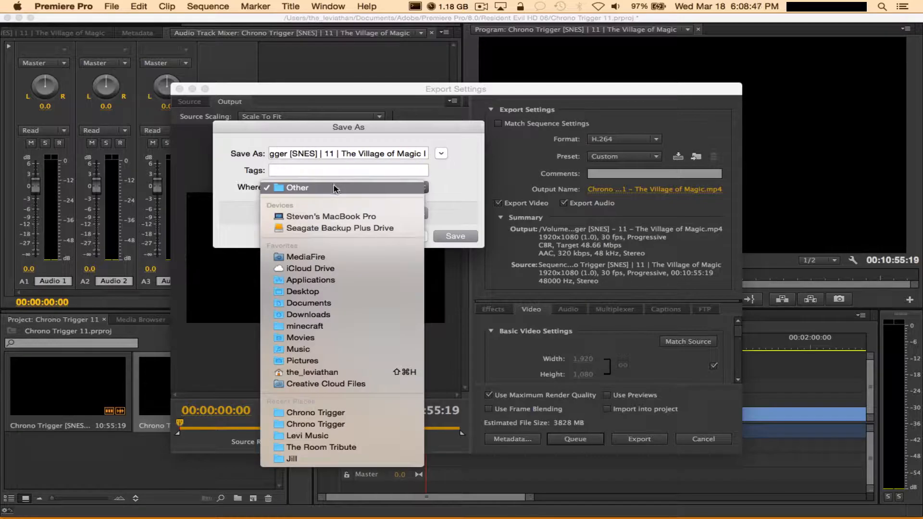
left_click(336, 412)
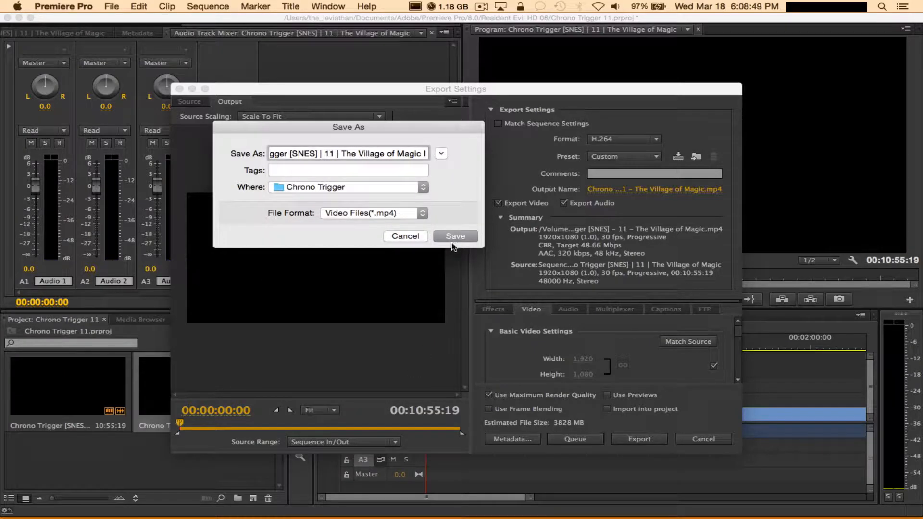
left_click(388, 188)
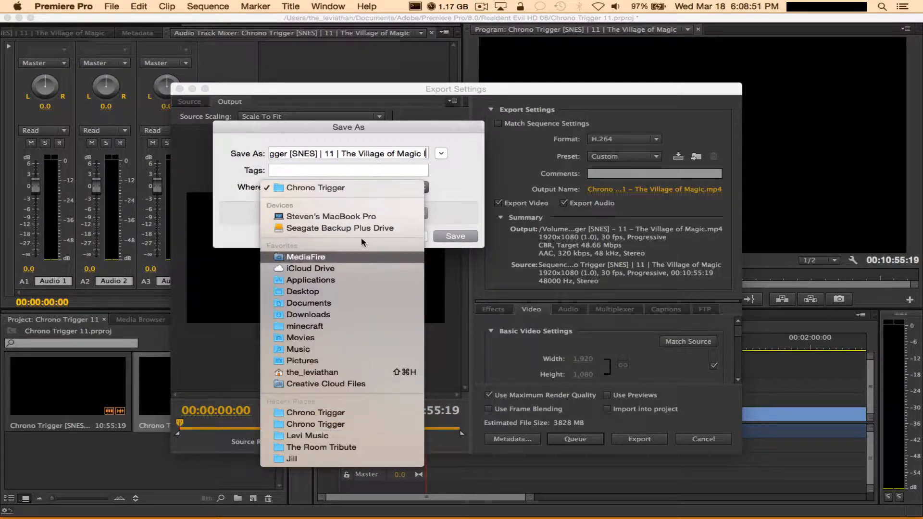
left_click(441, 155)
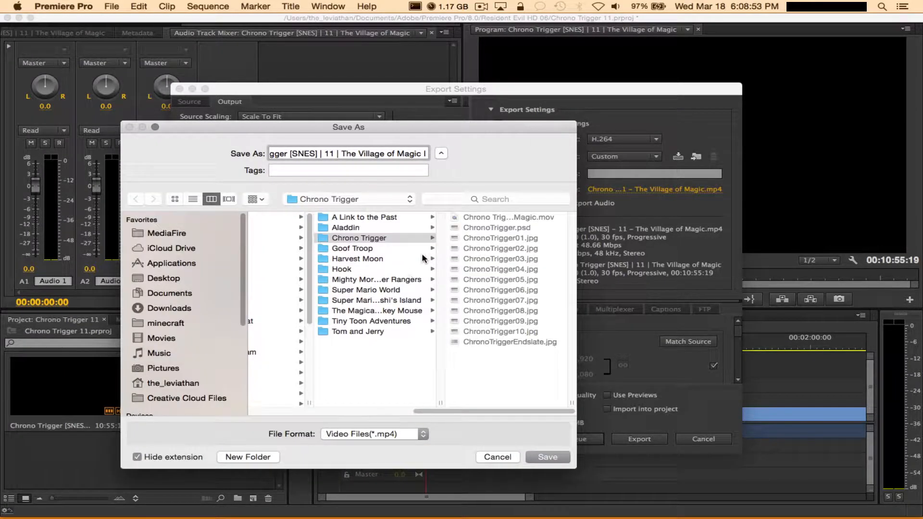
scroll(386, 252, "left", 8)
scroll(379, 257, "left", 6)
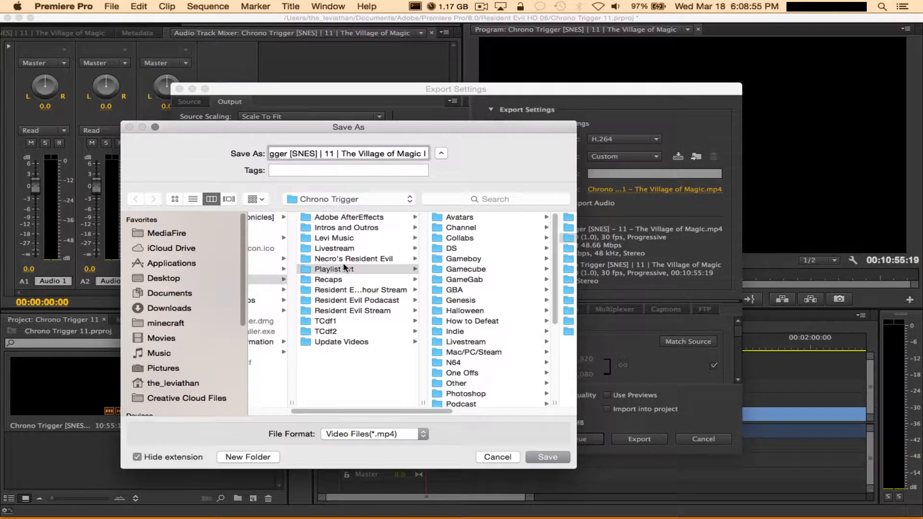
left_click(298, 269)
scroll(461, 307, "down", 5)
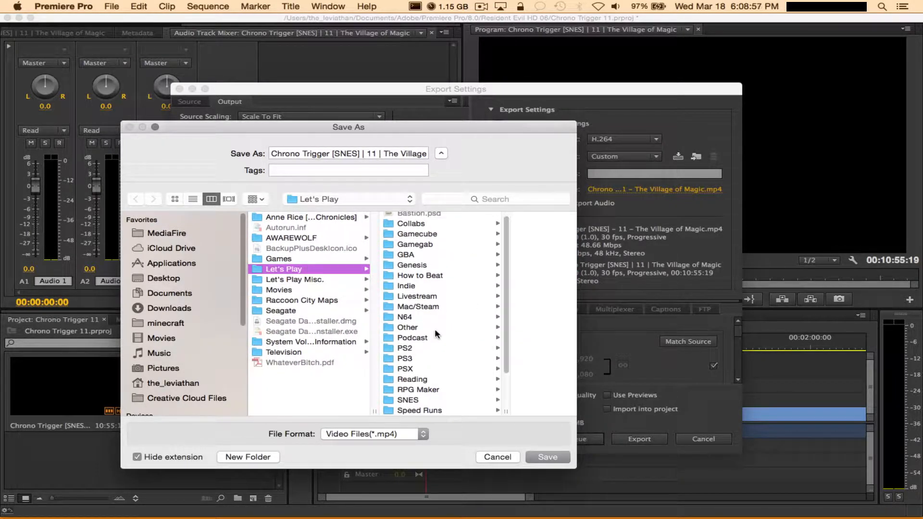
left_click(431, 358)
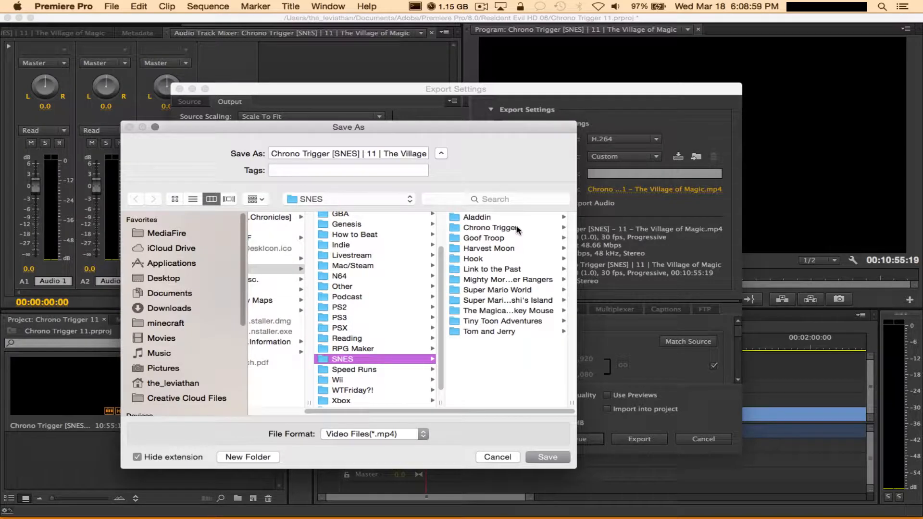
left_click(517, 227)
left_click(541, 457)
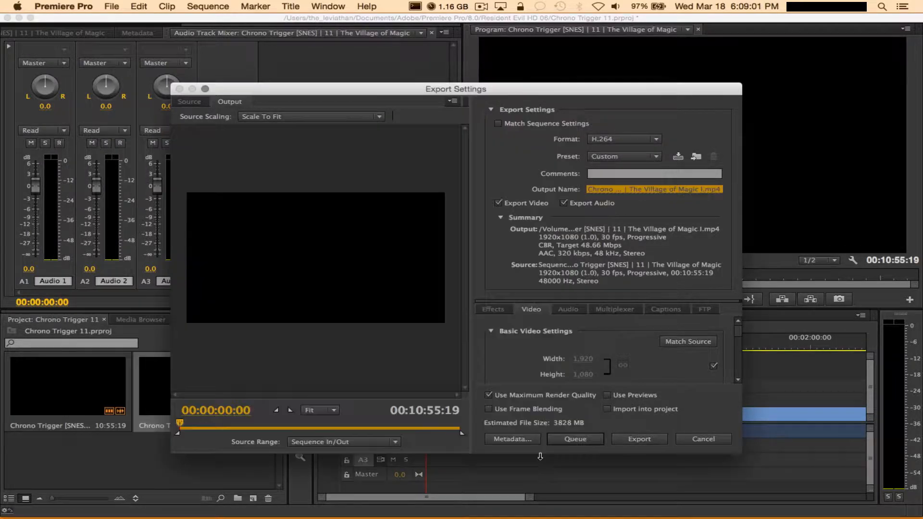
left_click(631, 439)
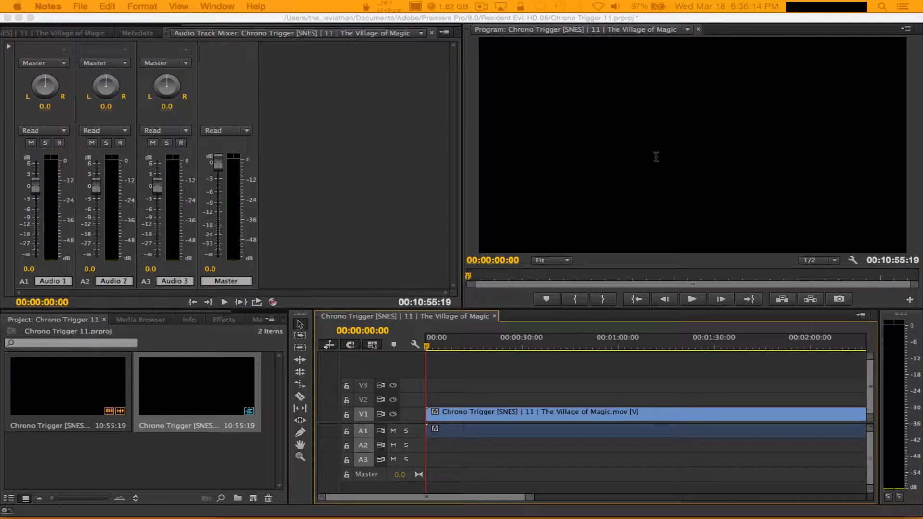
Return to Premiere Pro and quit it
left_click(454, 97)
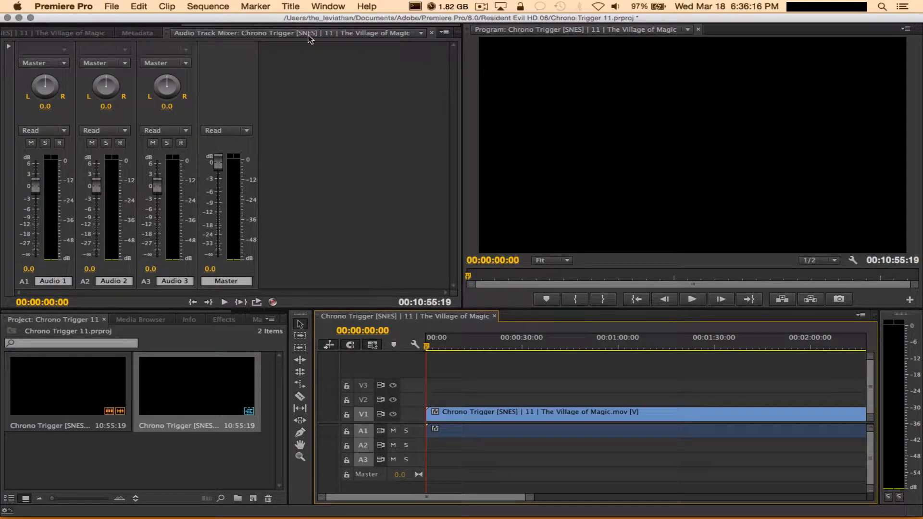
left_click(78, 6)
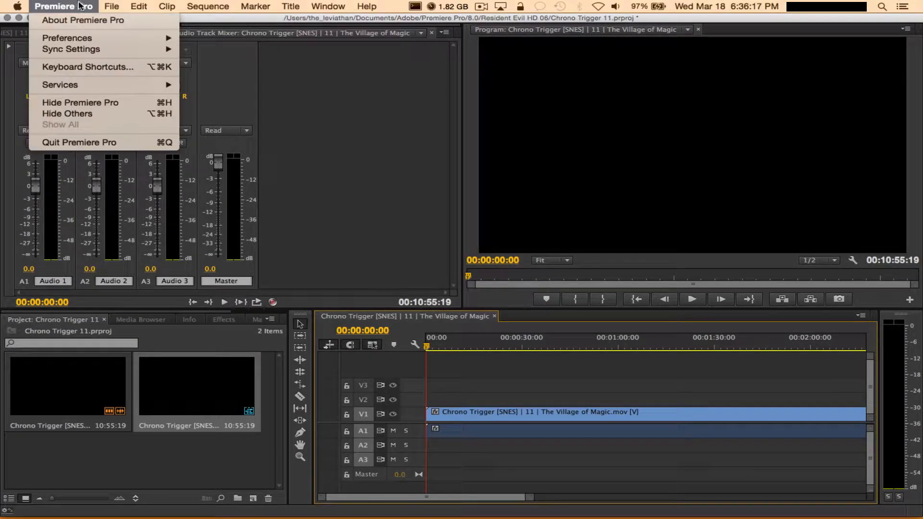
left_click(121, 142)
left_click(480, 280)
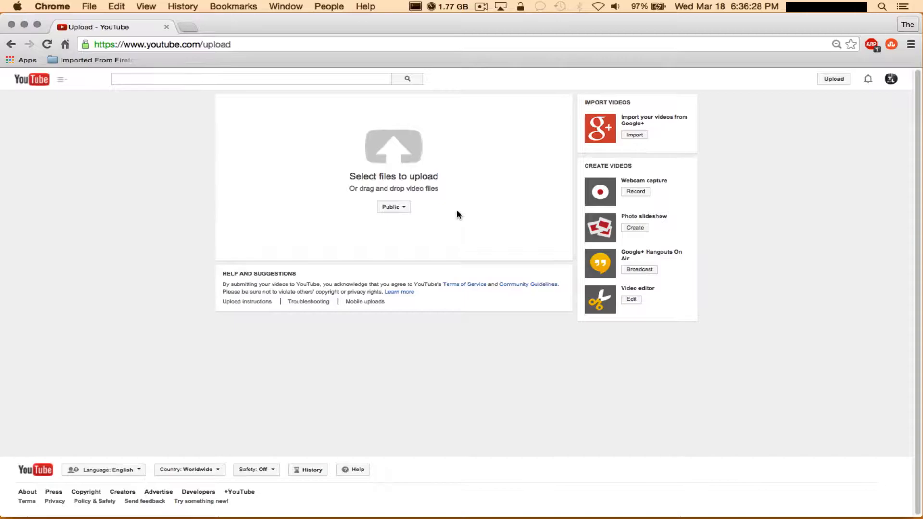
Launch Adobe Photoshop CC 2014 from the installed applications
key("F4")
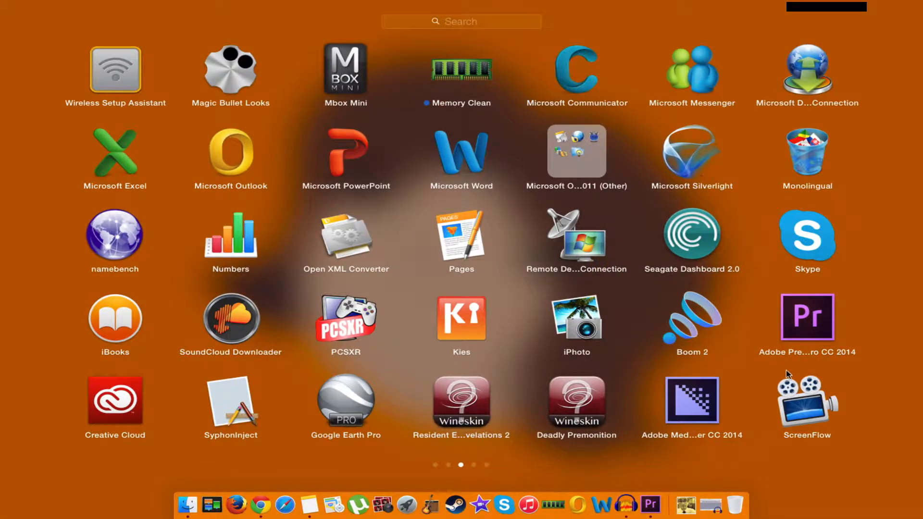
scroll(636, 362, "left", 3)
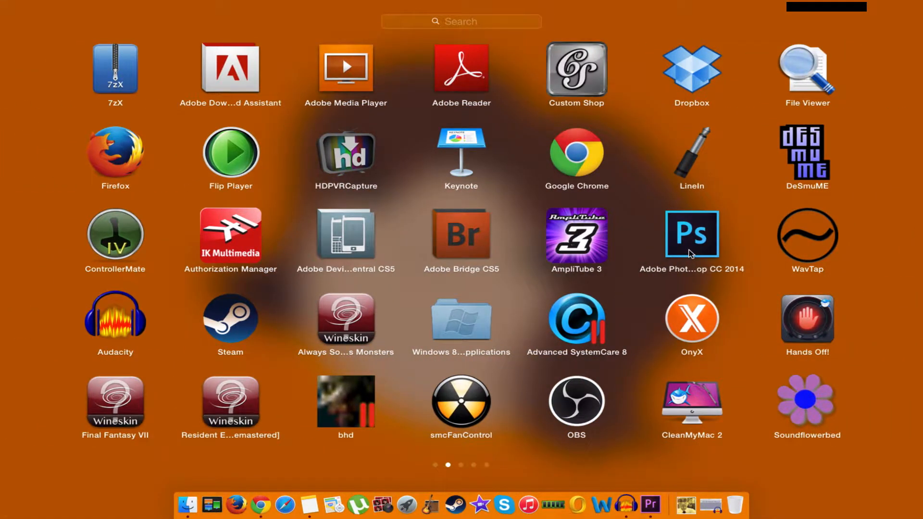
left_click(689, 250)
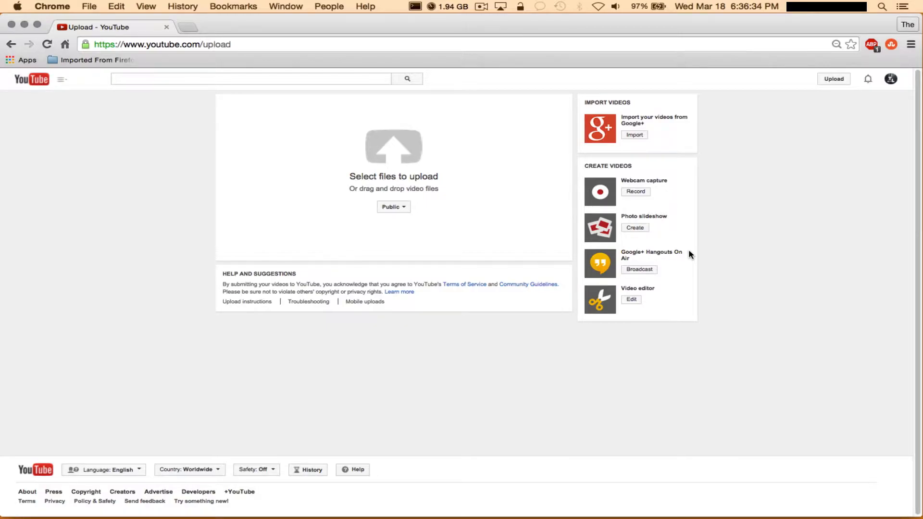
mouse_move(499, 518)
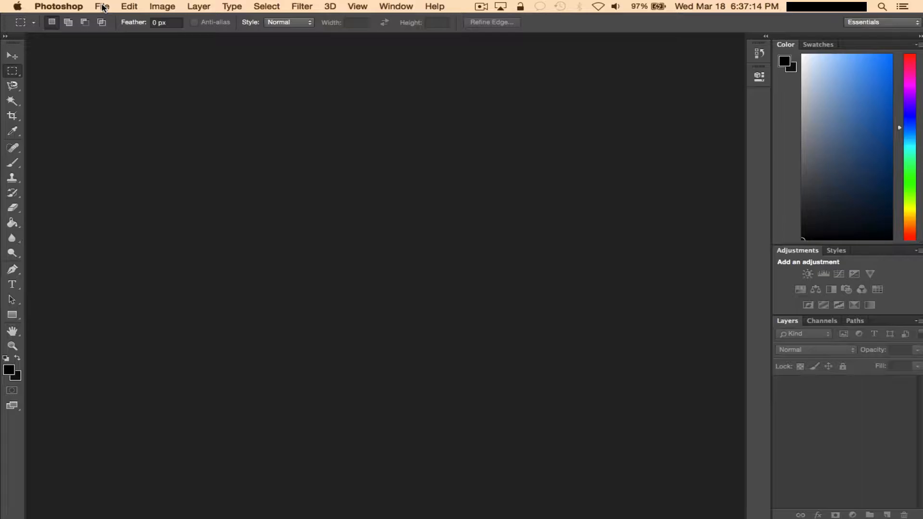
left_click(103, 7)
mouse_move(181, 64)
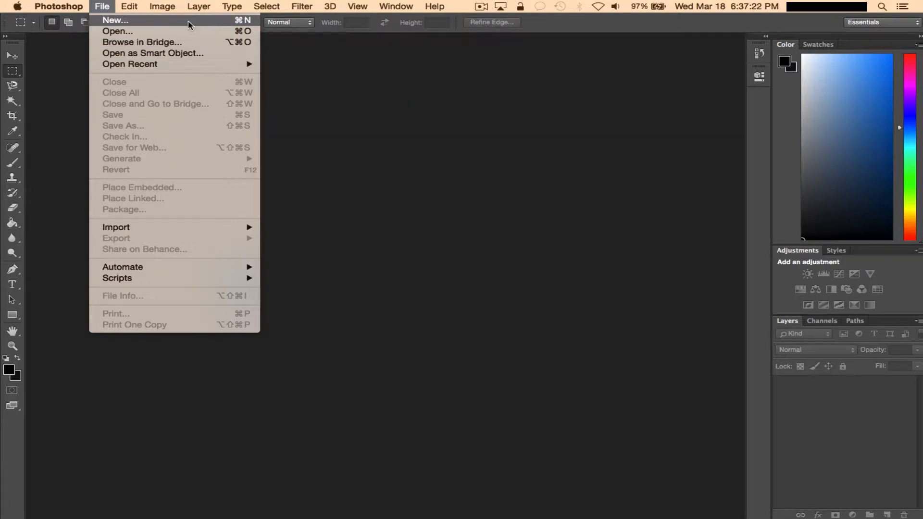
left_click(378, 51)
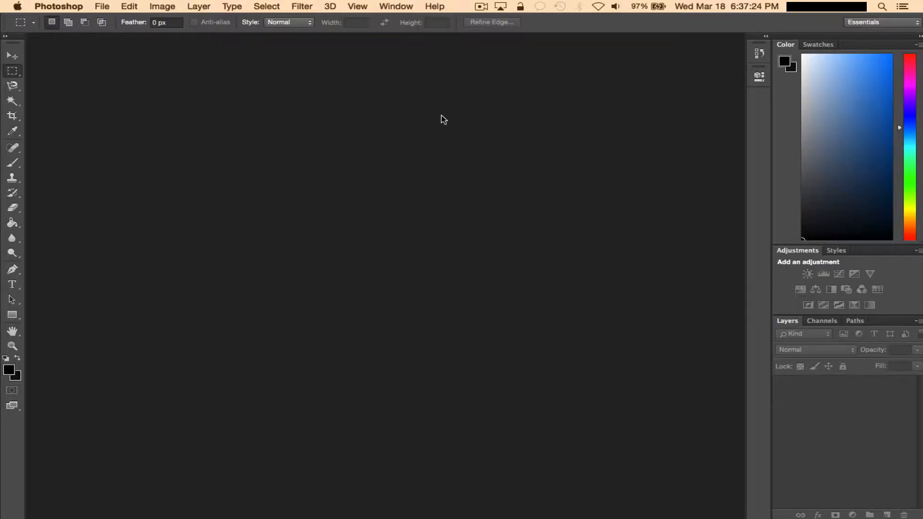
Open ChronoTrigger.psd from the Seagate Backup Plus Drive's Let's Play Misc., Playlist Art, SNES, Chrono Trigger folder
key("super+o")
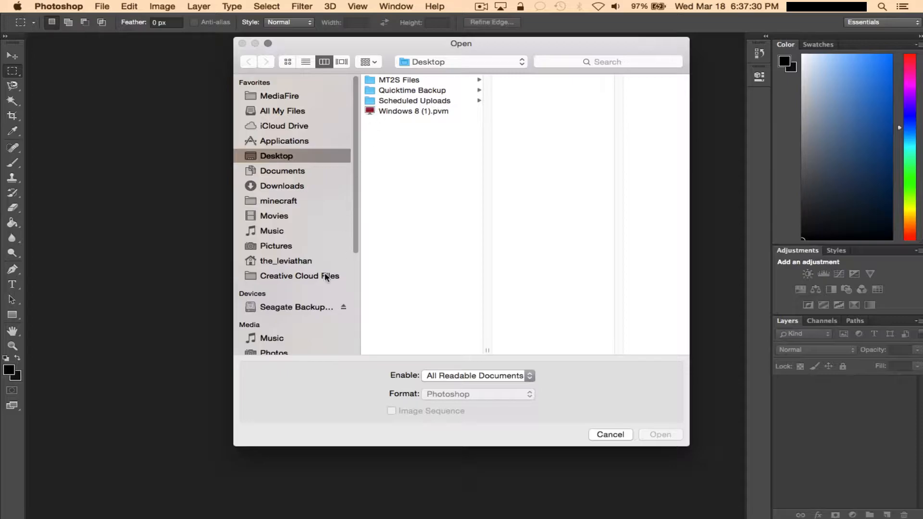
left_click(298, 308)
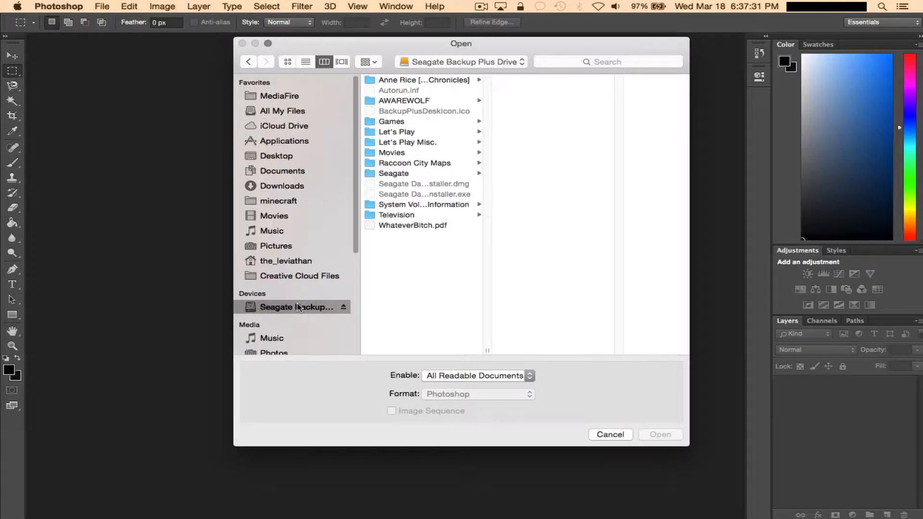
left_click(410, 143)
left_click(571, 133)
scroll(620, 269, "down", 5)
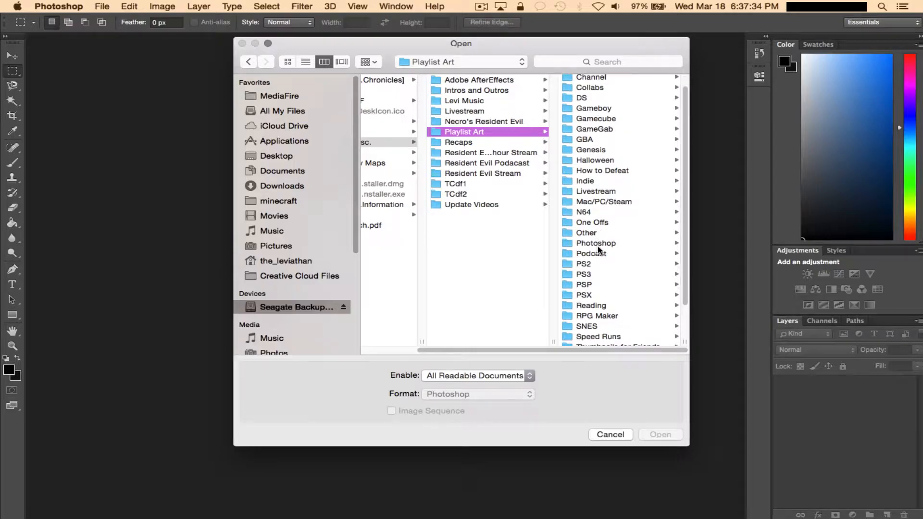
left_click(595, 280)
key("Down")
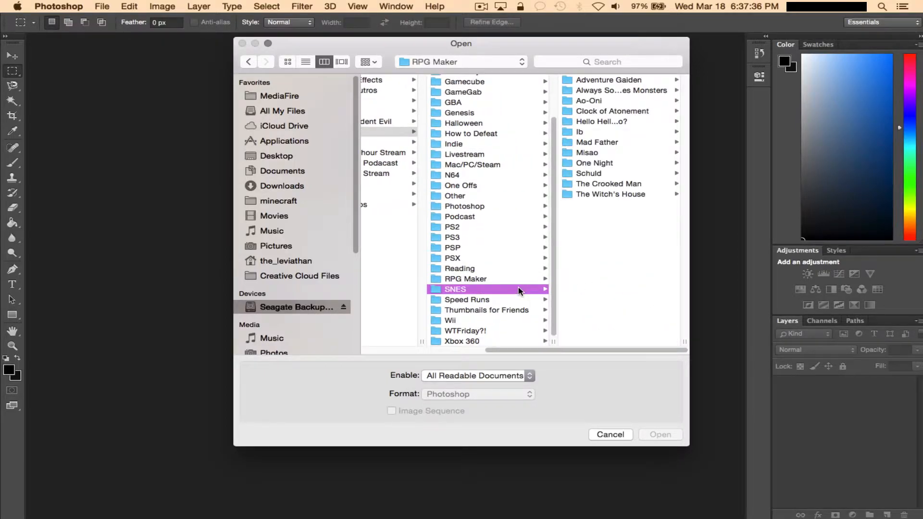
left_click(625, 101)
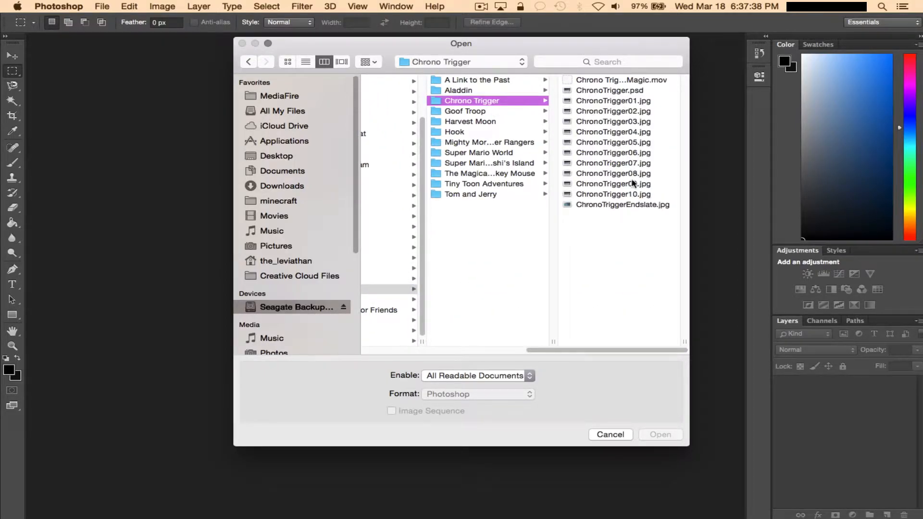
double_click(624, 91)
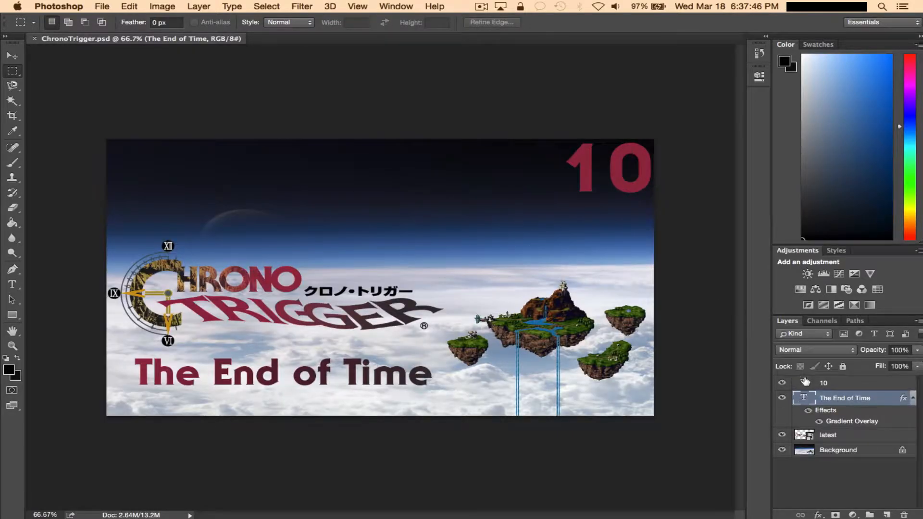
Change the episode number on the artwork to 11
double_click(803, 383)
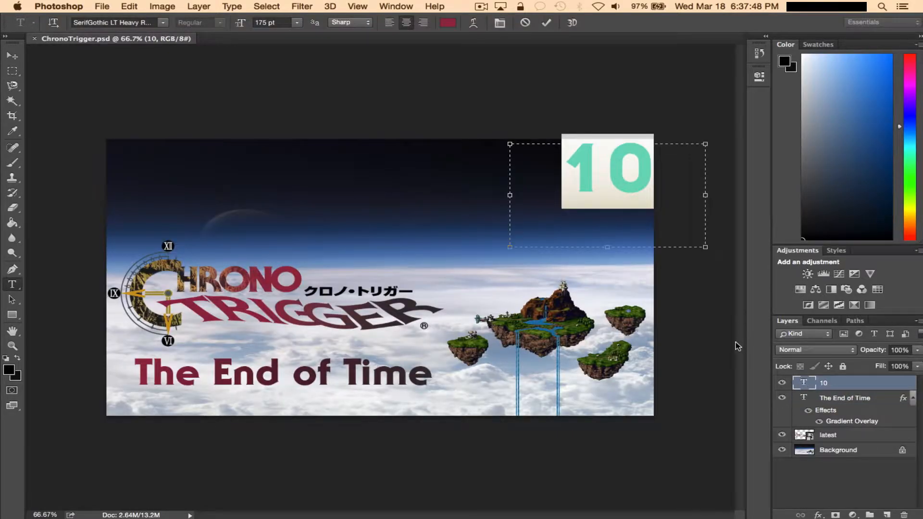
type("11")
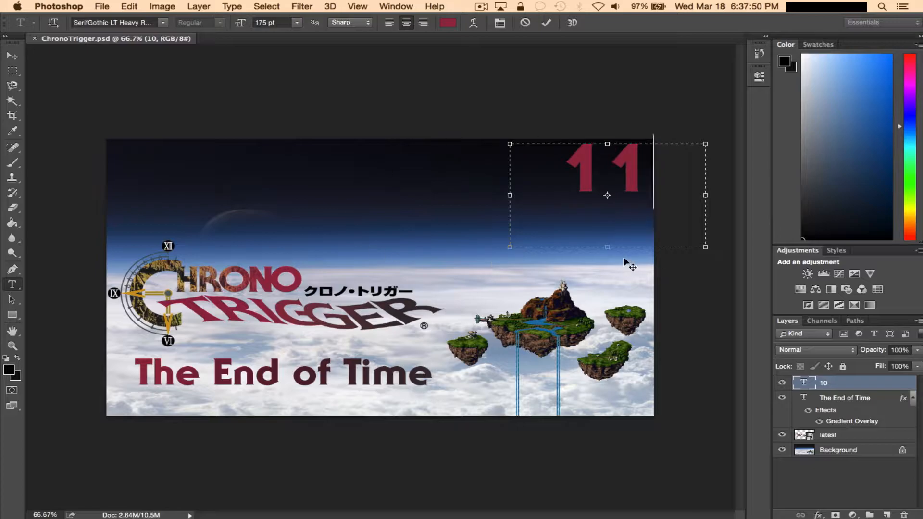
Change the artwork's title text to The Village of Magic and move it up until both lines fit on the canvas
double_click(804, 395)
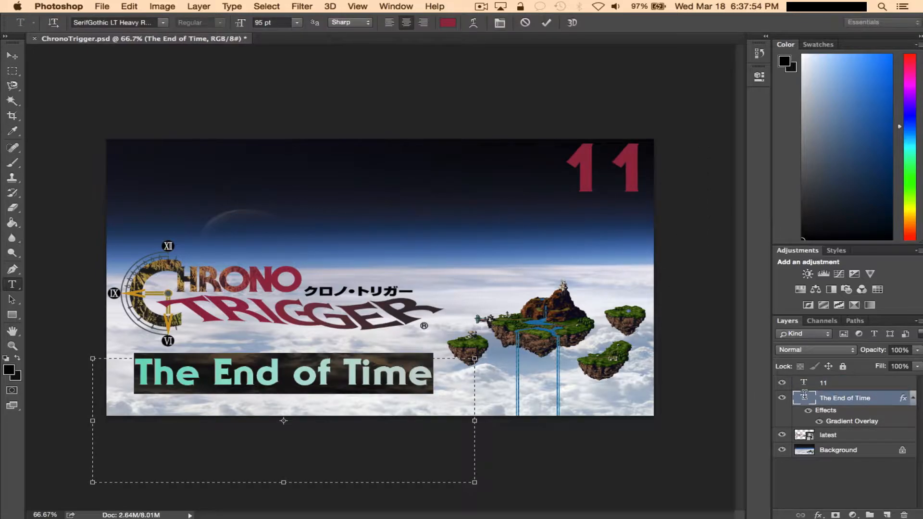
type("The Vi")
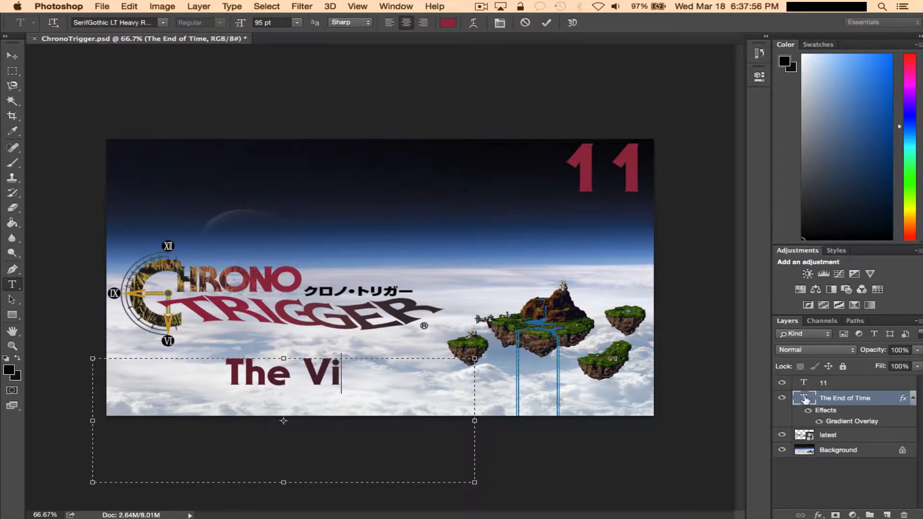
type("llage of Magic")
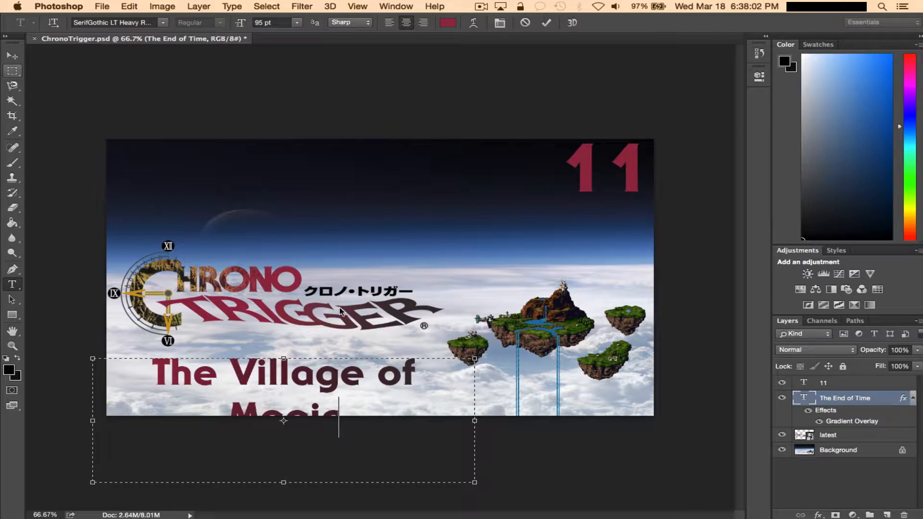
left_click(12, 56)
left_click_drag(322, 364, 327, 346)
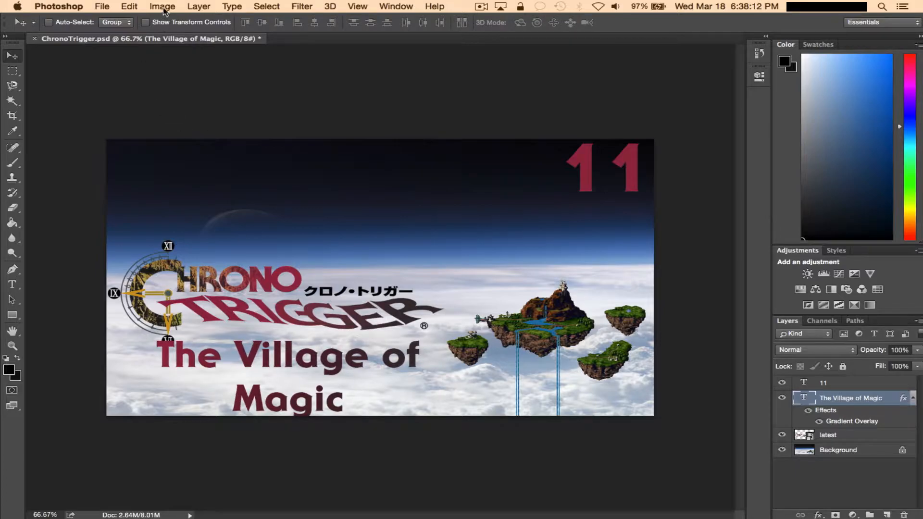
Save a copy of the artwork as ChronoTrigger11.jpg in the Chrono Trigger folder, in JPEG format at quality 12 (Maximum)
left_click(103, 5)
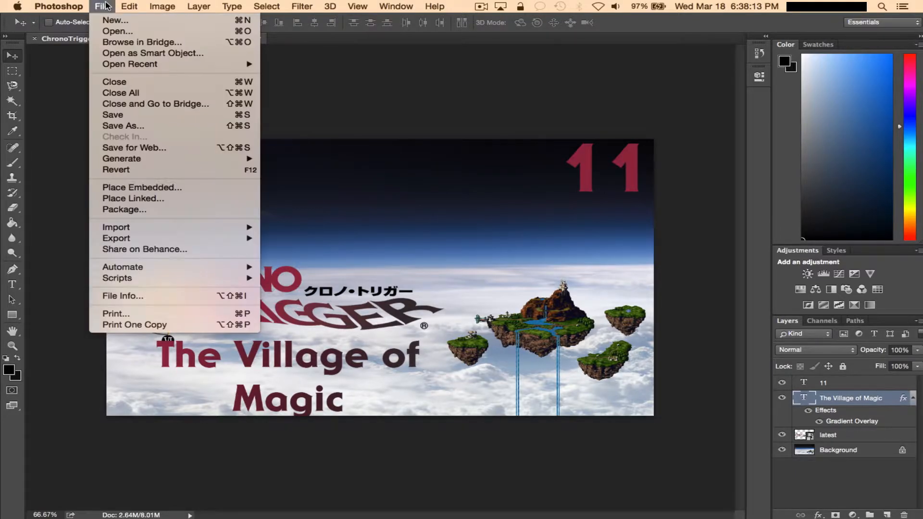
left_click(173, 126)
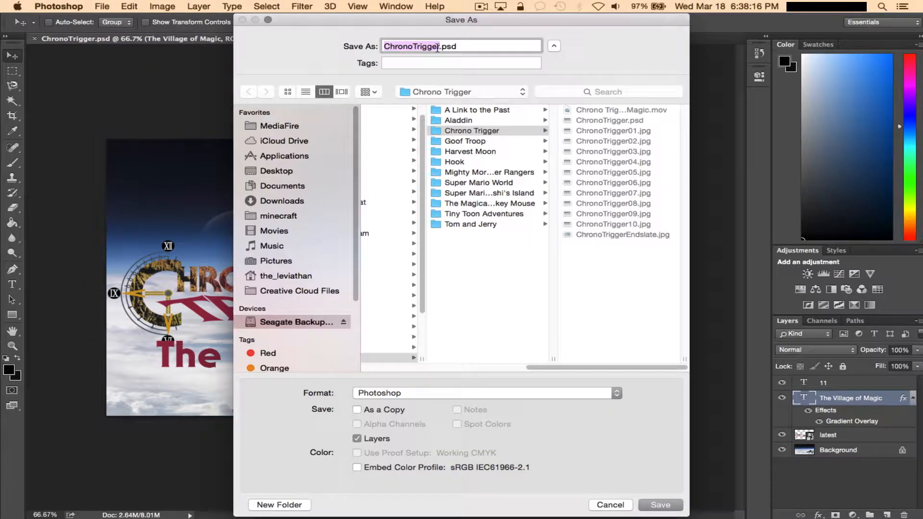
left_click(437, 46)
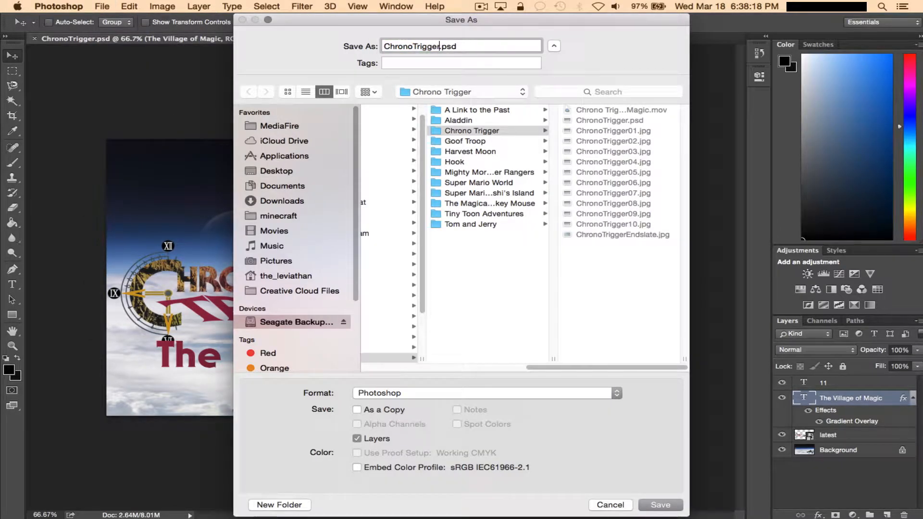
key("XF86MonBrightnessUp")
key("XF86MonBrightnessUp")
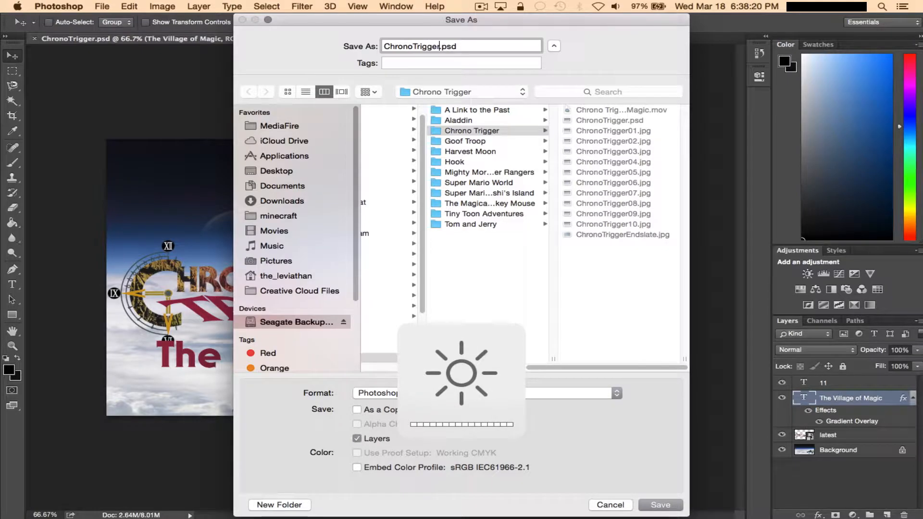
type("11")
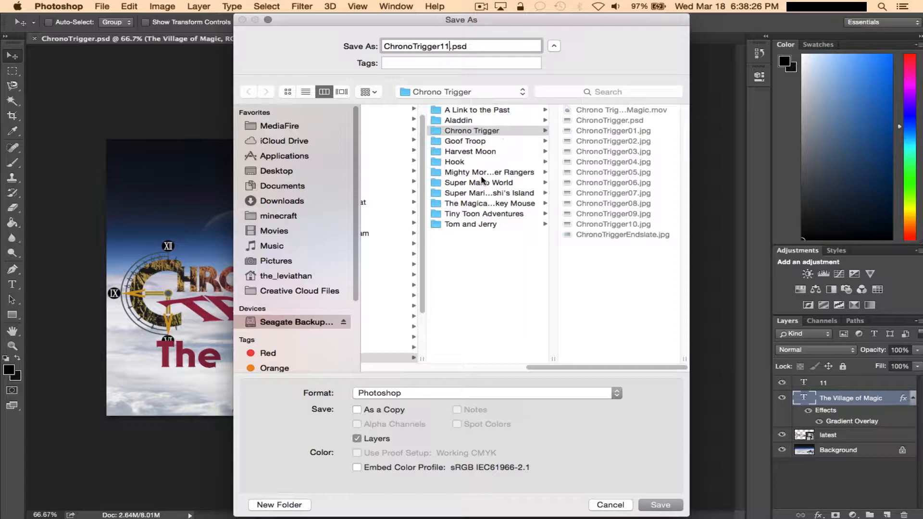
left_click(435, 395)
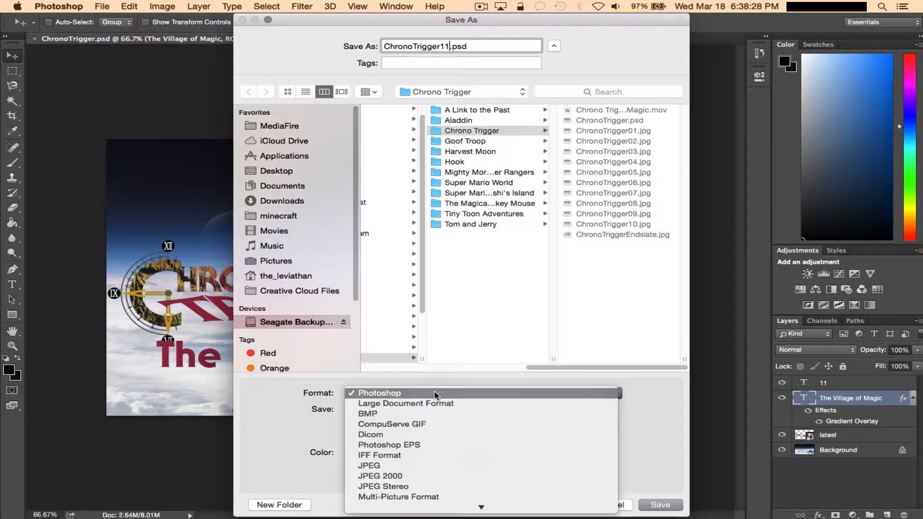
left_click(416, 464)
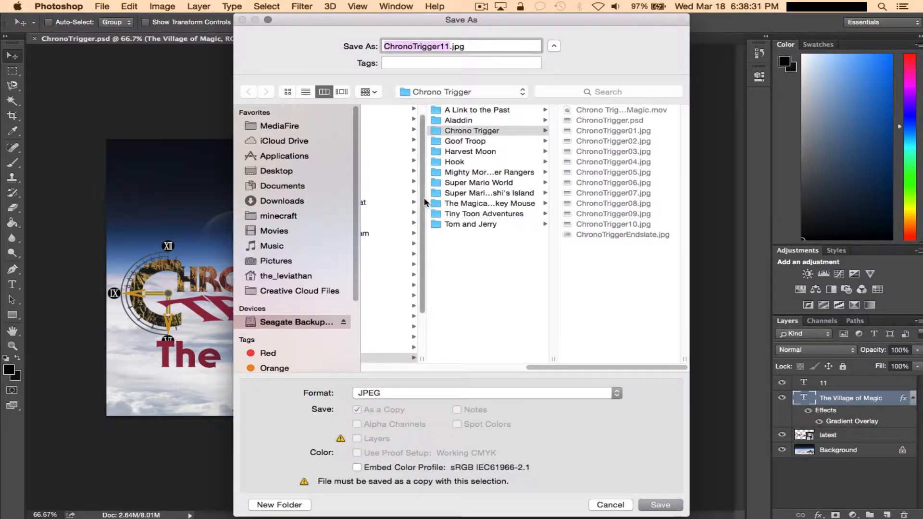
left_click(667, 508)
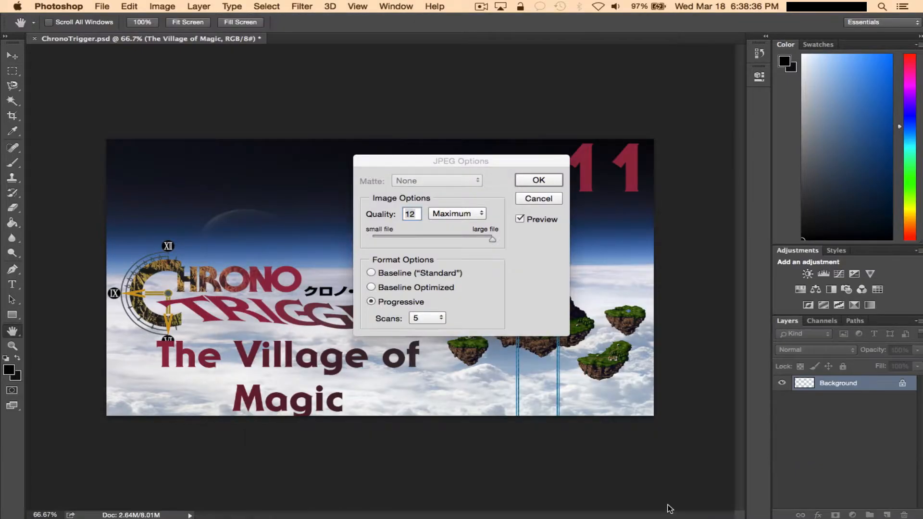
left_click(536, 180)
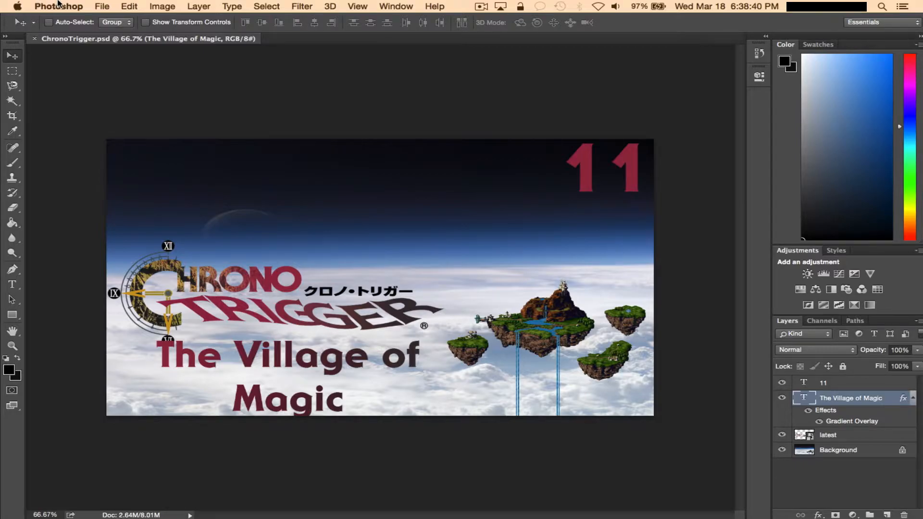
Quit Photoshop and set the privacy to Scheduled on YouTube's upload page in Chrome
left_click(39, 5)
left_click(123, 140)
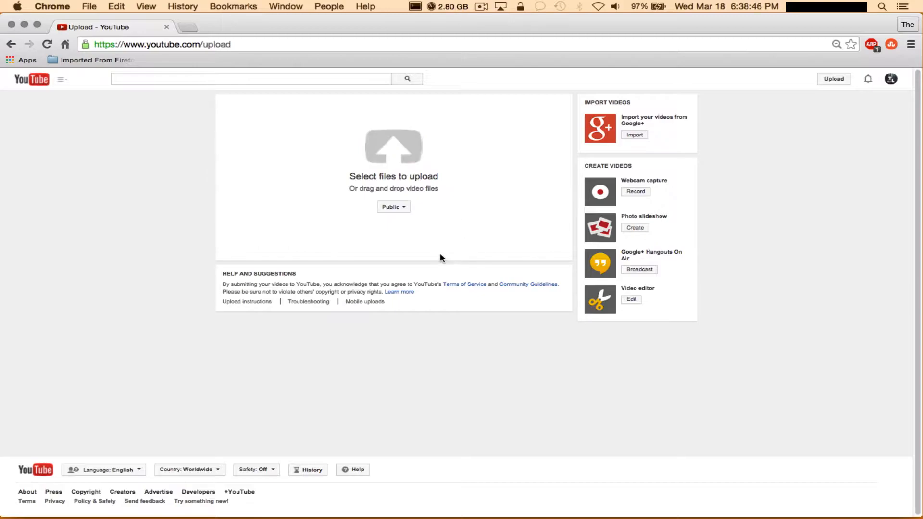
left_click(404, 212)
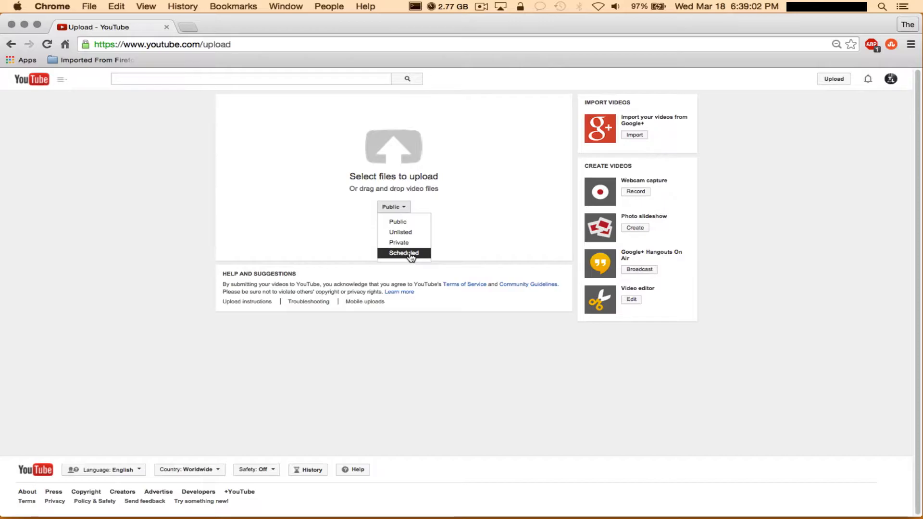
left_click(409, 254)
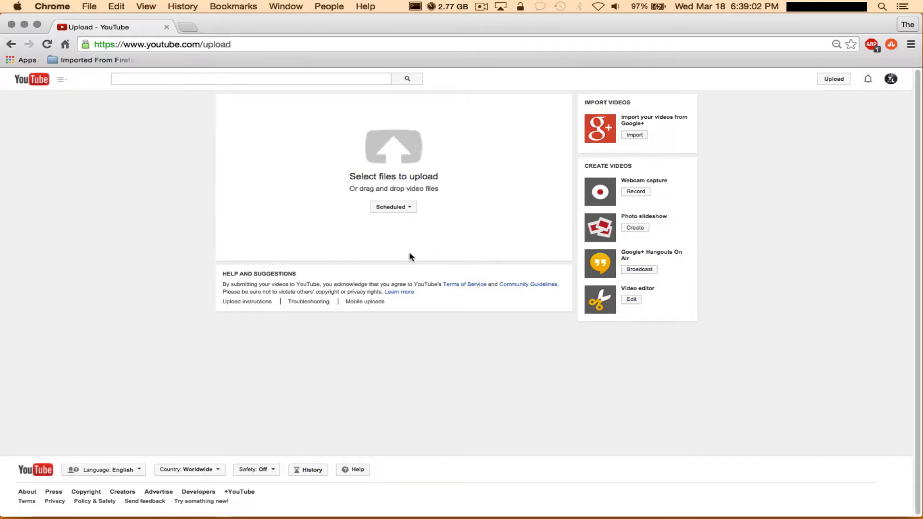
Start choosing the file to upload and browse the Seagate Backup Plus Drive to Let's Play > SNES > Chrono Trigger
left_click(403, 162)
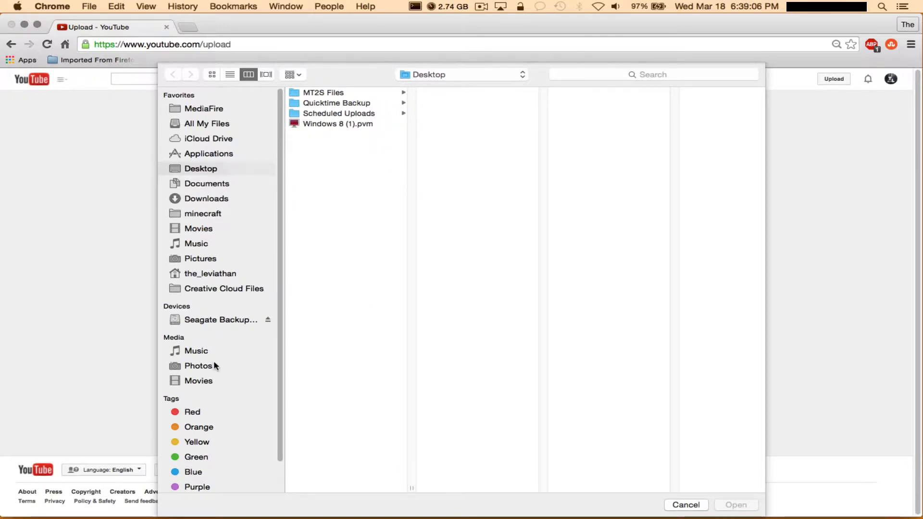
left_click(232, 322)
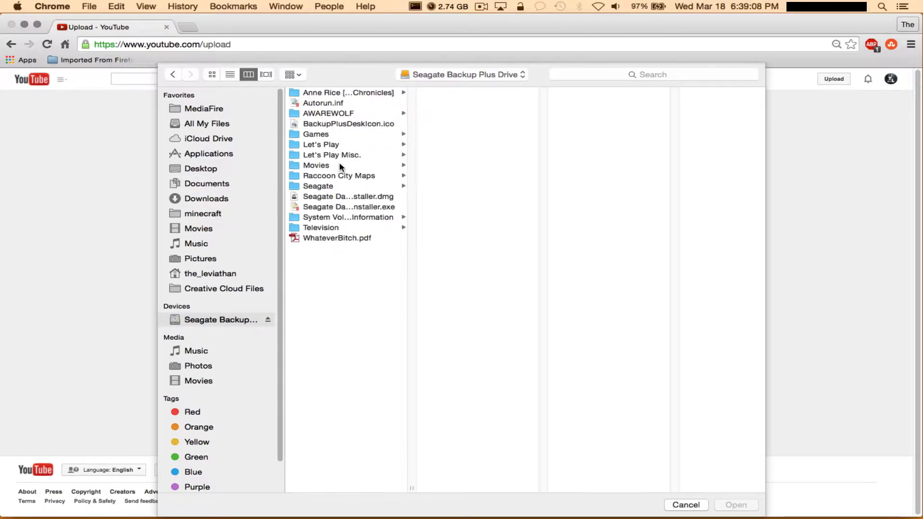
left_click(352, 156)
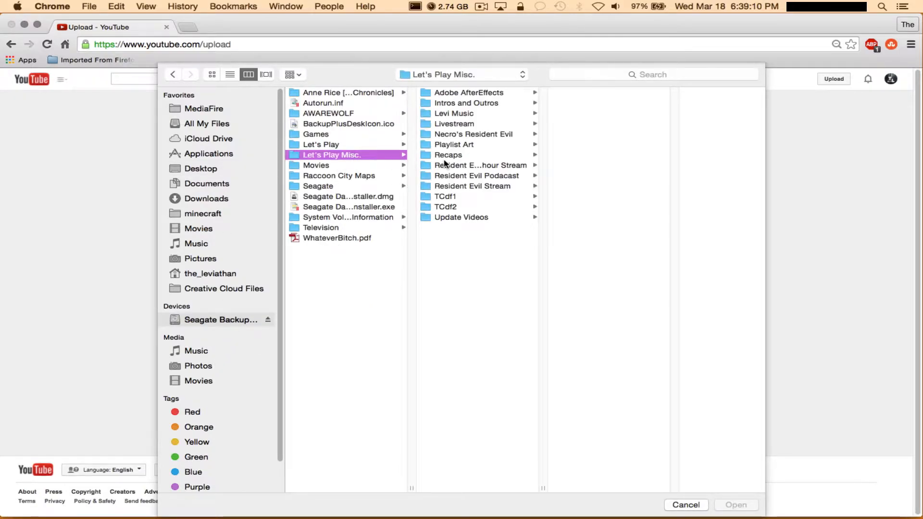
left_click(379, 145)
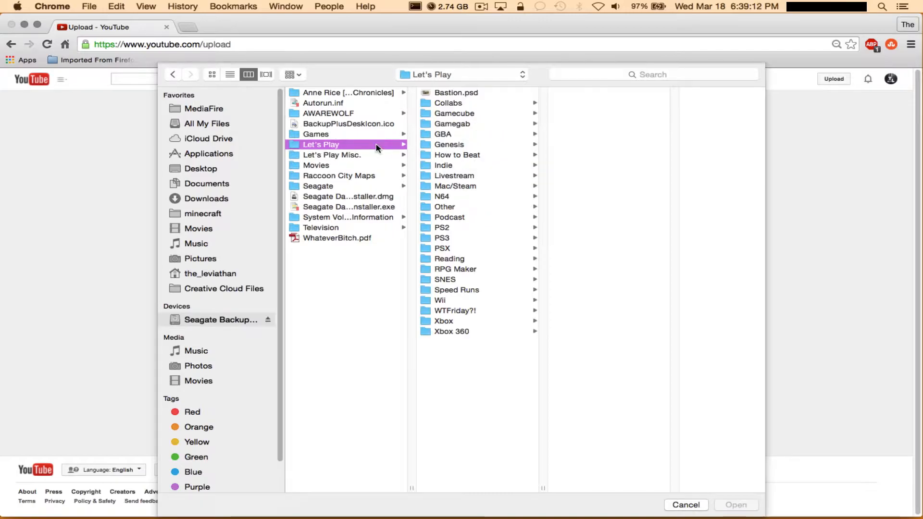
left_click(487, 281)
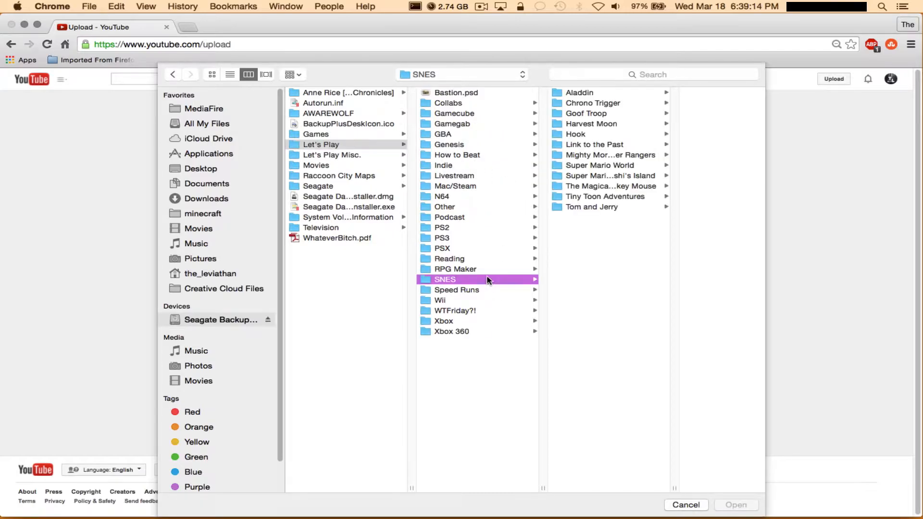
left_click(610, 105)
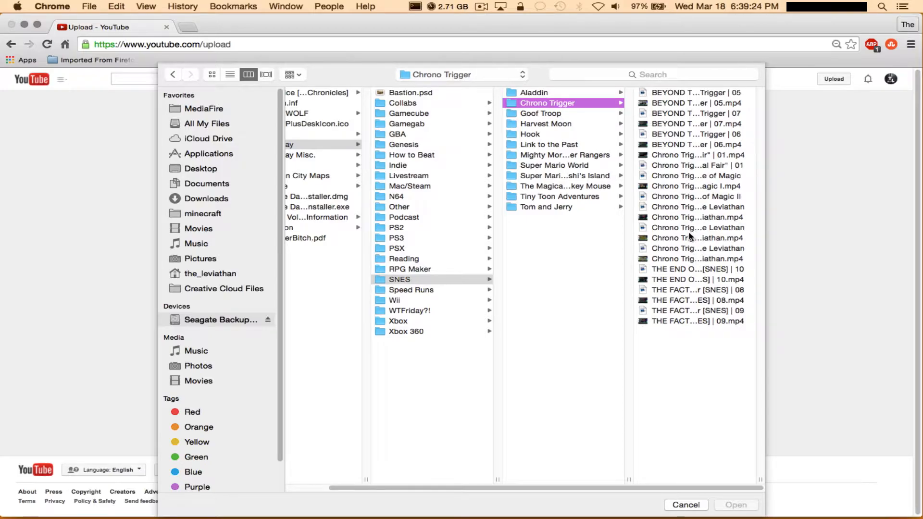
Find the MP4 of Chrono Trigger [SNES] | 11 | The Village of Magic I in the folder and upload it
left_click(675, 259)
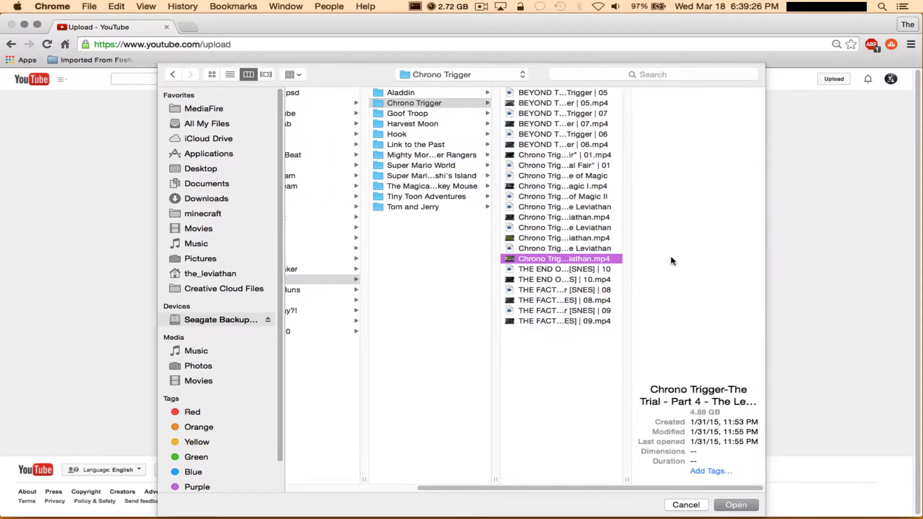
key("Up")
key("Up")
key("Up")
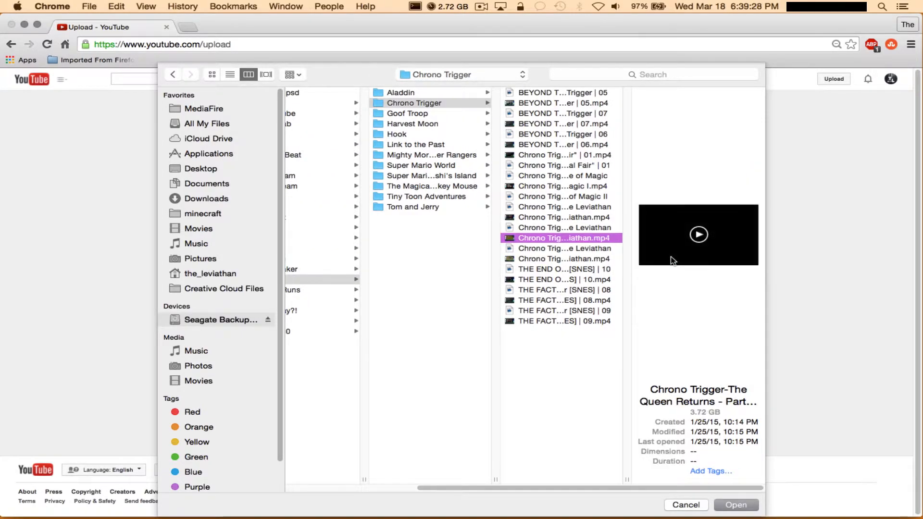
key("Up")
key("Up")
key("Up")
key("Up")
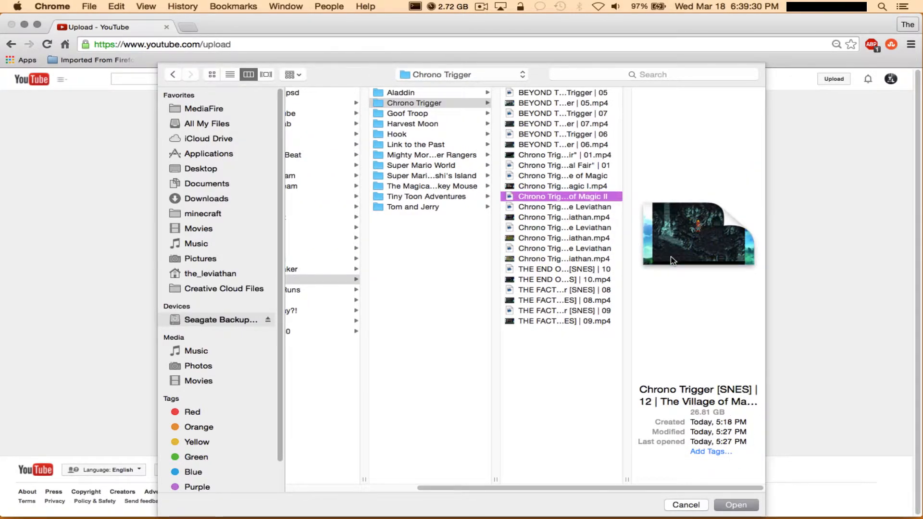
key("Down")
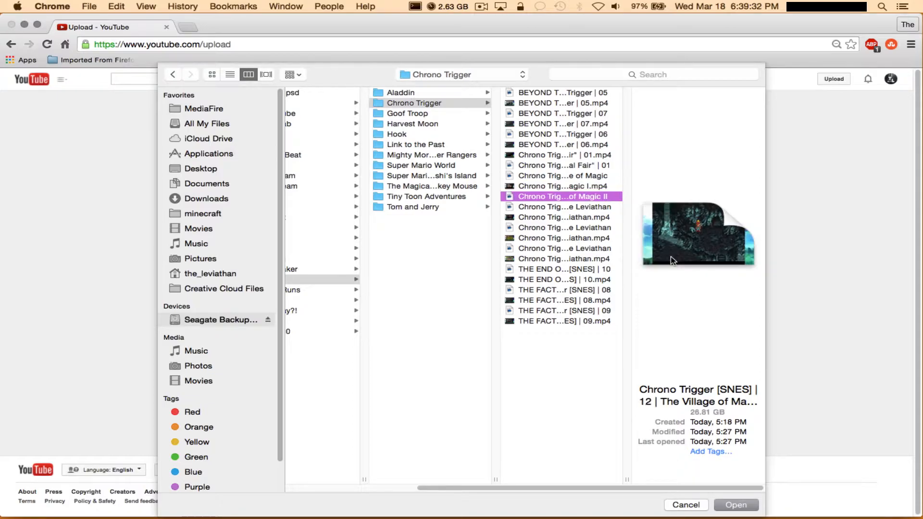
key("Up")
key("Up")
key("Up")
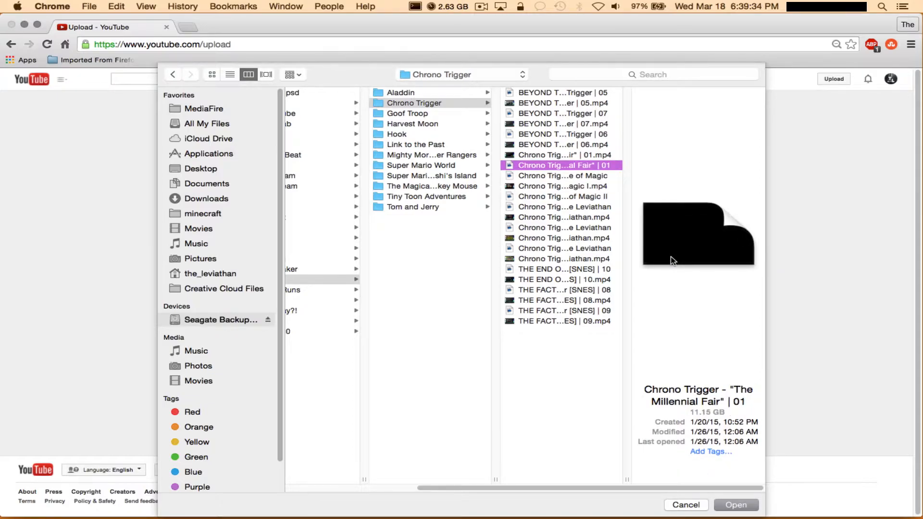
key("Up")
key("Up")
key("Up")
key("Down")
key("Down")
key("Down")
key("Down")
key("Down")
key("Down")
key("Down")
key("Down")
key("Down")
key("Down")
key("Down")
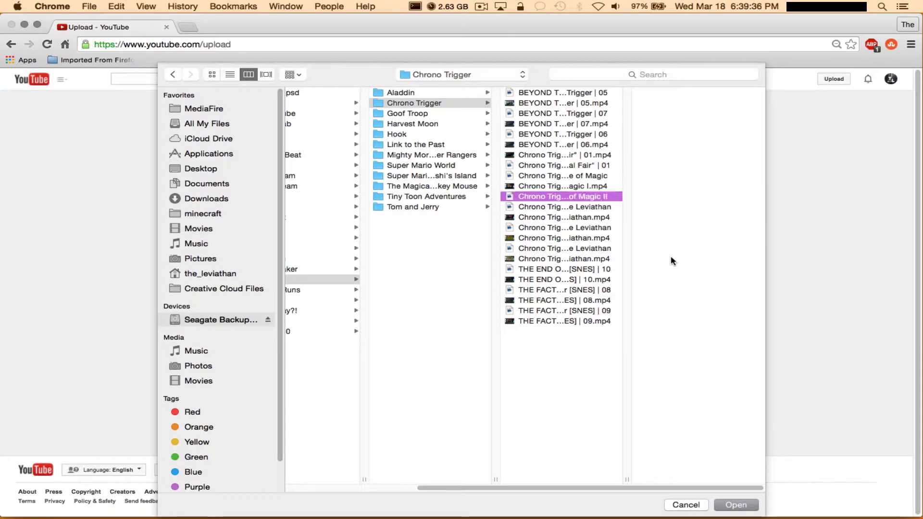
key("Down")
key("Up")
key("Up")
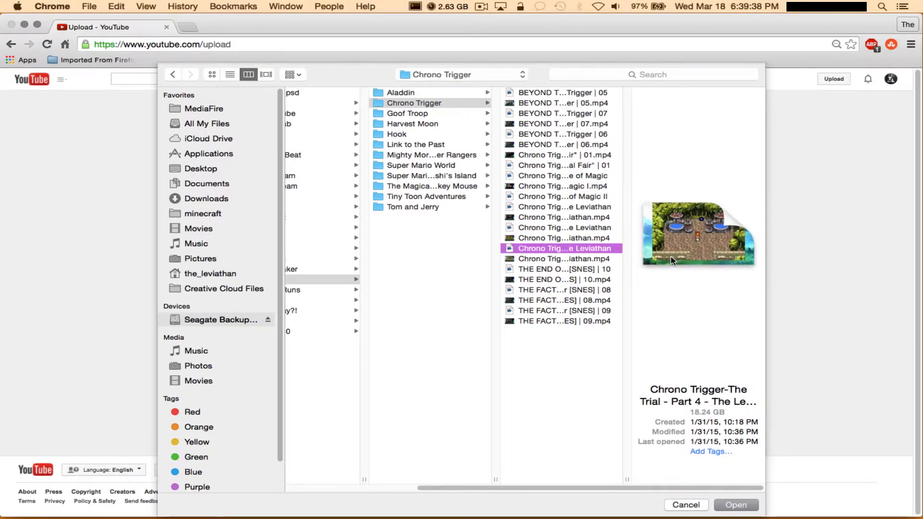
key("Down")
key("Down")
key("Down")
key("Down")
key("Up")
key("Up")
key("Up")
key("Up")
key("Up")
key("Up")
key("Up")
key("Up")
key("Up")
key("Up")
key("Up")
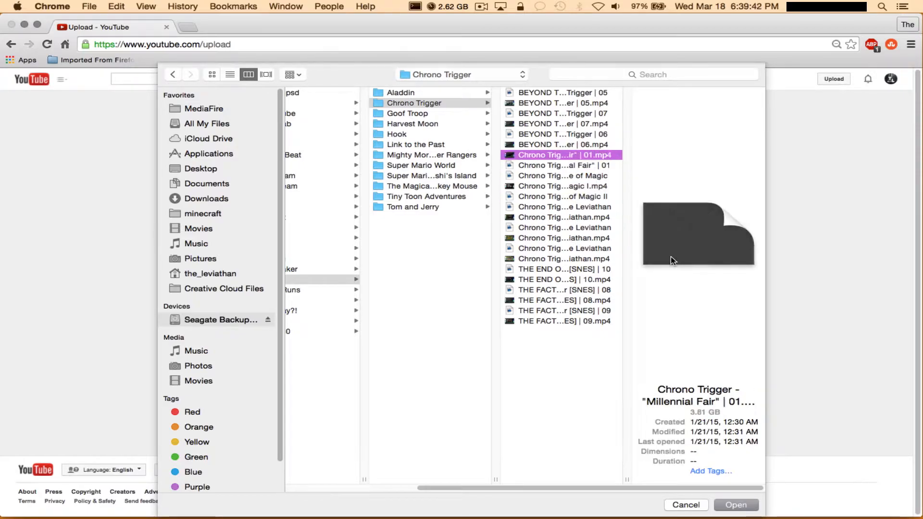
key("Down")
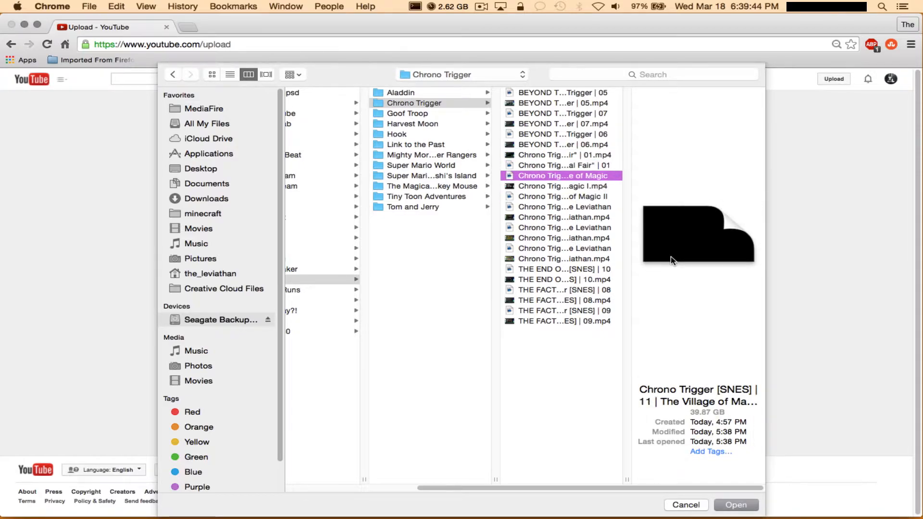
key("Down")
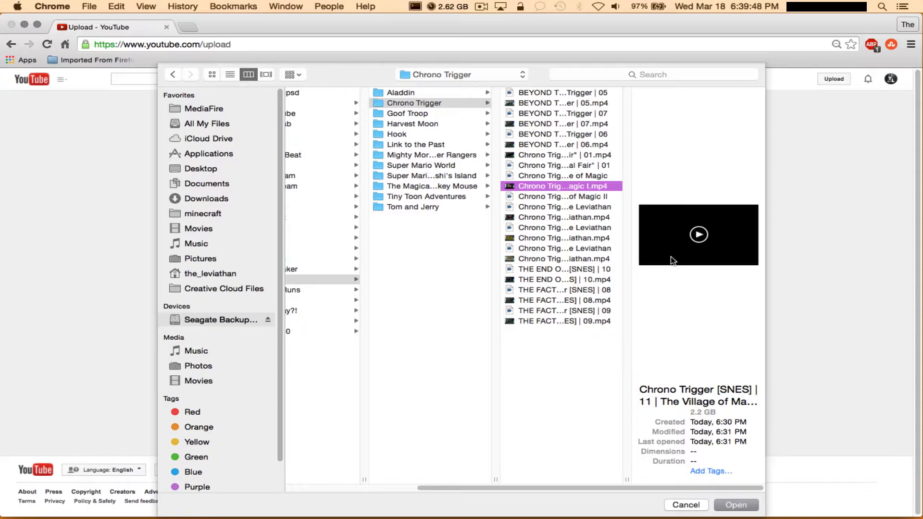
key("Return")
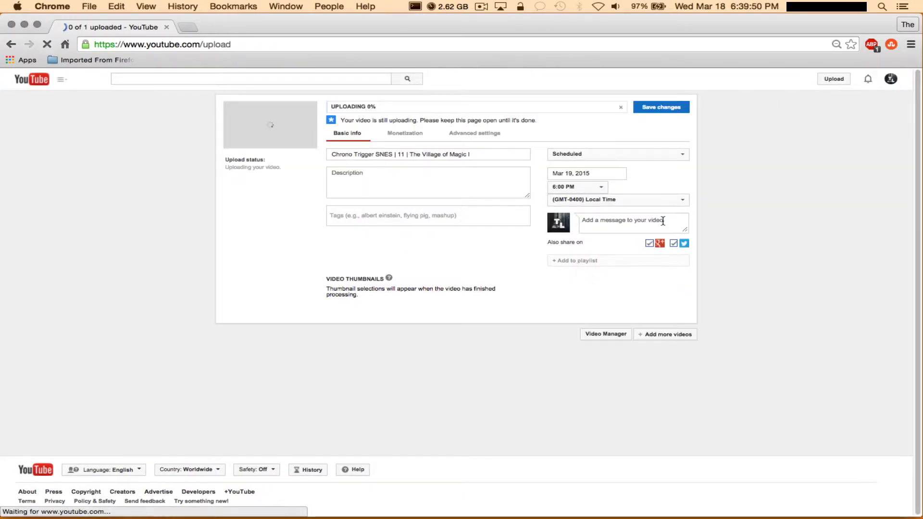
Retitle the video Chrono Trigger [SNES] | 11 | The Village of Magic I and copy that title into the monetization asset information
left_click(375, 152)
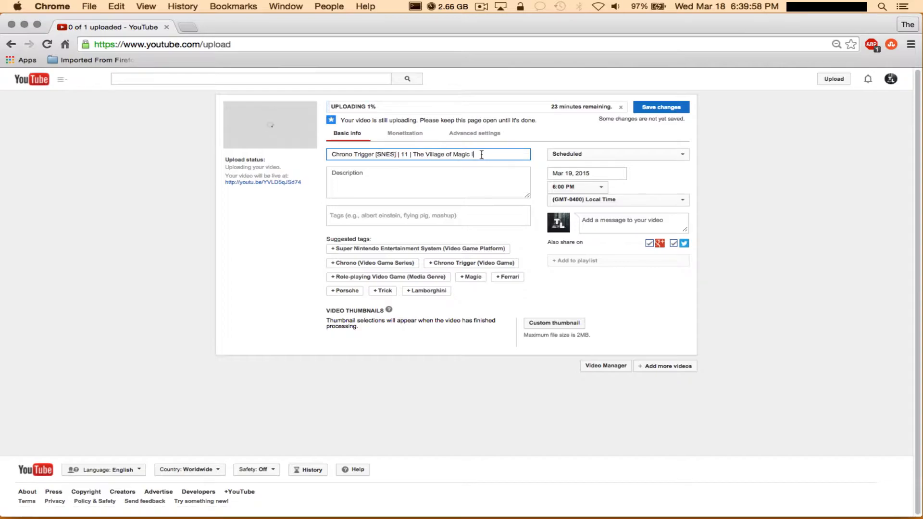
left_click_drag(484, 154, 275, 153)
left_click(411, 139)
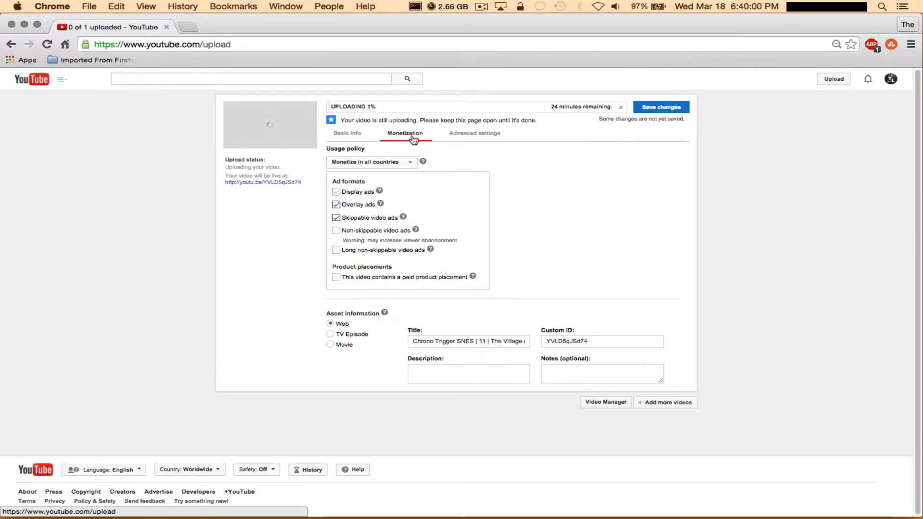
left_click(416, 342)
key("ctrl+a")
type("Chrono Trigger [SNES] | 11 | The Village of Magic |")
Write the video description "In today's episode, we enter a spooky cave and find some baddies to fight. Stay tuned for more!"
left_click(354, 135)
left_click(391, 184)
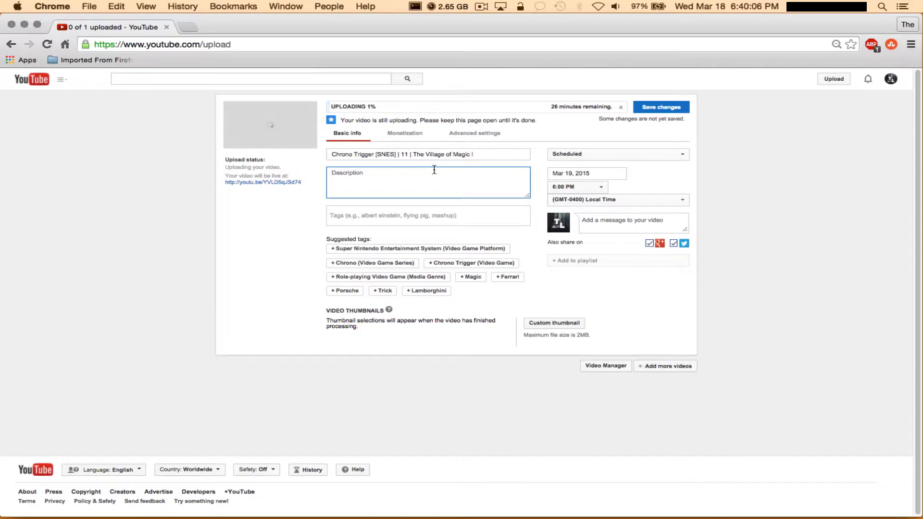
type("In ")
type("today's epsiode.")
key("BackSpace")
key("BackSpace")
type("ode, we enter")
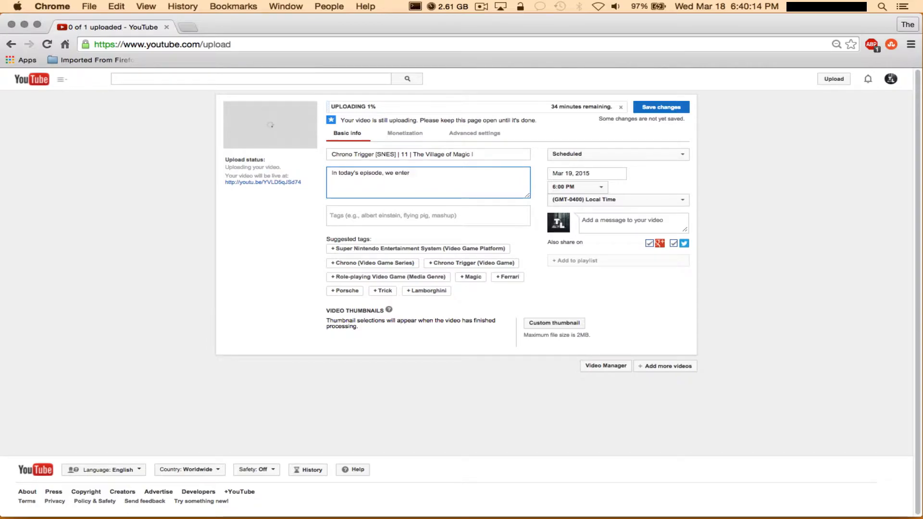
type(" a spooky ")
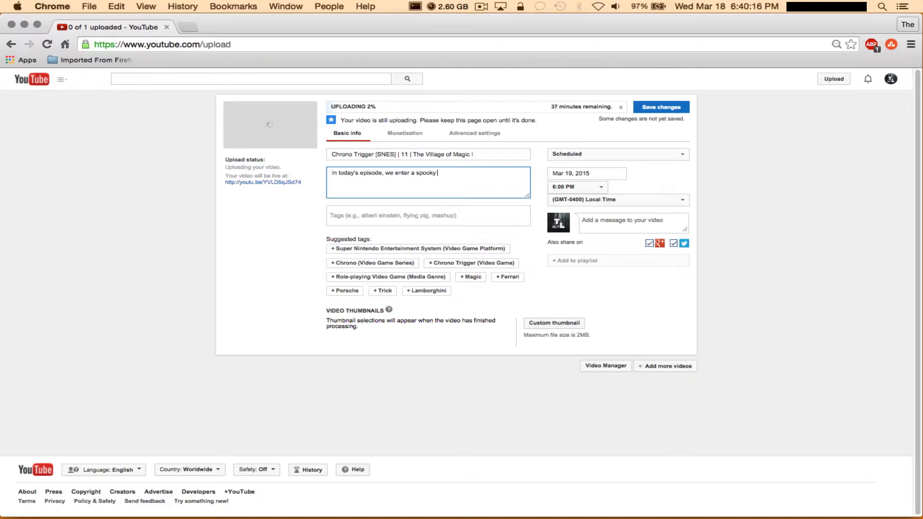
type("cave and find so")
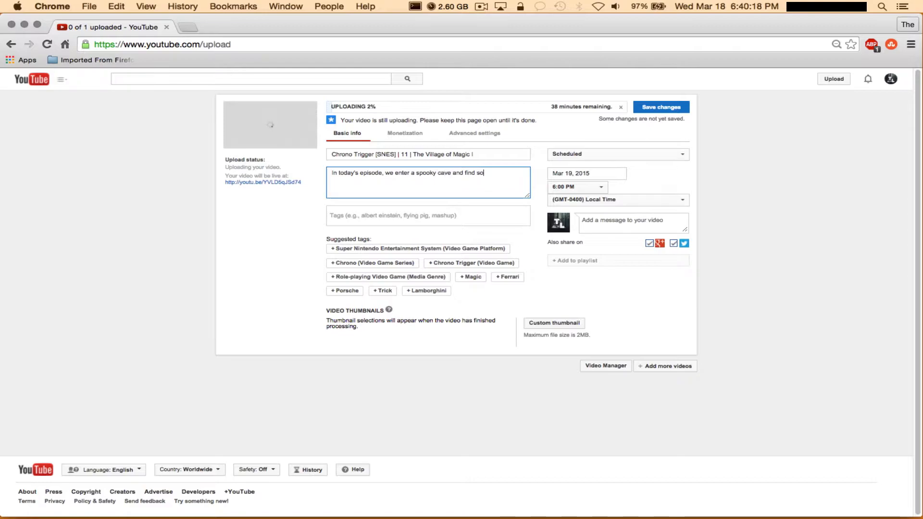
type("me baddies to fight. Stay tuned ")
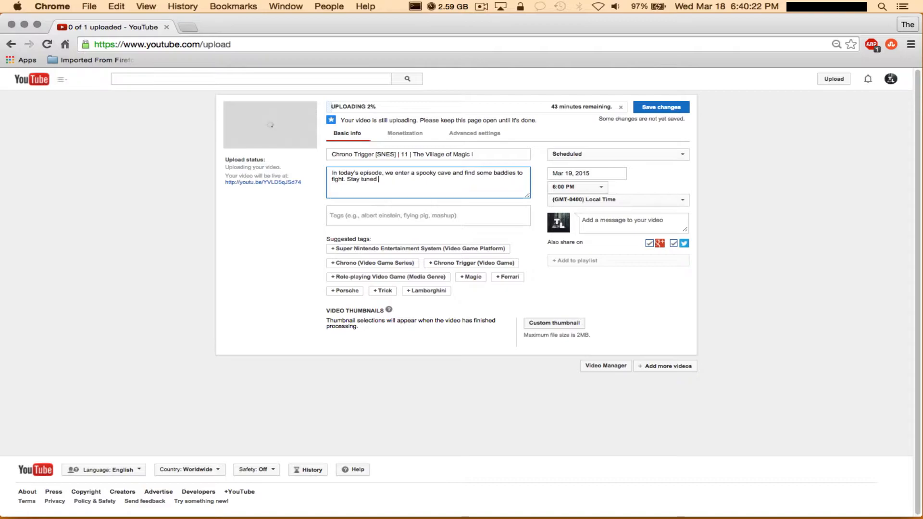
type("for more@")
key("BackSpace")
type("!")
key("Return")
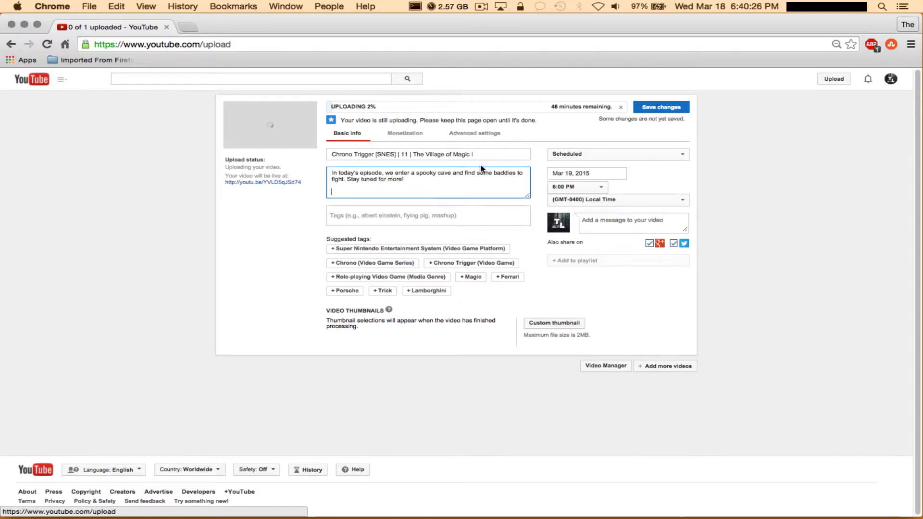
Copy the video title into the description as a separate line below the introductory text
left_click_drag(480, 154, 297, 154)
key("super+c")
left_click_drag(382, 155, 351, 190)
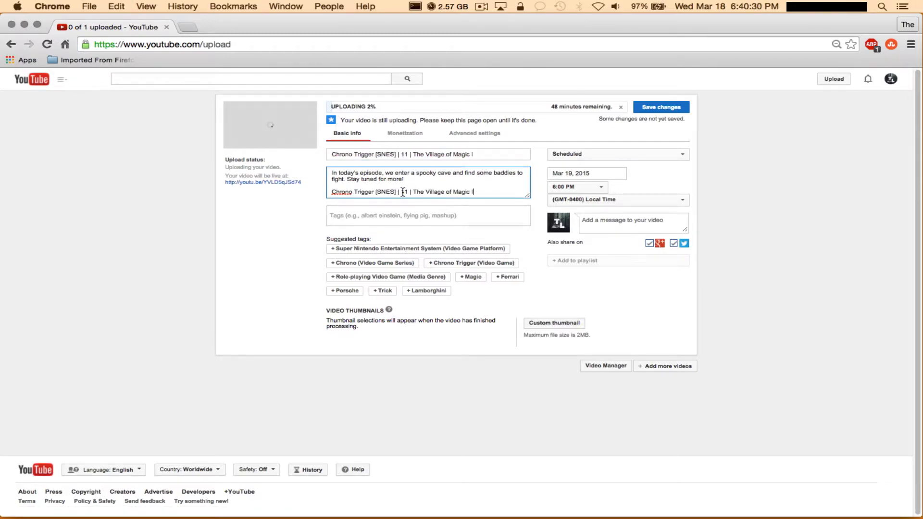
key("Return")
key("Return")
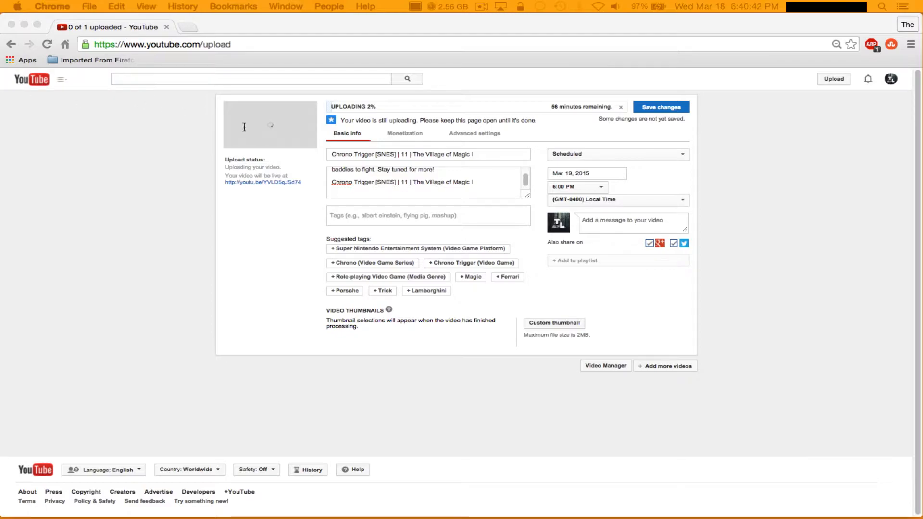
left_click(367, 191)
key("super+v")
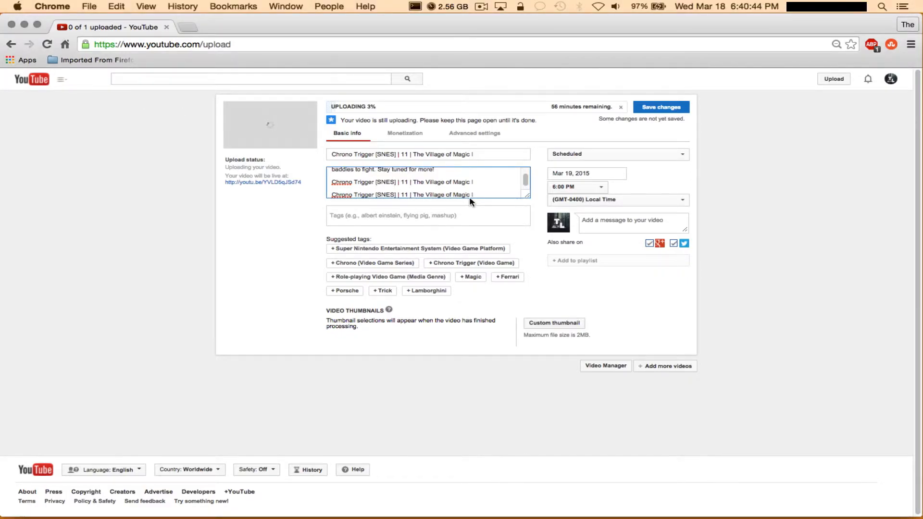
left_click_drag(480, 196, 305, 188)
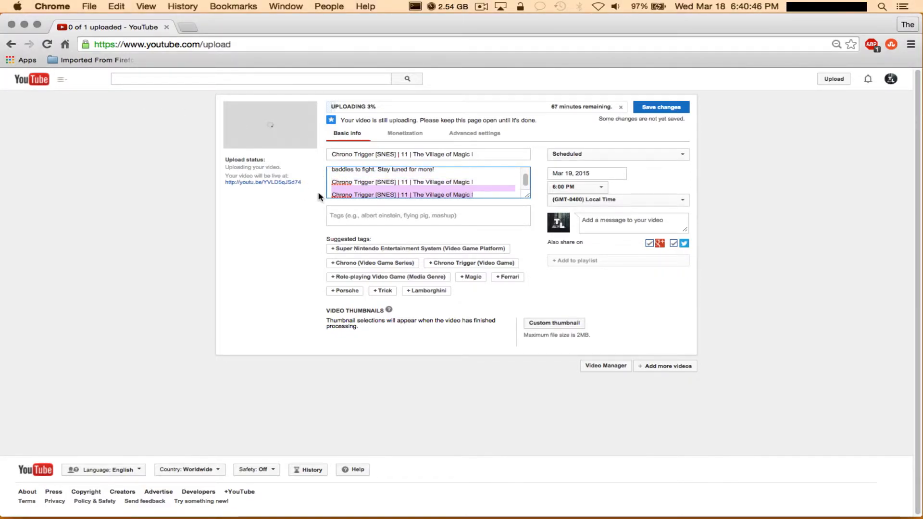
key("BackSpace")
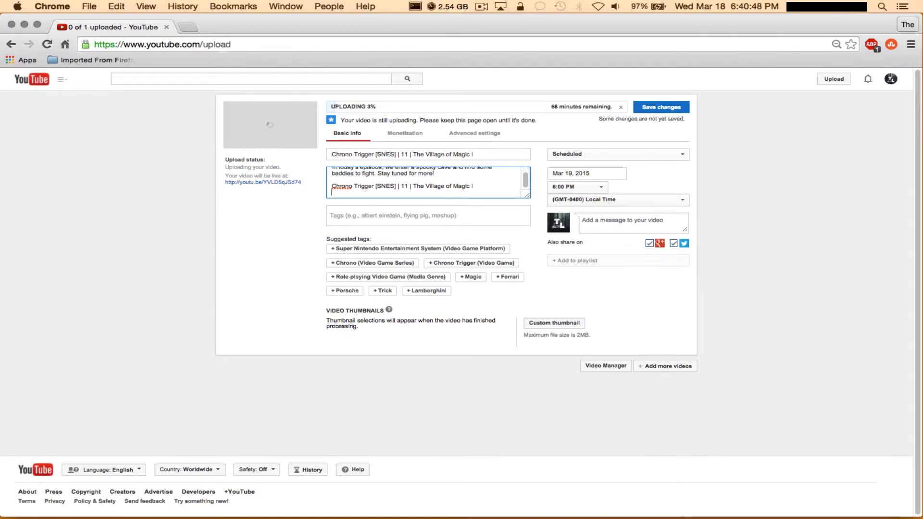
Paste the prepared Chrono Trigger background text and the 'Fair use' copyright notice below the title line in the description
key("super+Tab")
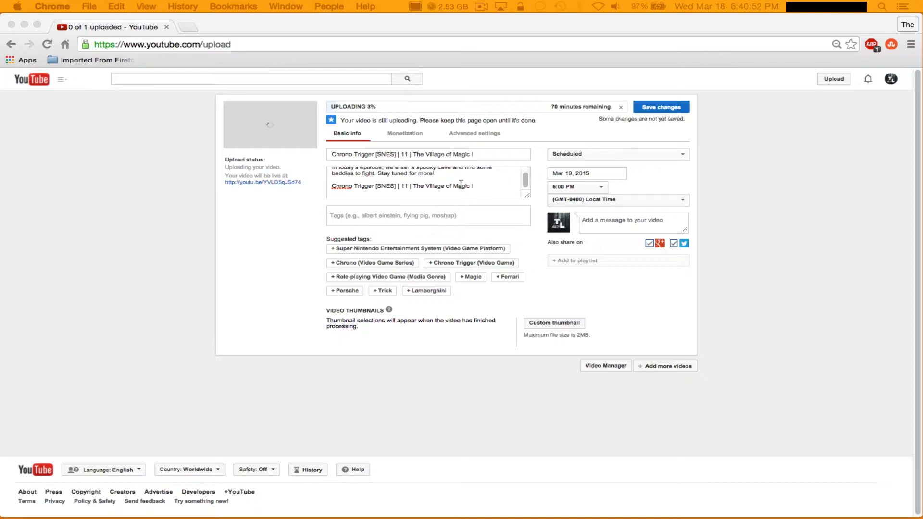
left_click(419, 192)
type("All copyrighted media is owned by their respective companies. Videos are commentary in nature, as defined under the 'Fair use' policy of copyright.")
scroll(399, 183, "up", 1)
key("super+v")
scroll(400, 170, "up", 6)
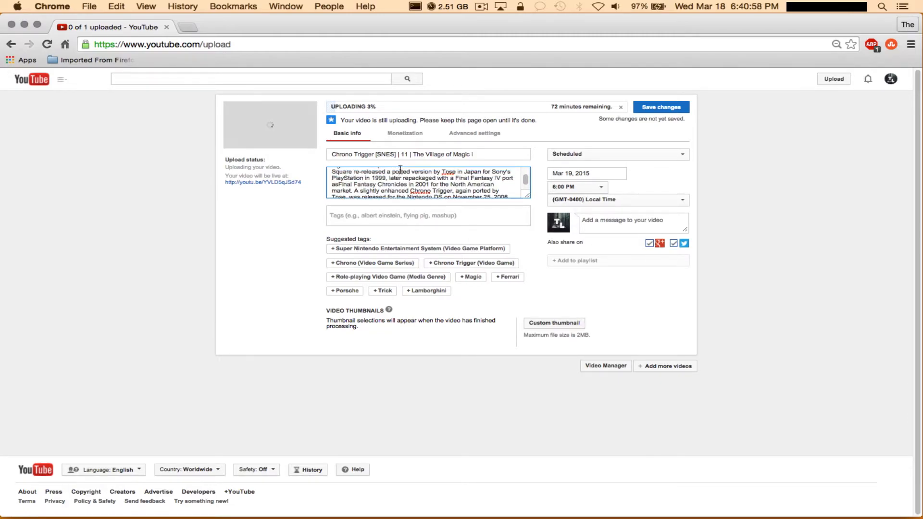
scroll(399, 169, "up", 2)
scroll(400, 170, "down", 10)
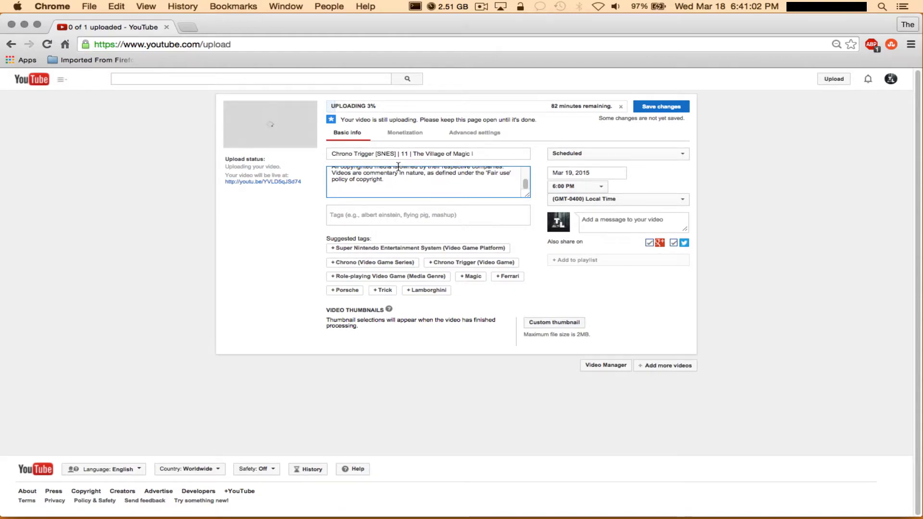
Copy the prepared Chrono Trigger tag list from the other app and paste it into the video's tags
key("super+Tab")
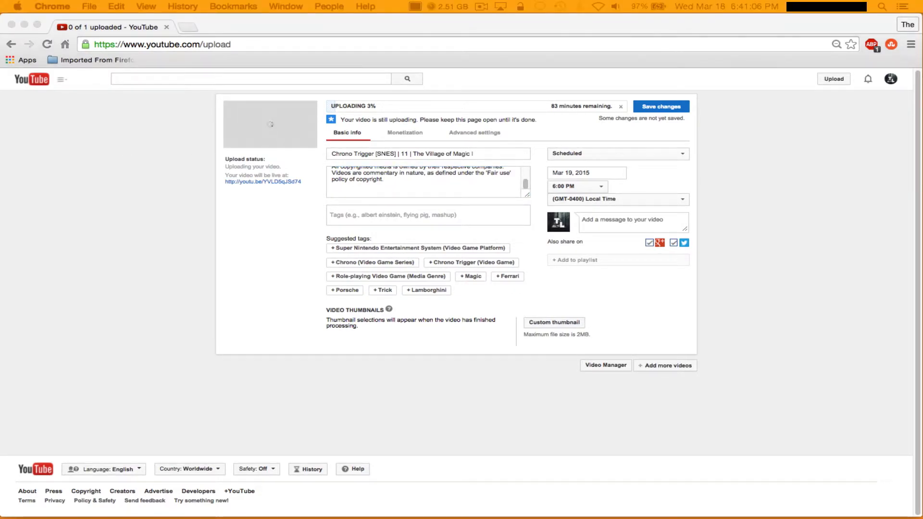
left_click(397, 223)
key("super+v")
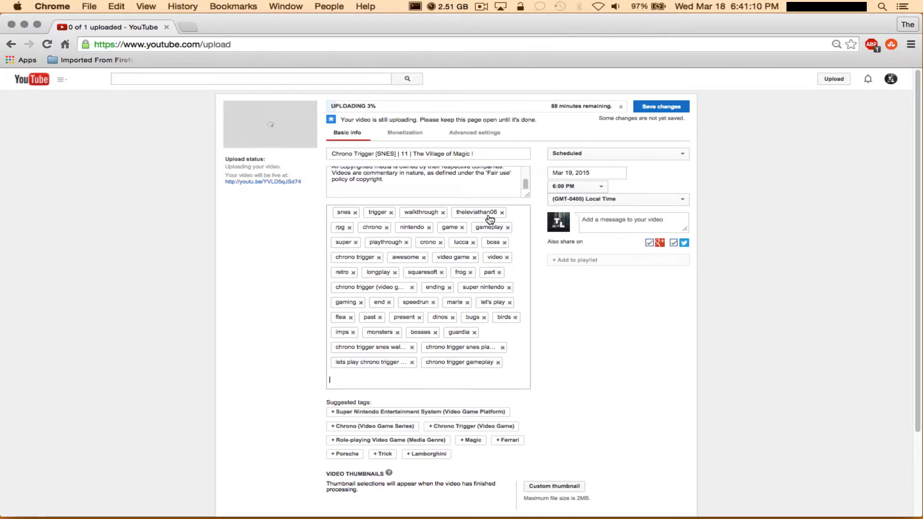
Upload ChronoTrigger11.jpg from the Seagate drive's Let's Play Misc. > Playlist Art > SNES > Chrono Trigger folder as the custom thumbnail
left_click(551, 486)
left_click(232, 306)
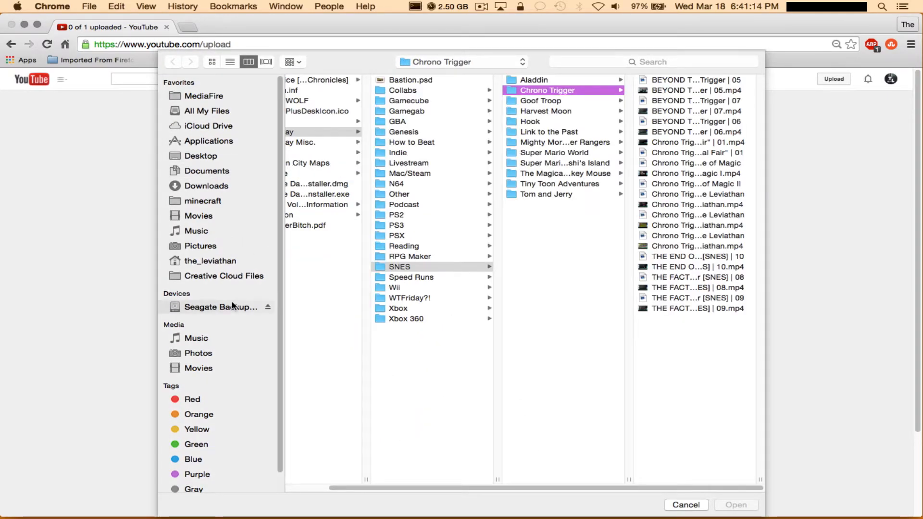
left_click(382, 143)
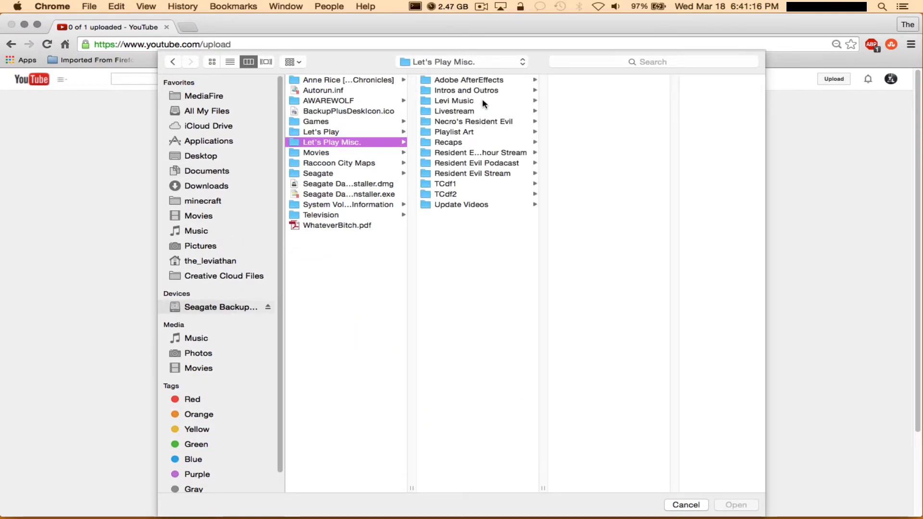
left_click(465, 132)
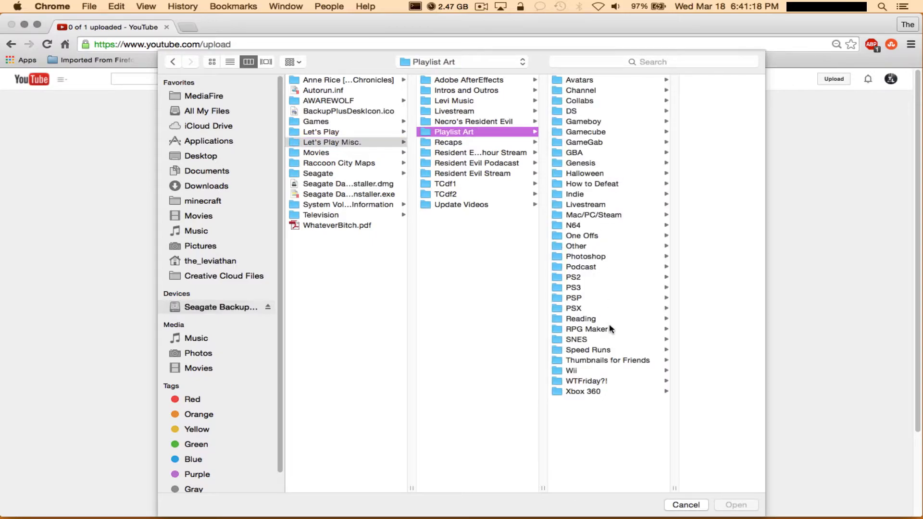
left_click(601, 341)
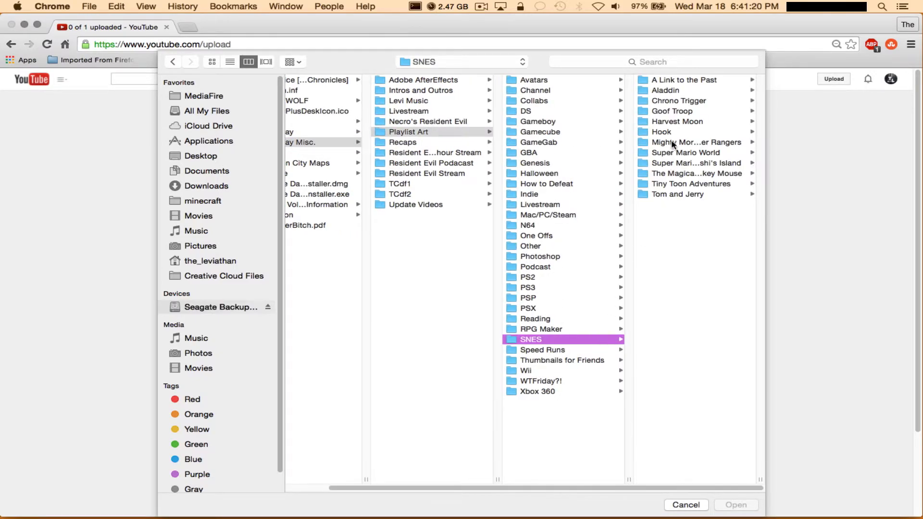
left_click(678, 101)
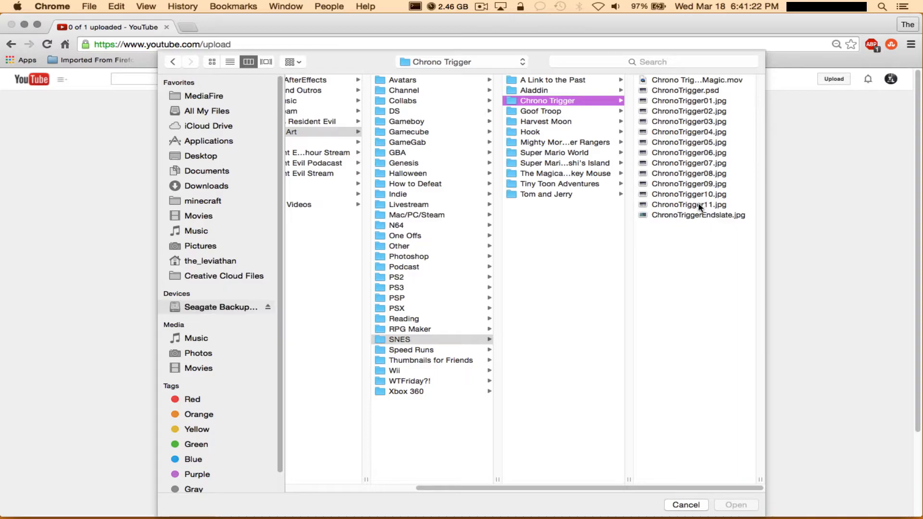
double_click(698, 205)
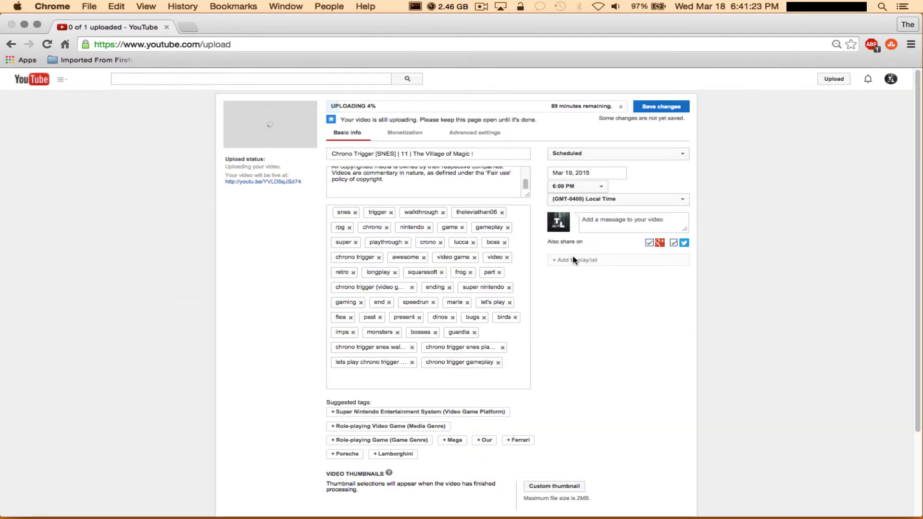
Set the scheduled release time to 12:00 PM
left_click(581, 183)
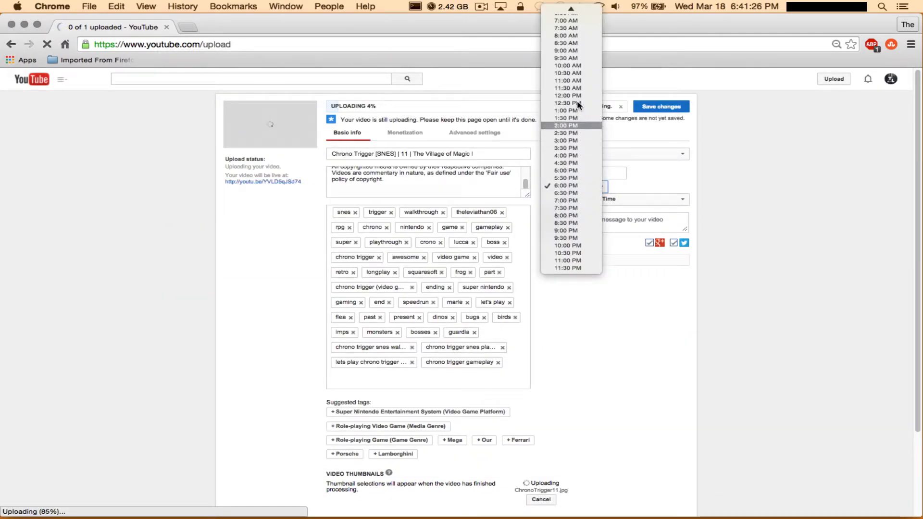
left_click(572, 95)
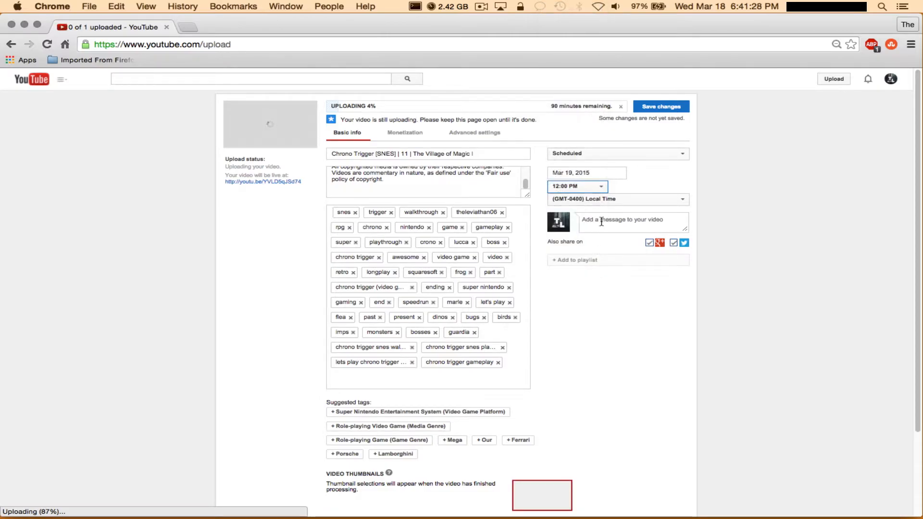
Copy the description's introductory paragraph into the message shared with the video and save the video changes
scroll(430, 176, "up", 10)
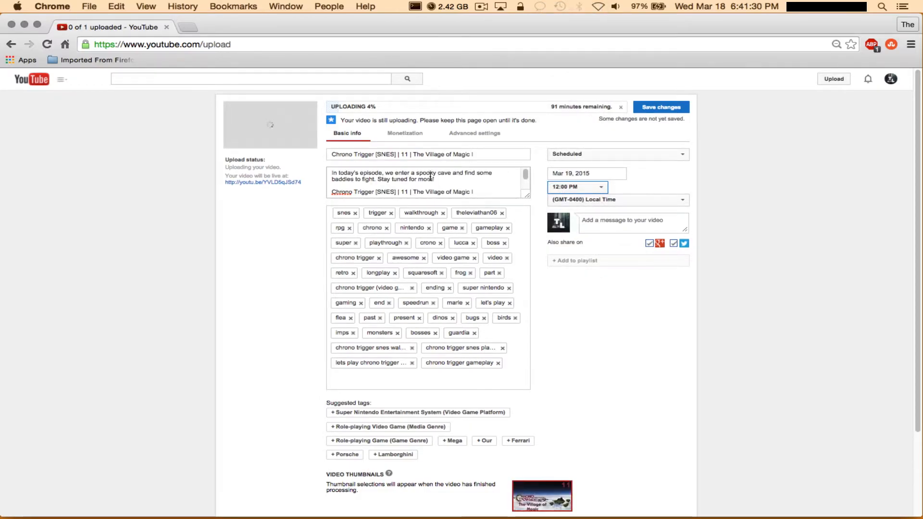
triple_click(435, 179)
key("ctrl+c")
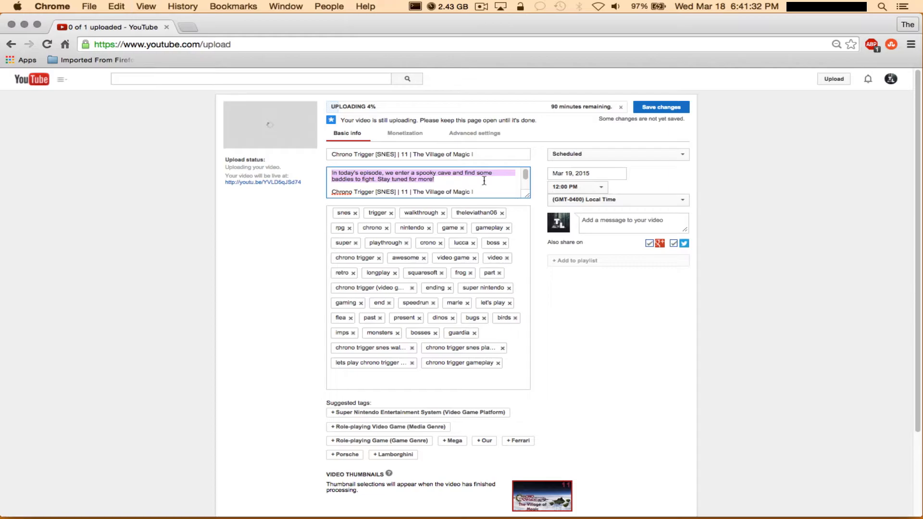
left_click(615, 219)
key("ctrl+v")
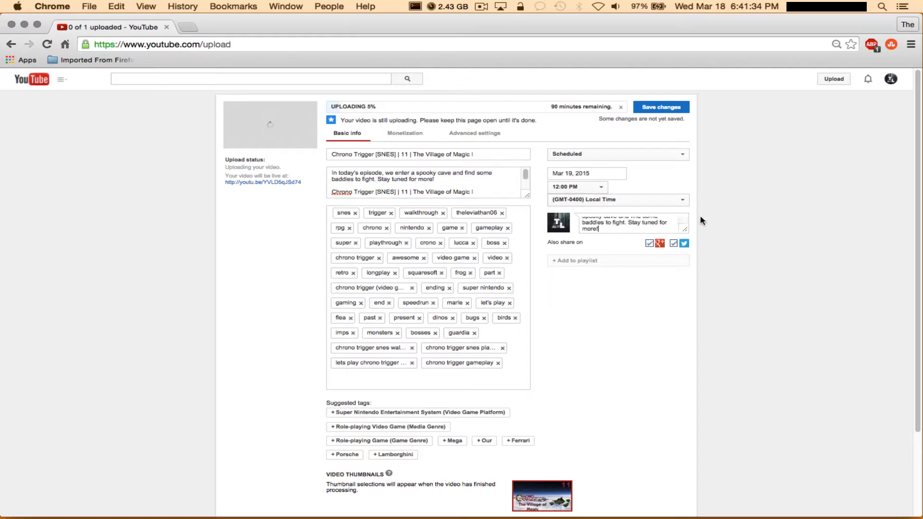
left_click(671, 108)
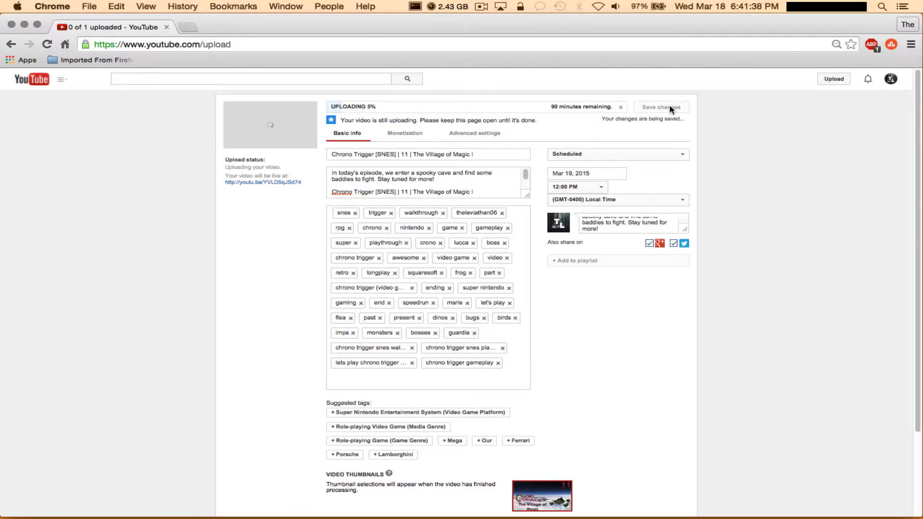